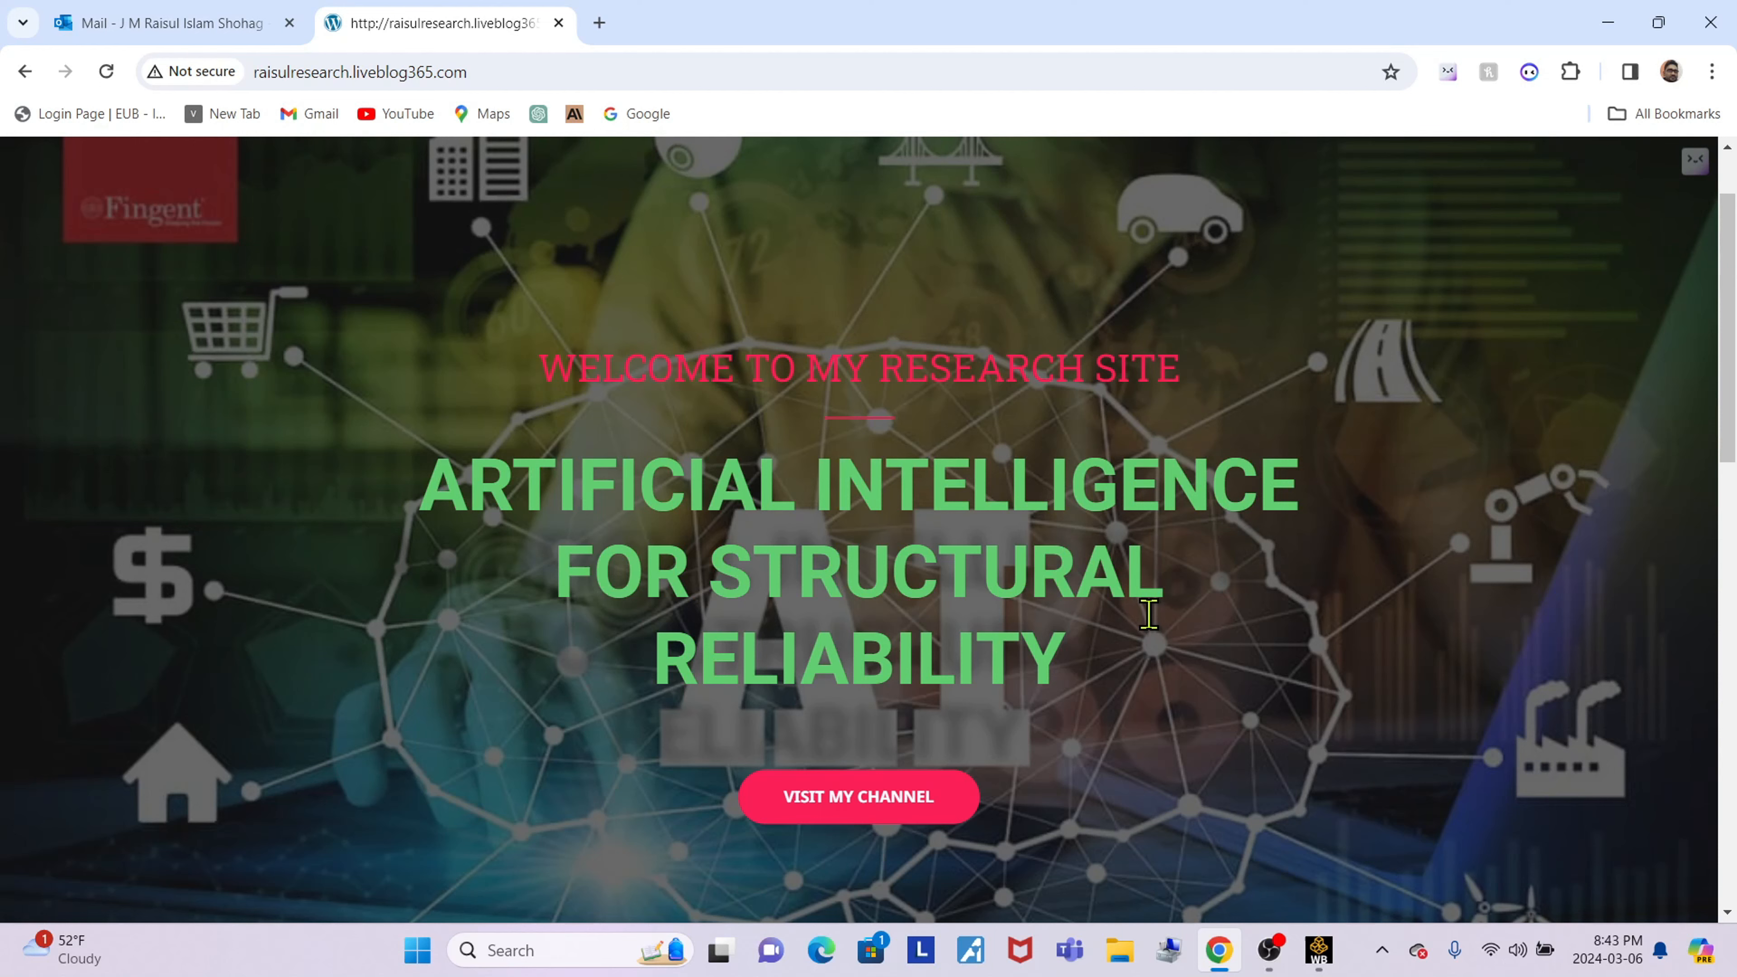
Switch to Ansys Workbench and add a Static Structural analysis system to the project schematic.
click(1318, 949)
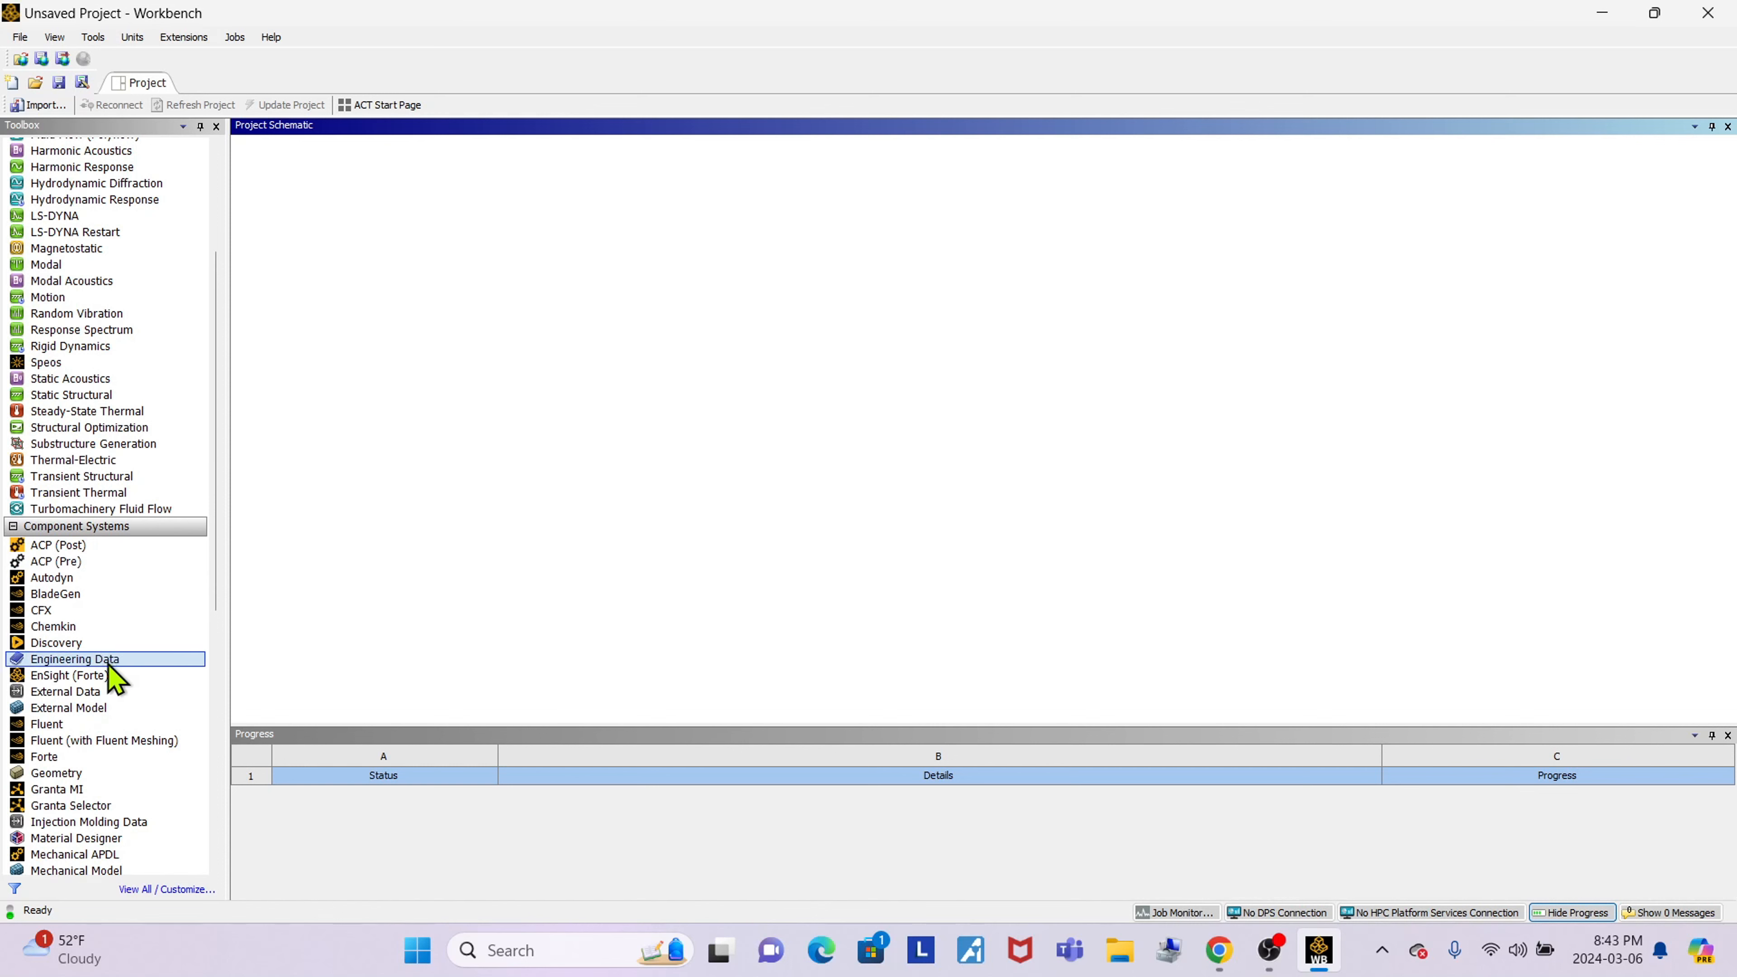
scroll(112, 674, down, 1)
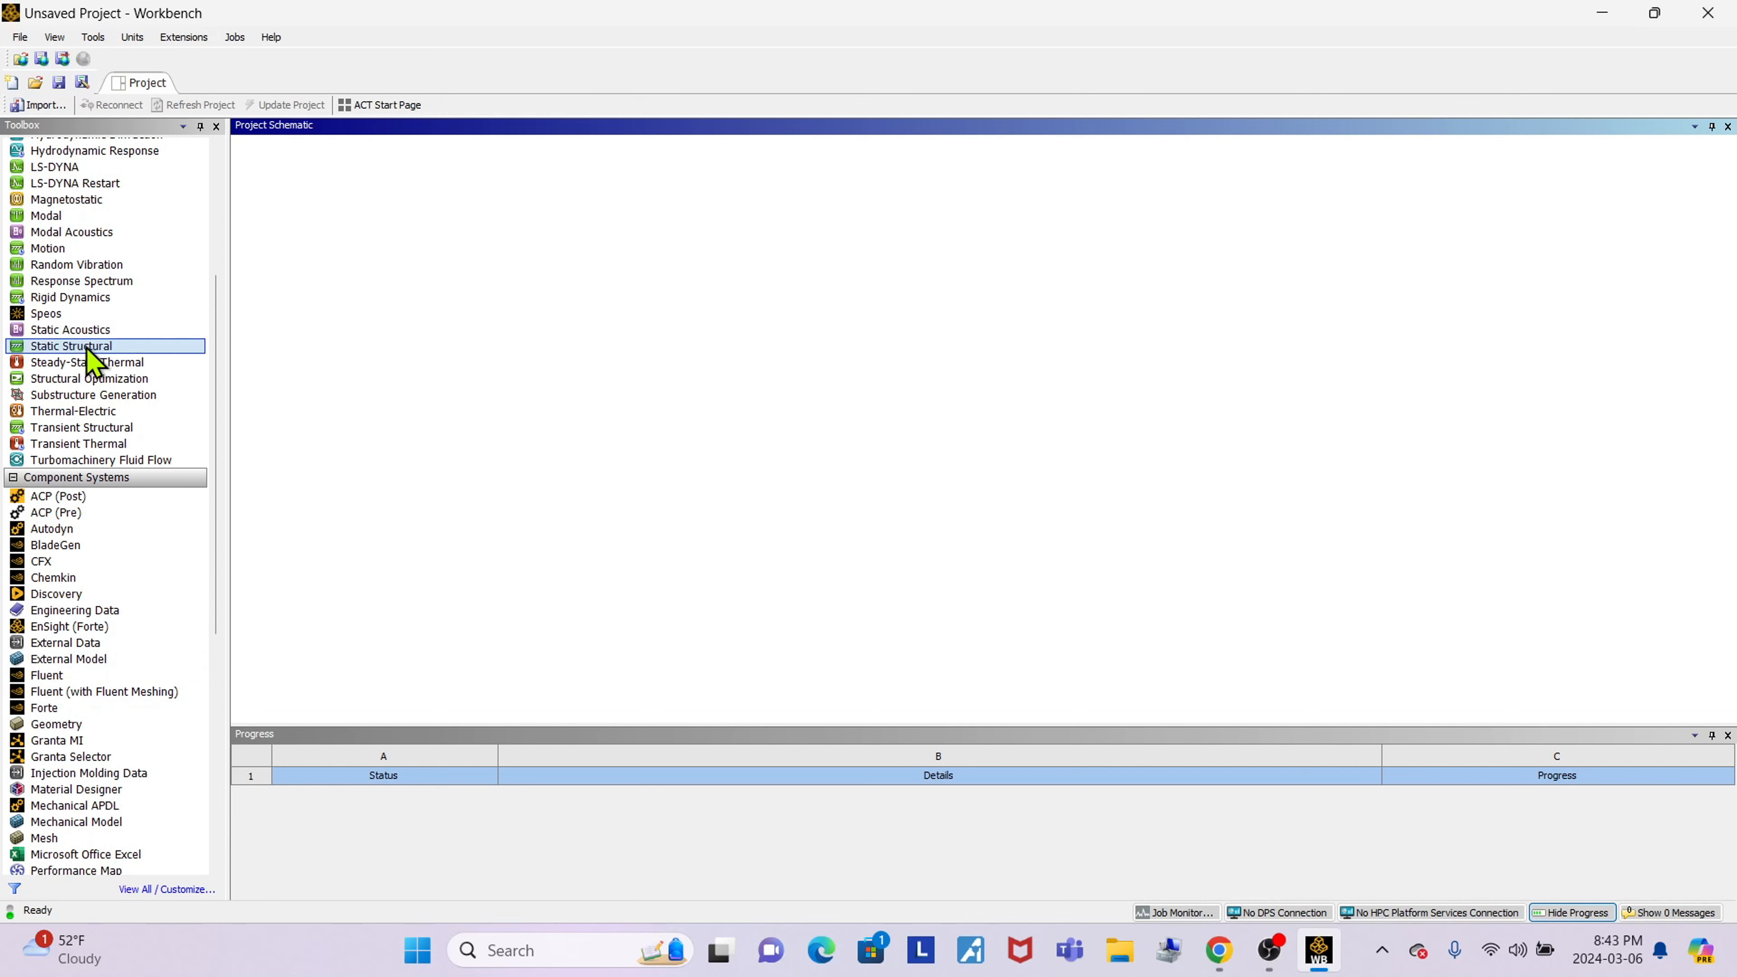
double_click(126, 347)
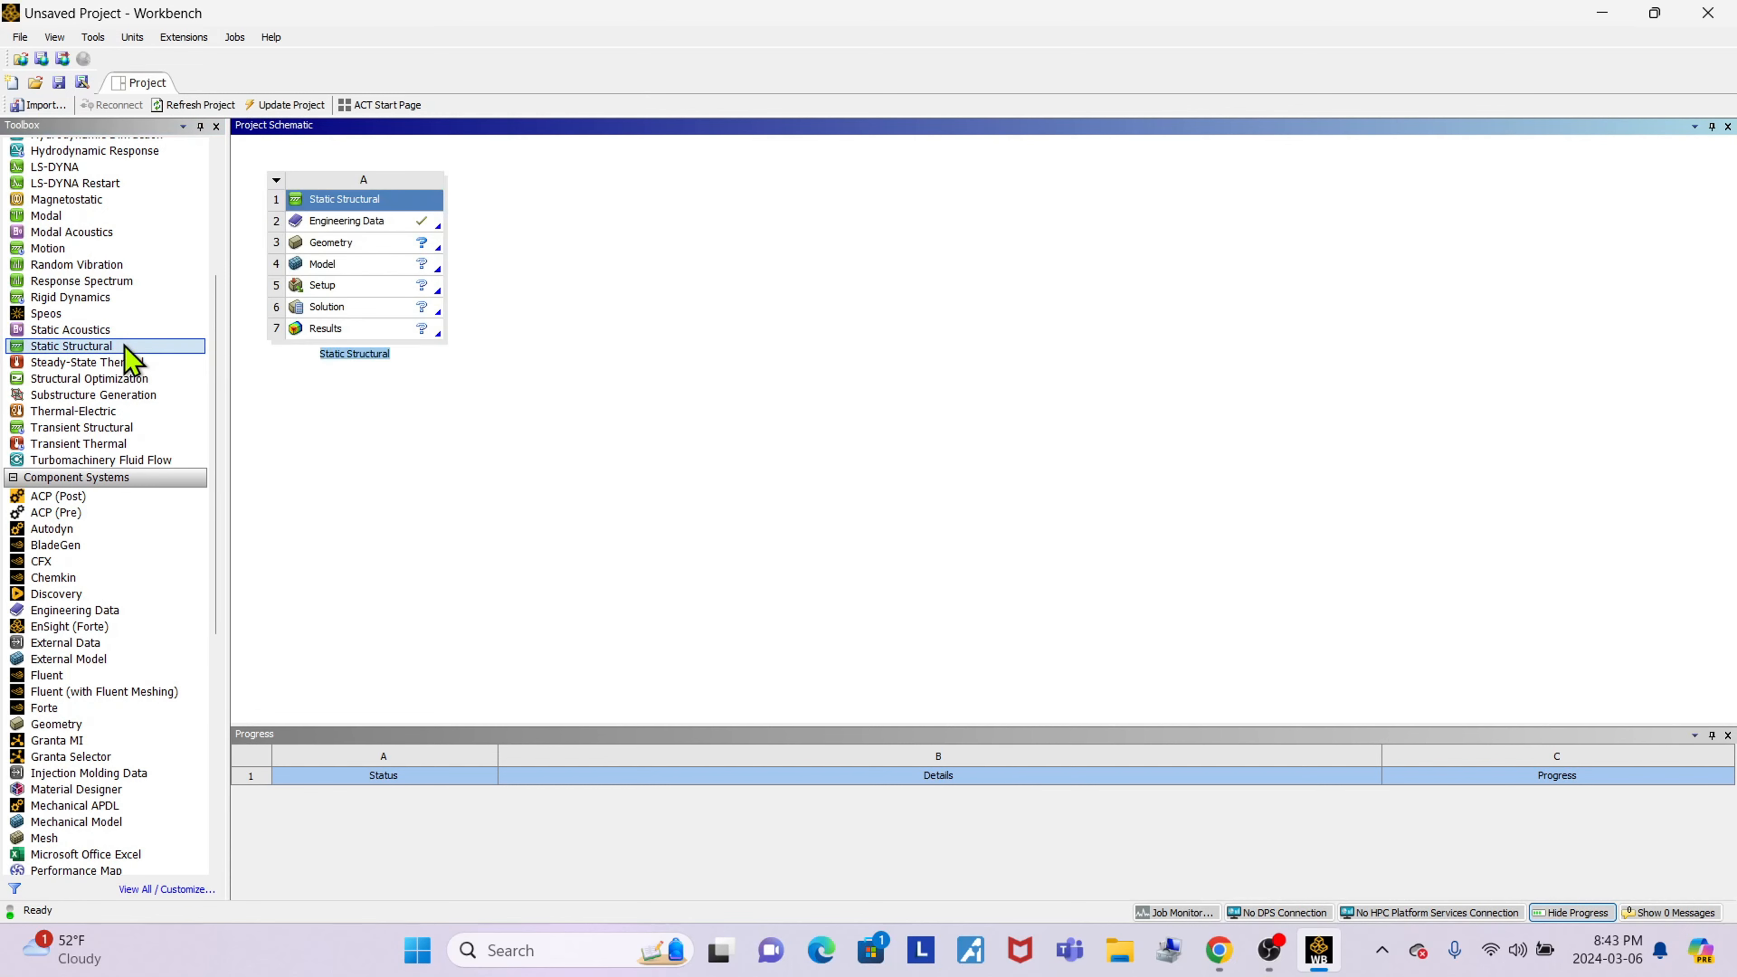
Open the Static Structural system's geometry as a new DesignModeler geometry.
click(385, 247)
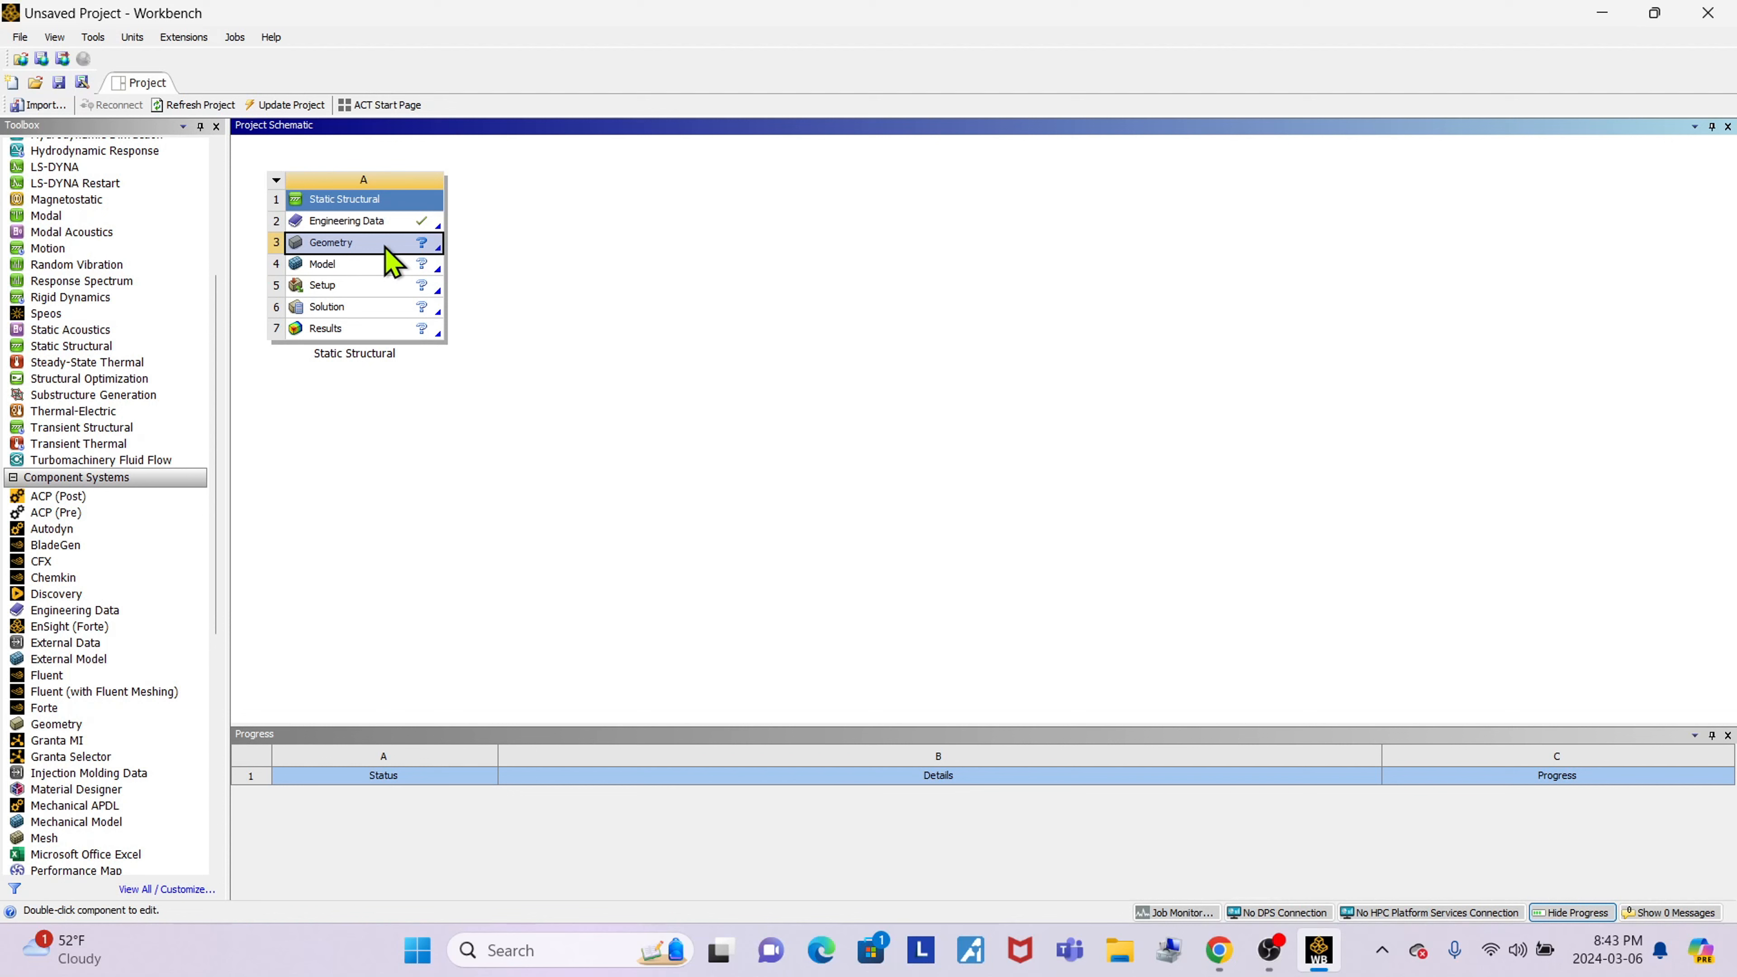
right_click(386, 247)
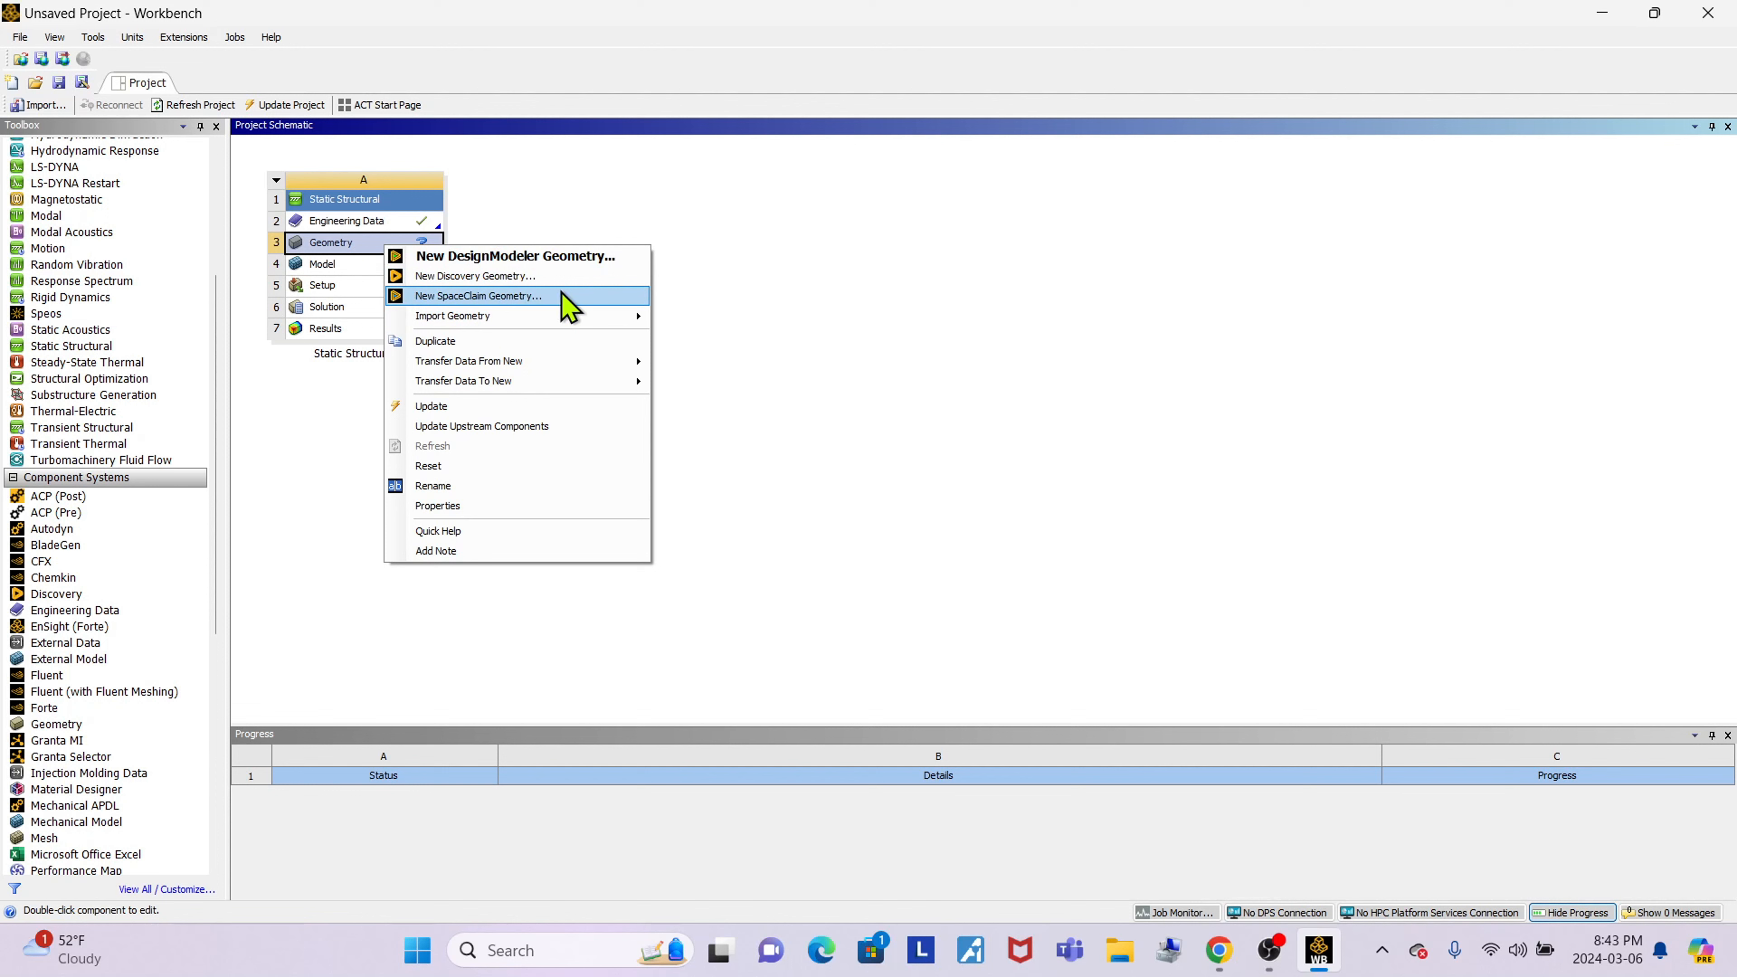
click(554, 259)
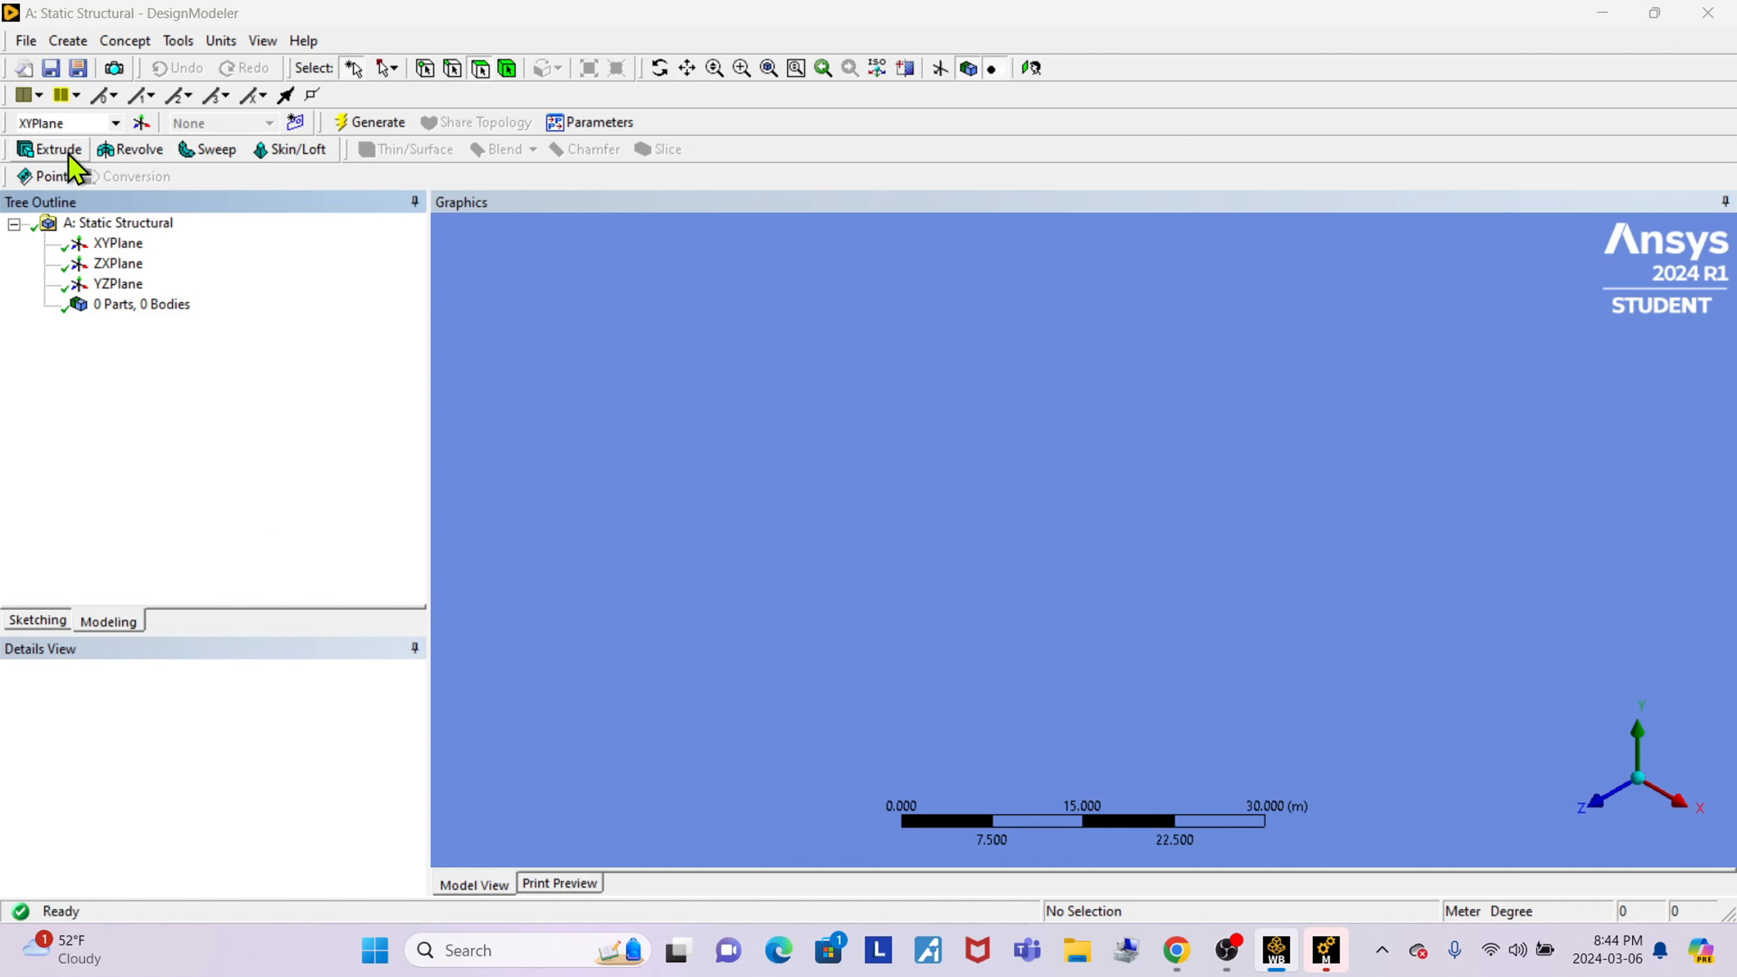
Look at the XY plane face-on and sketch a circle about 17.5 m in diameter centred on the origin.
right_click(124, 244)
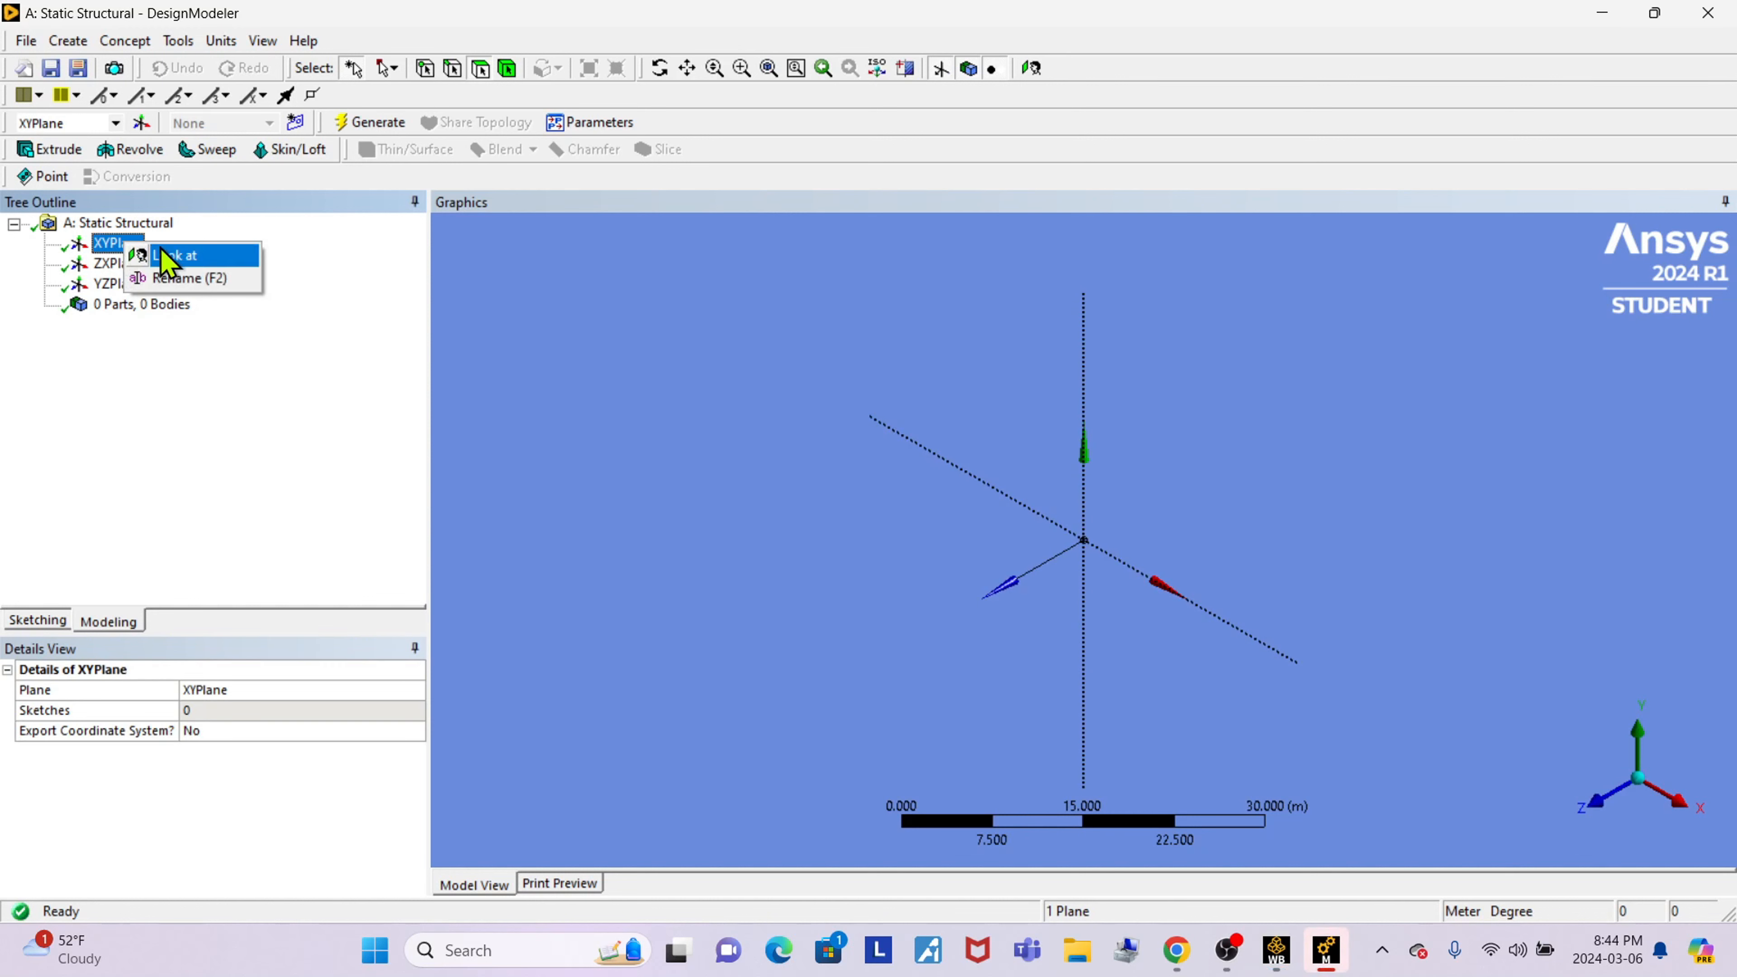
click(180, 257)
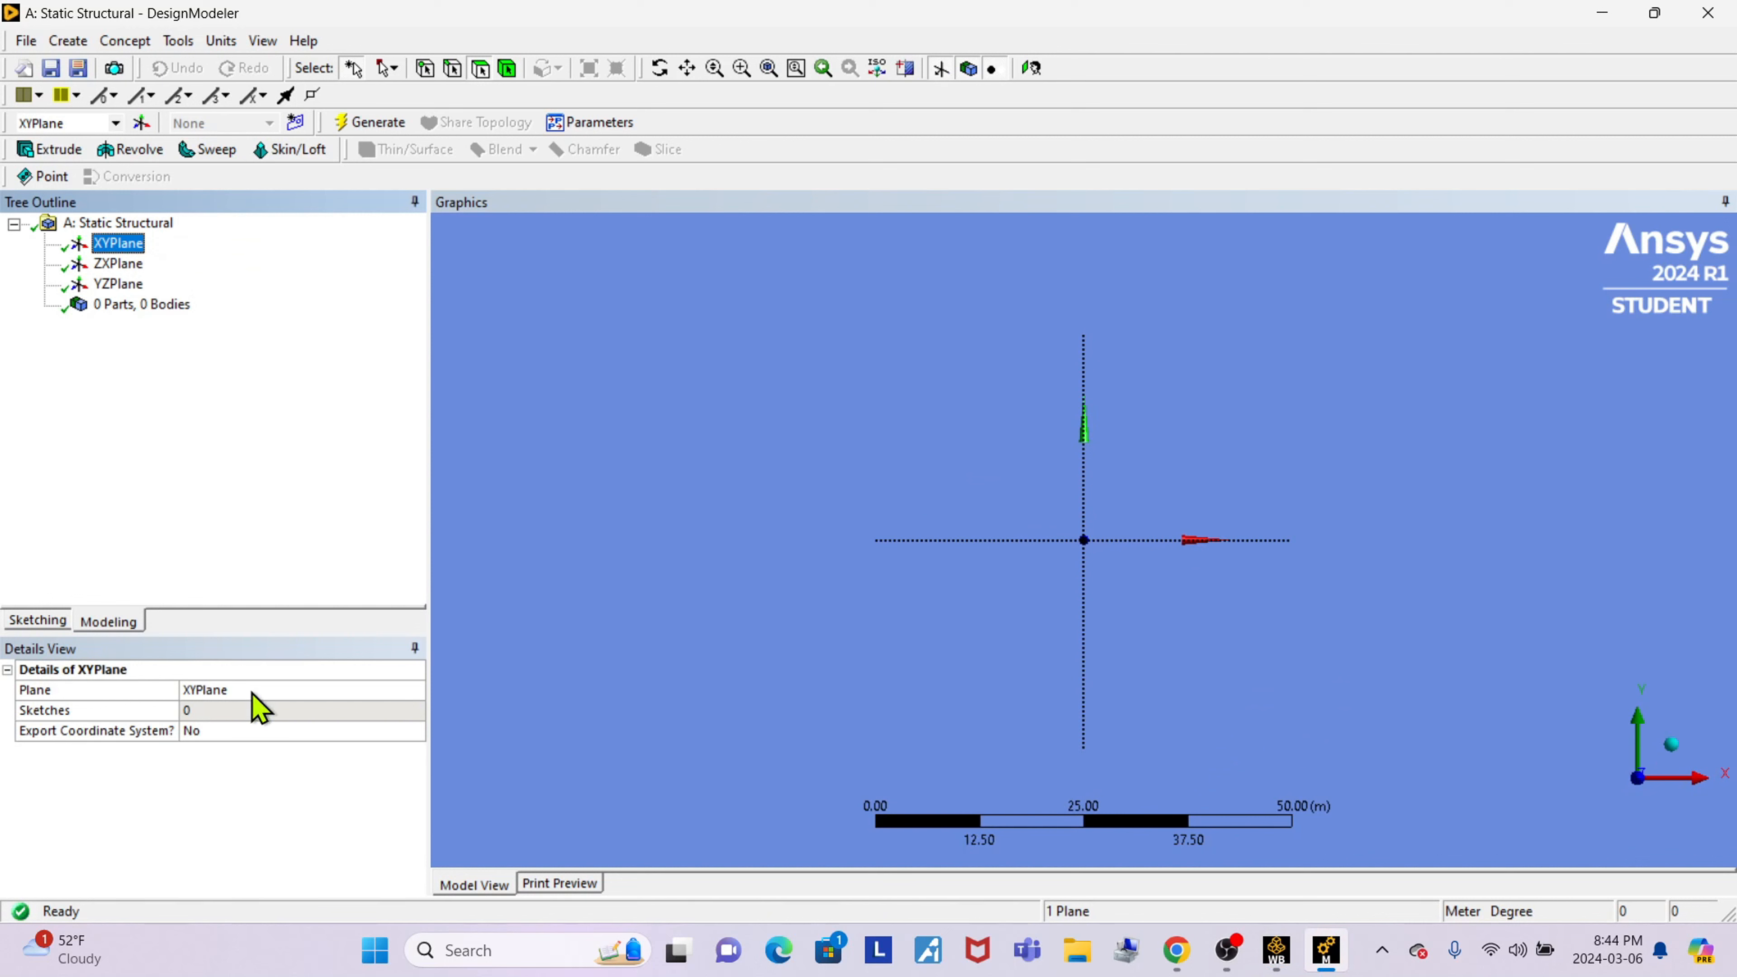
click(42, 621)
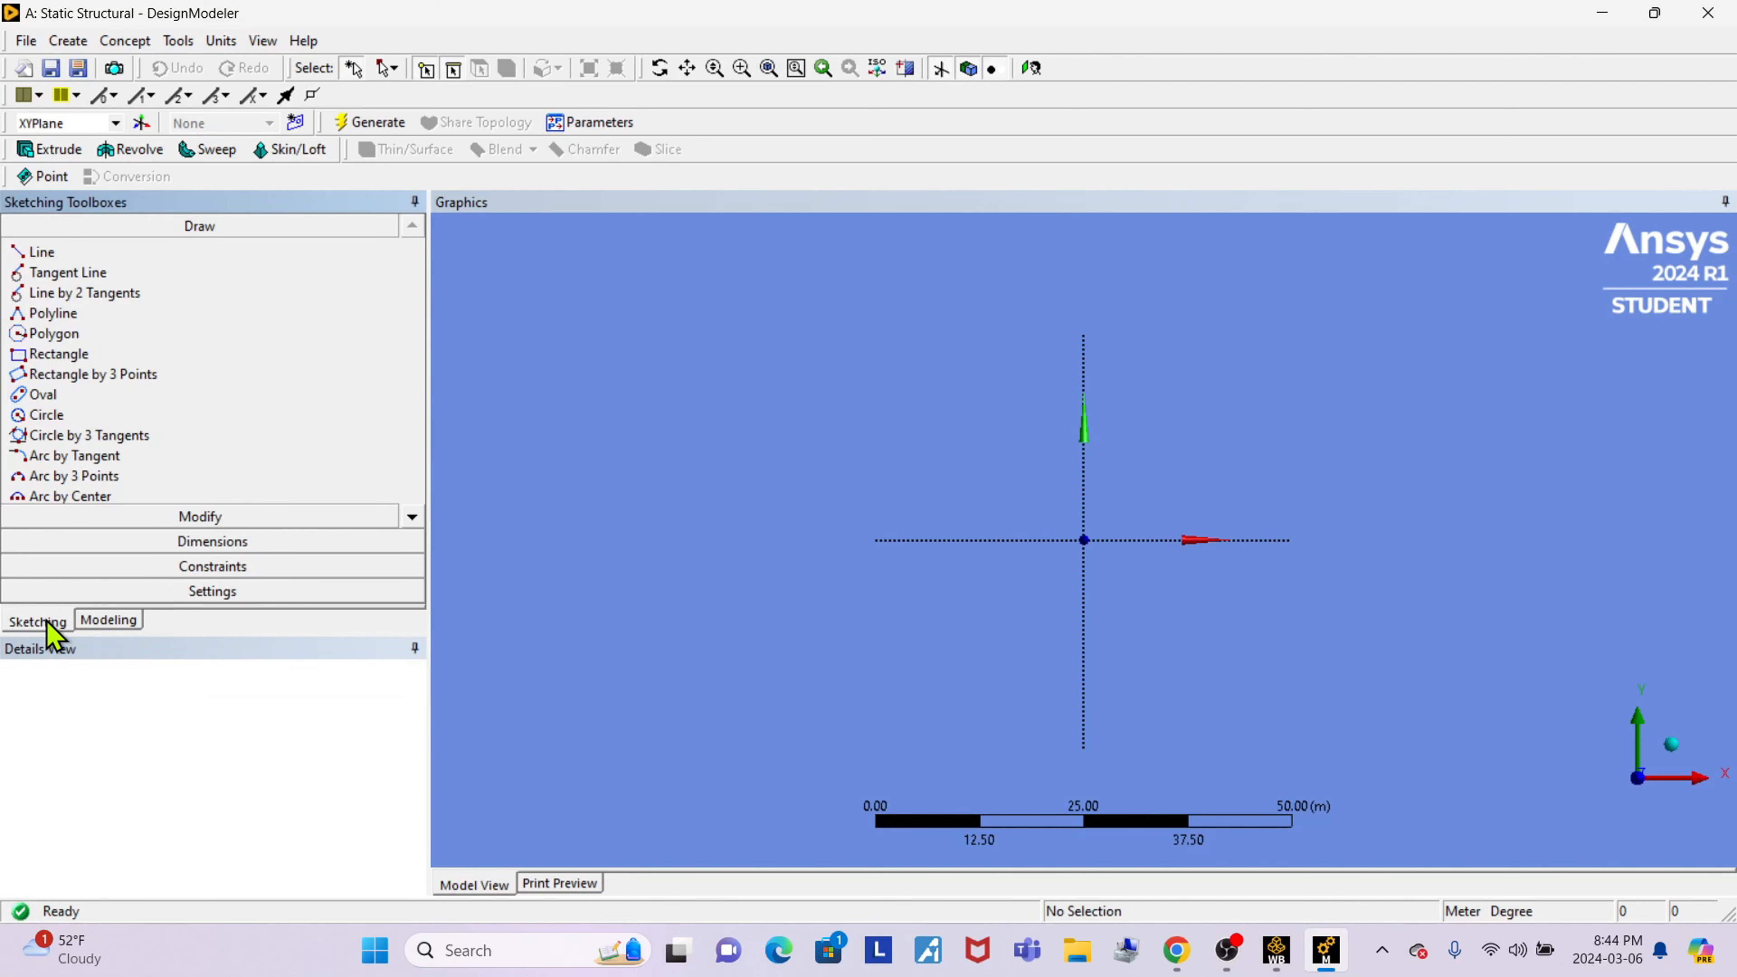
click(77, 416)
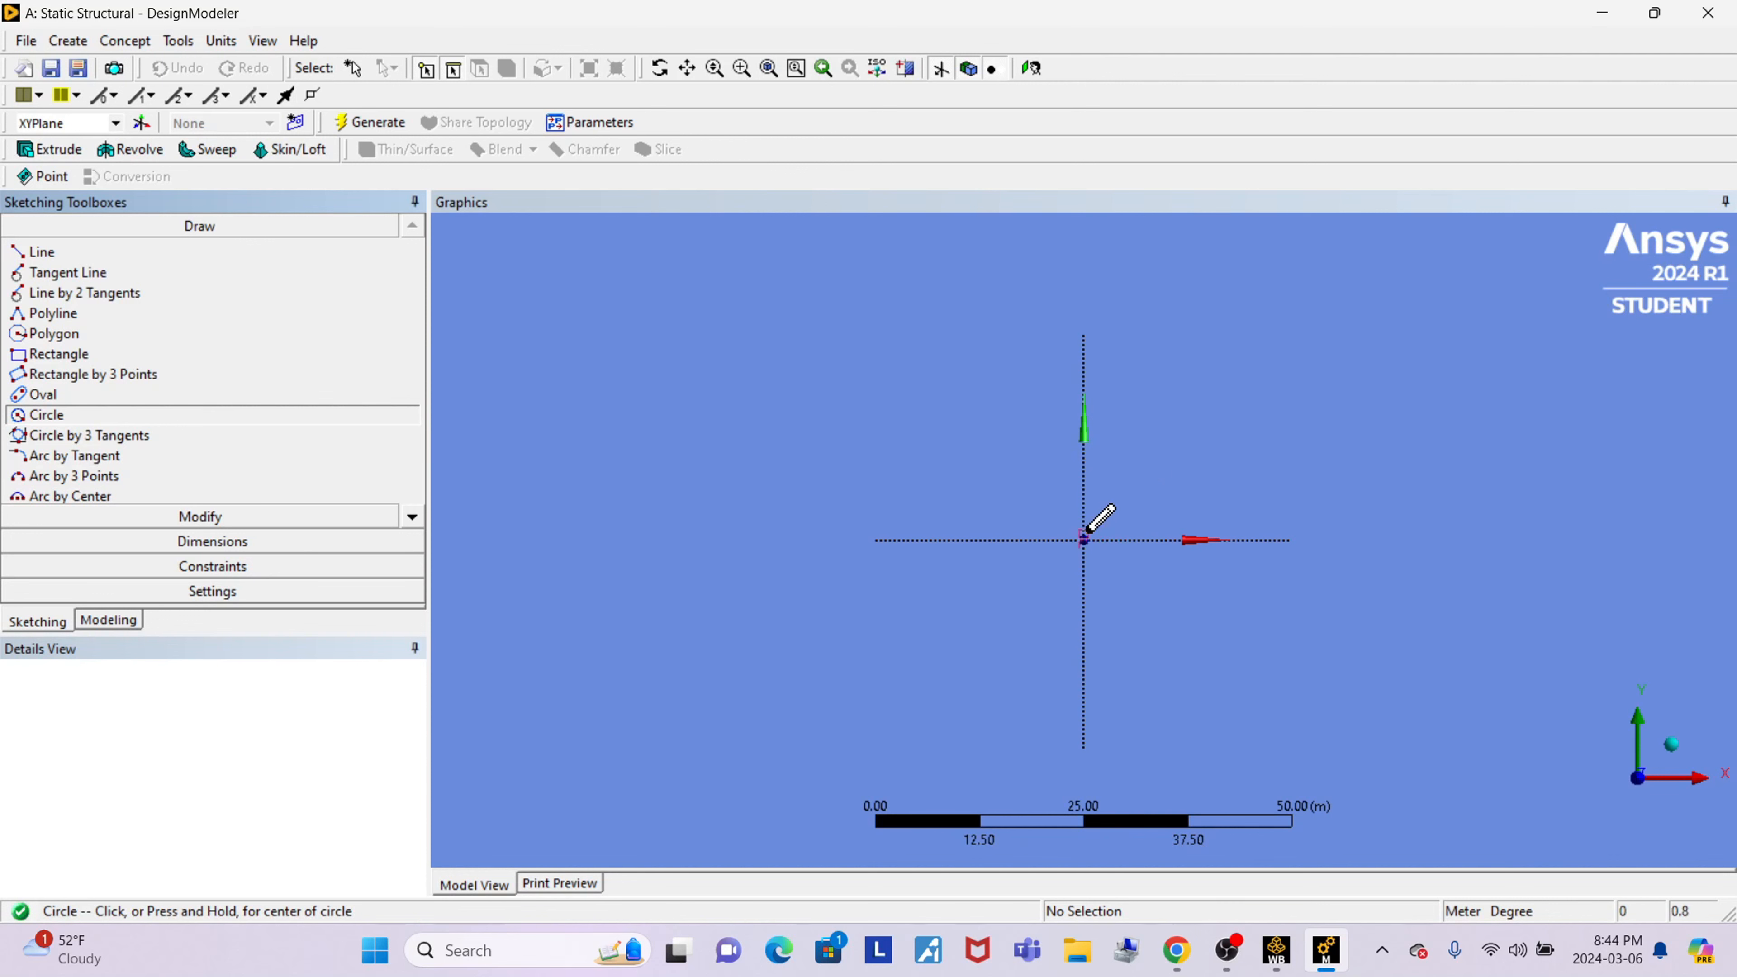
click(1084, 538)
click(1151, 570)
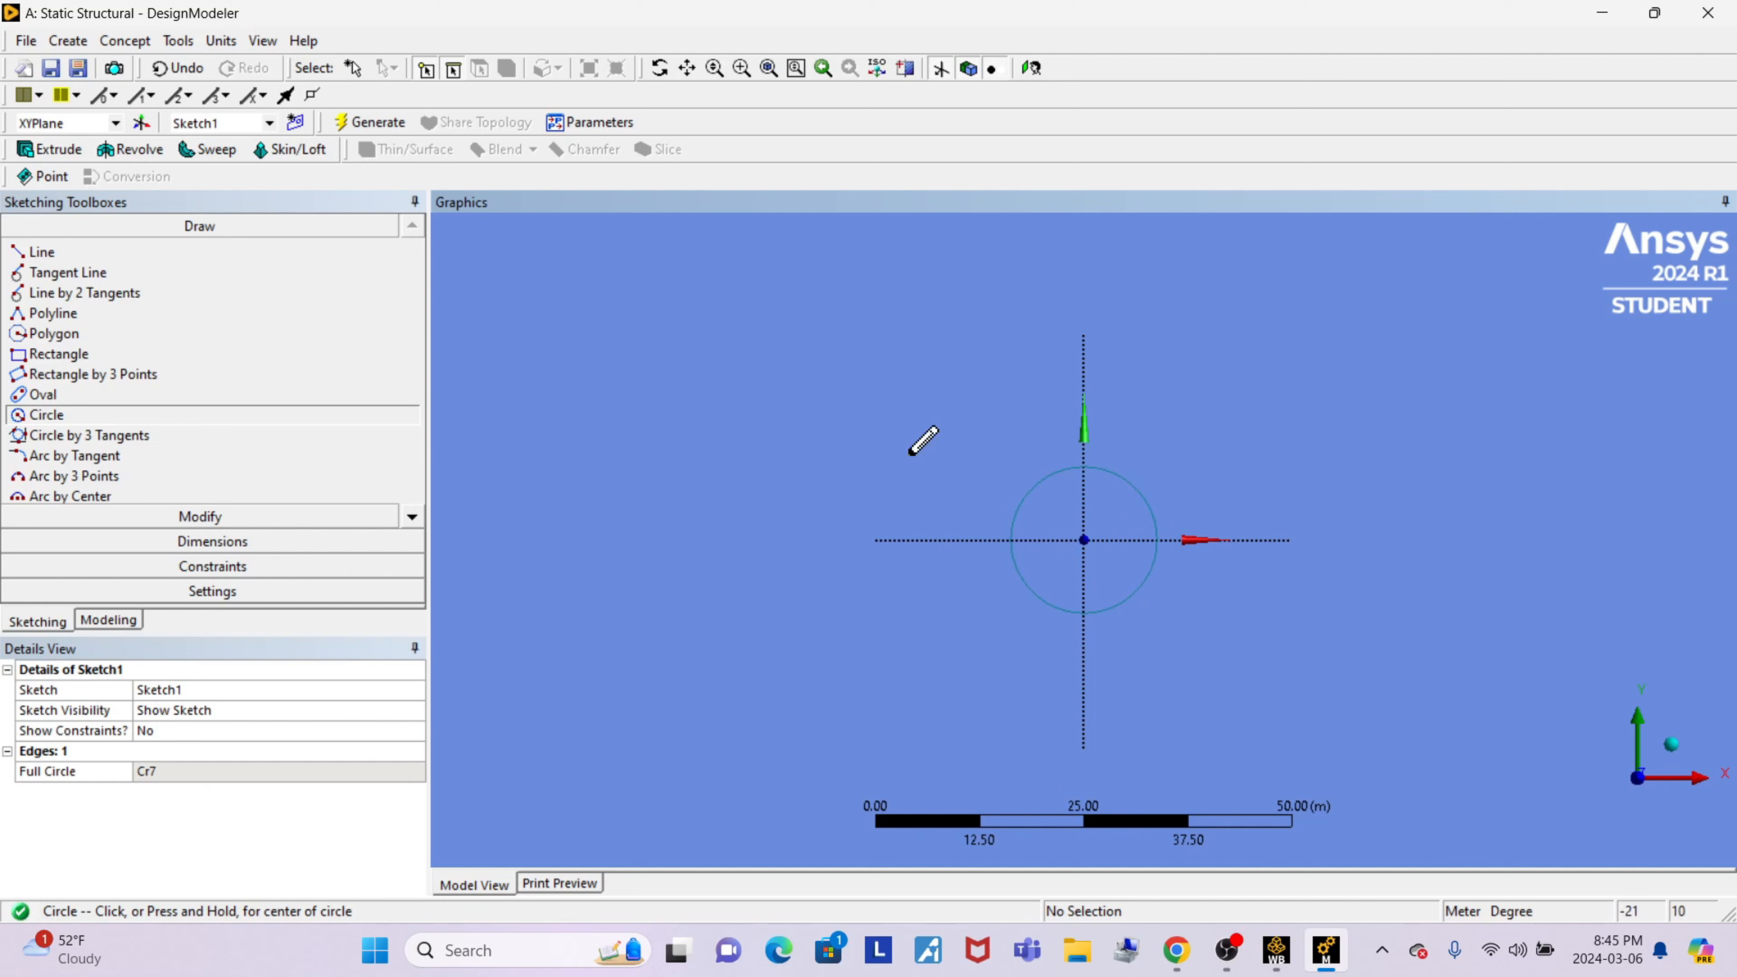
Add a diameter dimension to the circle and display both the dimension's name and value.
click(231, 542)
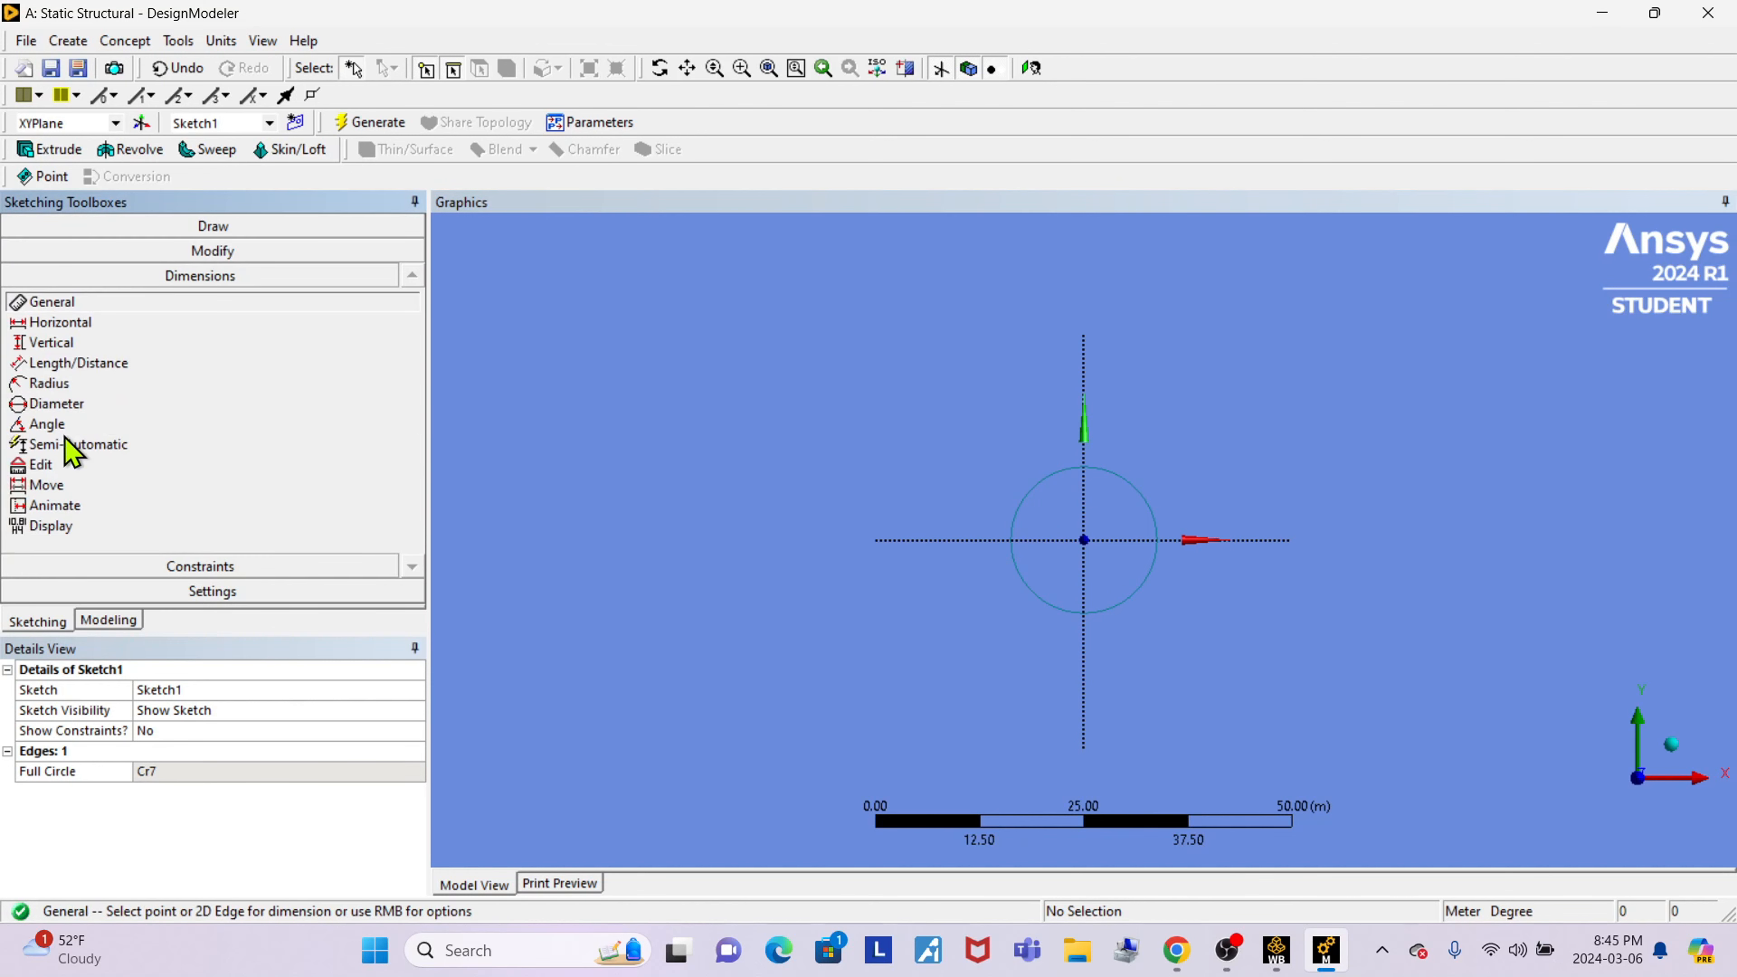
click(68, 404)
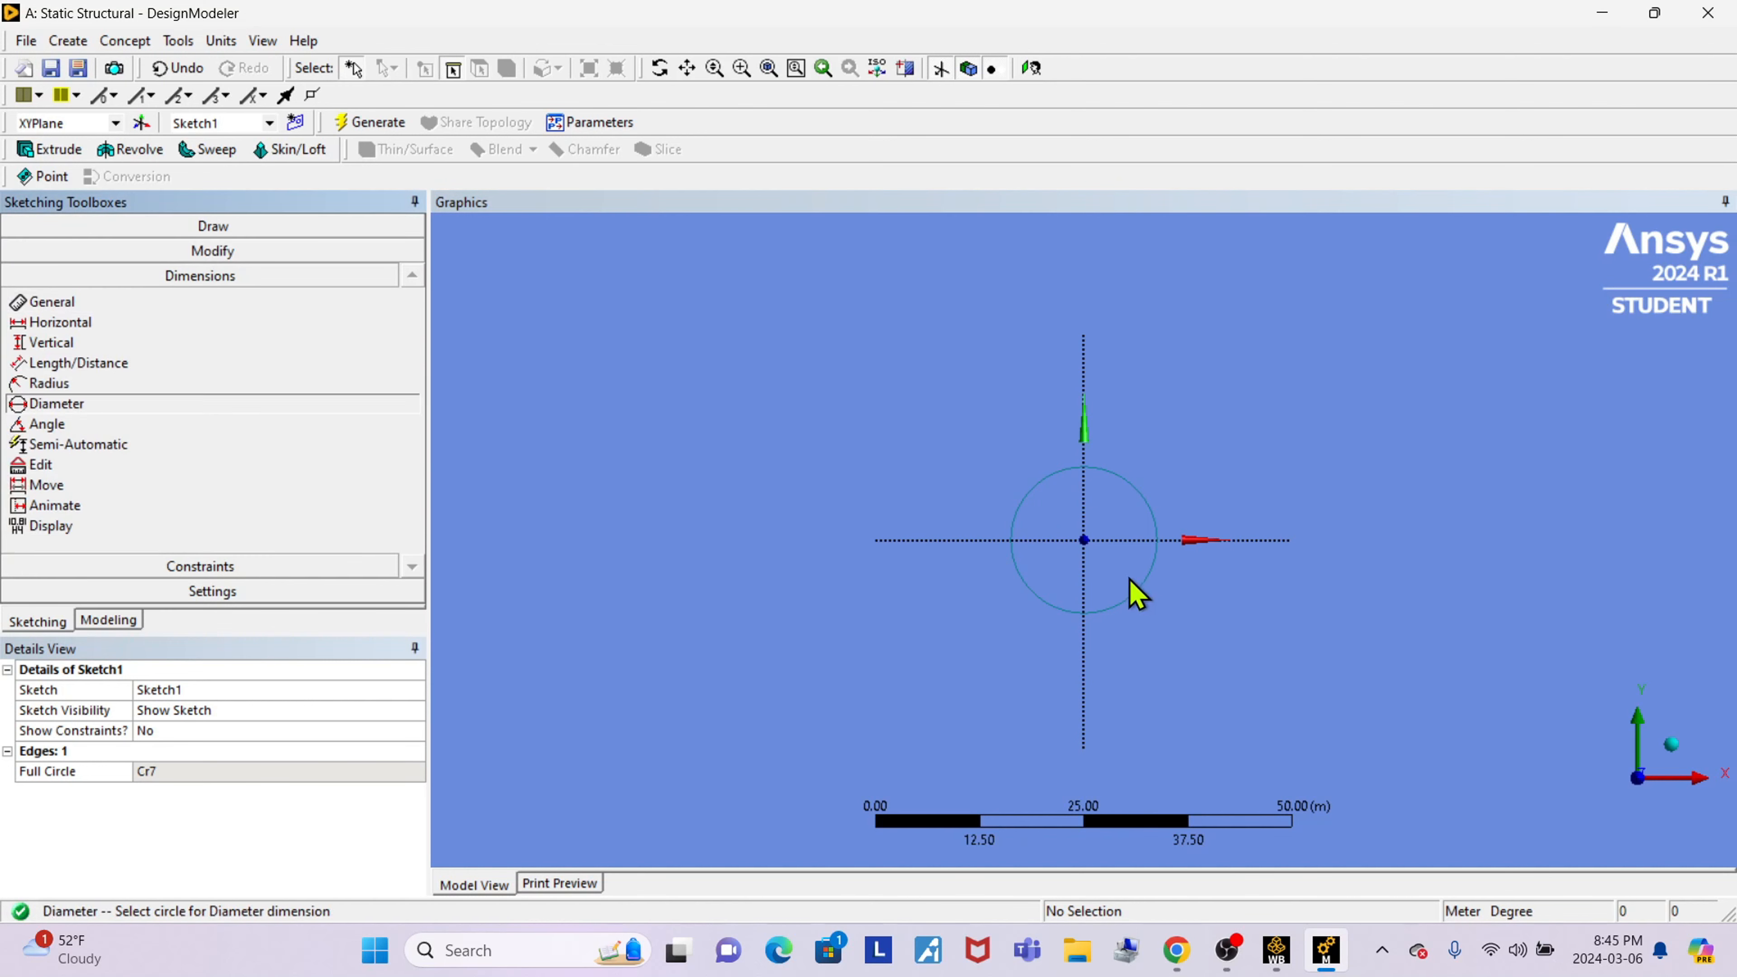
click(1141, 587)
click(1209, 652)
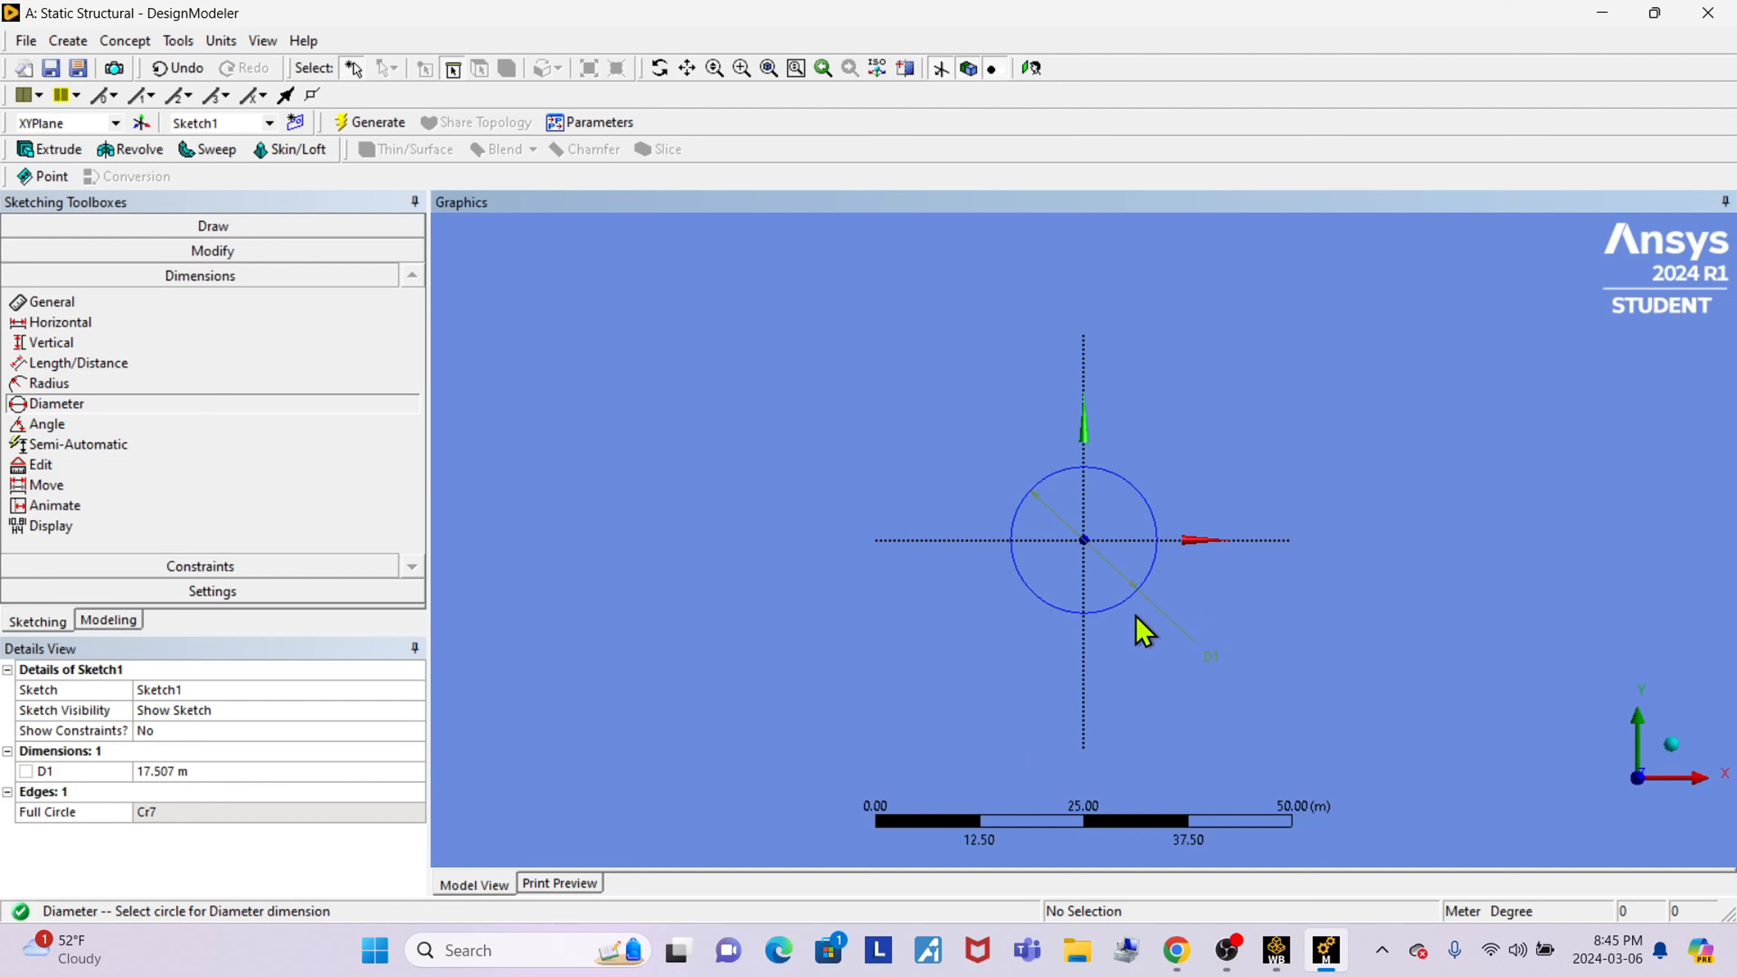
click(112, 529)
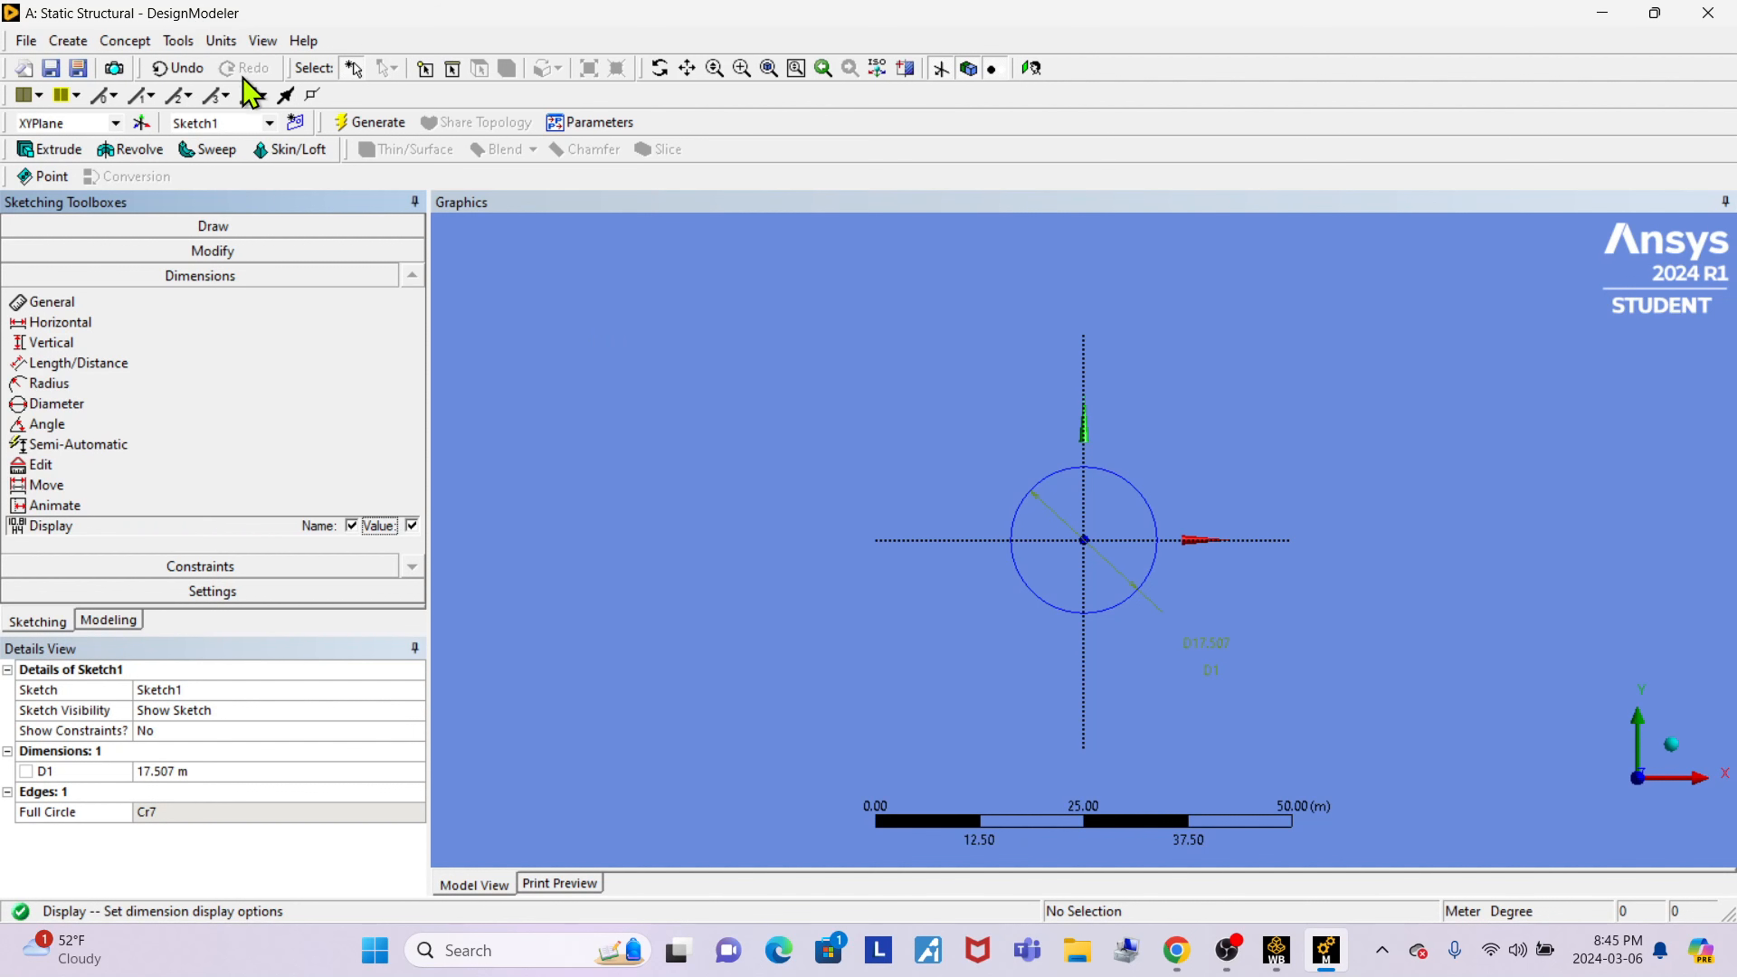
Set the circle's diameter to 10 m.
click(202, 771)
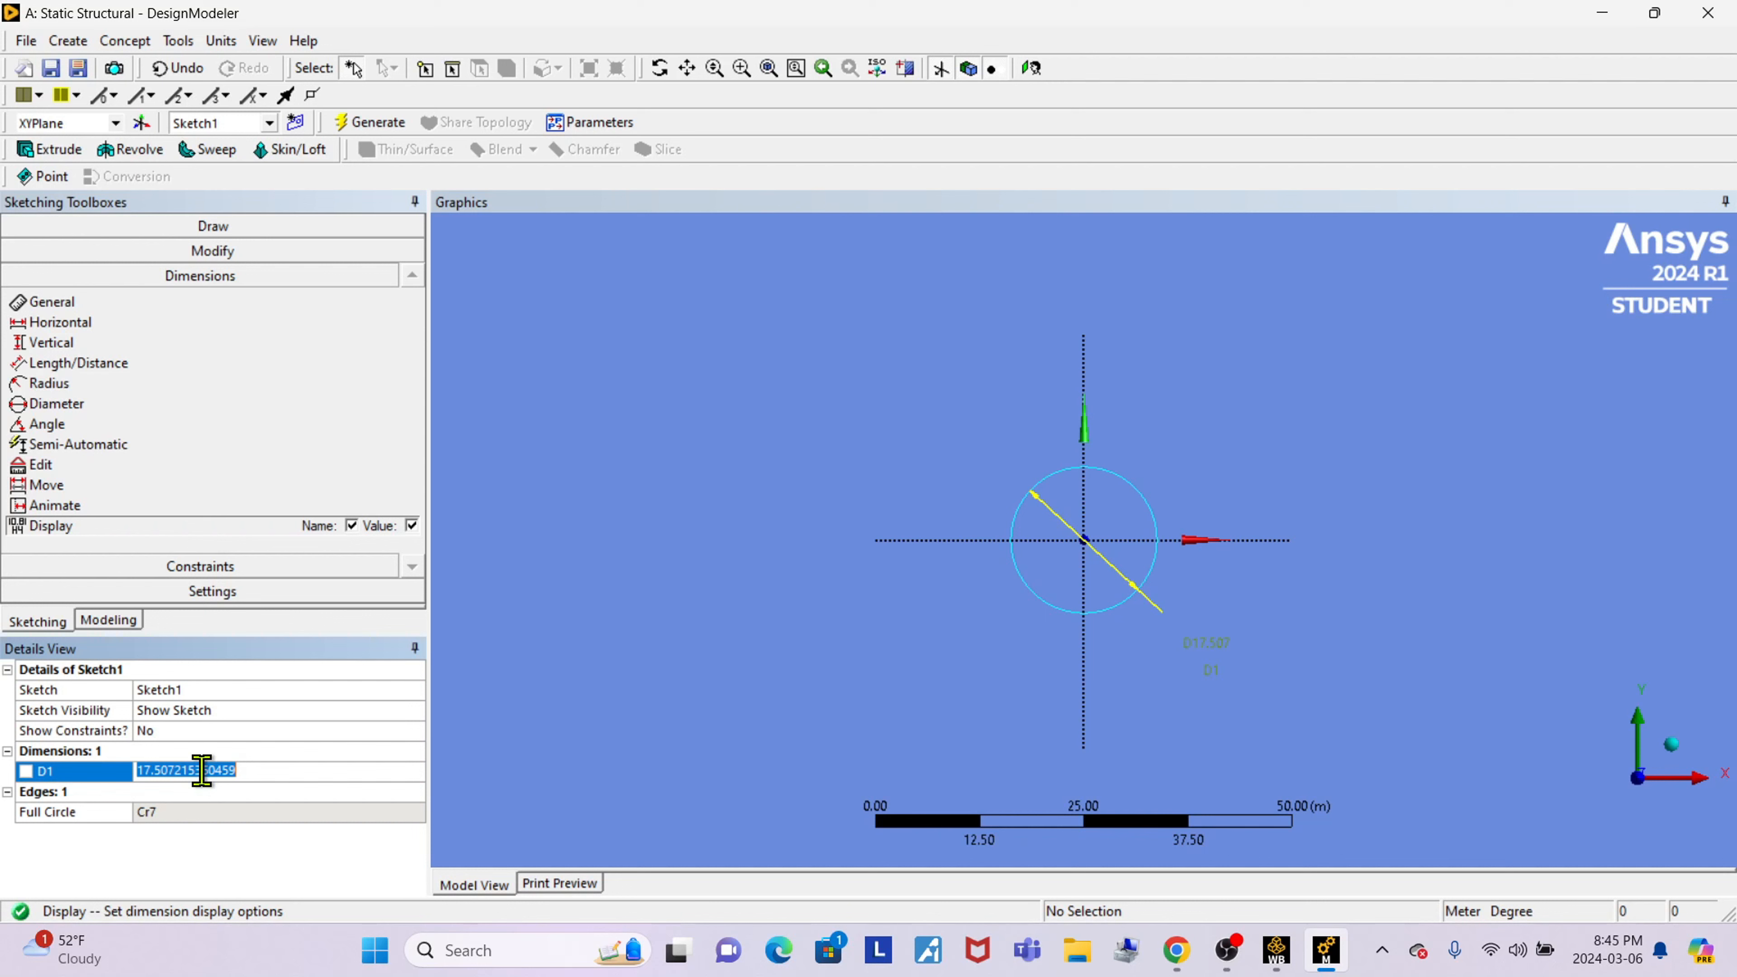
text(1)
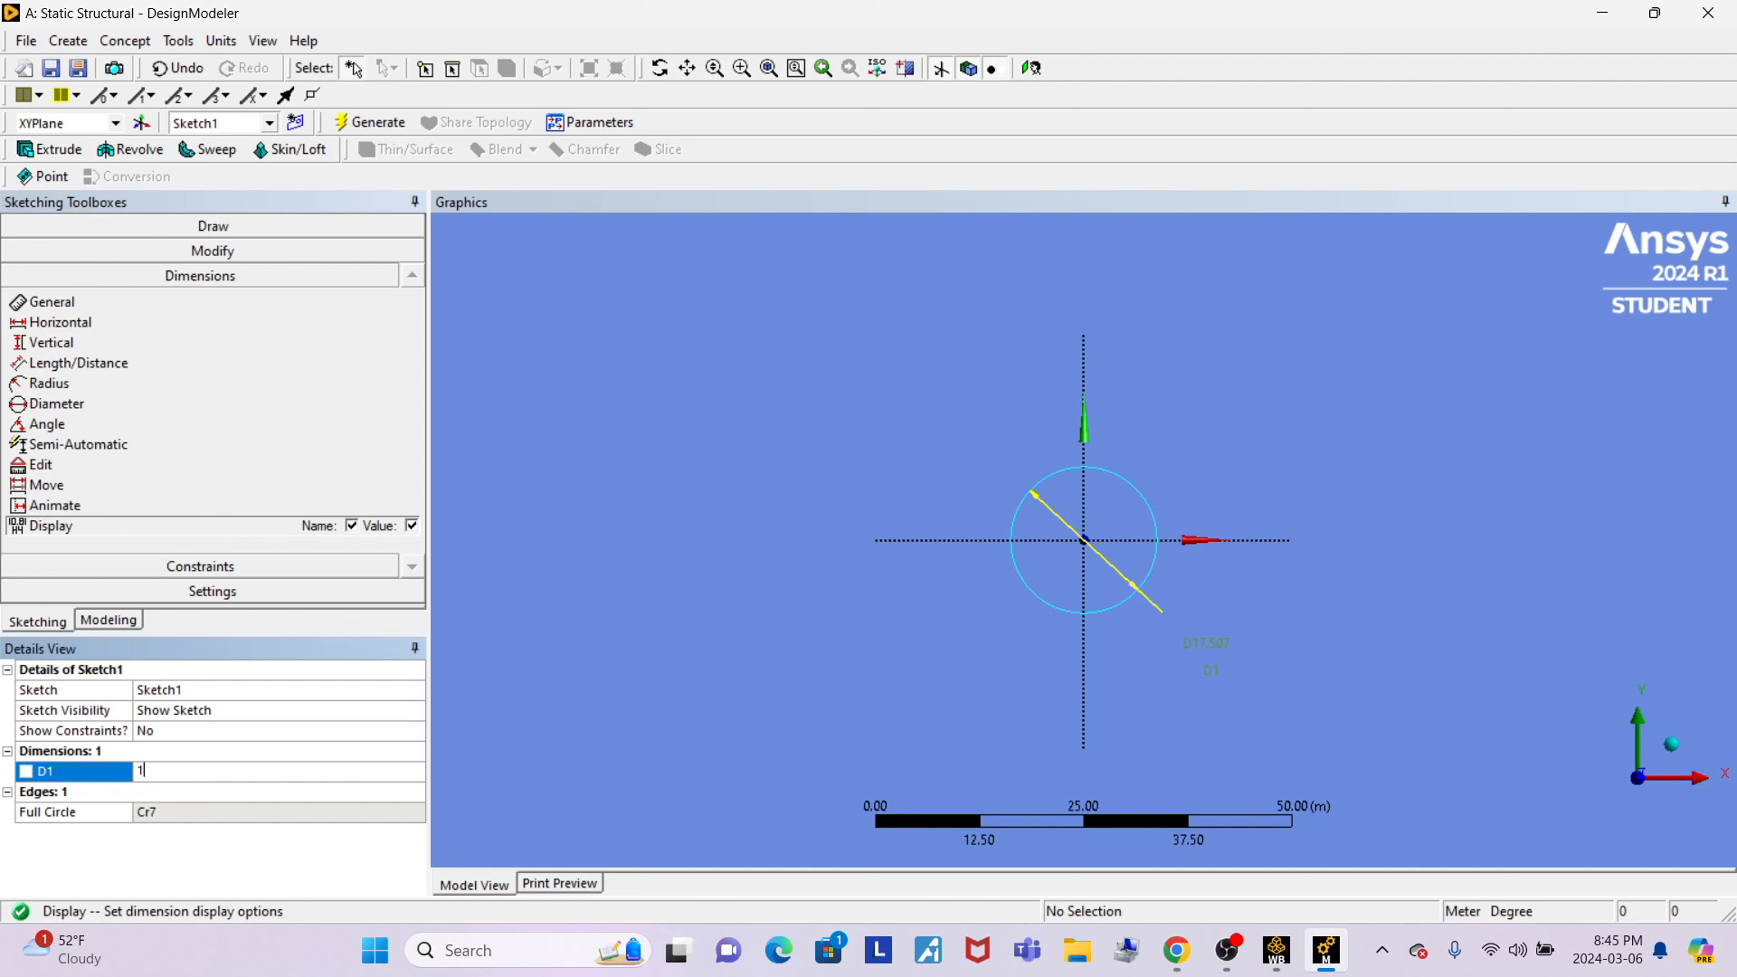
text(0)
key(Return)
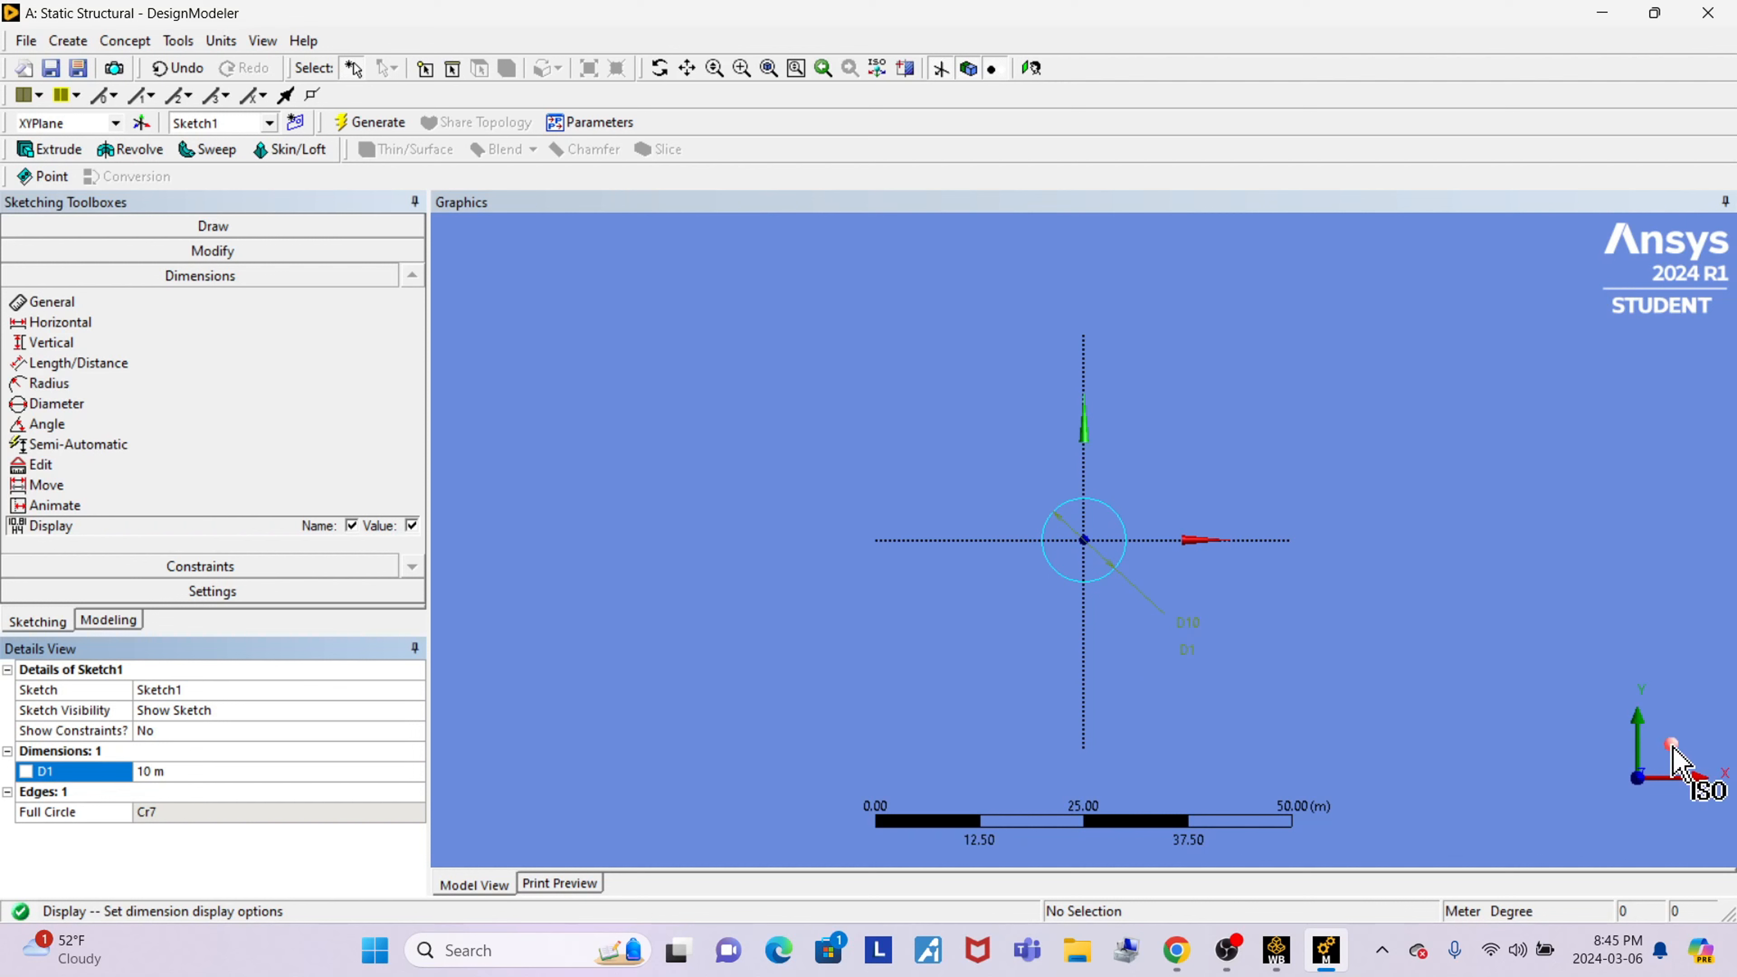
Start an Extrude feature and apply the circle sketch on the XY plane as its geometry.
click(1678, 762)
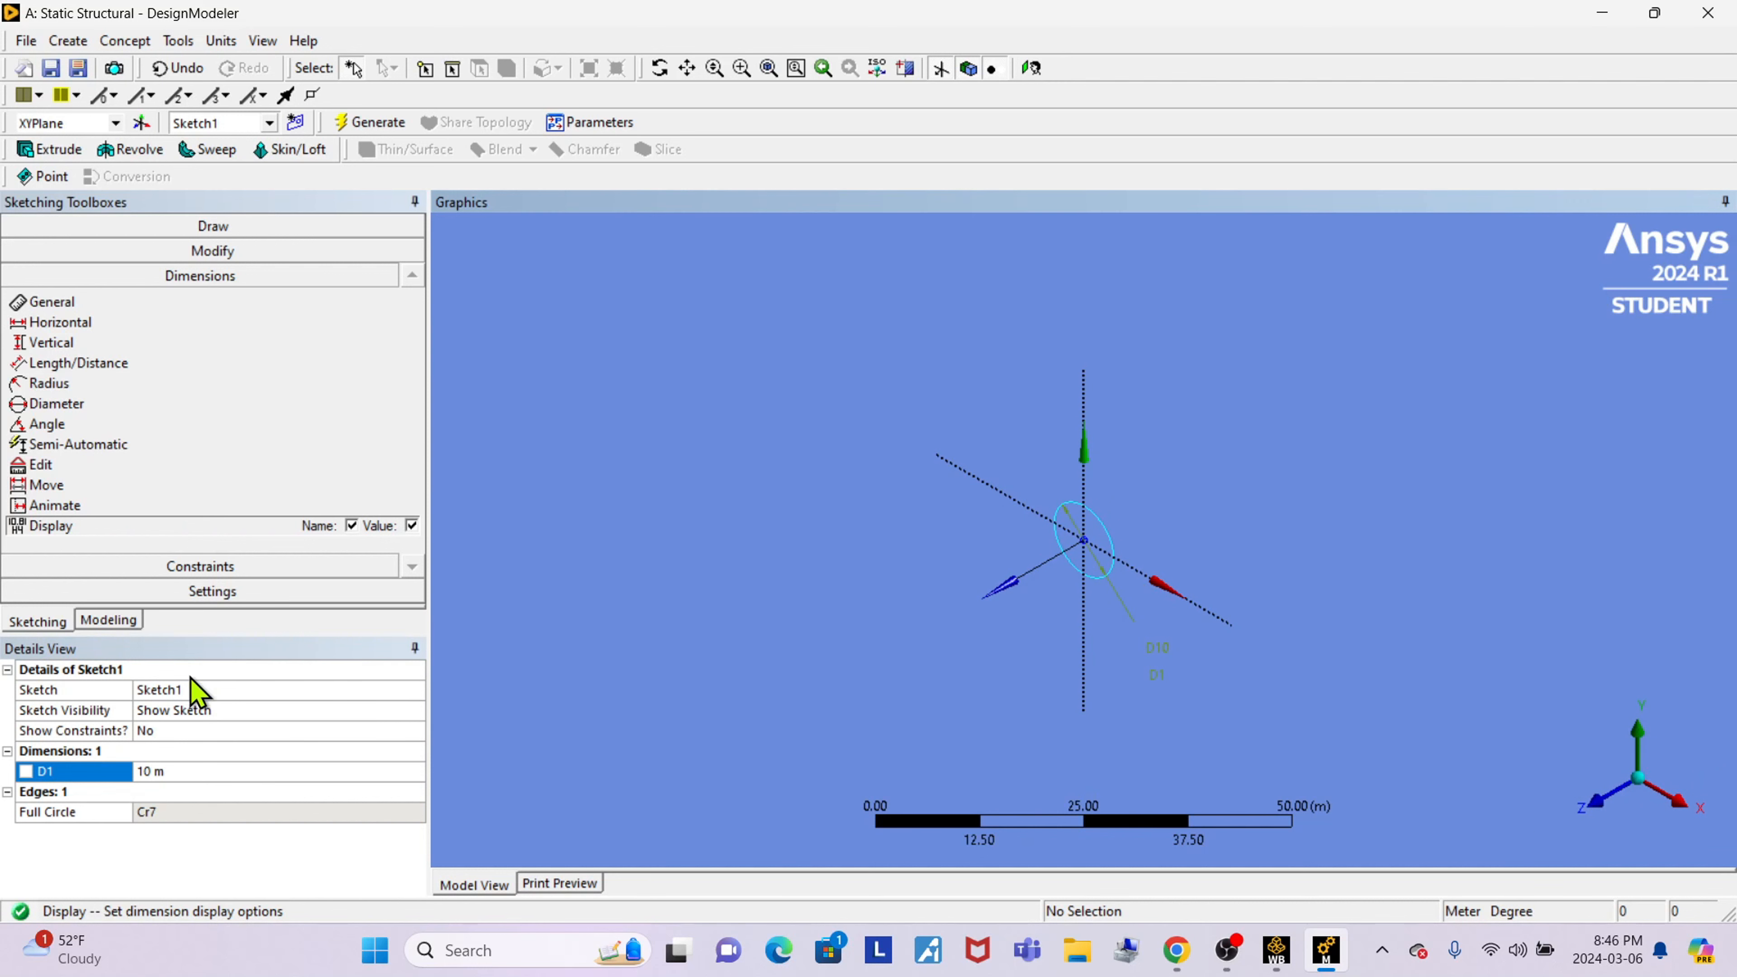
click(67, 152)
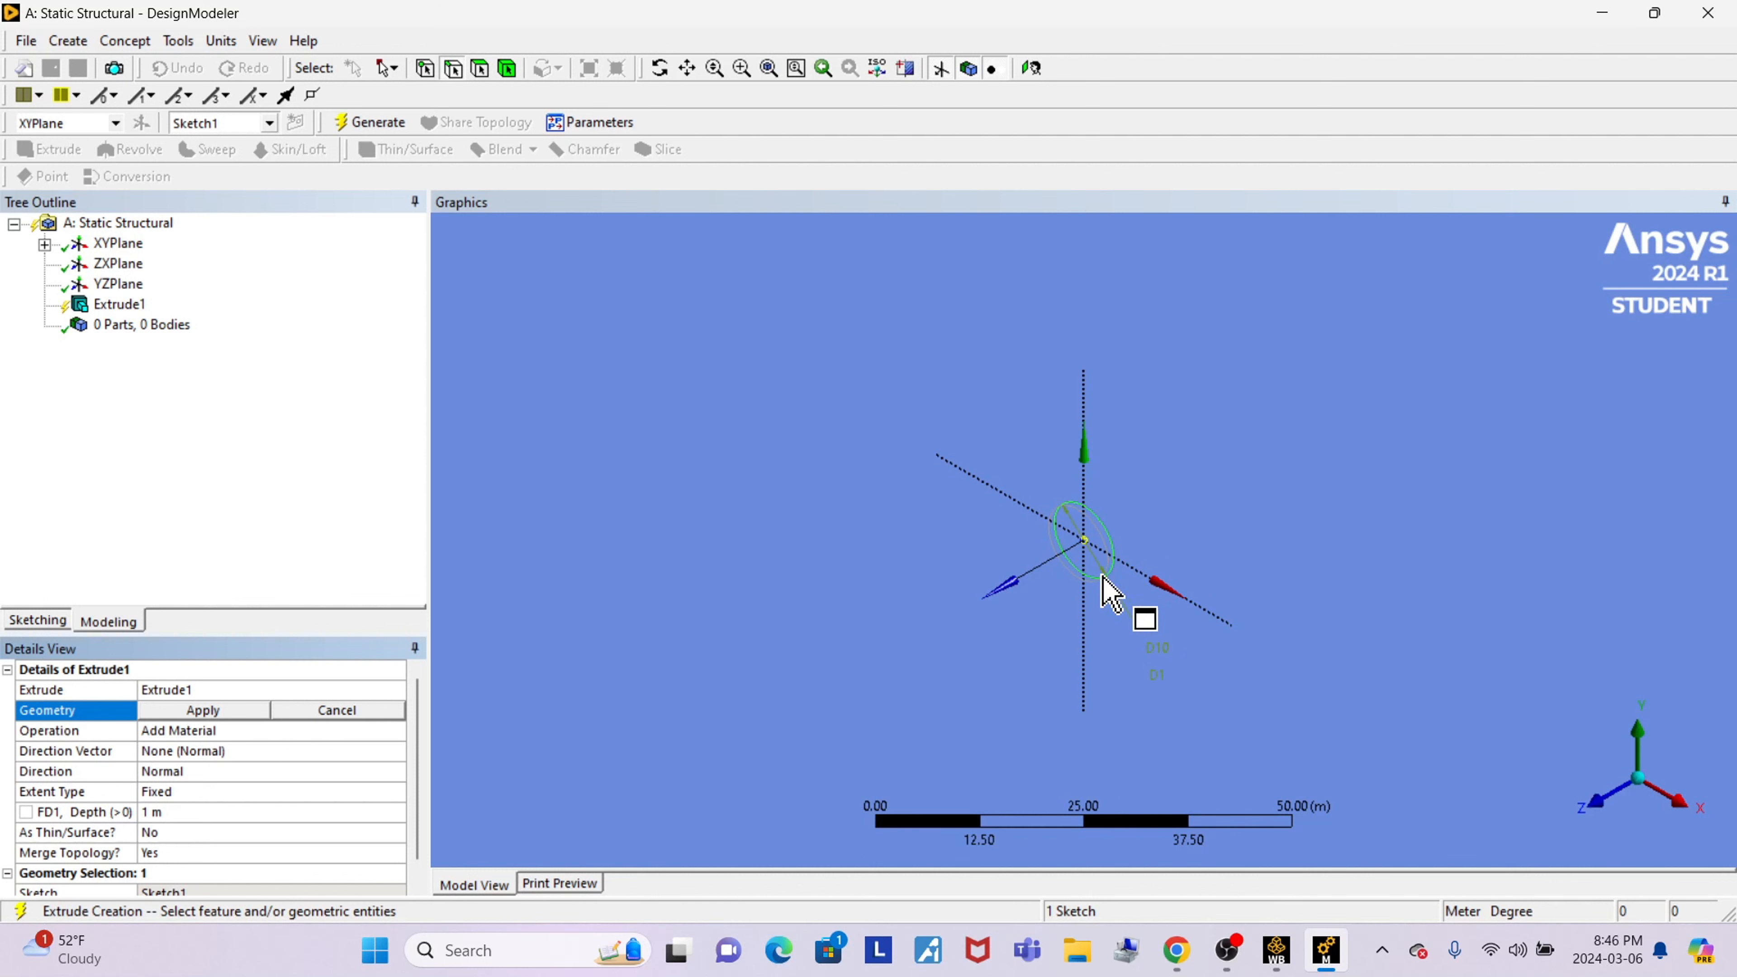
click(44, 244)
click(149, 264)
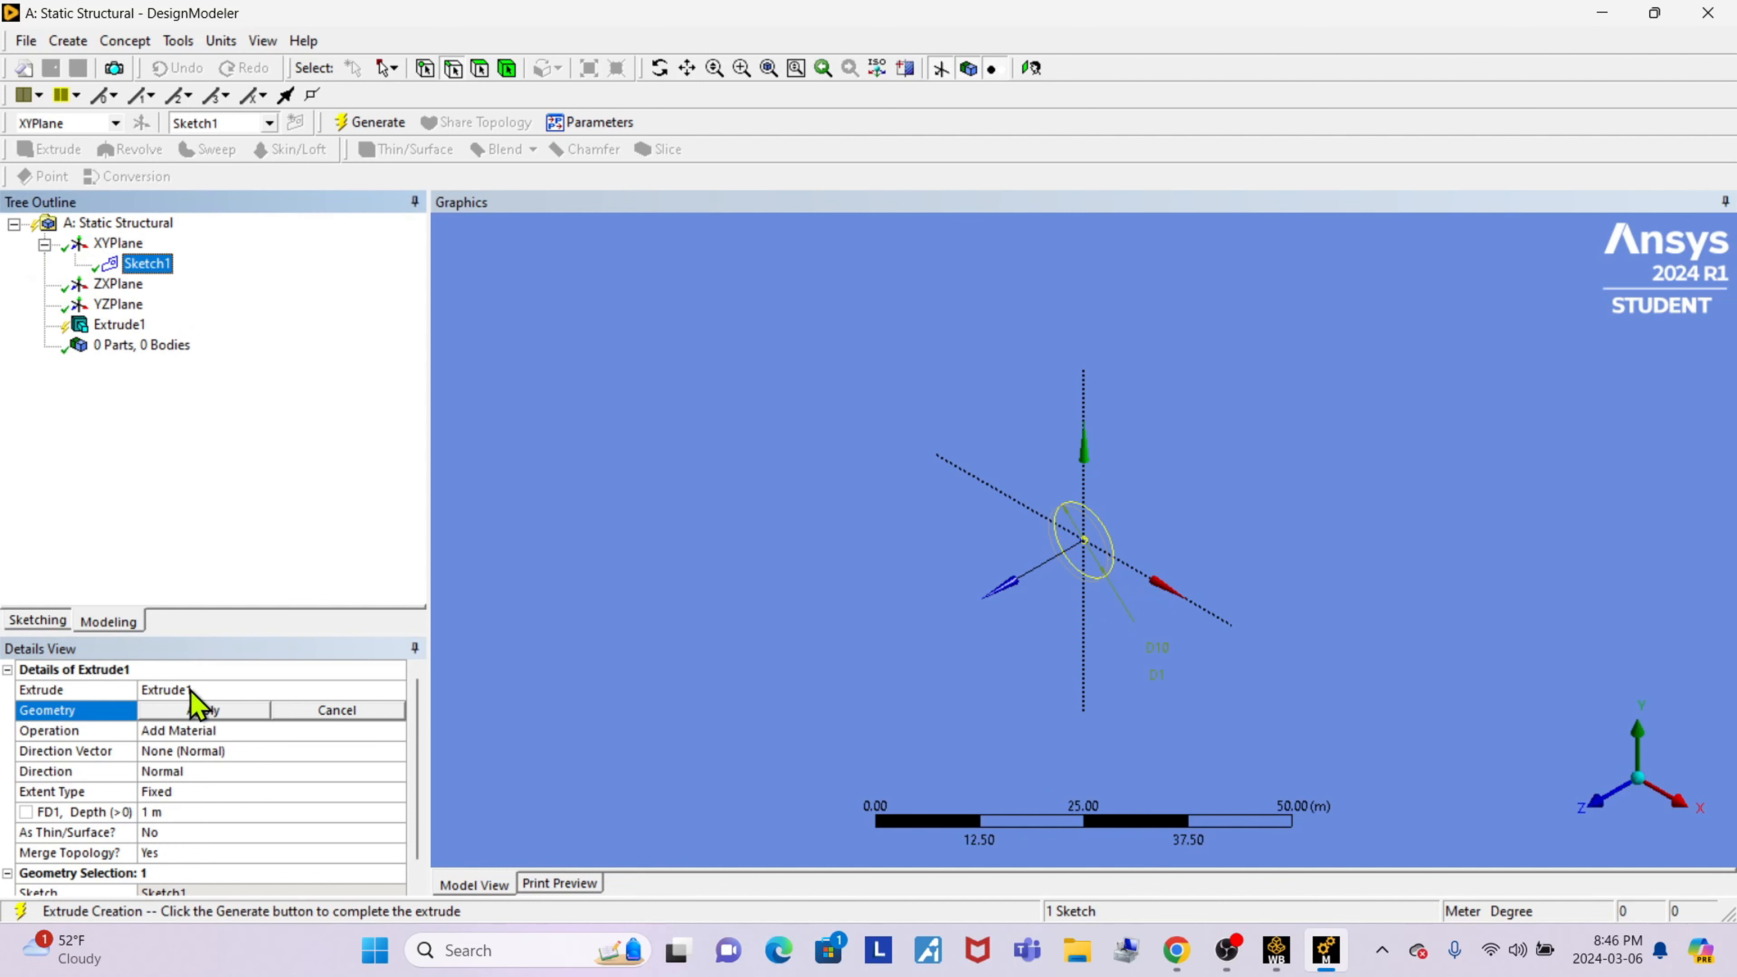
scroll(136, 741, down, 1)
scroll(137, 744, up, 1)
click(214, 713)
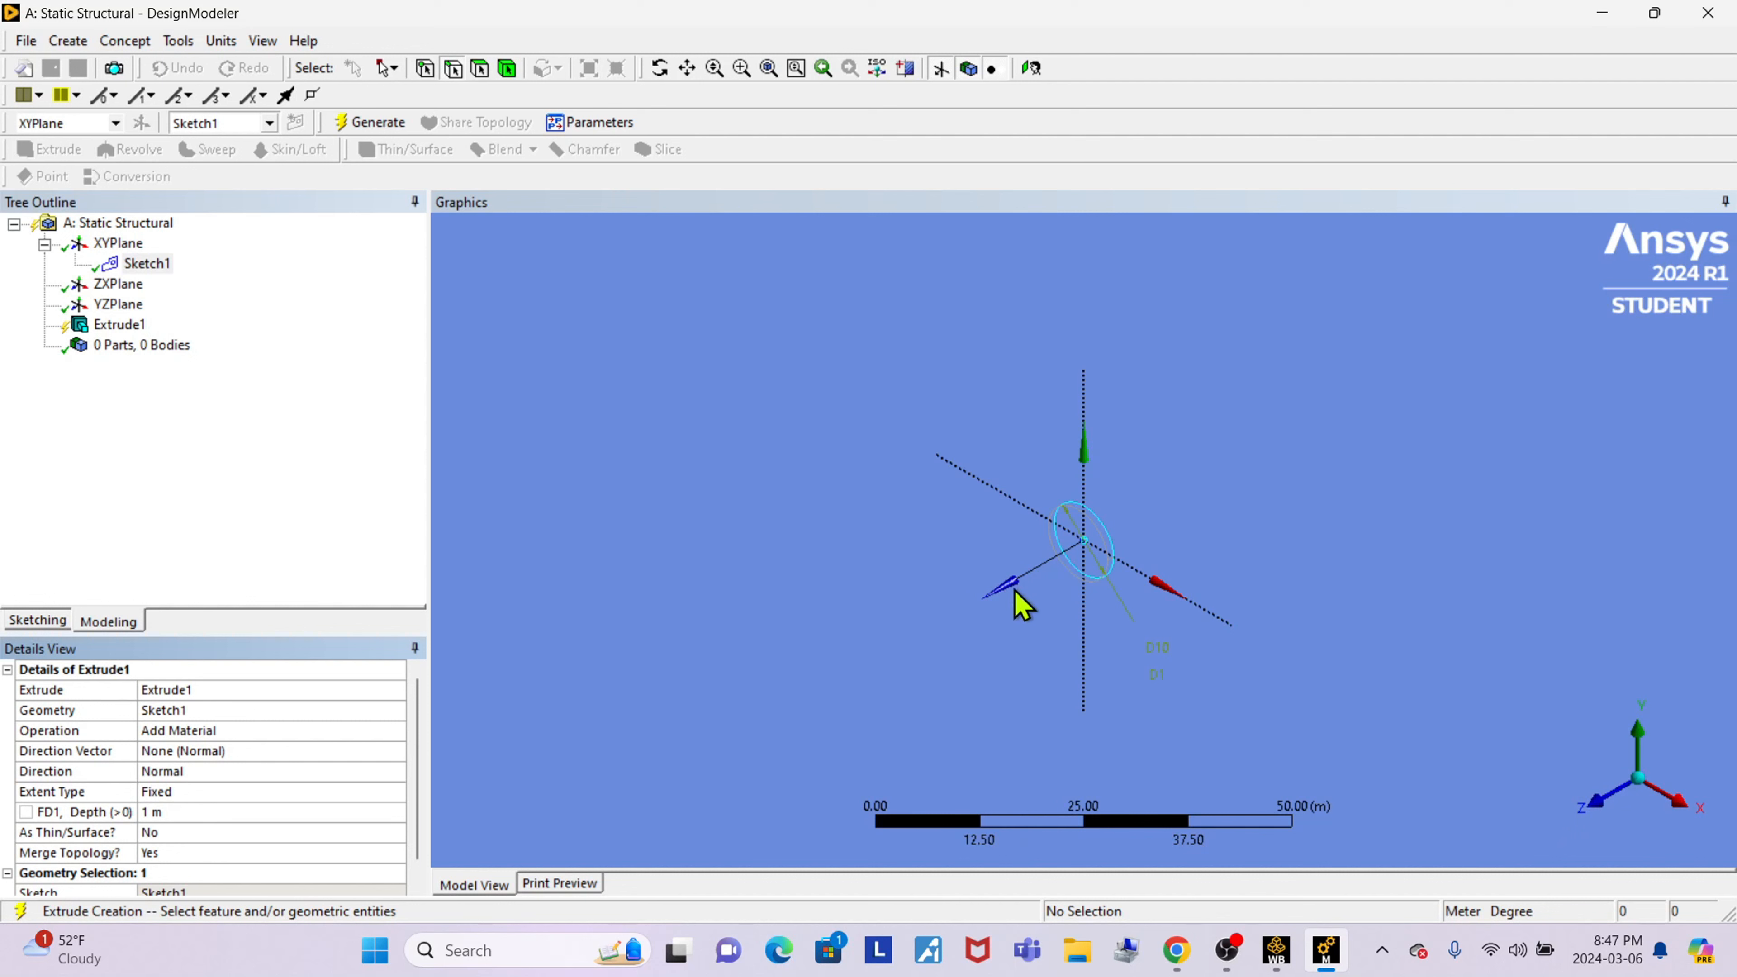
Set the extrusion depth to 30 m, keep As Thin/Surface at No and Merge Topology at Yes, and generate the solid cylinder.
click(184, 813)
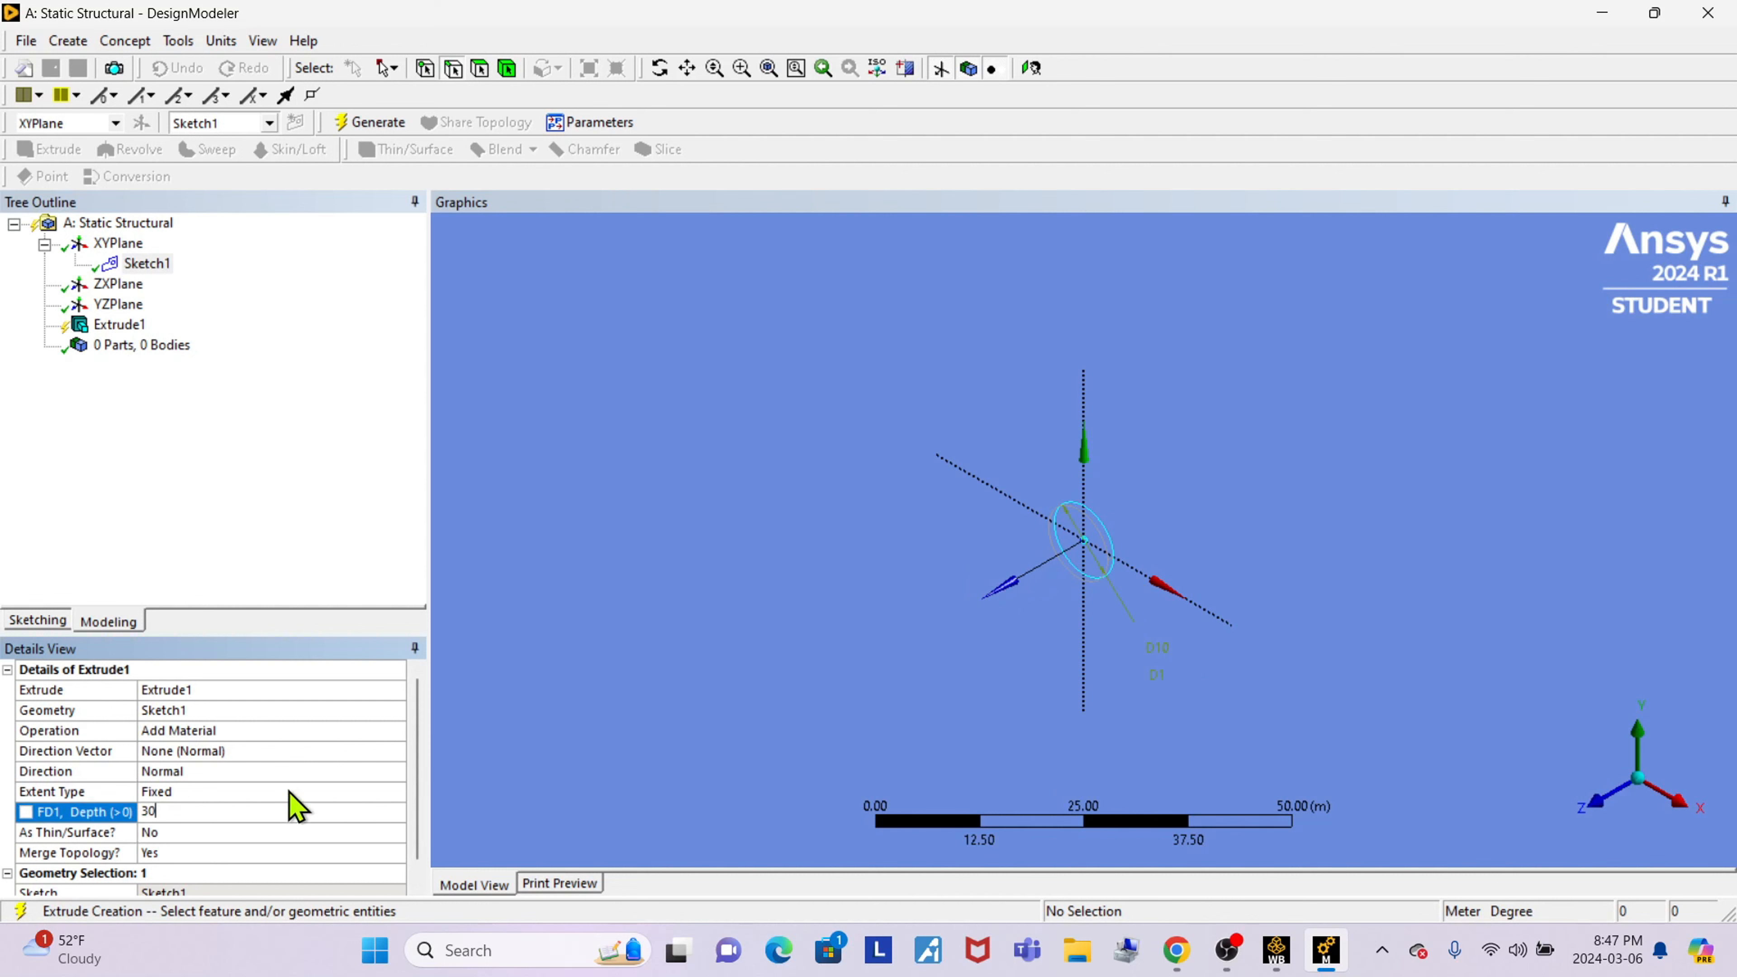
text(30)
click(270, 735)
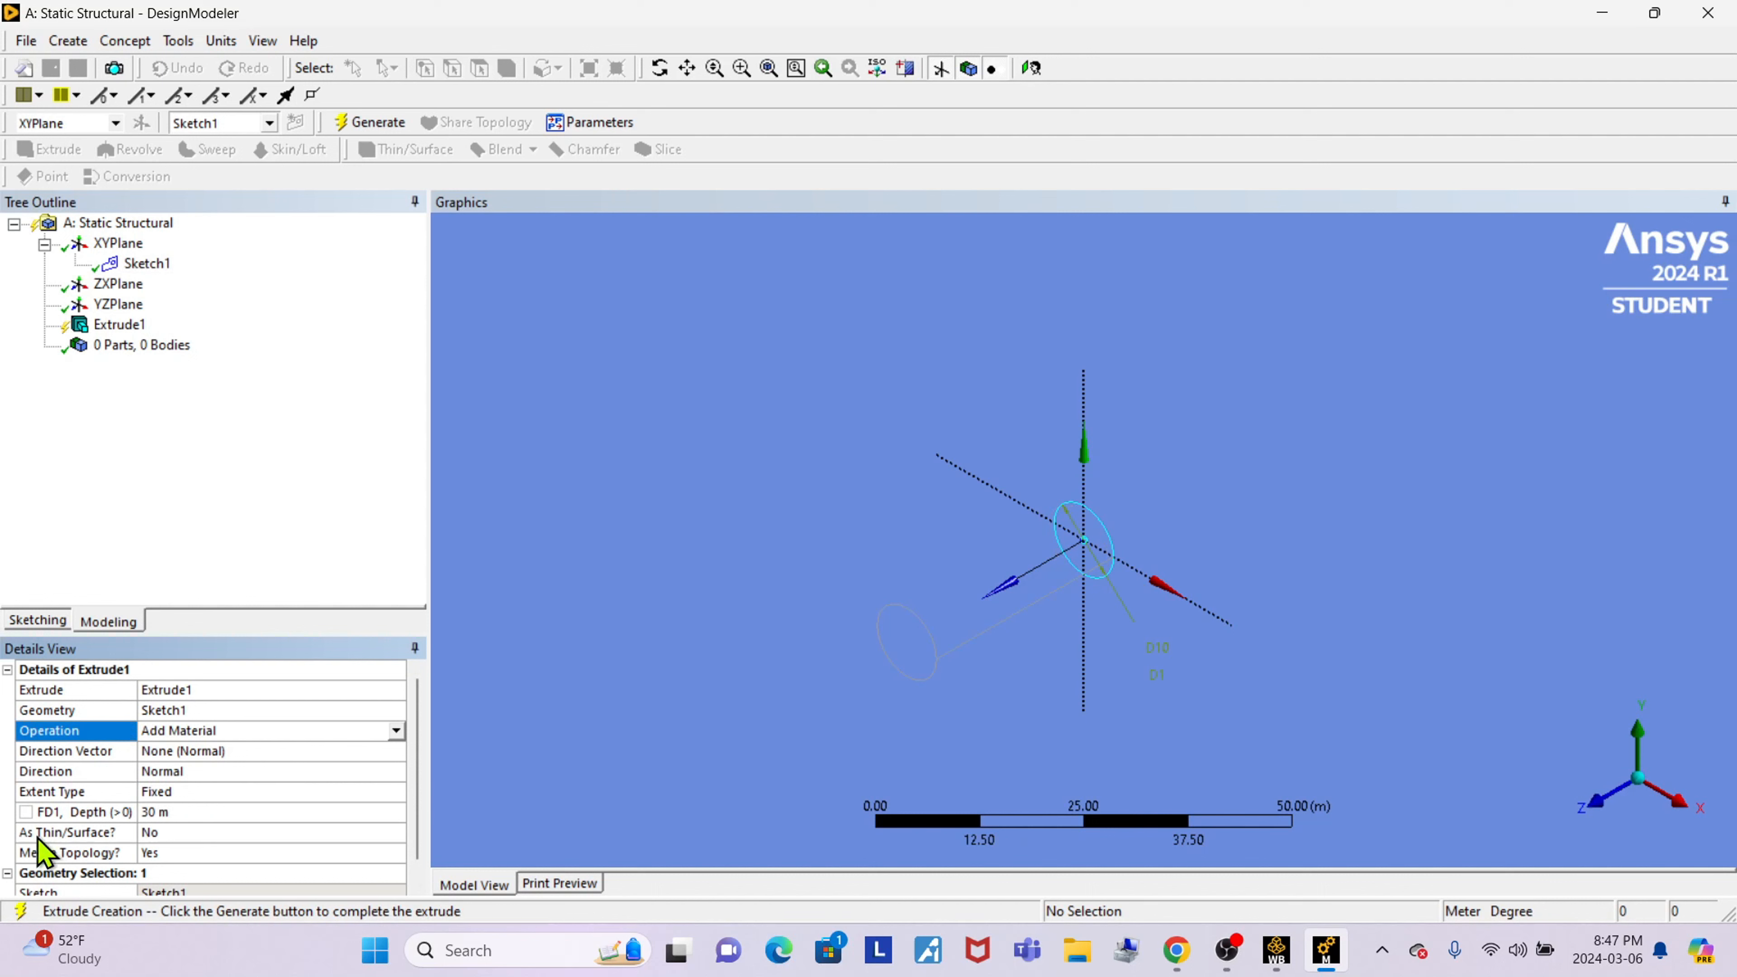
scroll(214, 801, down, 1)
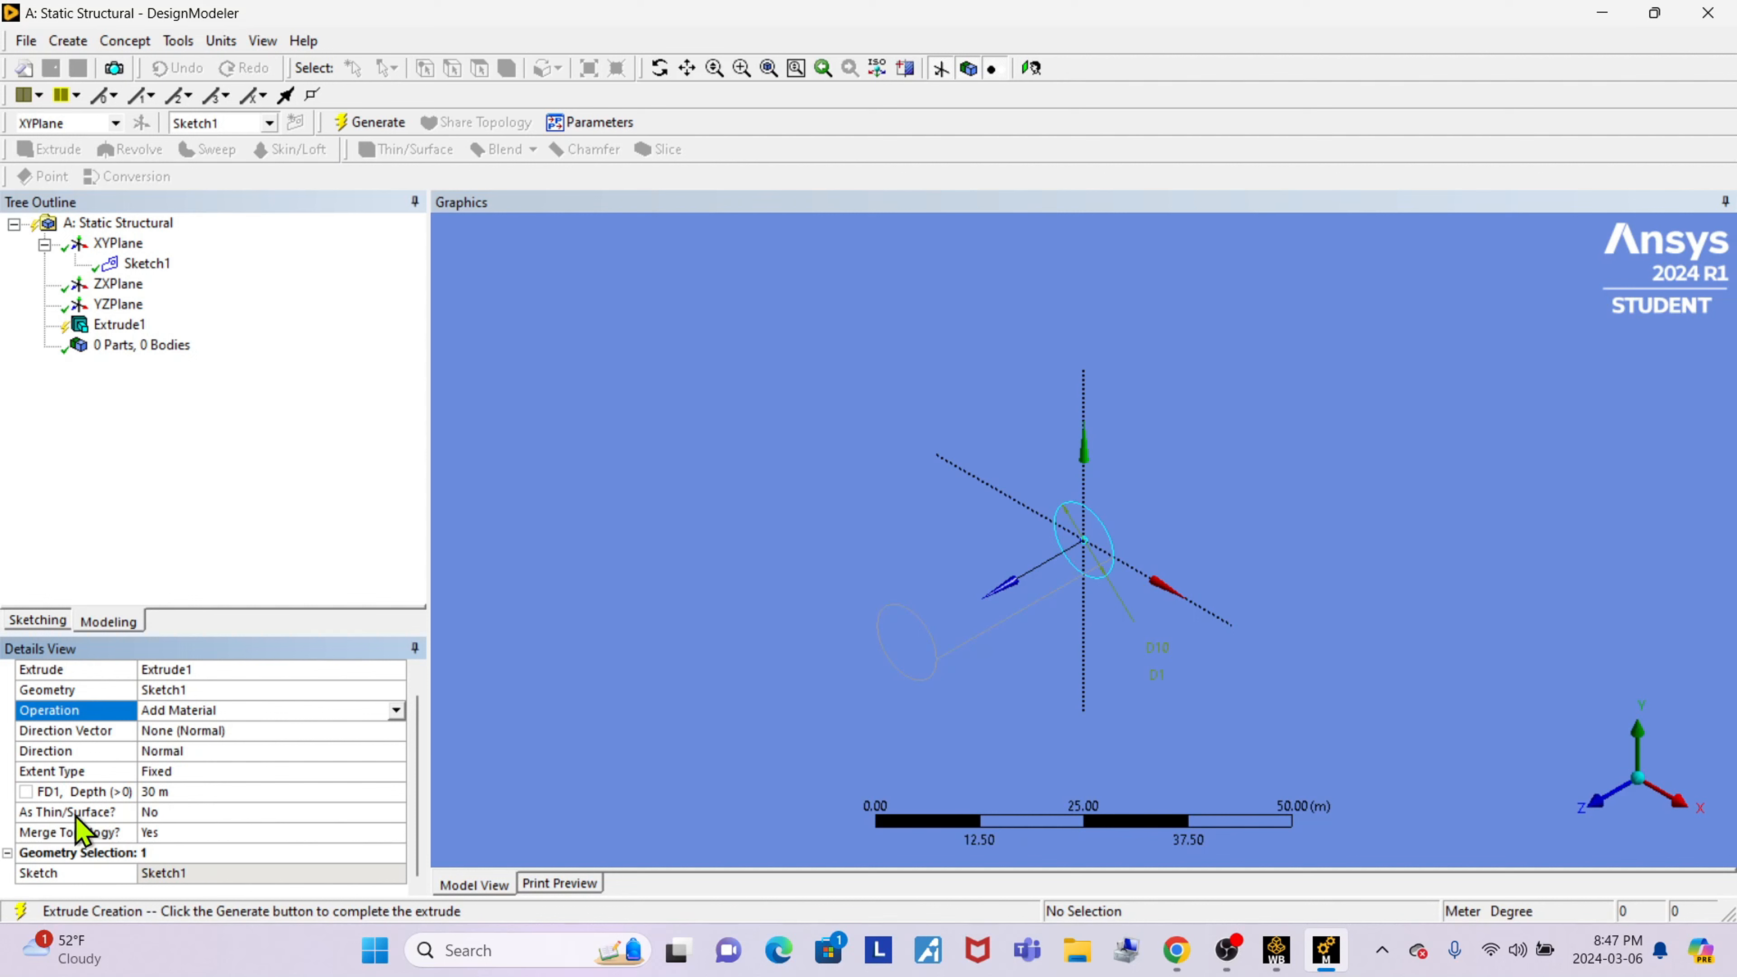
click(334, 814)
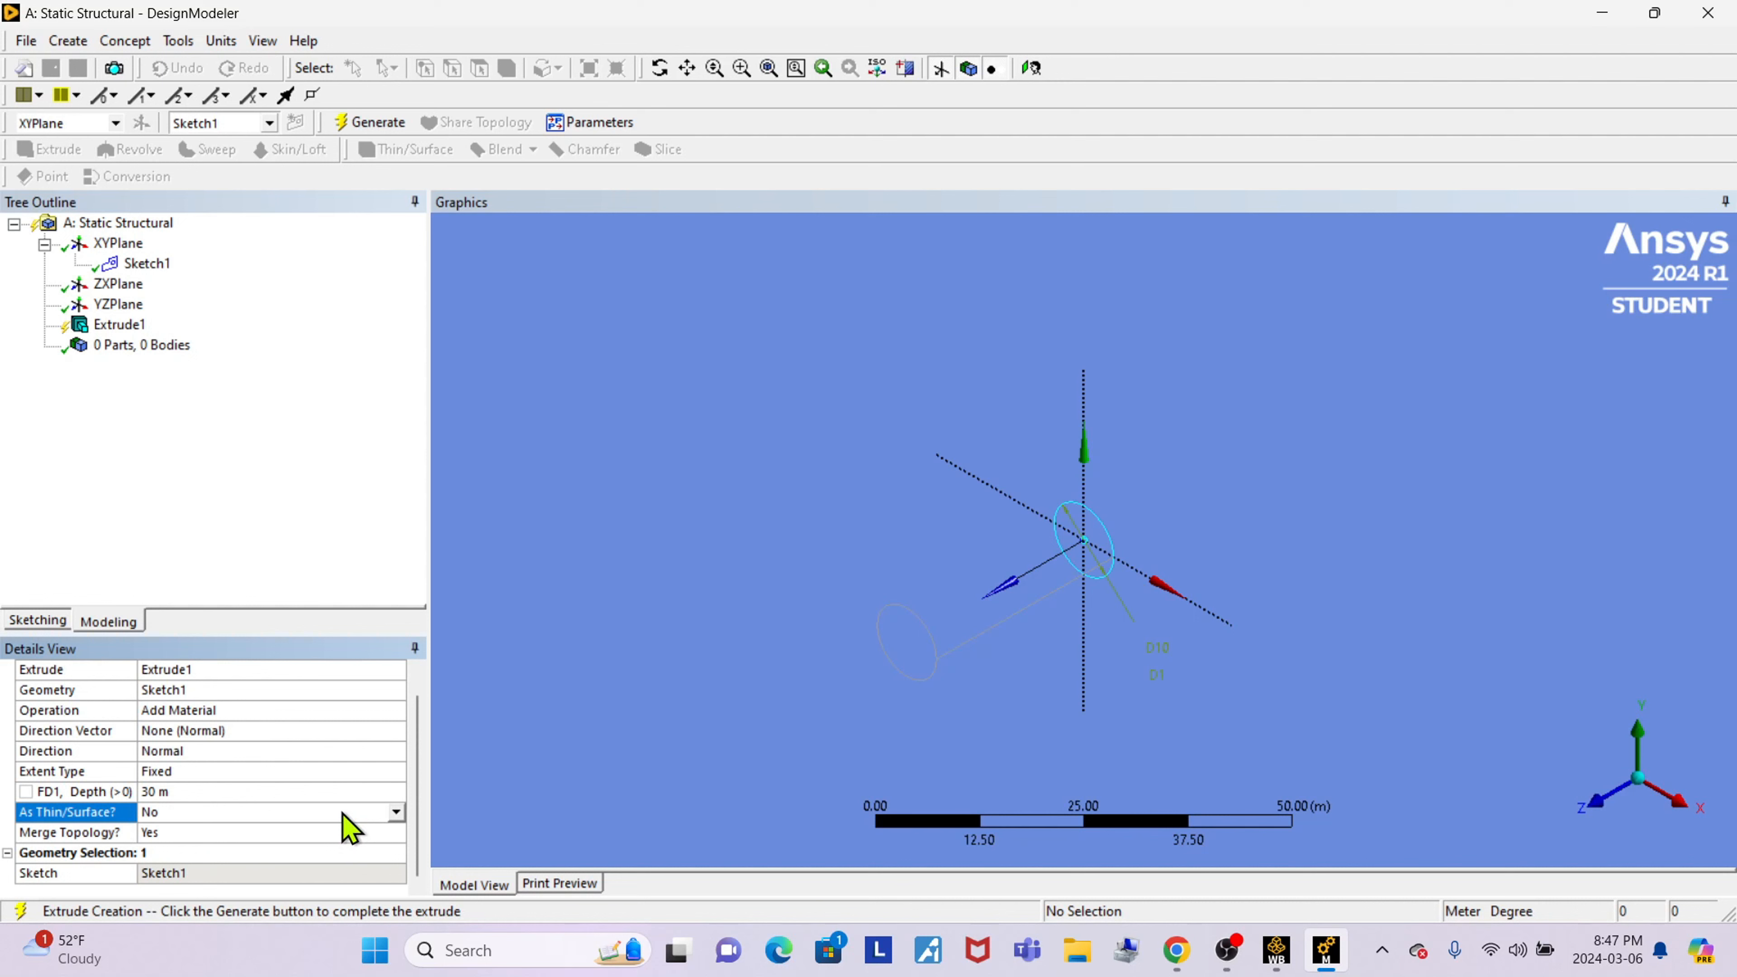
click(397, 815)
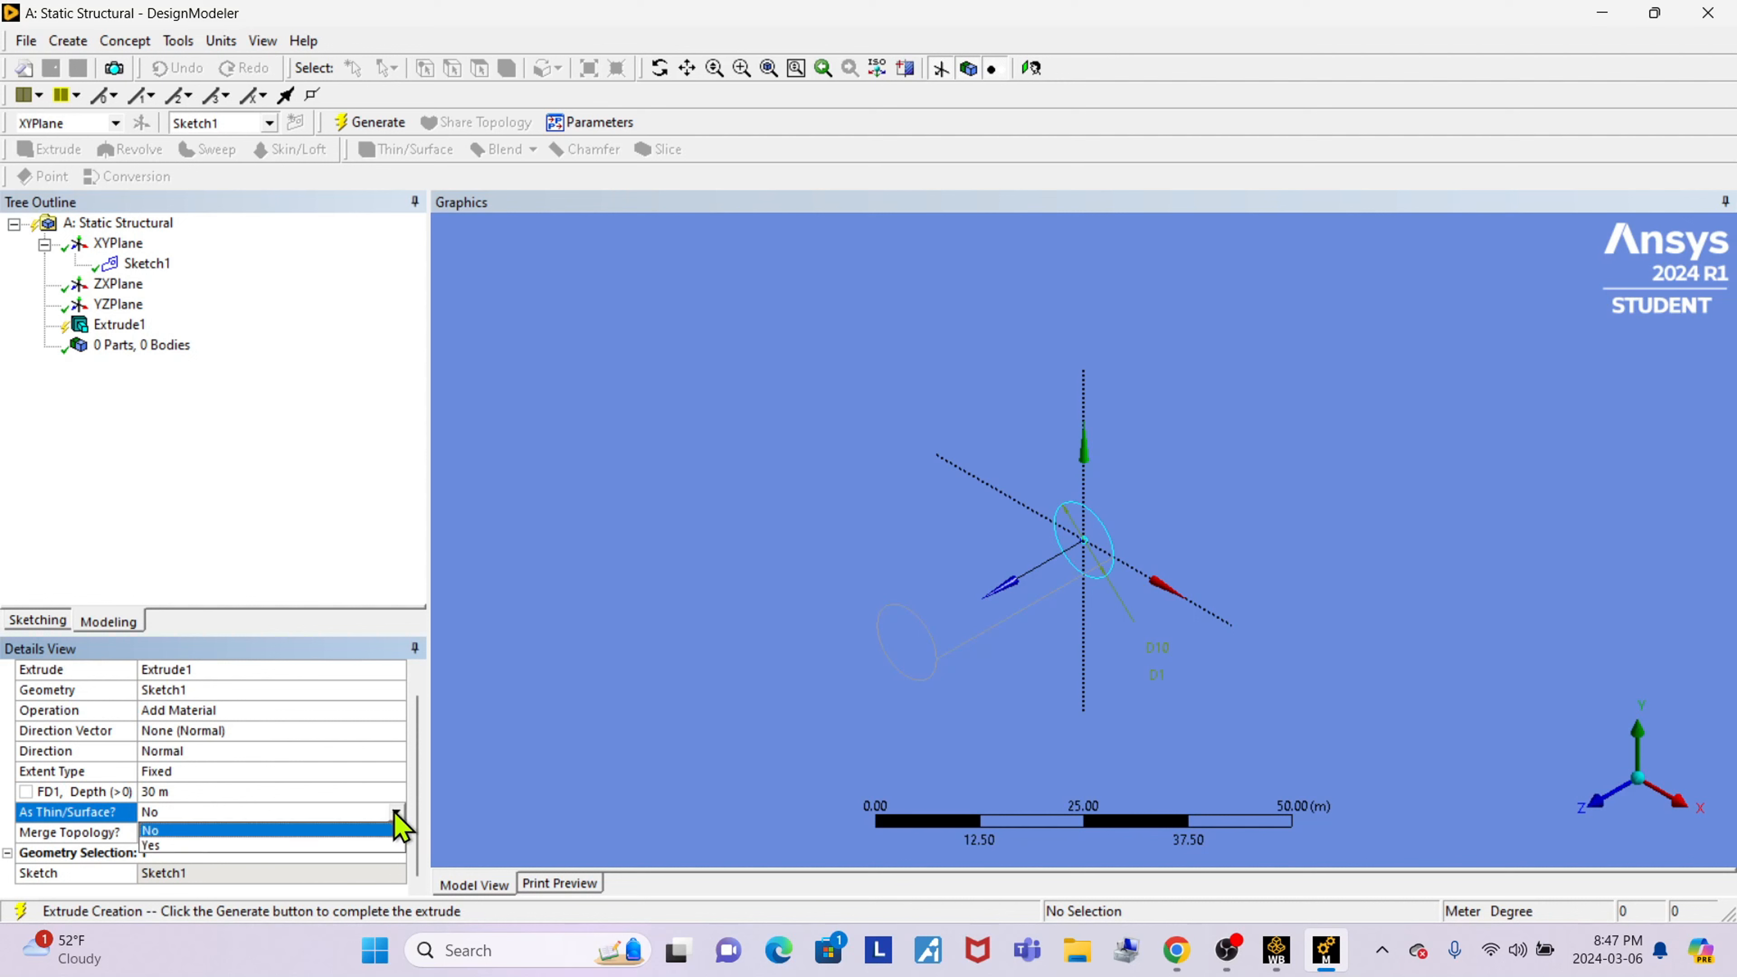
click(194, 829)
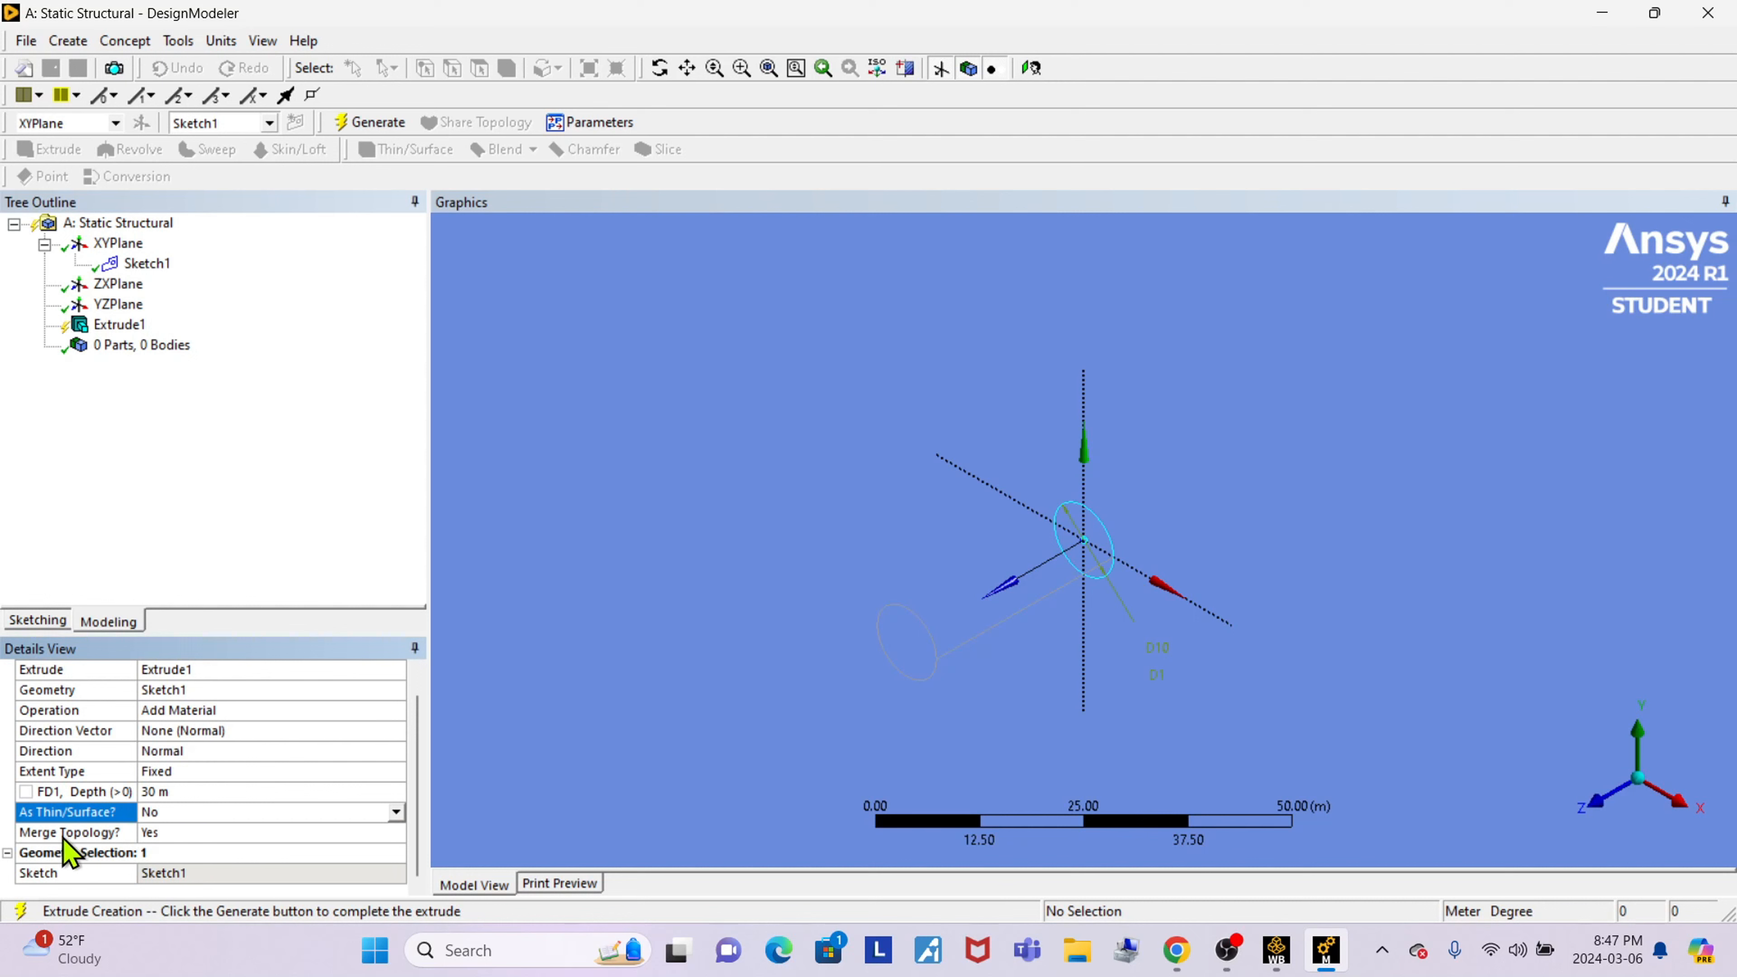
click(273, 833)
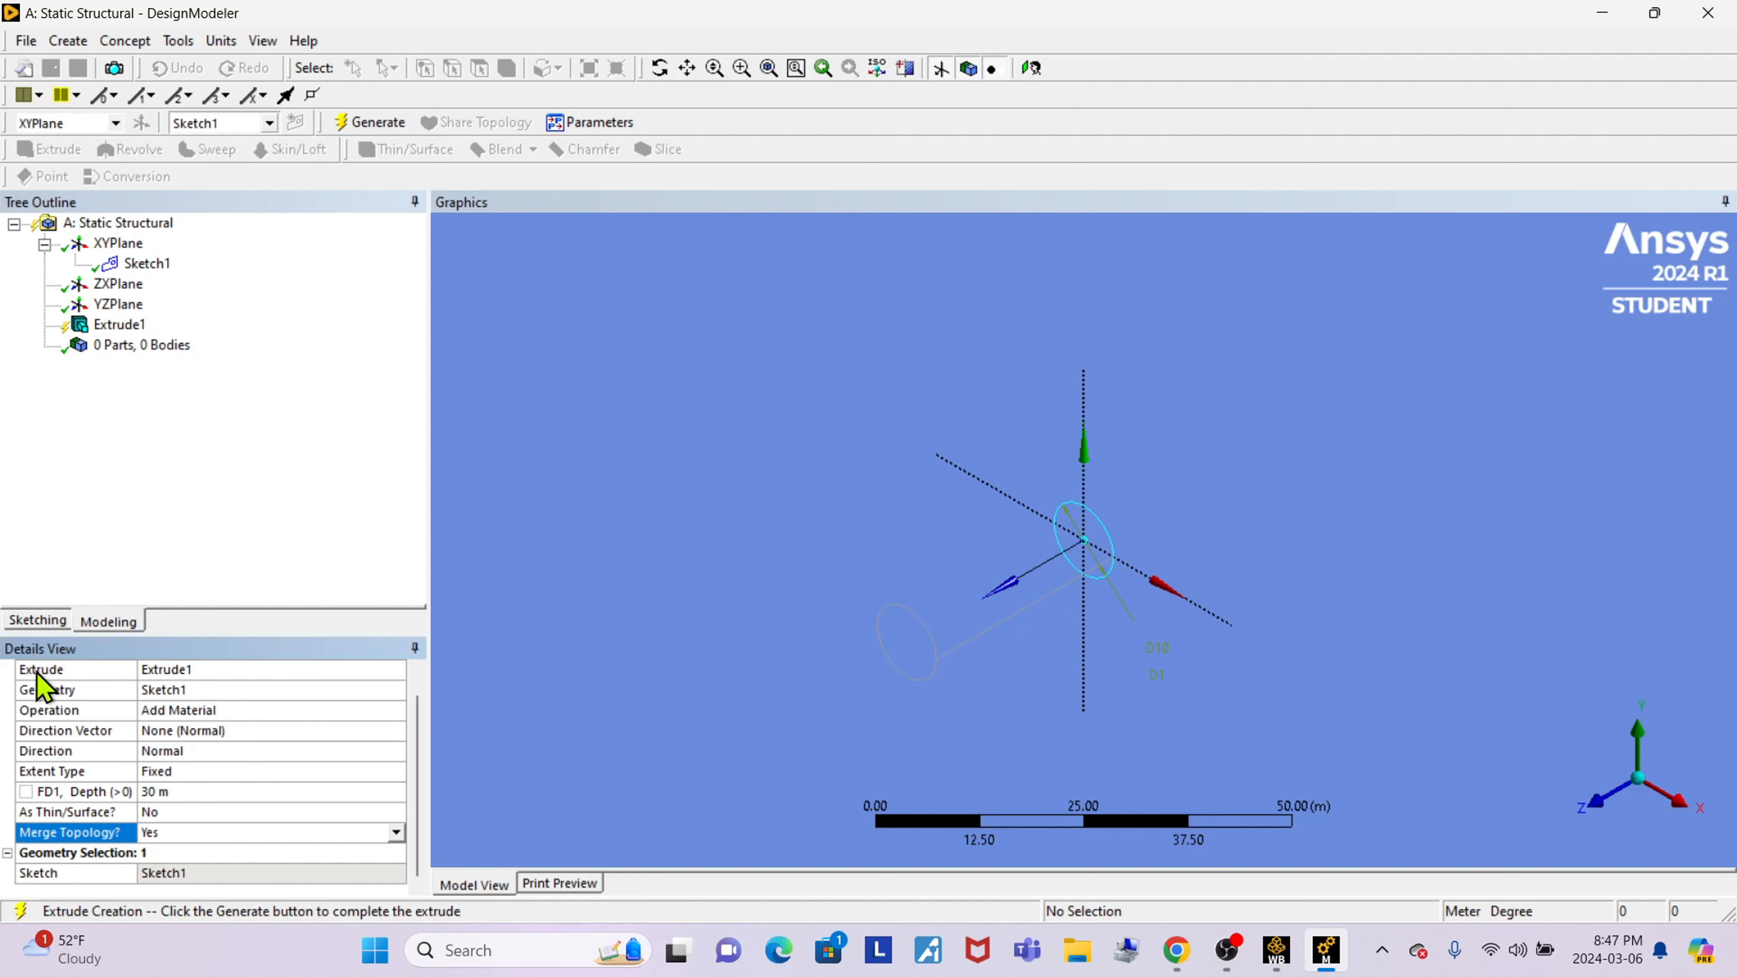
click(386, 125)
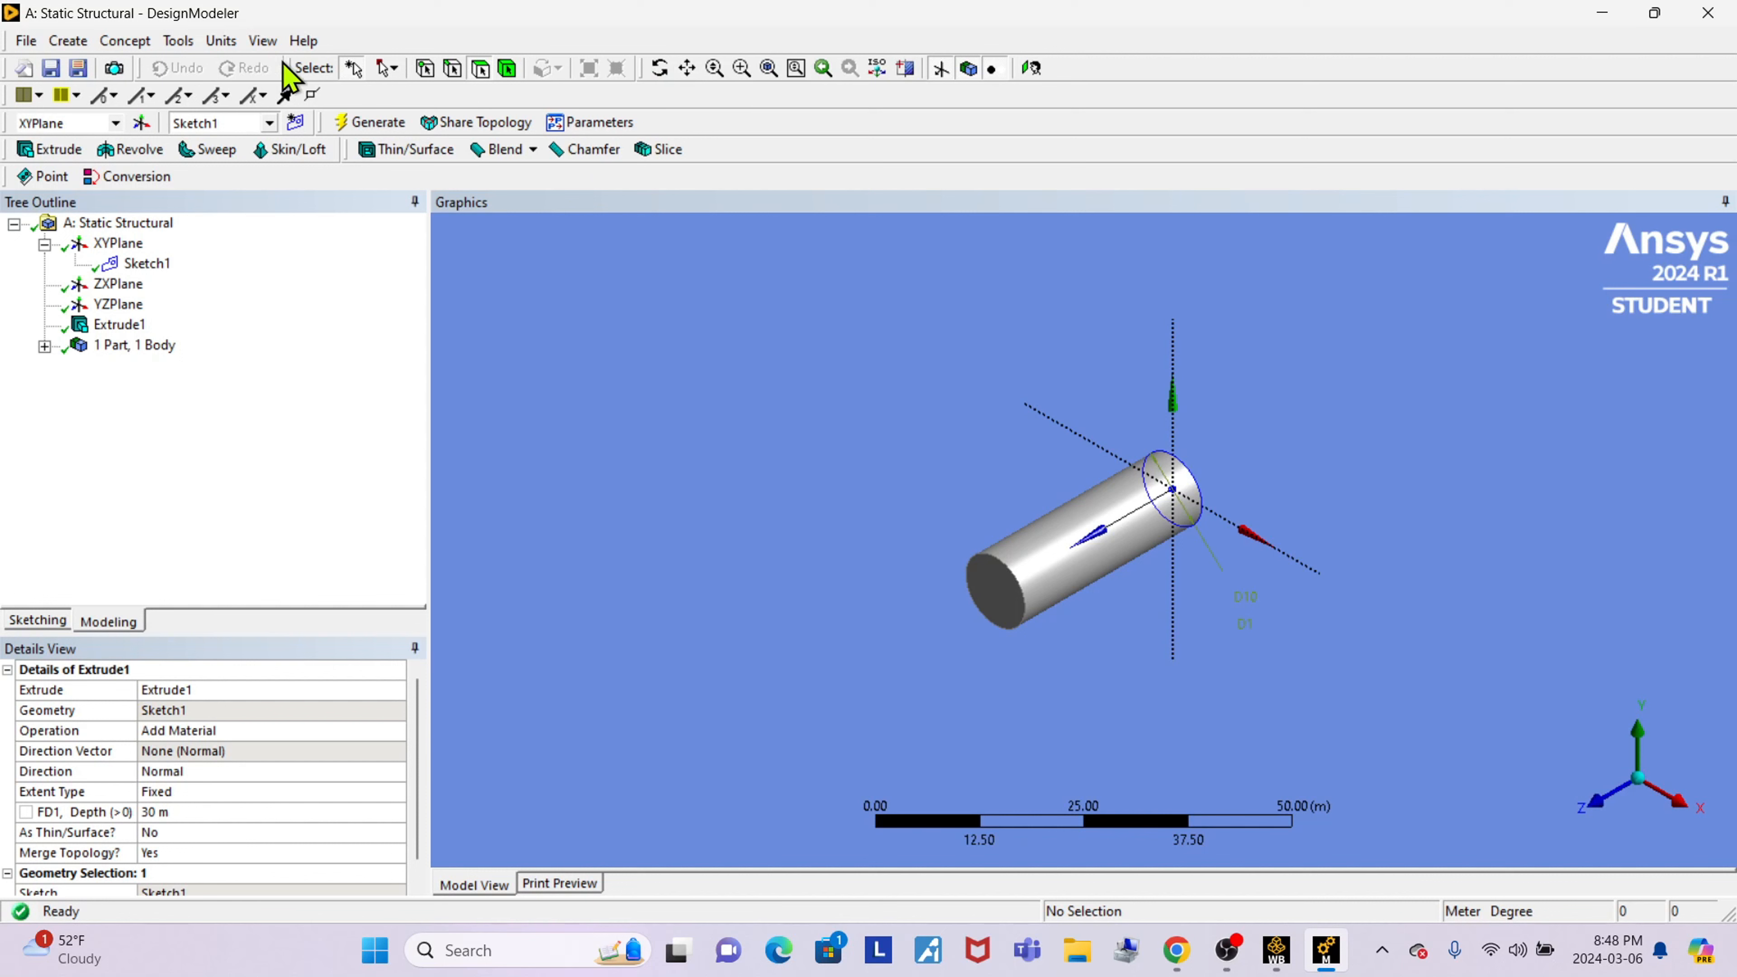
Set the cylinder extrusion's direction to Reversed and regenerate the model.
click(661, 68)
drag(831, 662, 1205, 744)
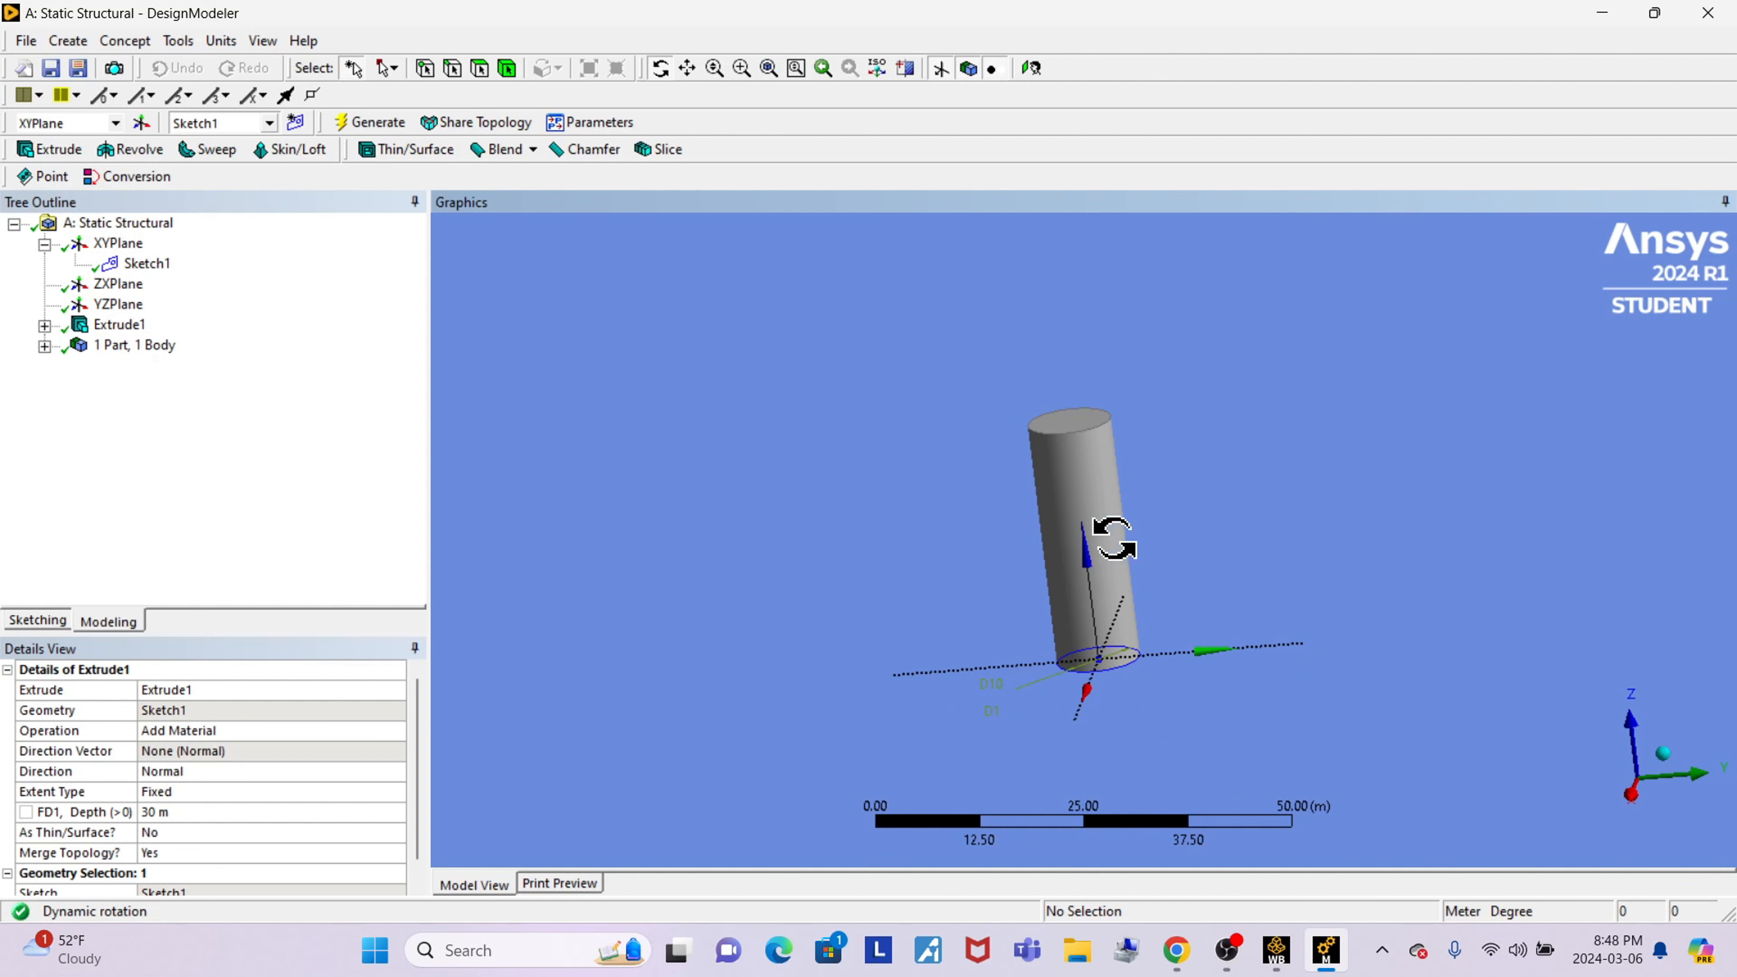
drag(1198, 702, 1284, 690)
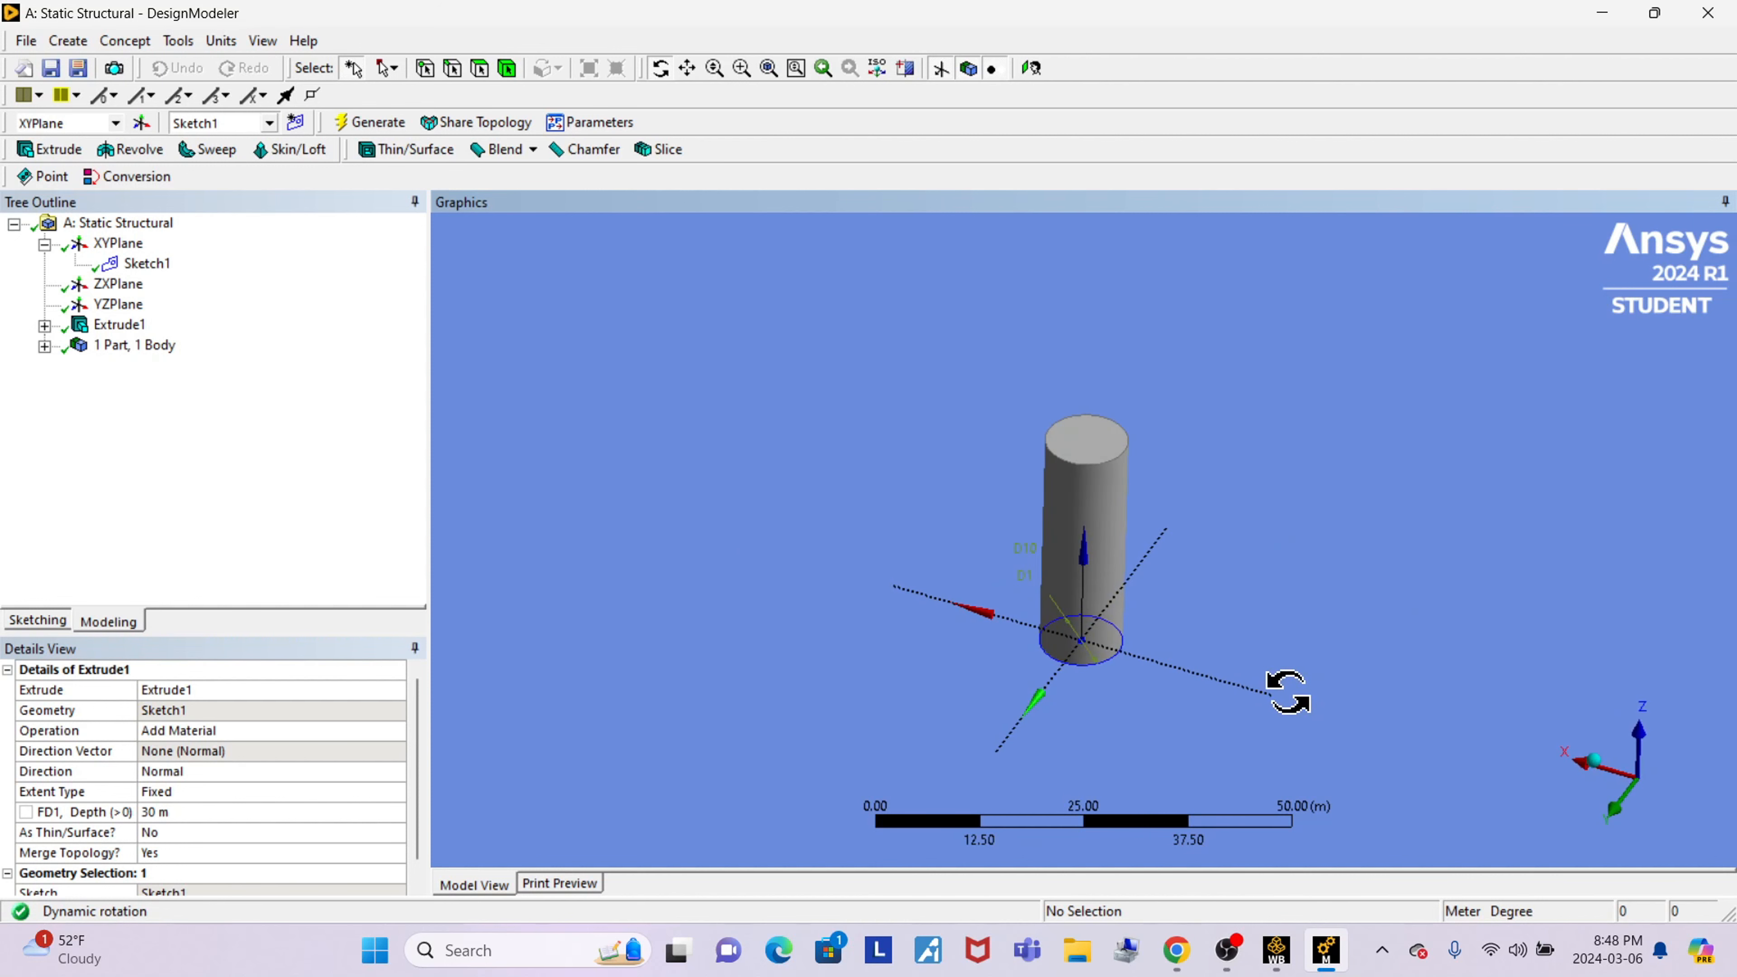
scroll(241, 821, down, 1)
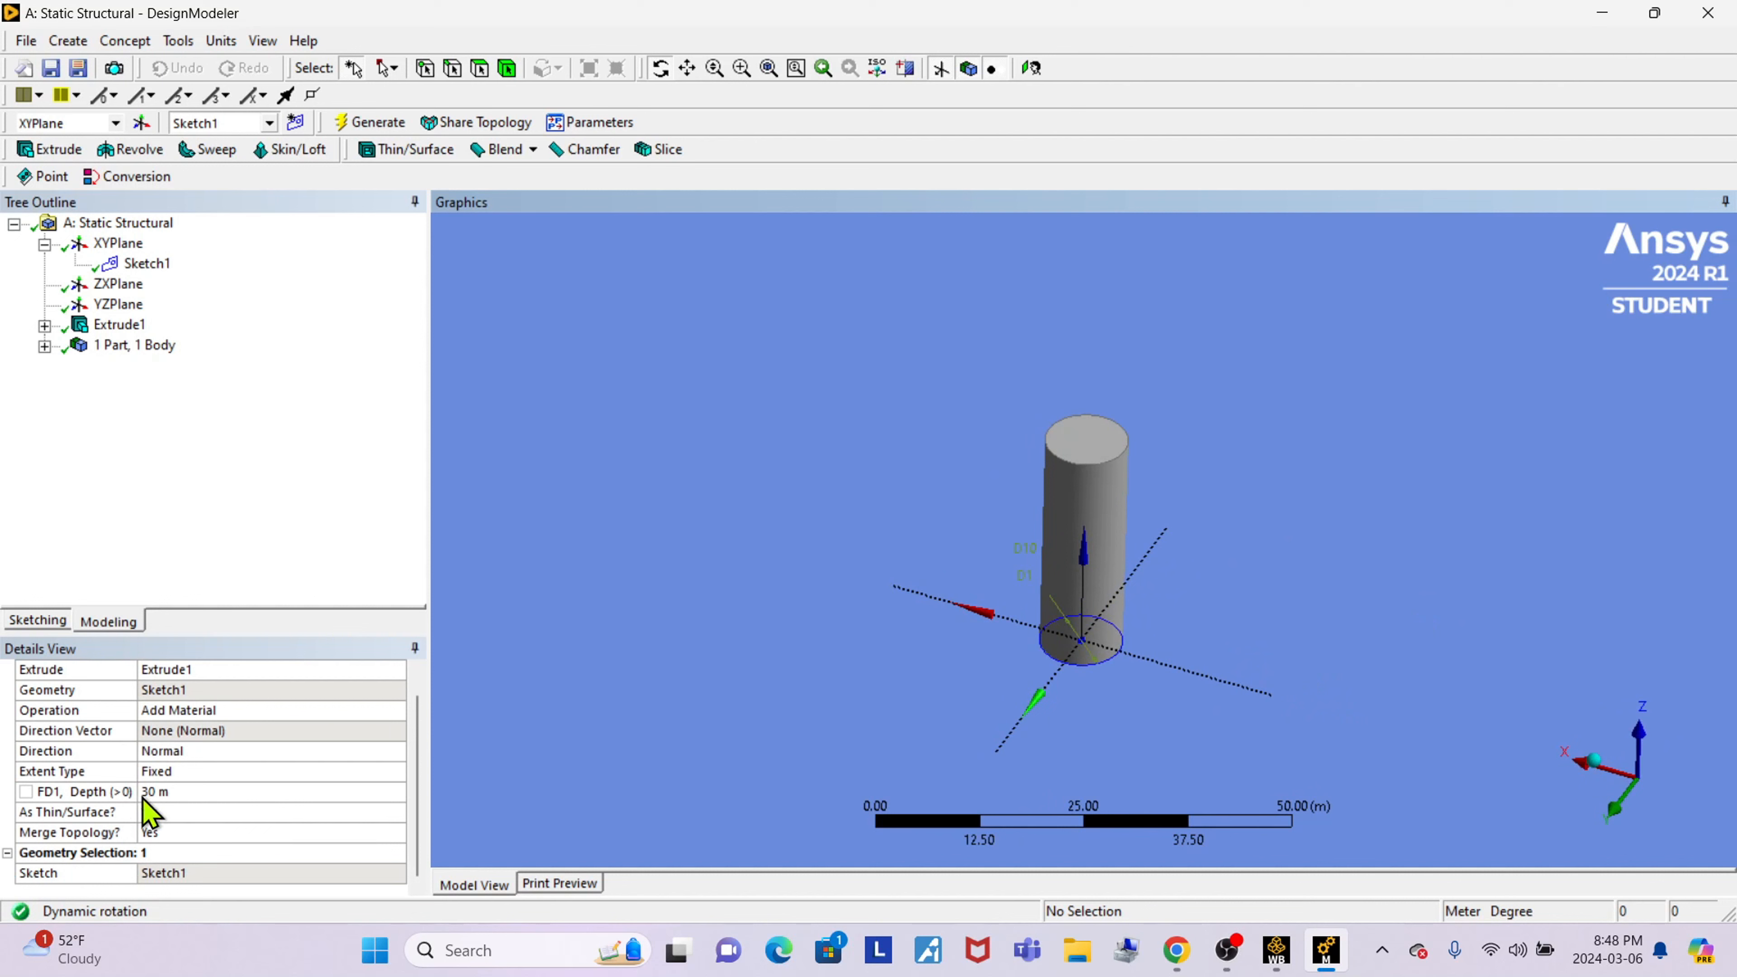
click(246, 729)
click(207, 753)
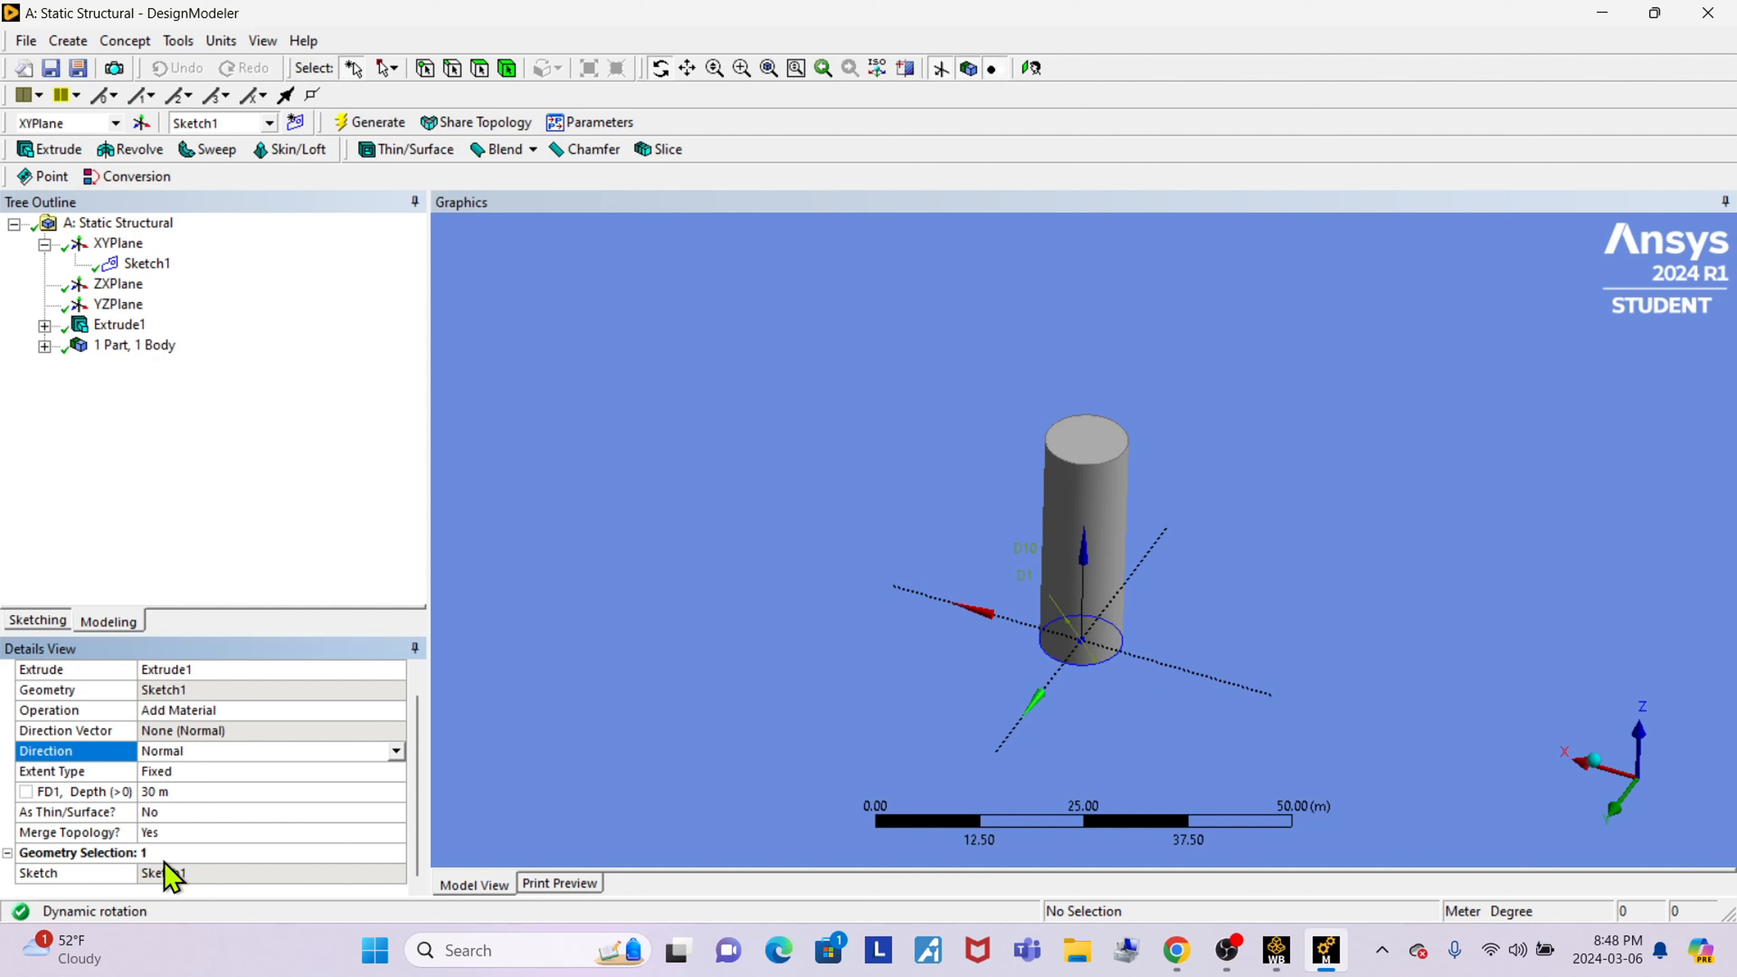
click(395, 750)
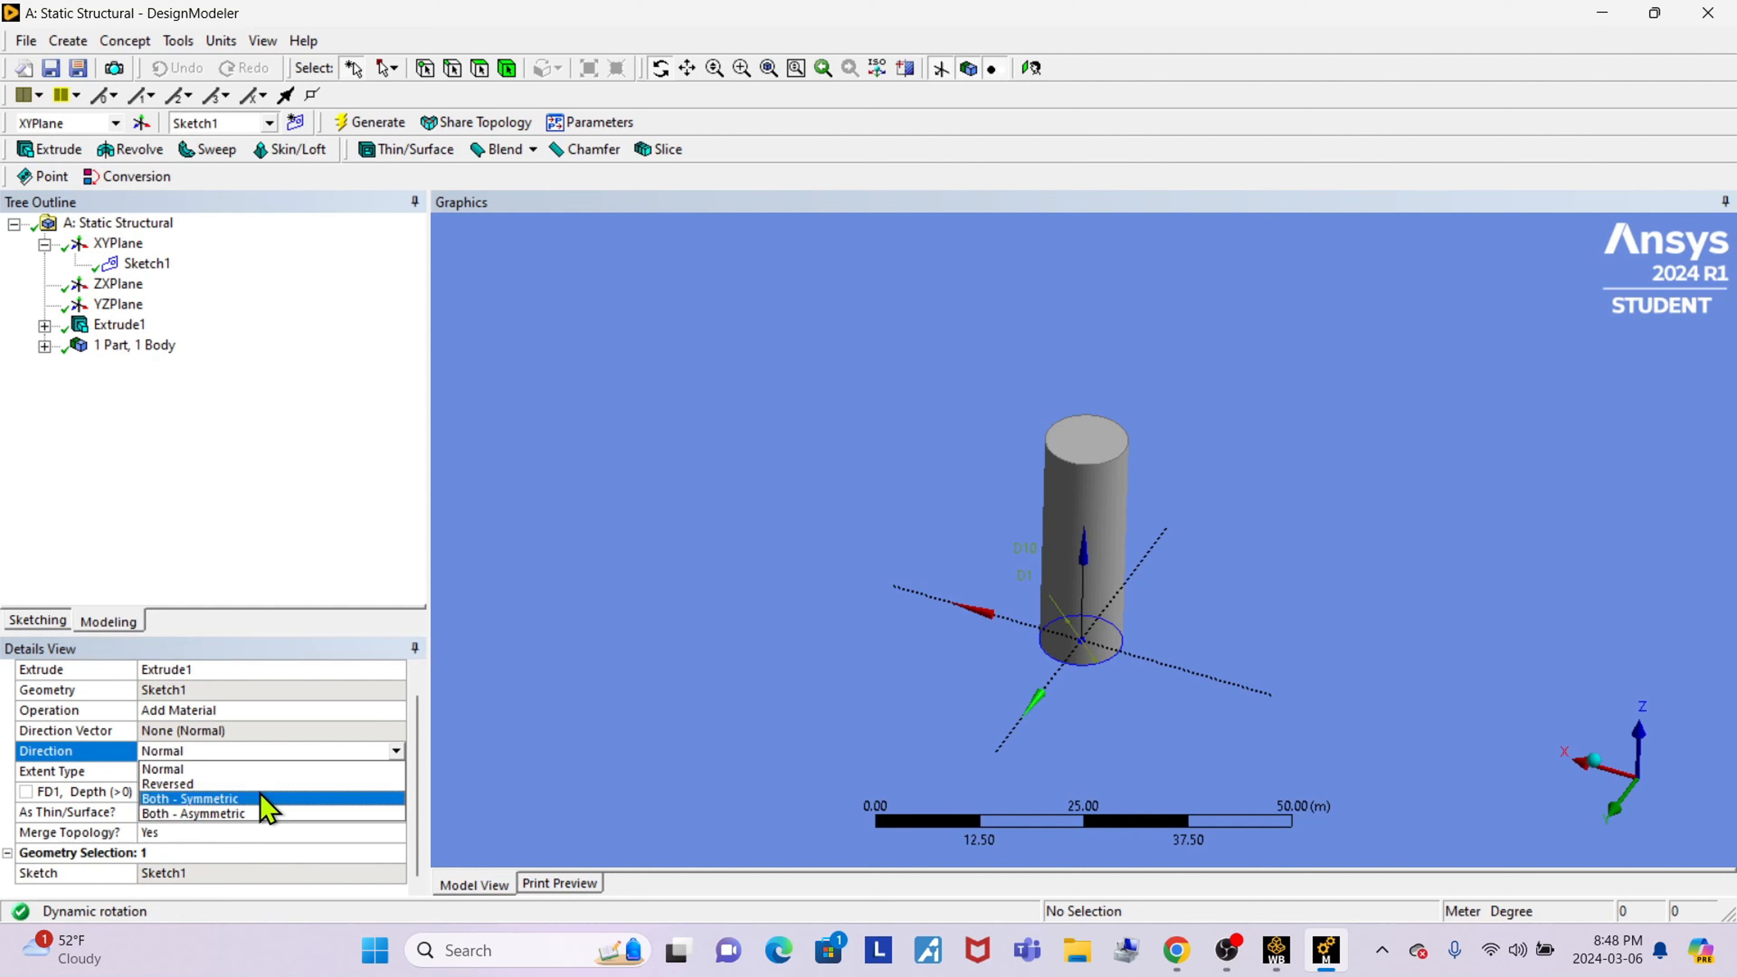
click(212, 784)
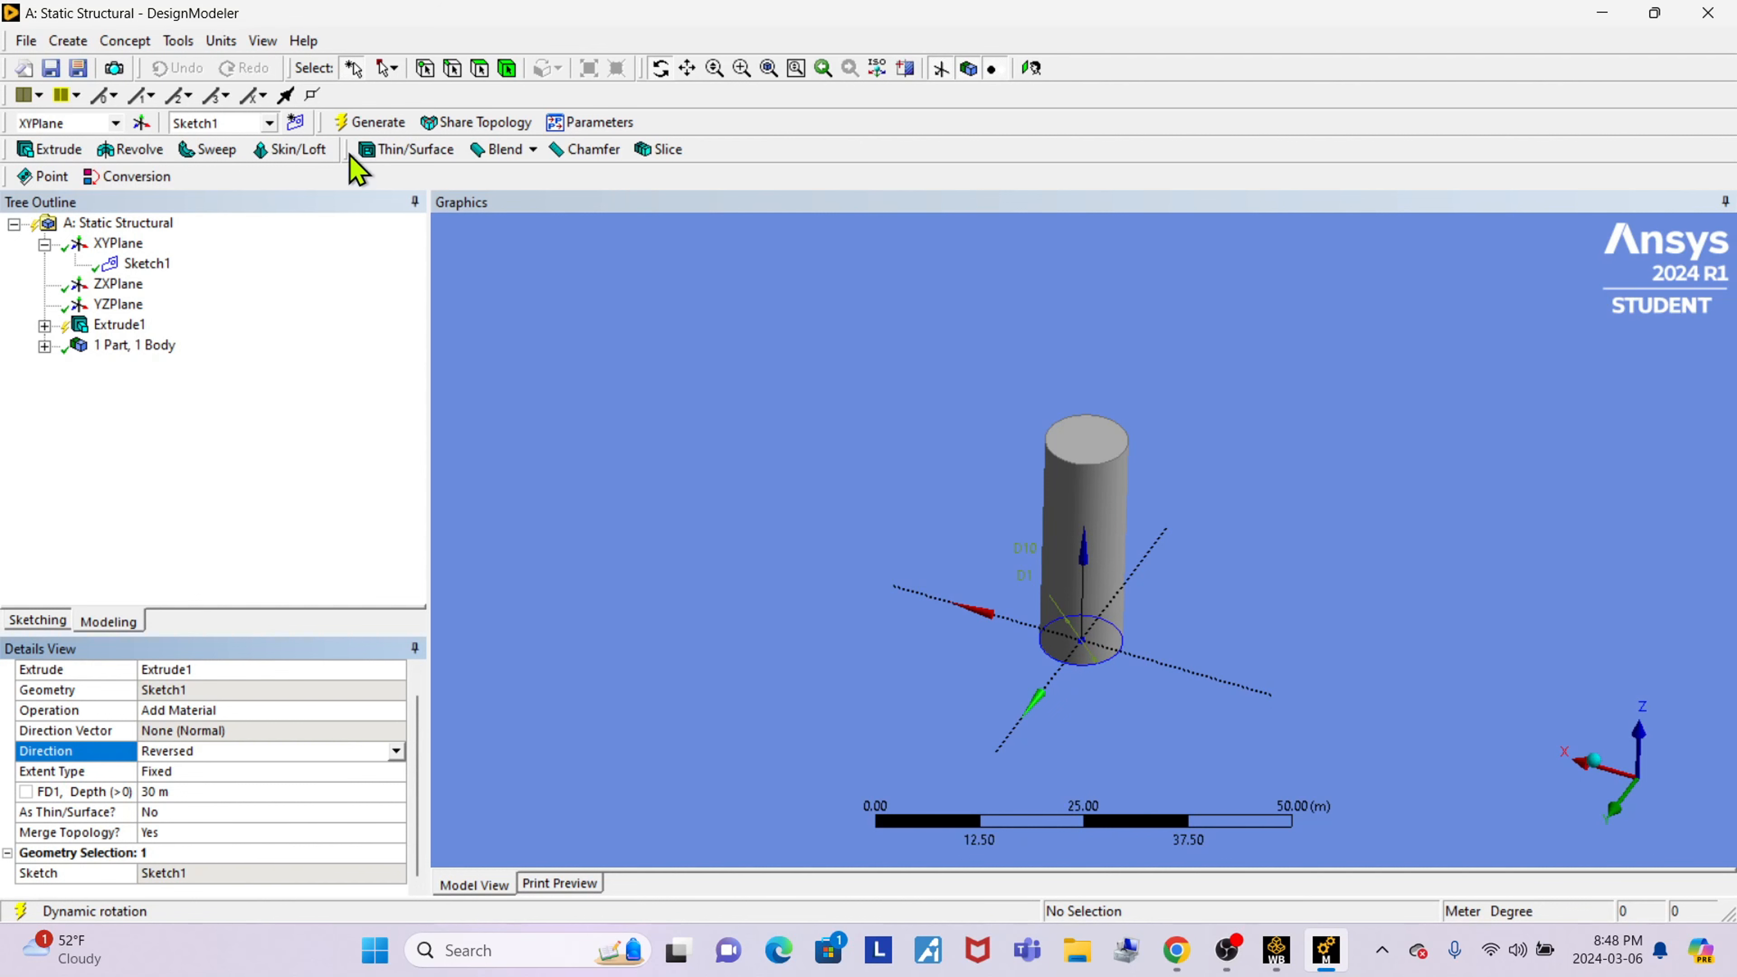
click(373, 122)
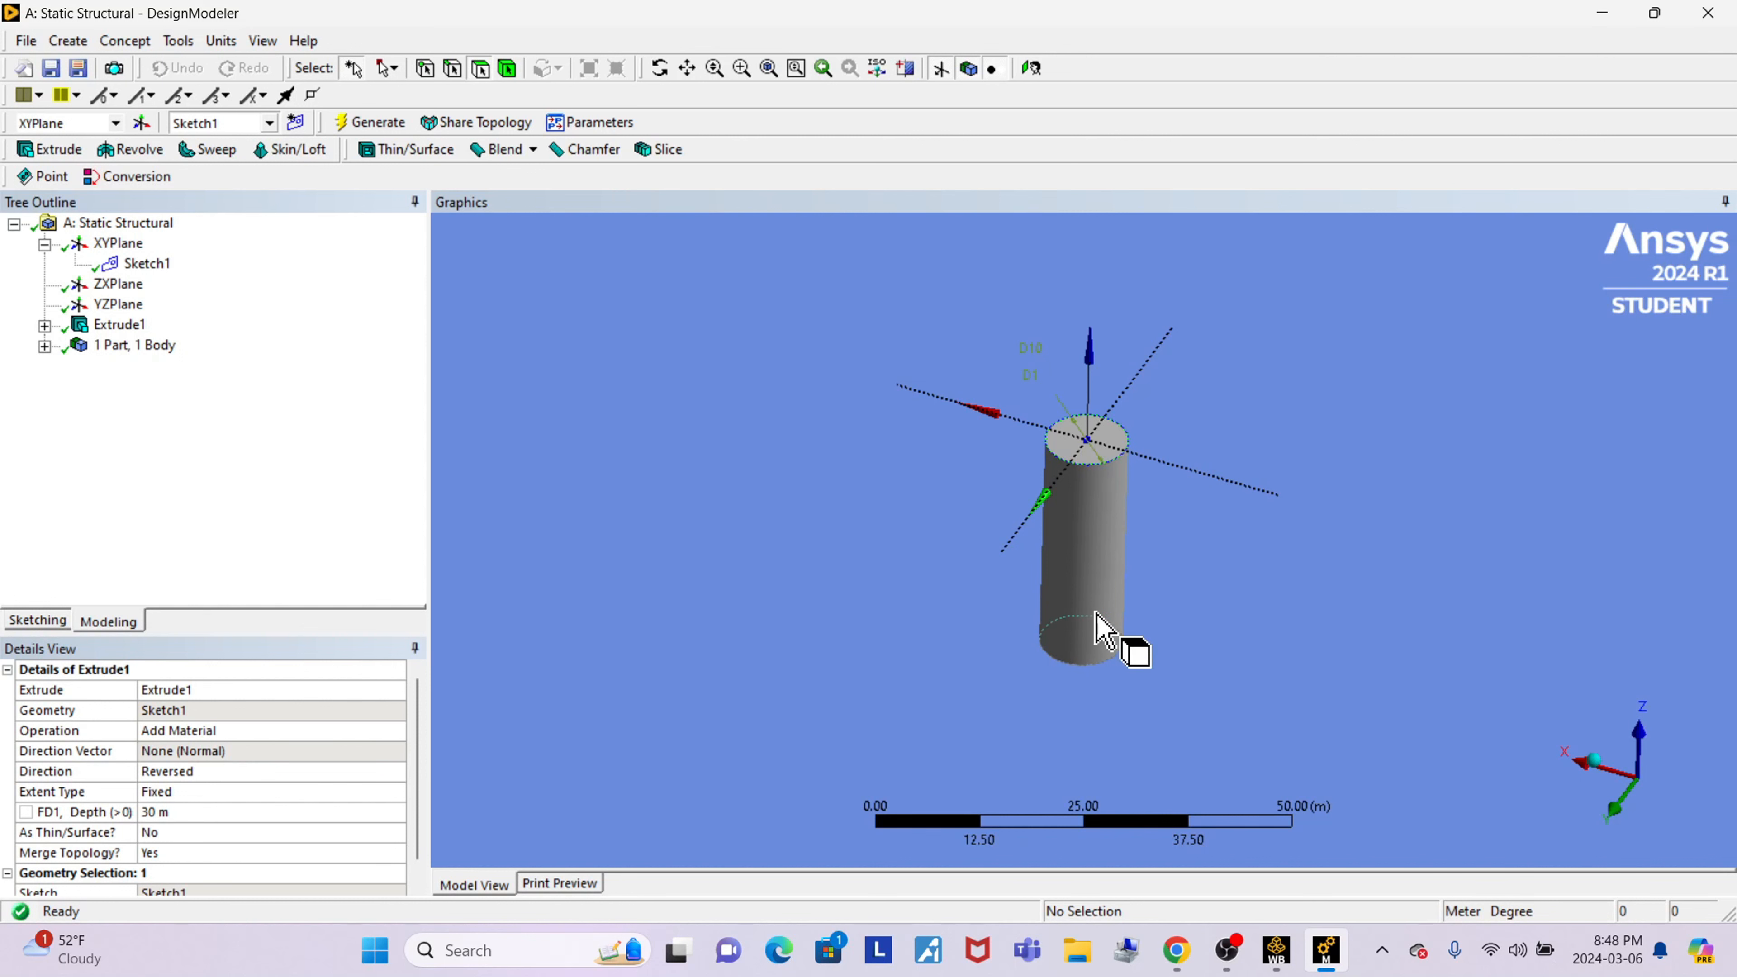
Change the extrusion direction to Both - Symmetric and regenerate the cylinder.
click(259, 775)
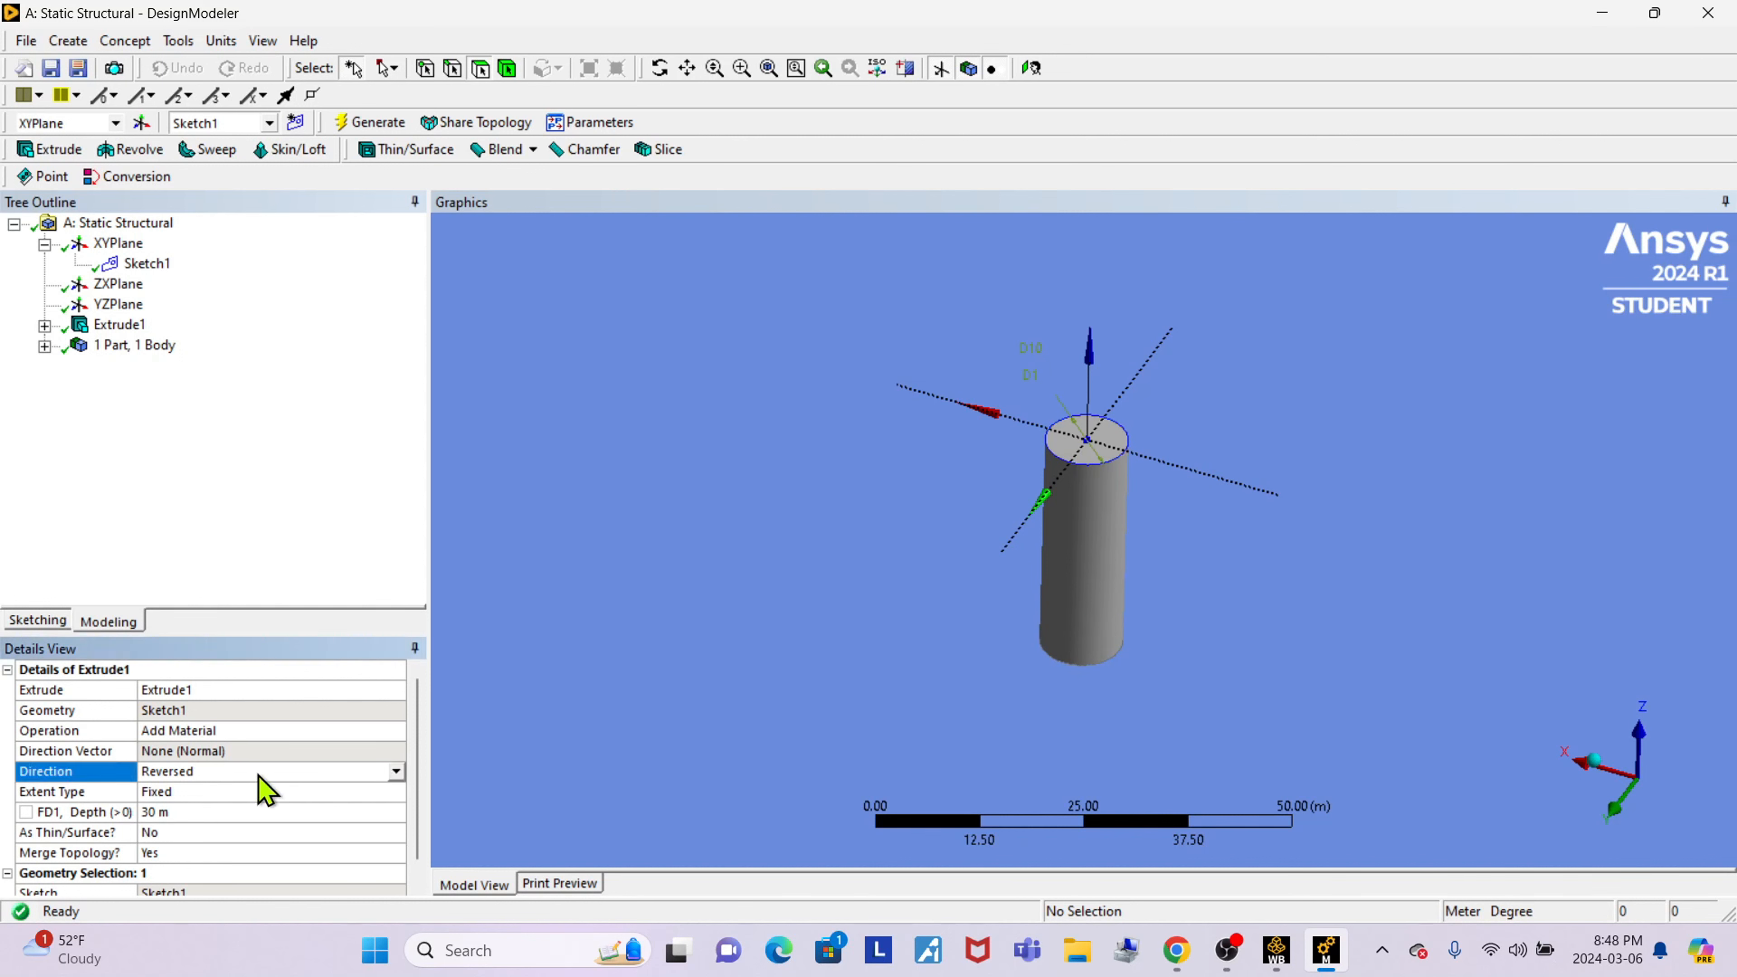
click(394, 772)
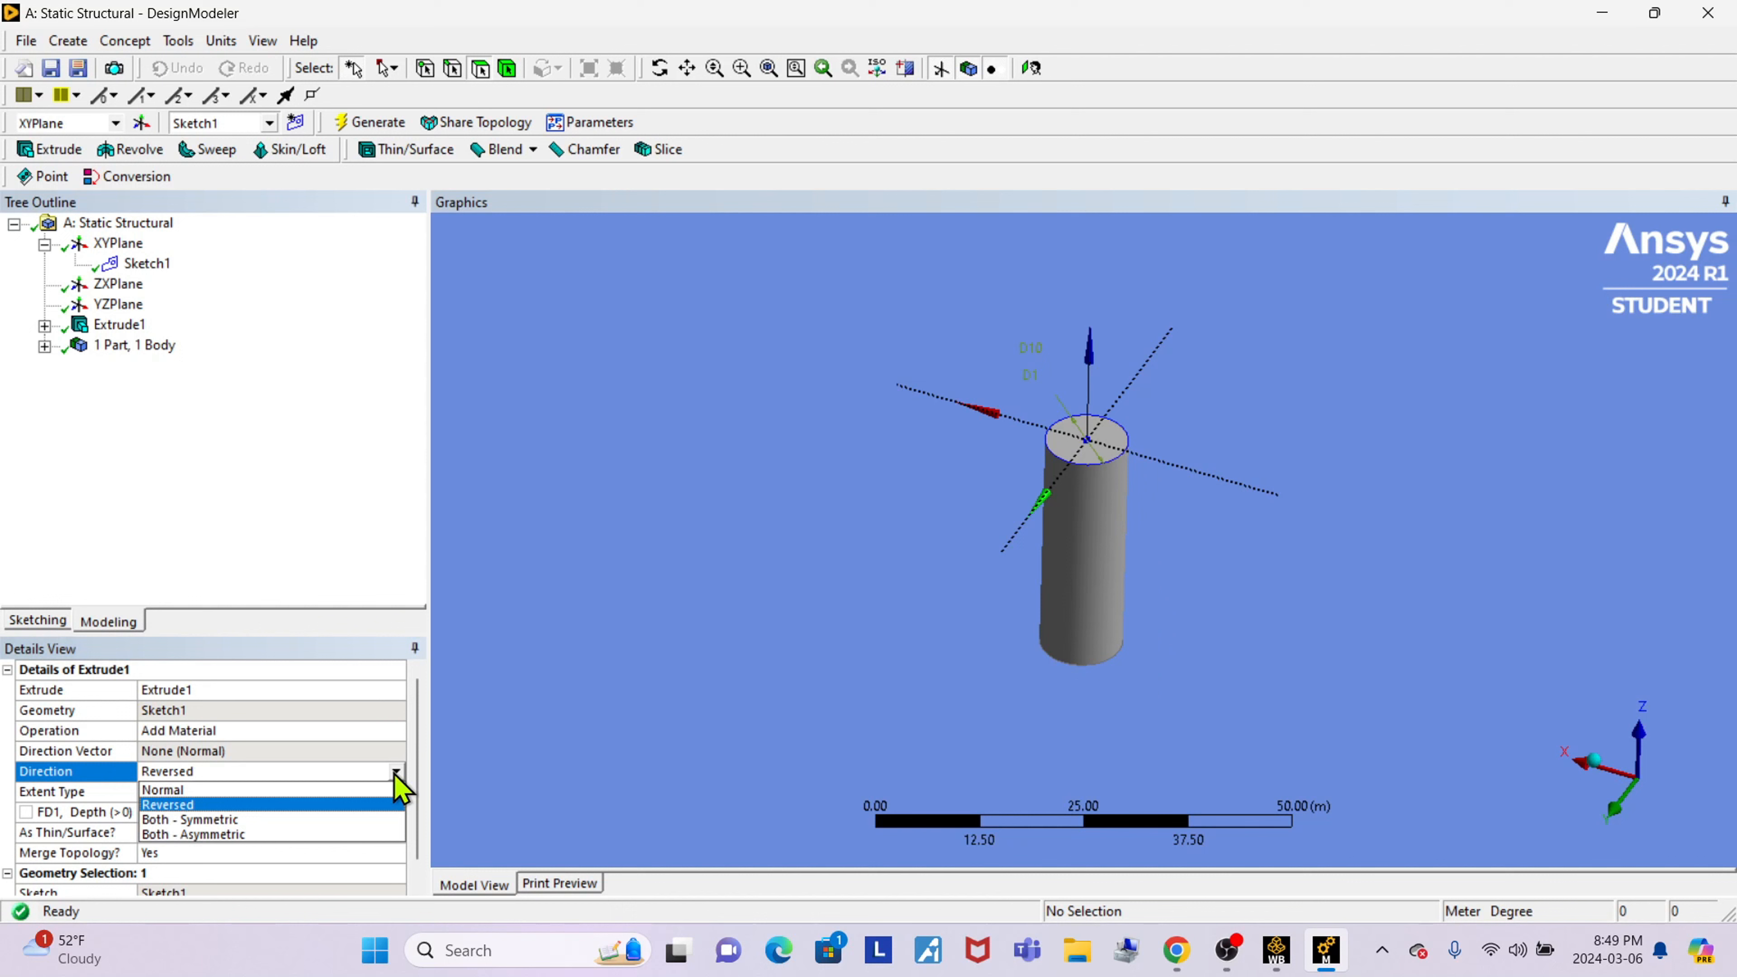
click(258, 820)
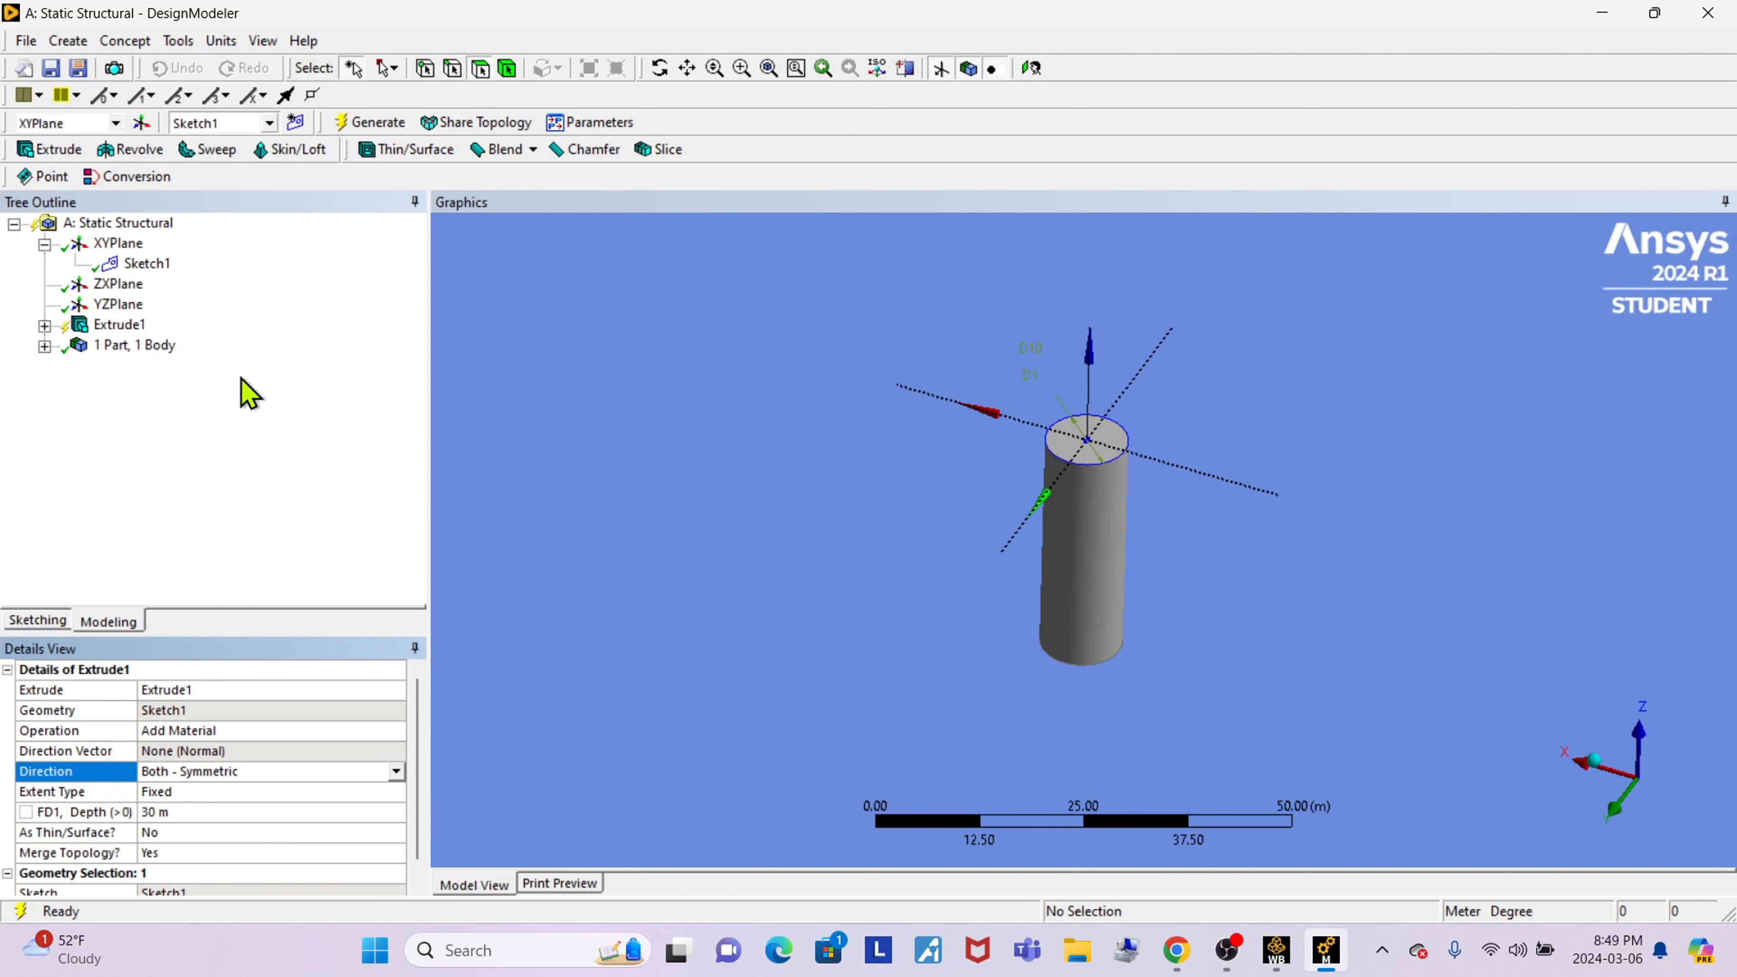
click(373, 123)
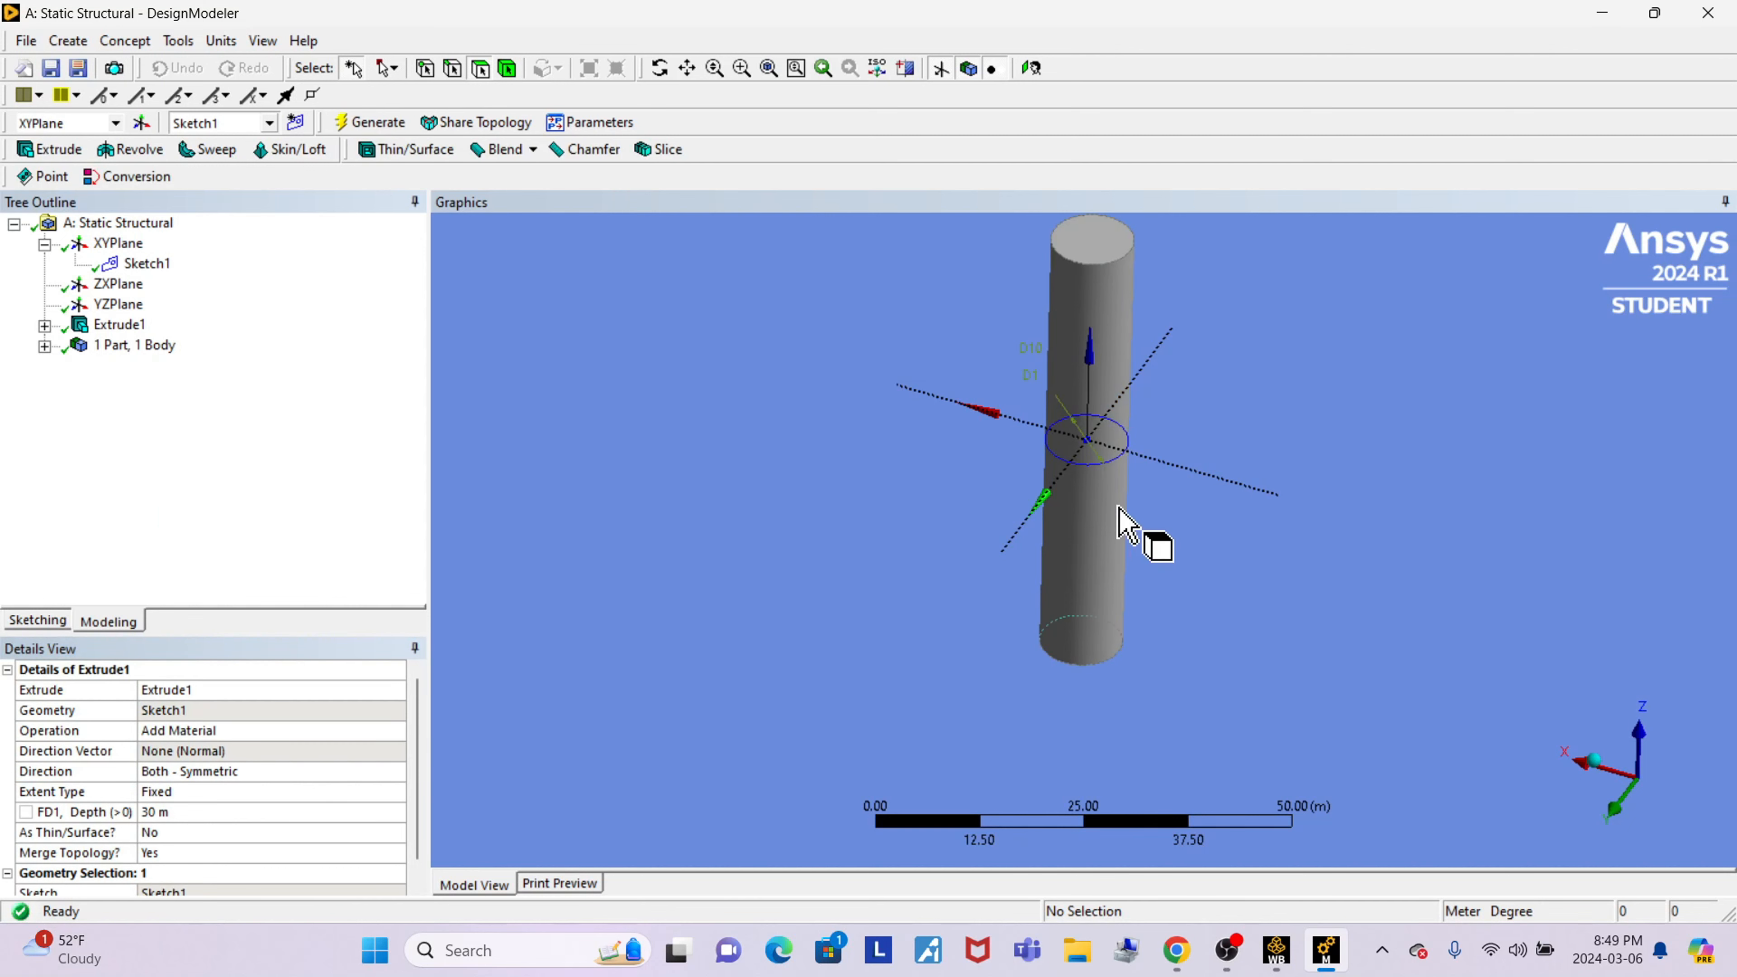
scroll(1029, 660, up, 3)
scroll(1034, 649, down, 3)
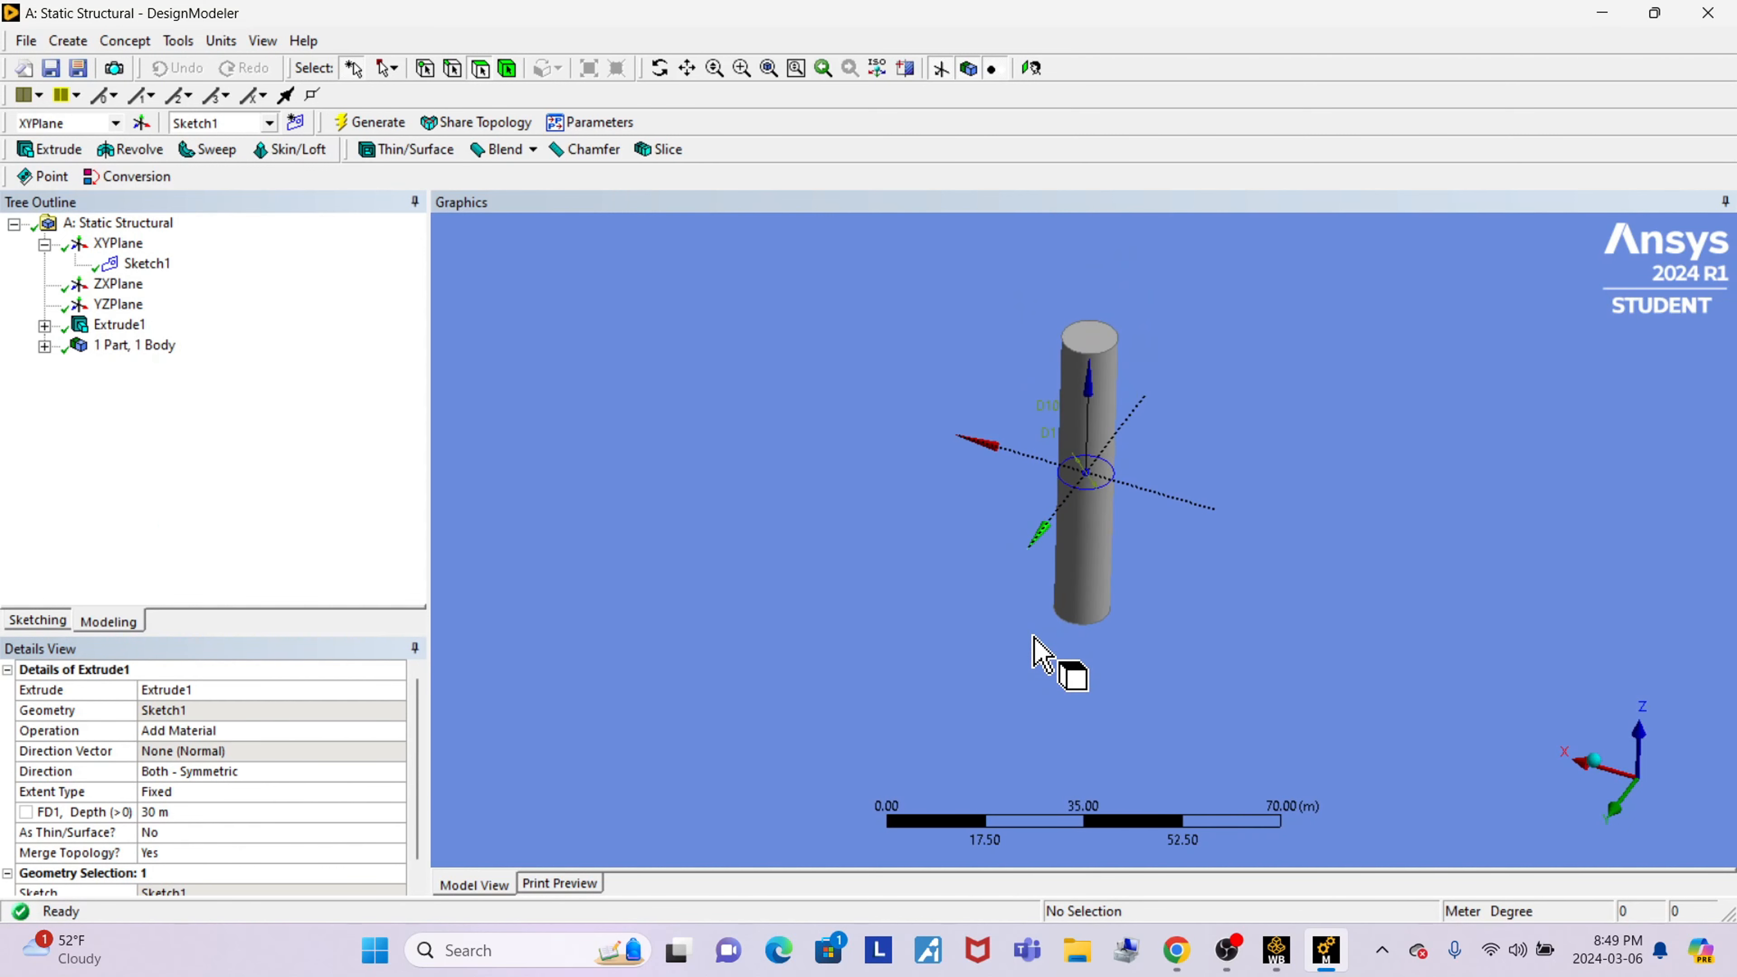
scroll(1034, 649, up, 2)
scroll(1034, 649, down, 1)
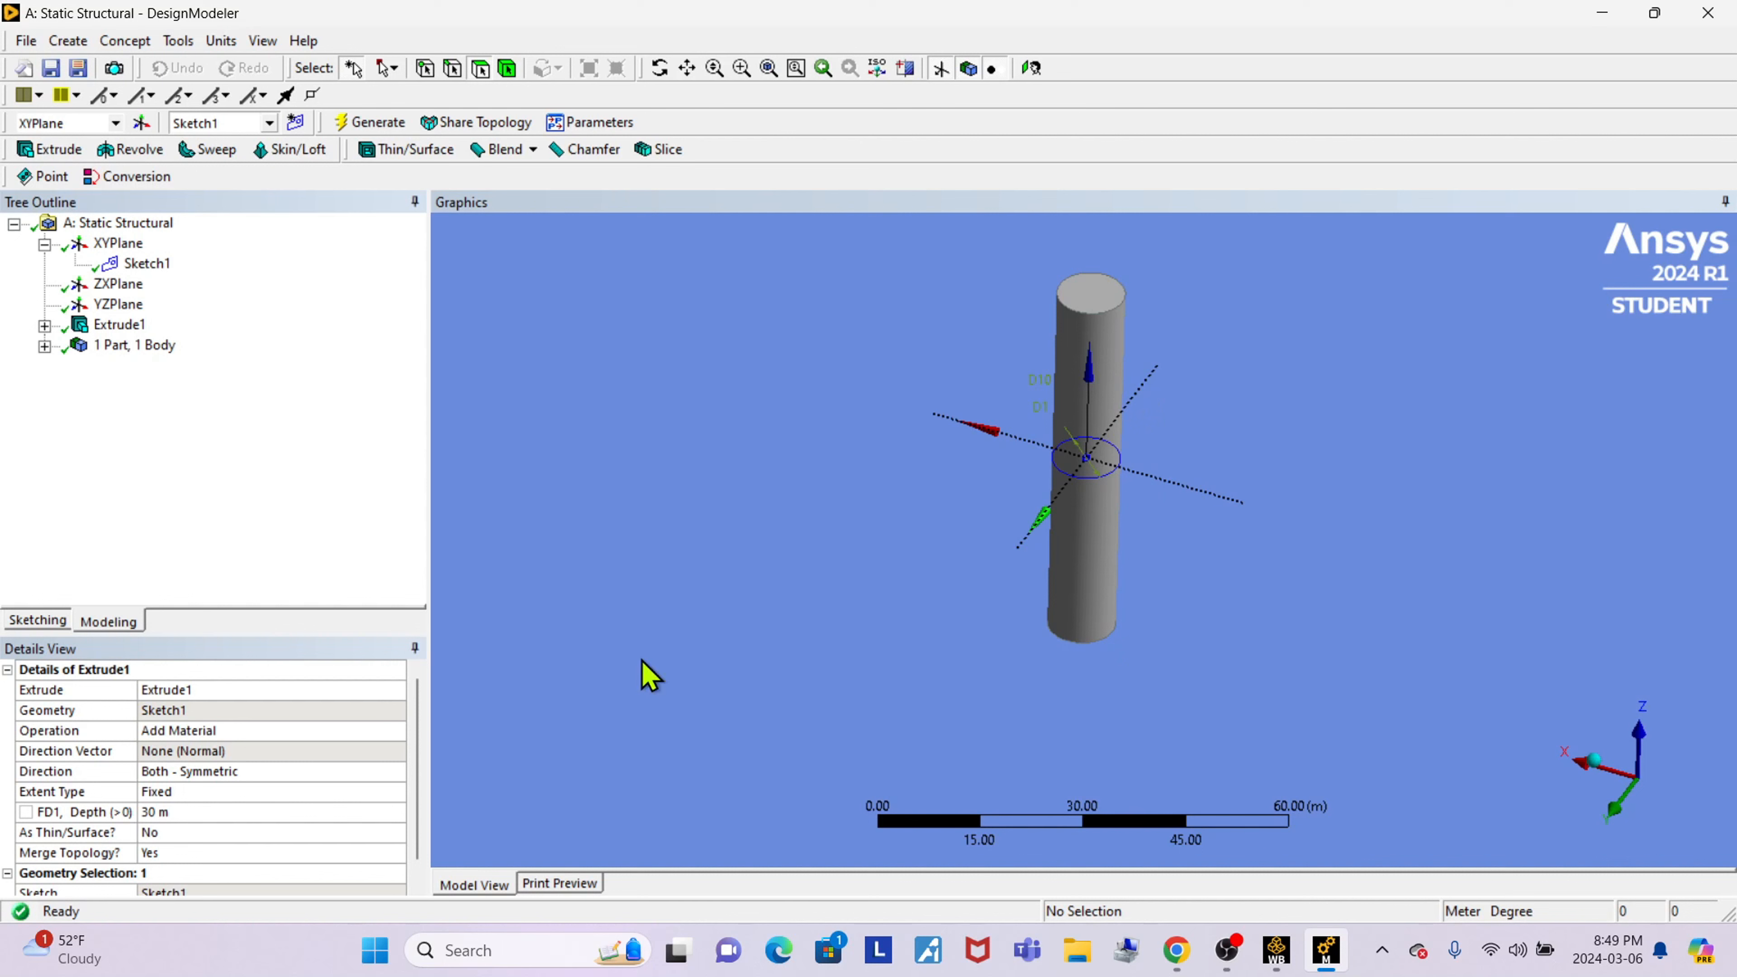
Switch the extrusion direction to Both - Asymmetric, keeping the depths at 30 m and 1 m, and regenerate the cylinder.
click(251, 774)
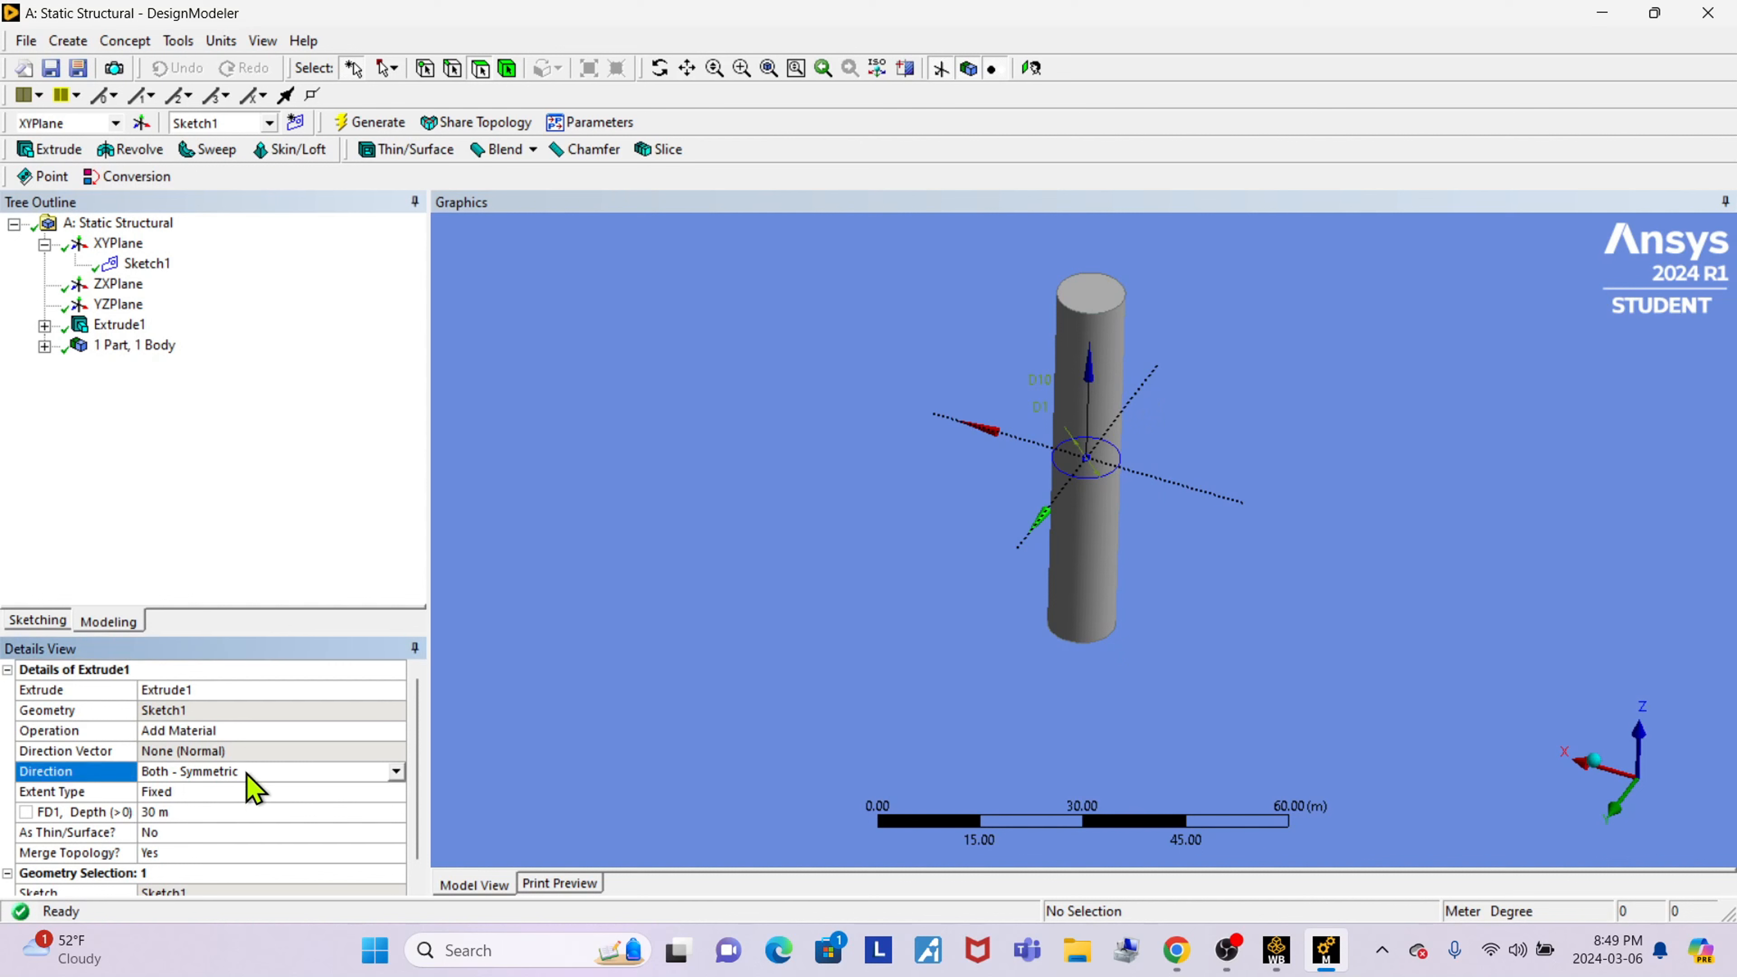
click(391, 770)
click(228, 834)
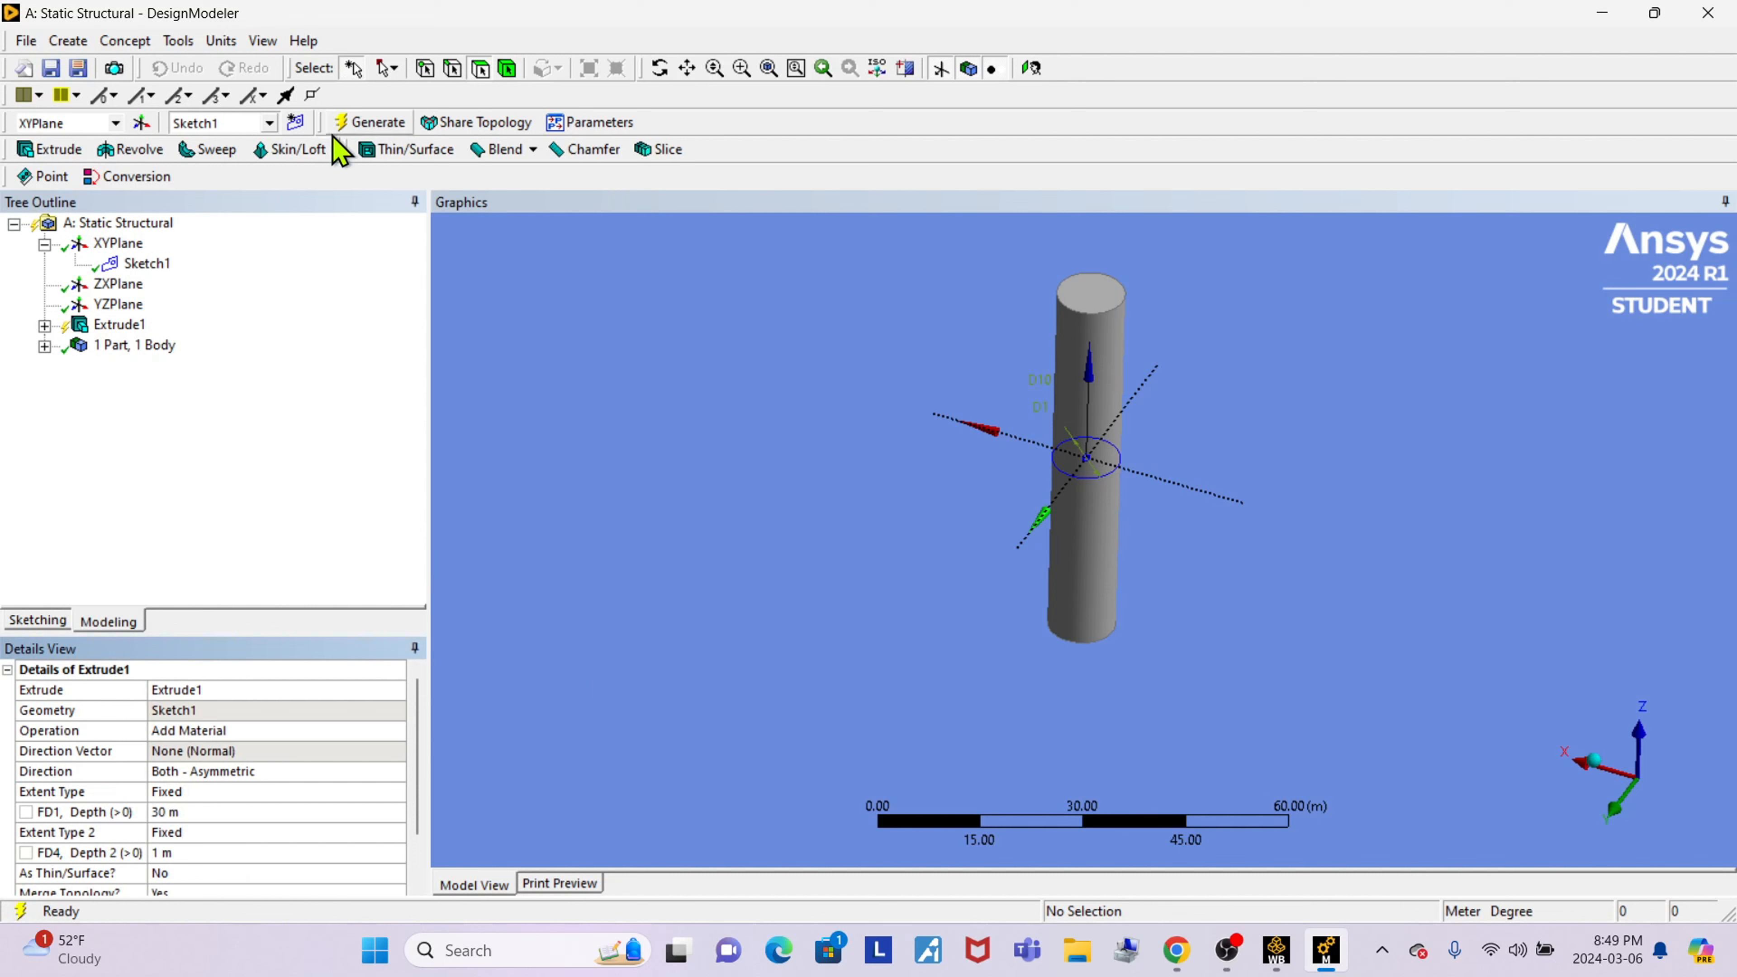
click(357, 125)
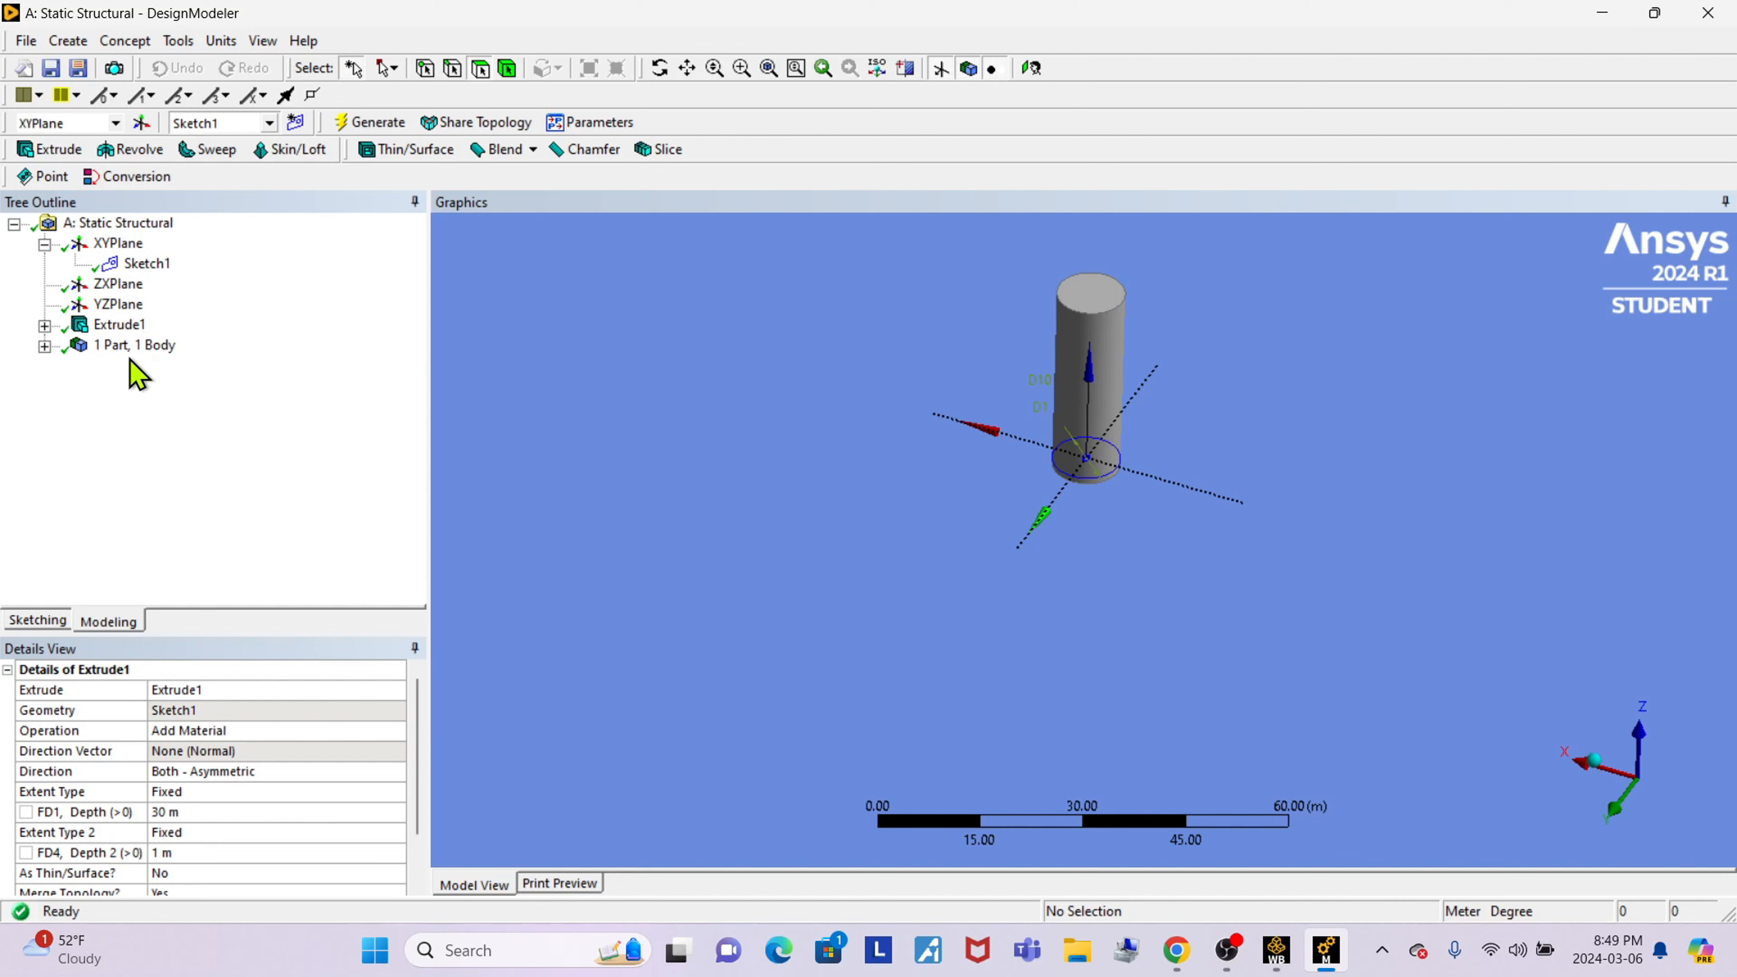
Try to delete the circle sketch nested under the extrude feature.
click(44, 326)
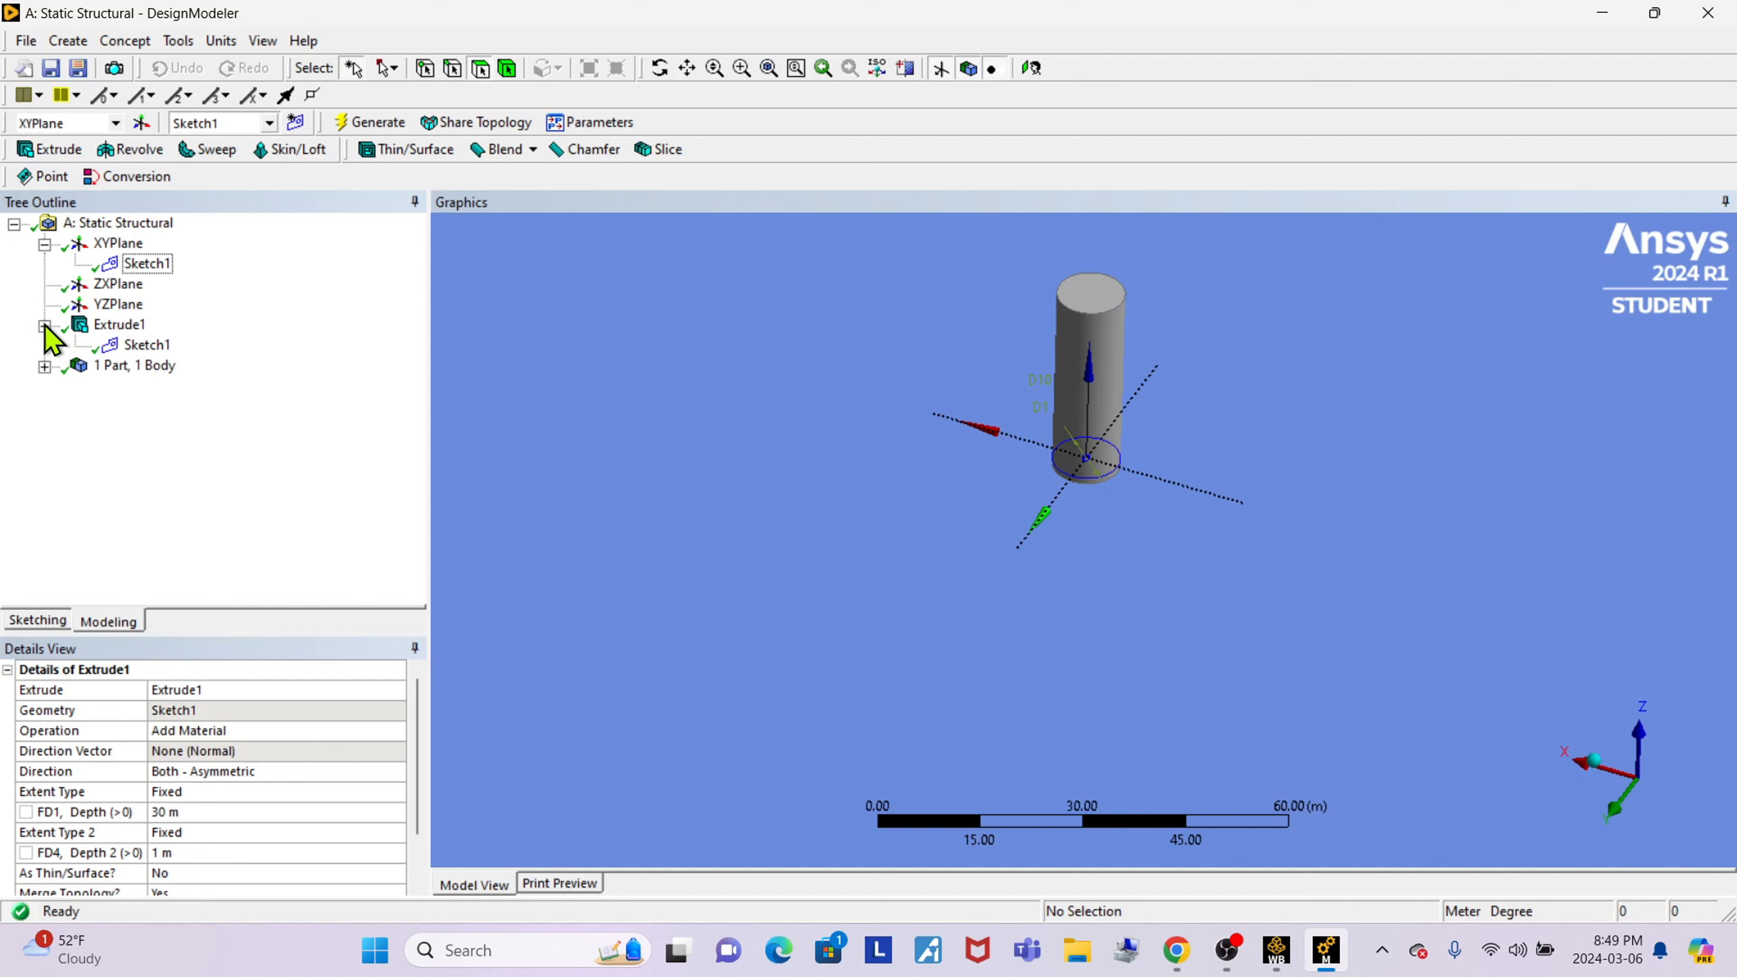
click(150, 345)
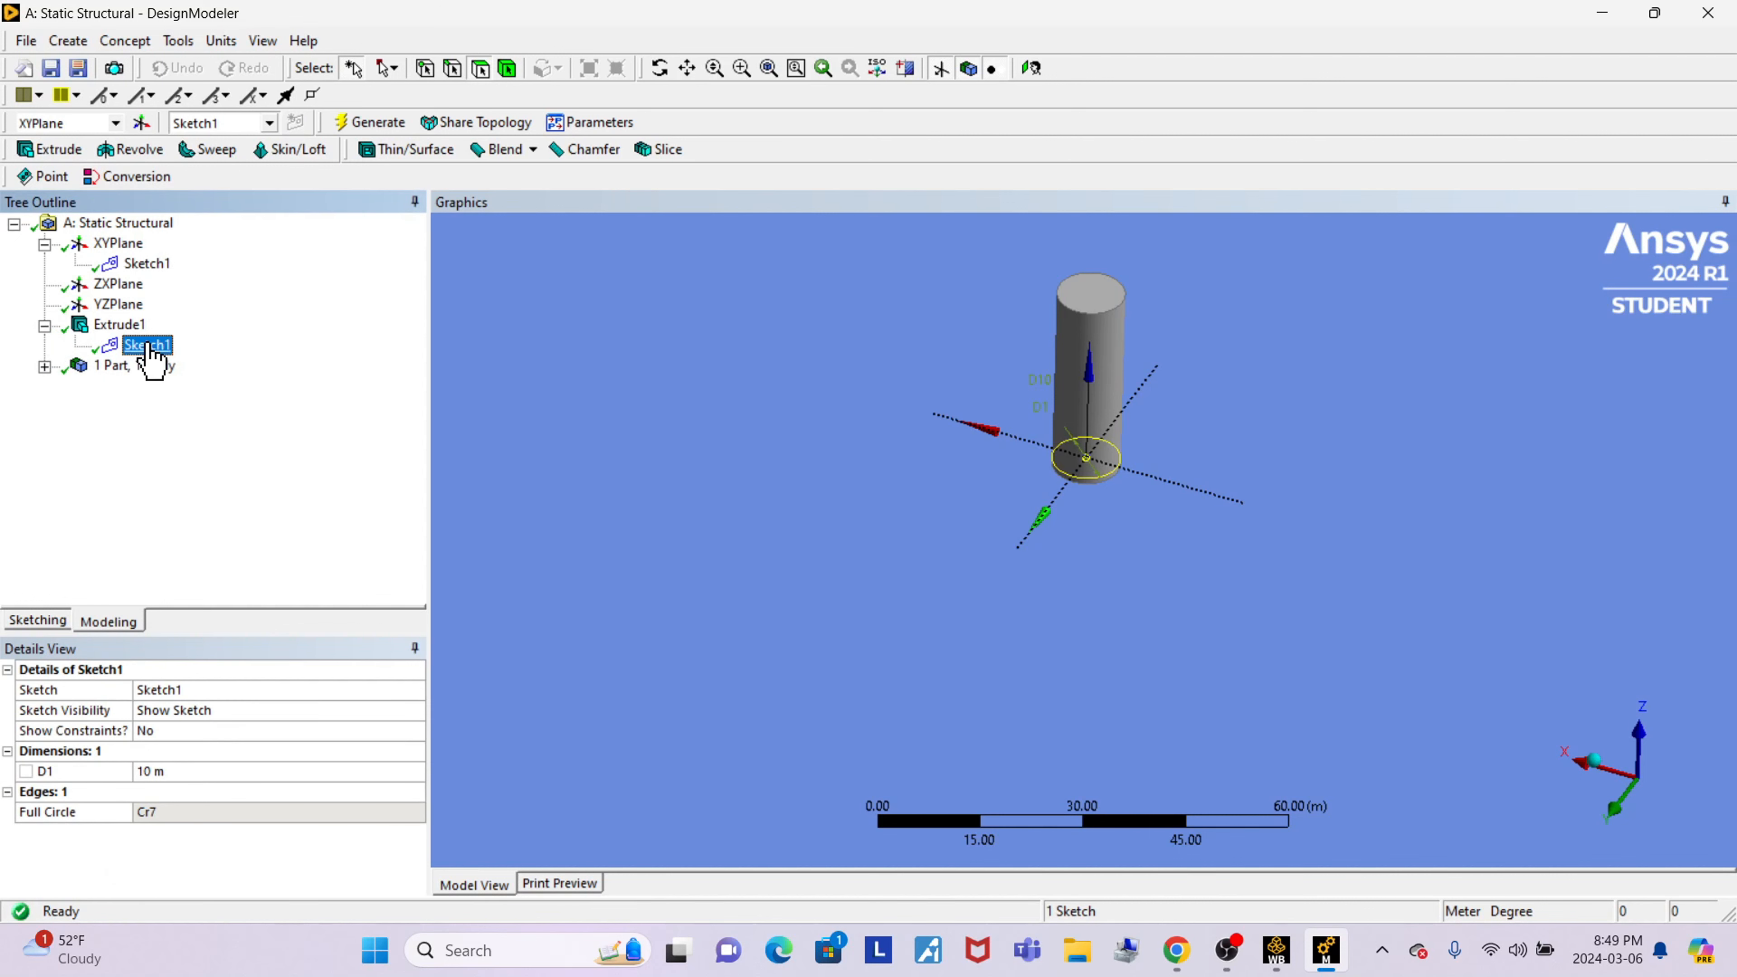
right_click(150, 345)
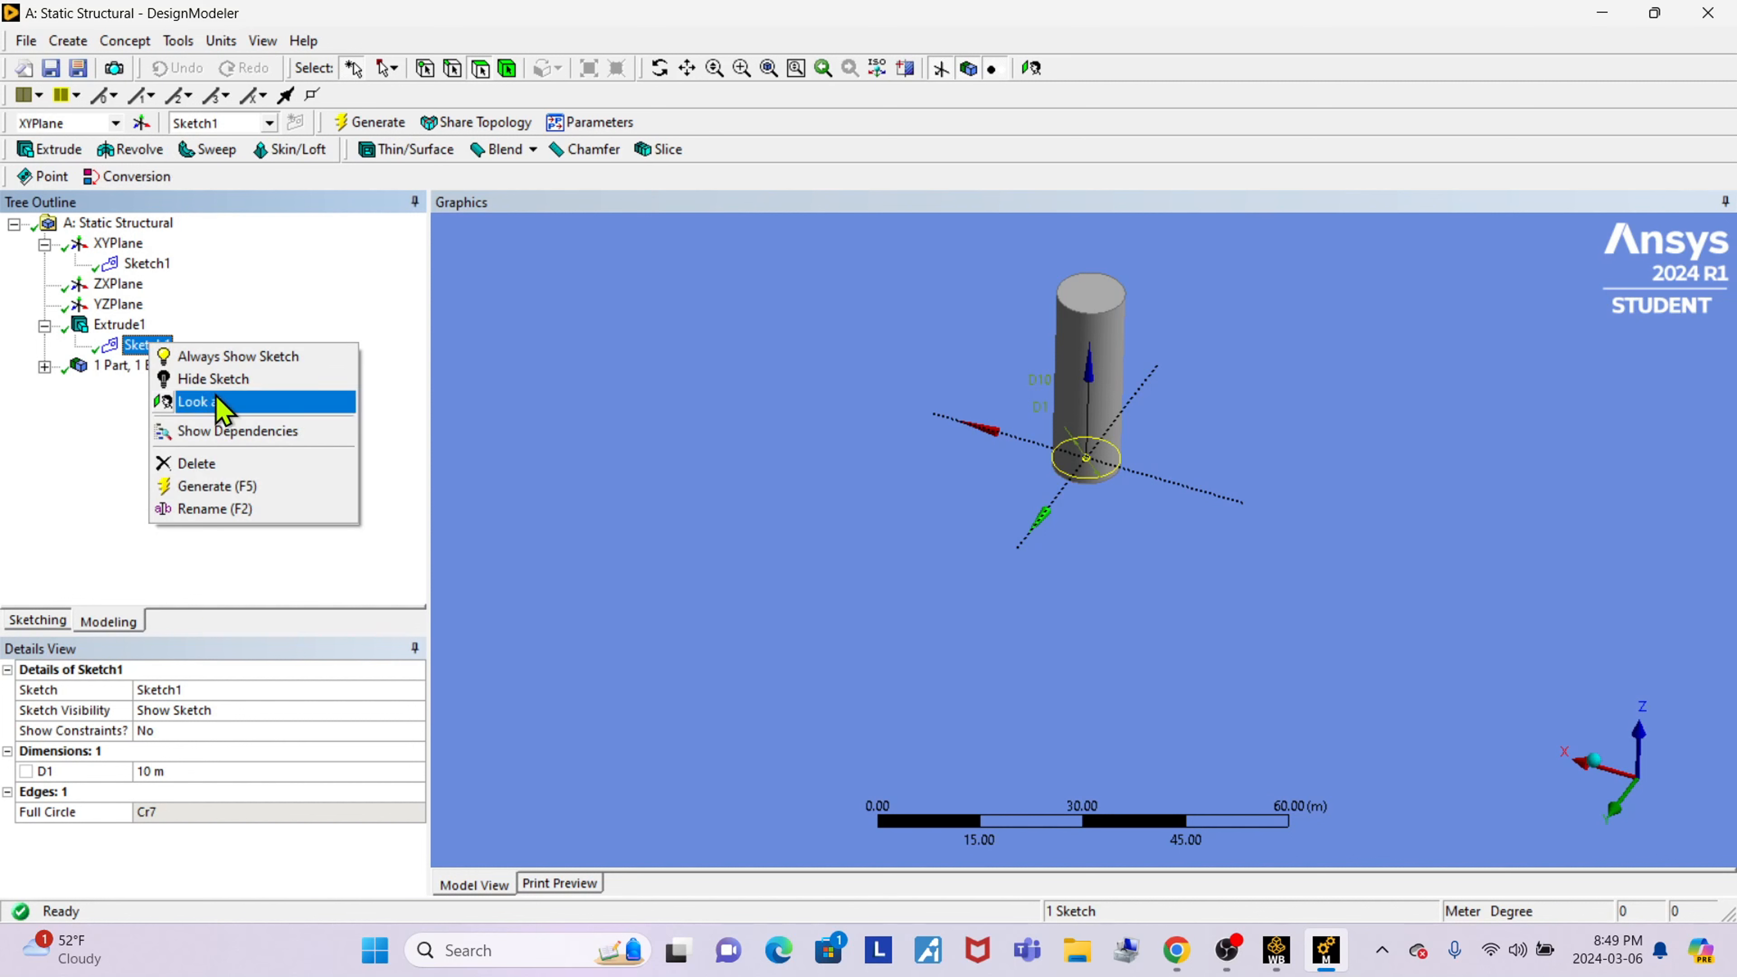
click(204, 469)
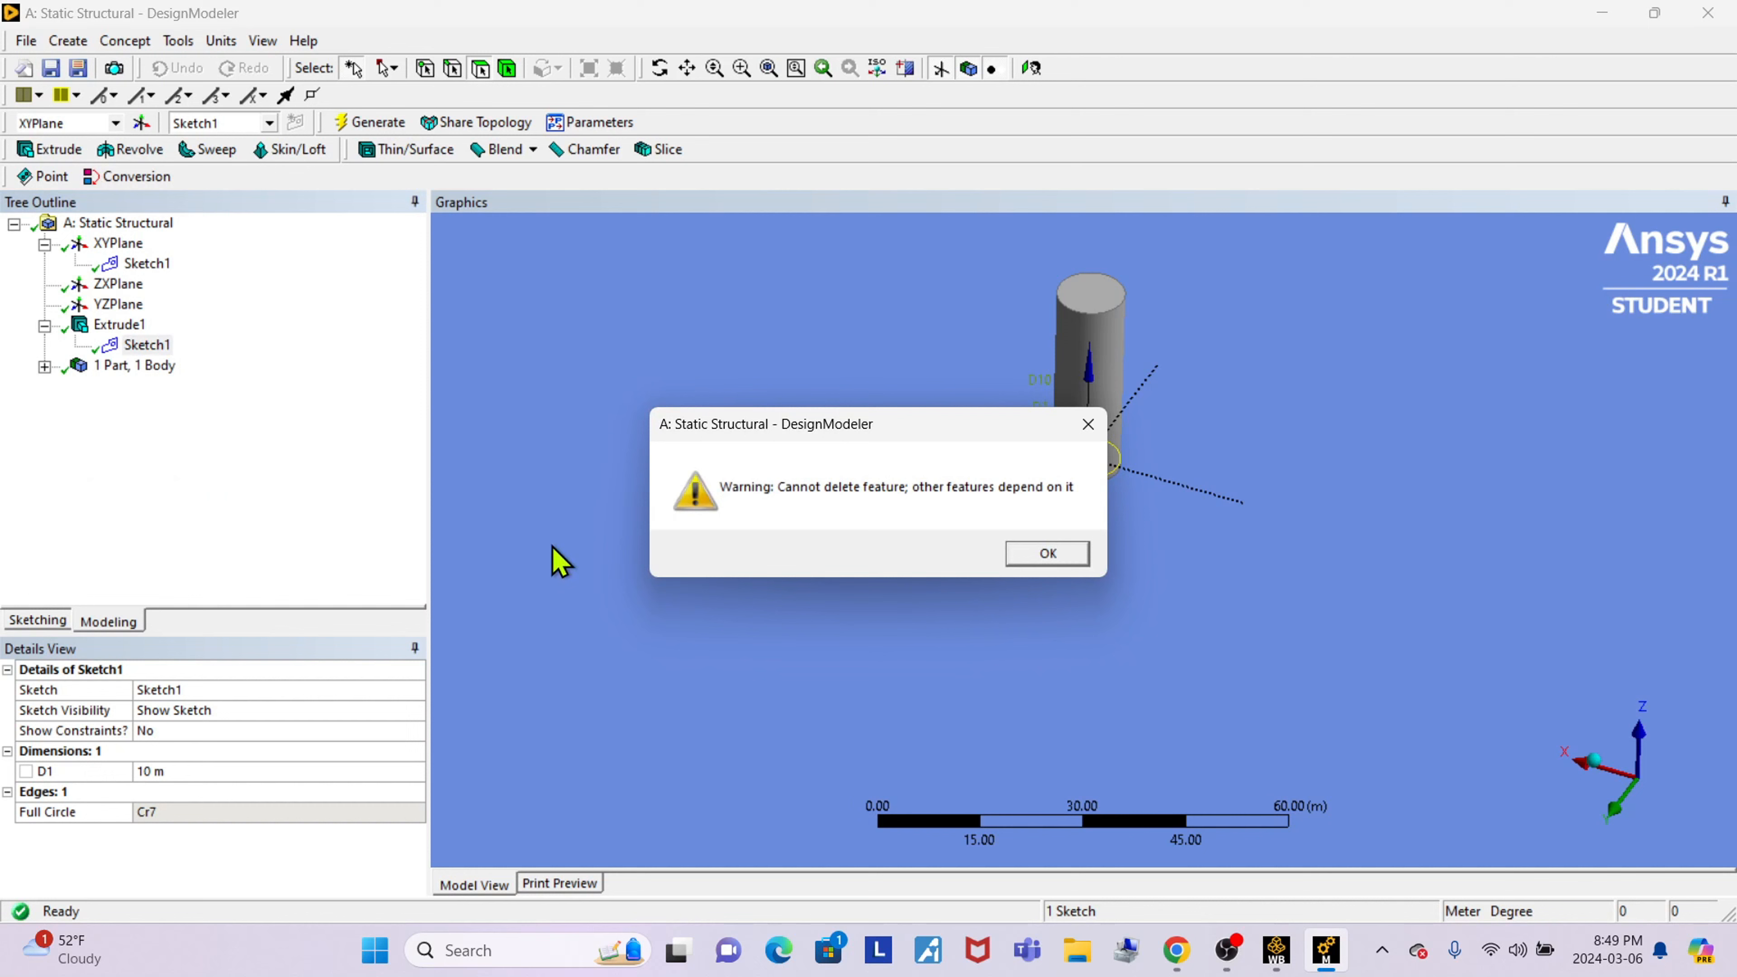
click(1029, 554)
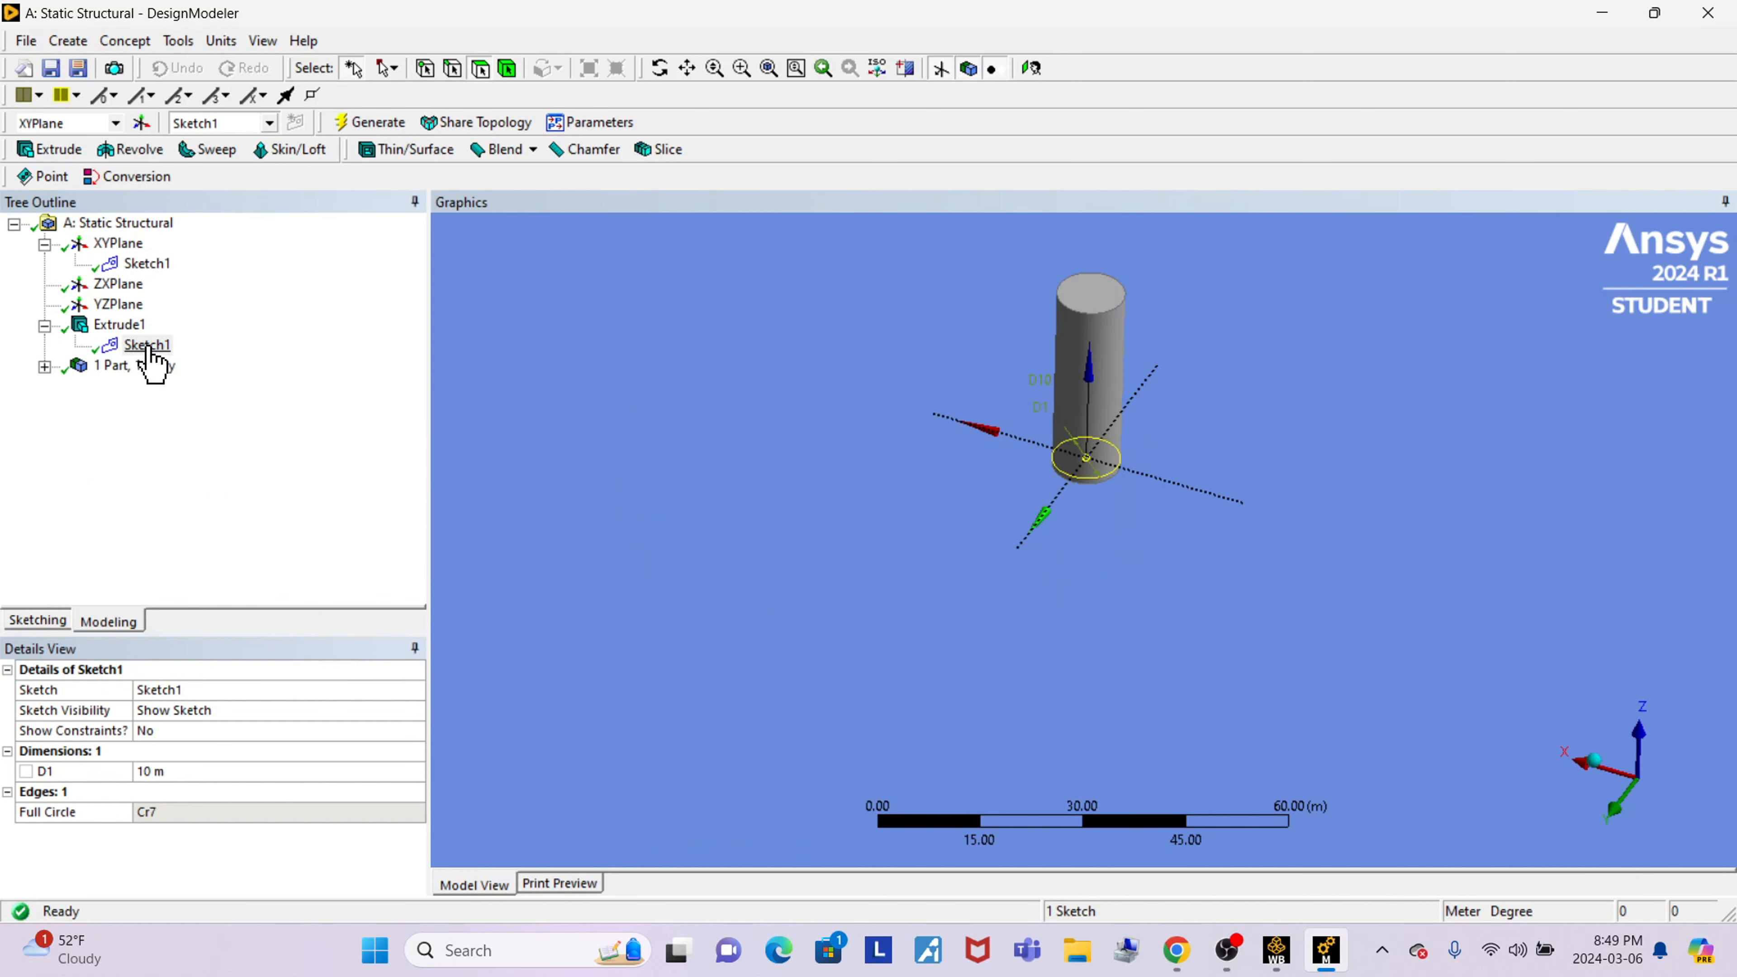
Delete the extrude feature from the model and confirm the deletion.
click(123, 326)
right_click(127, 331)
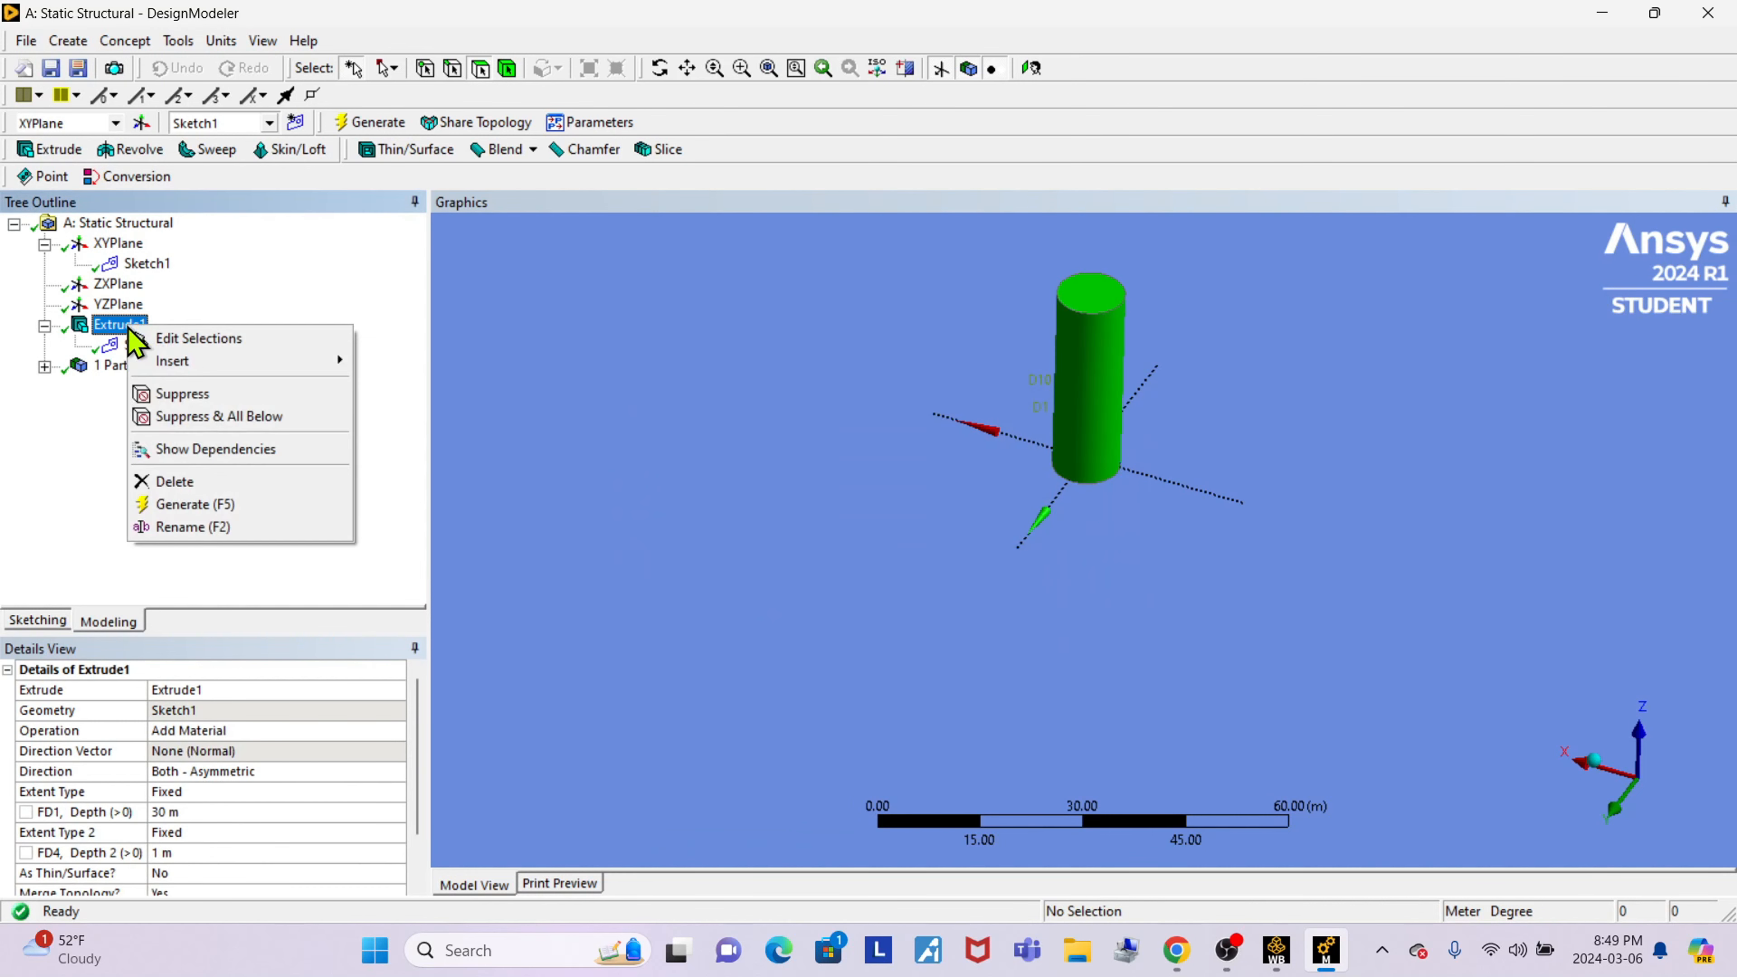
click(168, 469)
click(824, 558)
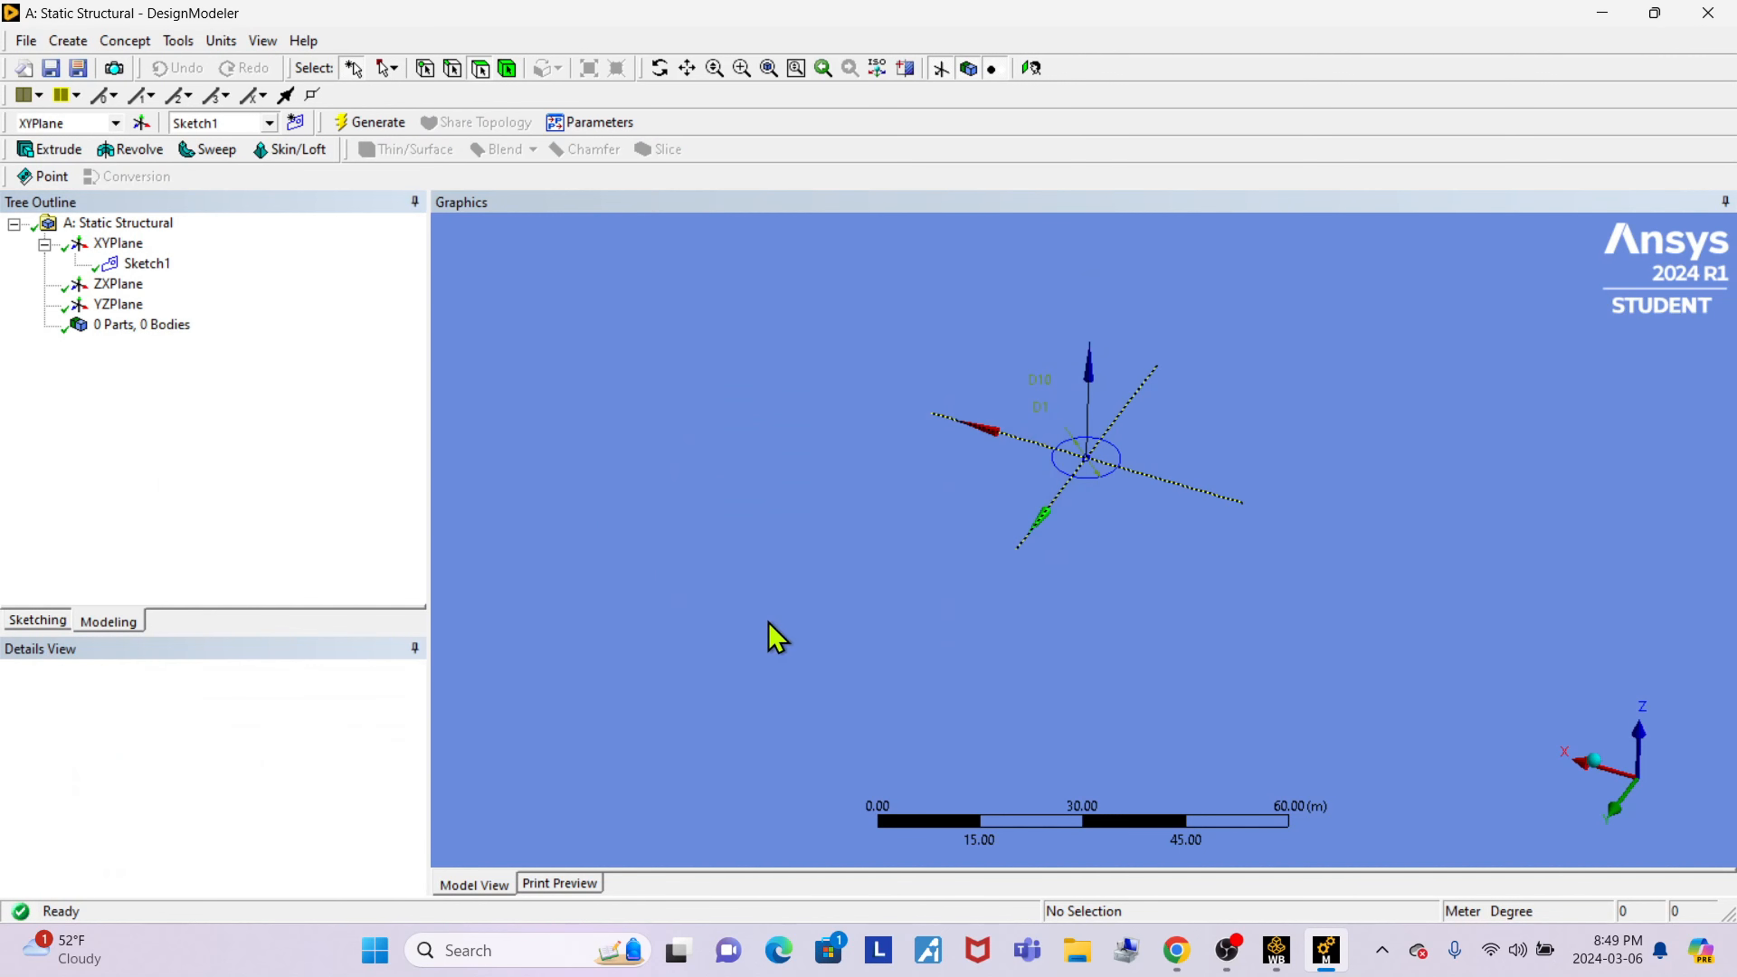
Delete the circle sketch from the XY plane and confirm the deletion.
right_click(152, 270)
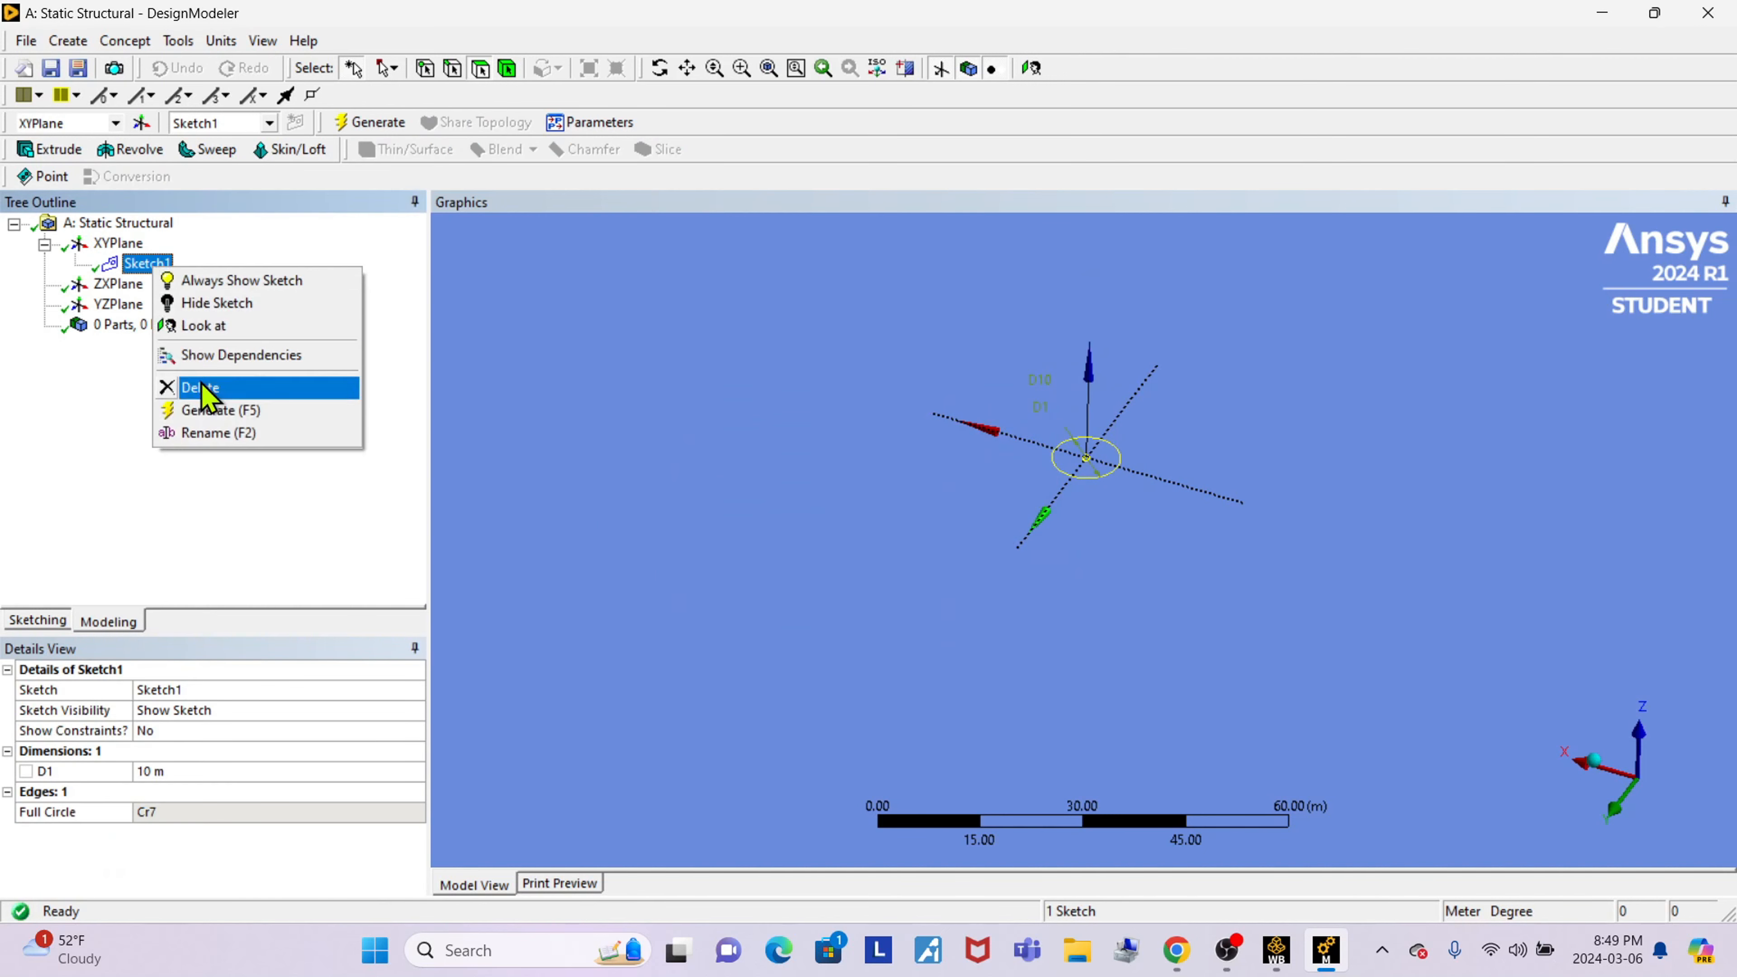
click(175, 395)
click(801, 554)
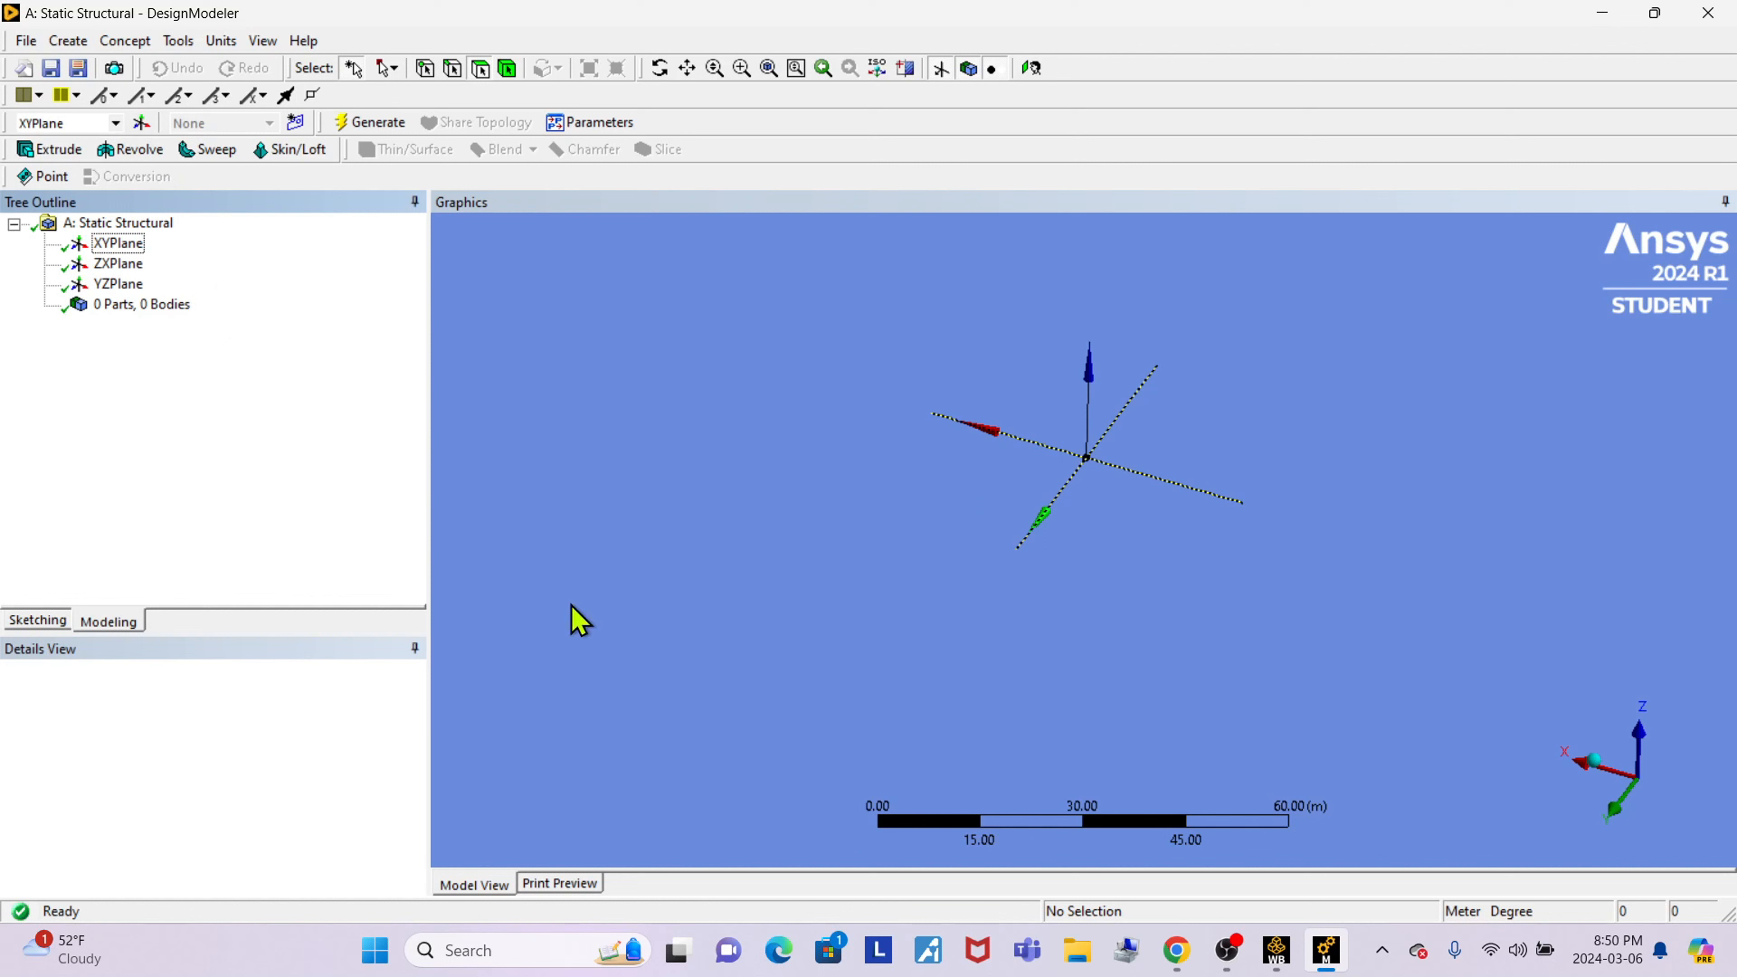
Look straight at the XY plane and sketch an upright rectangle on the positive X side of the Y axis, crossing the X axis.
click(120, 244)
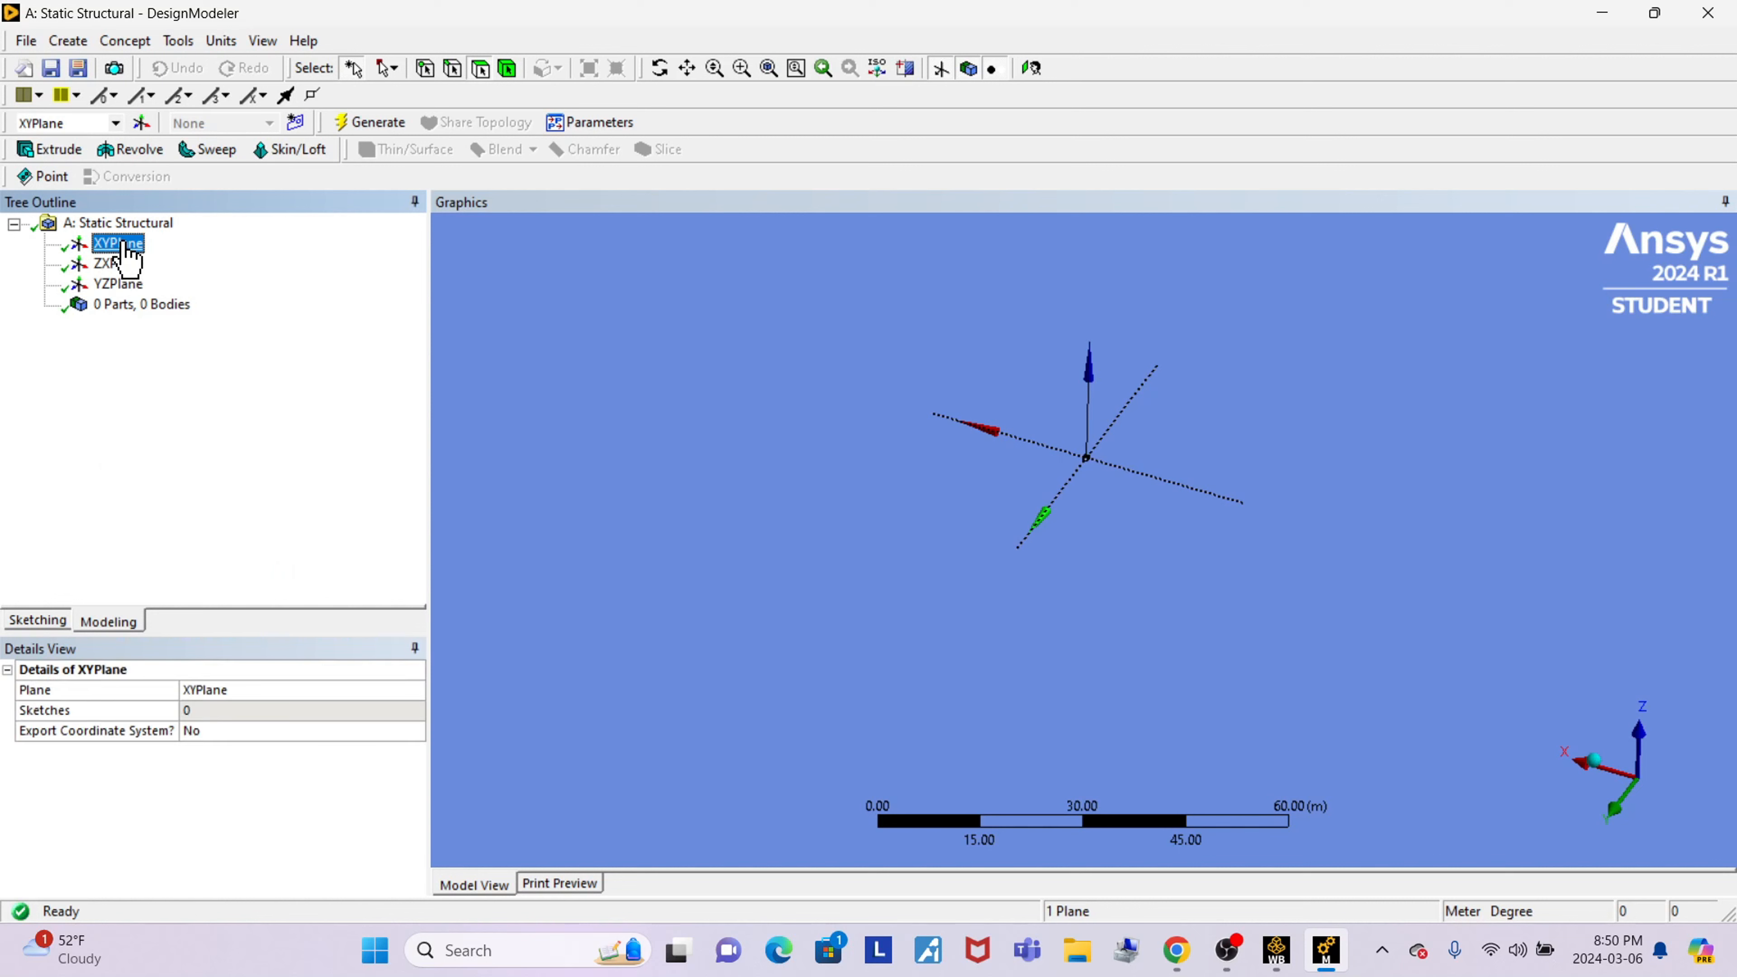
right_click(123, 243)
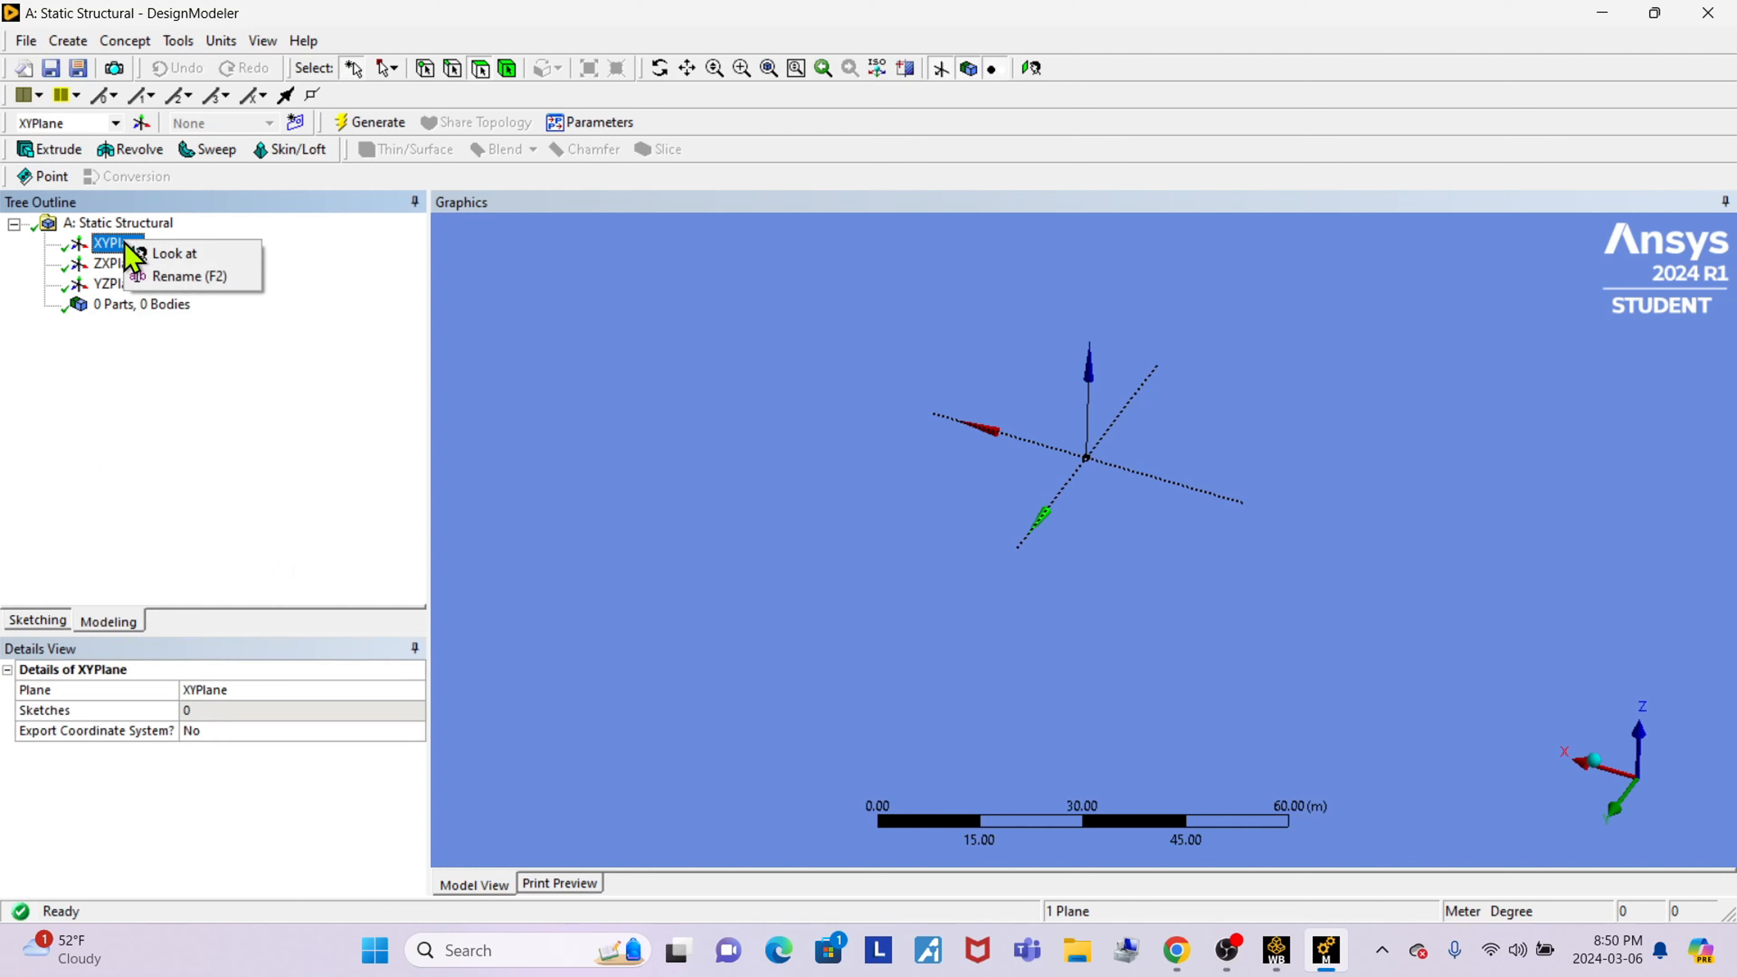
click(178, 253)
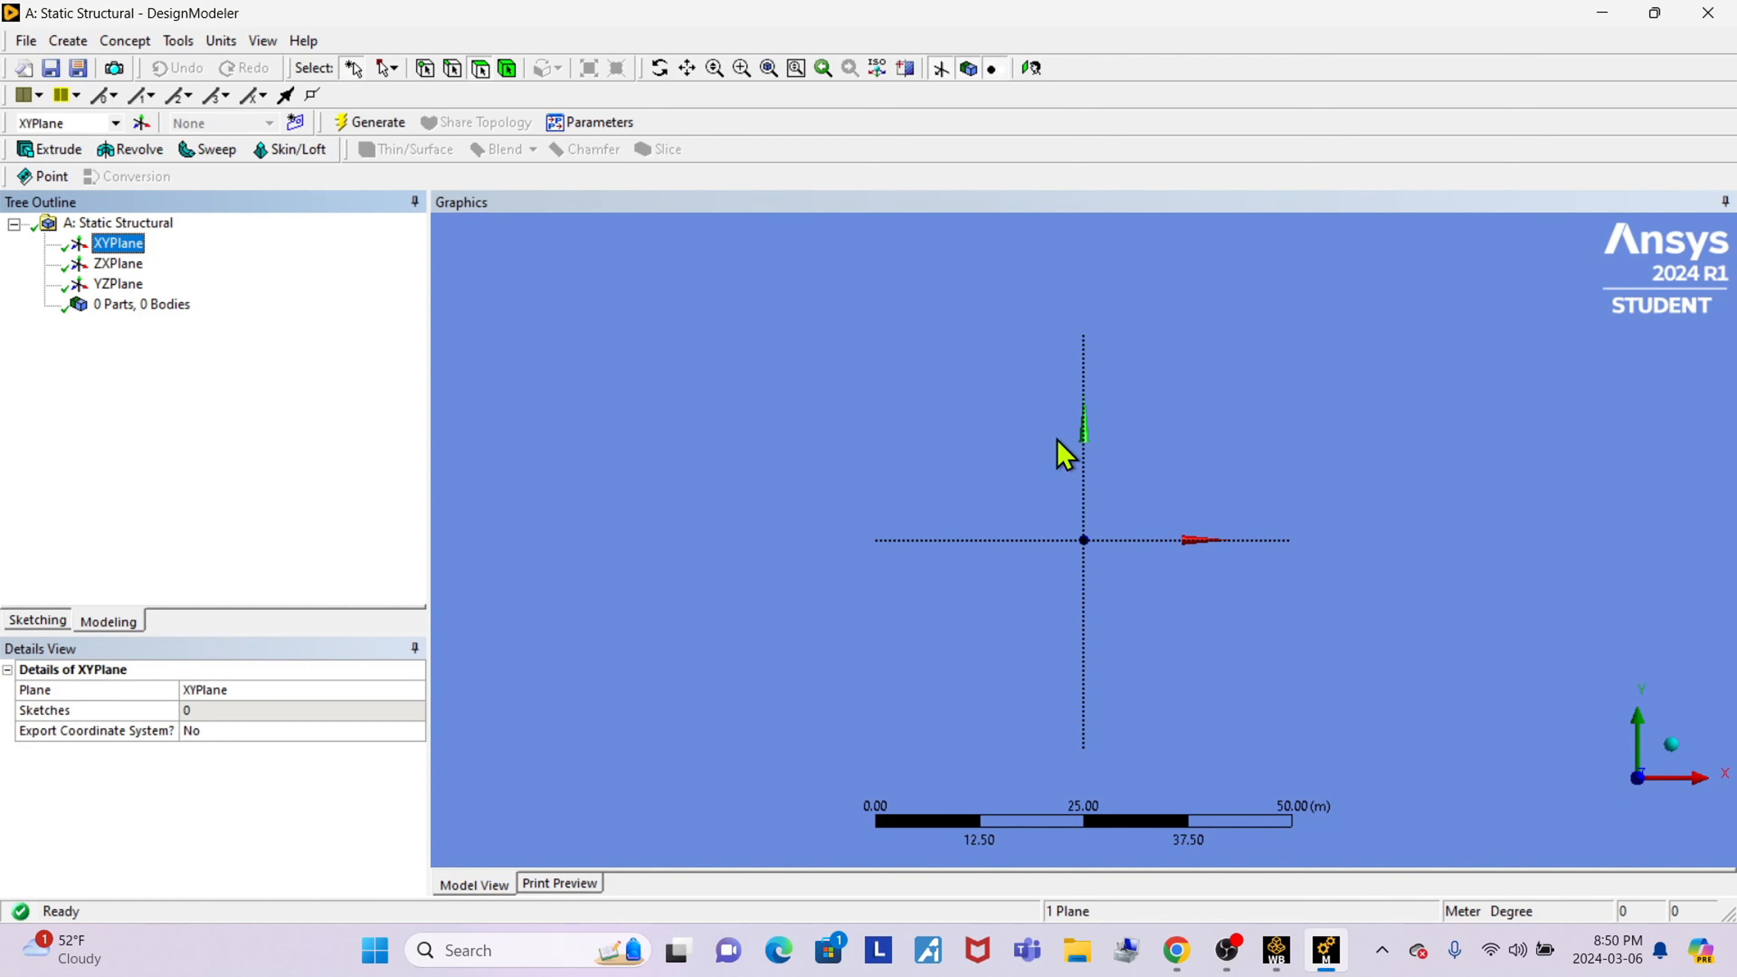
click(38, 621)
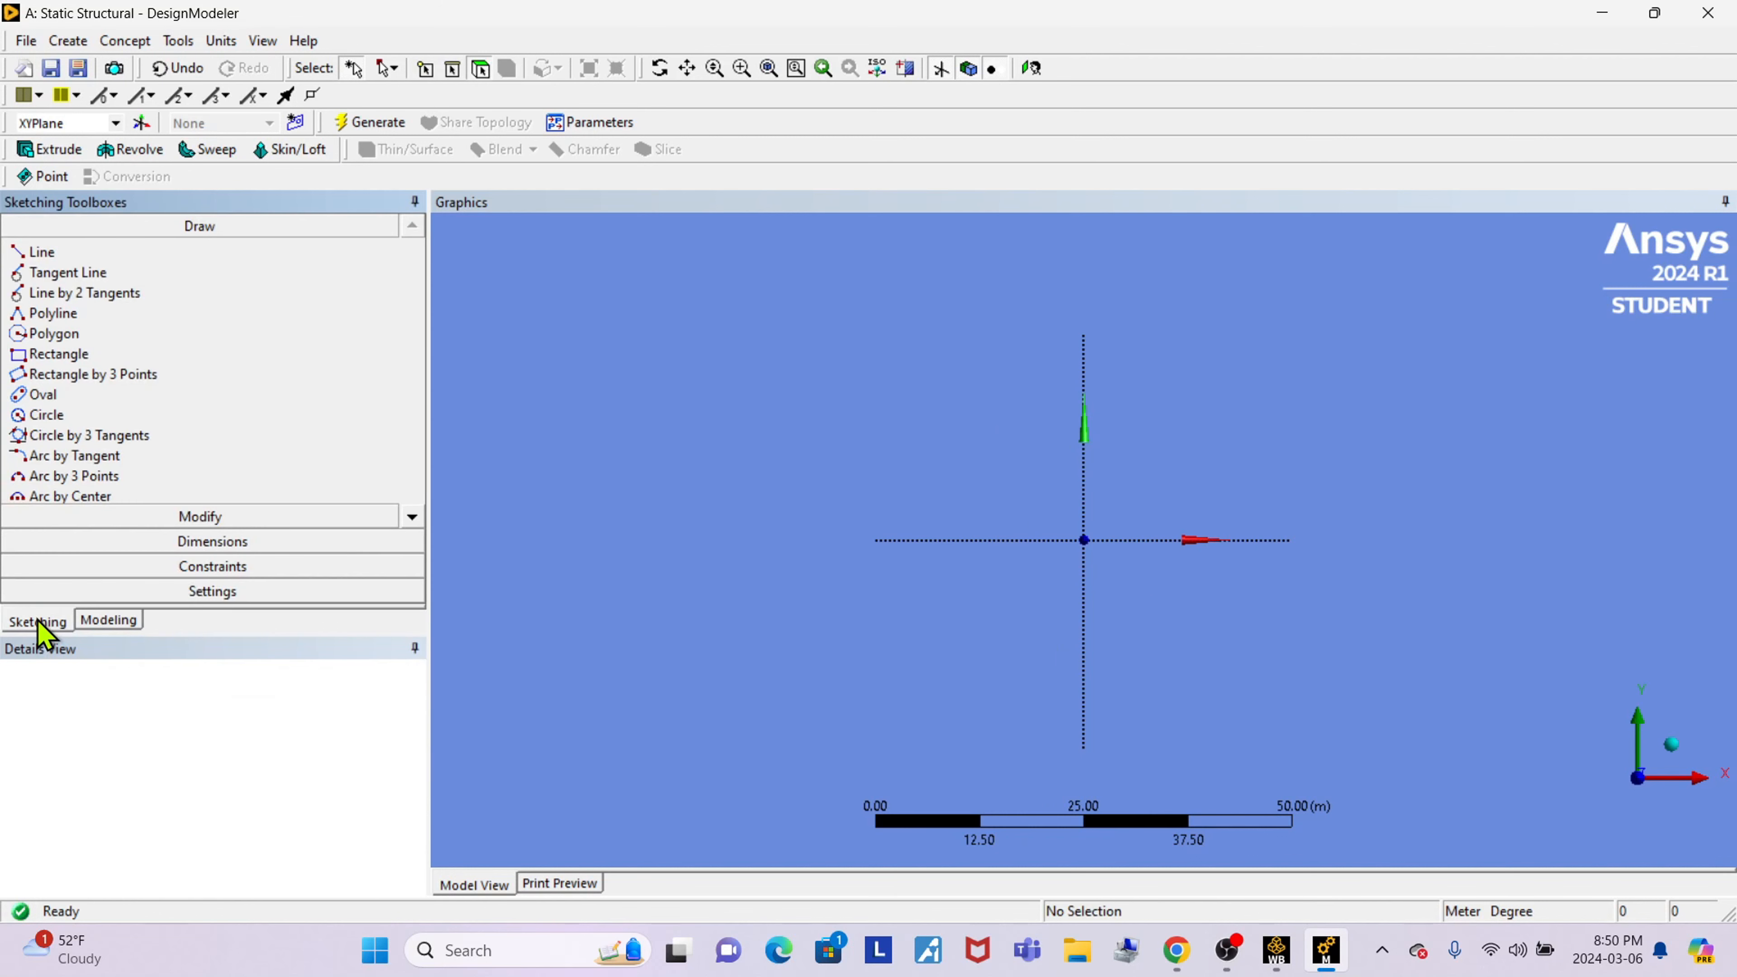
click(94, 354)
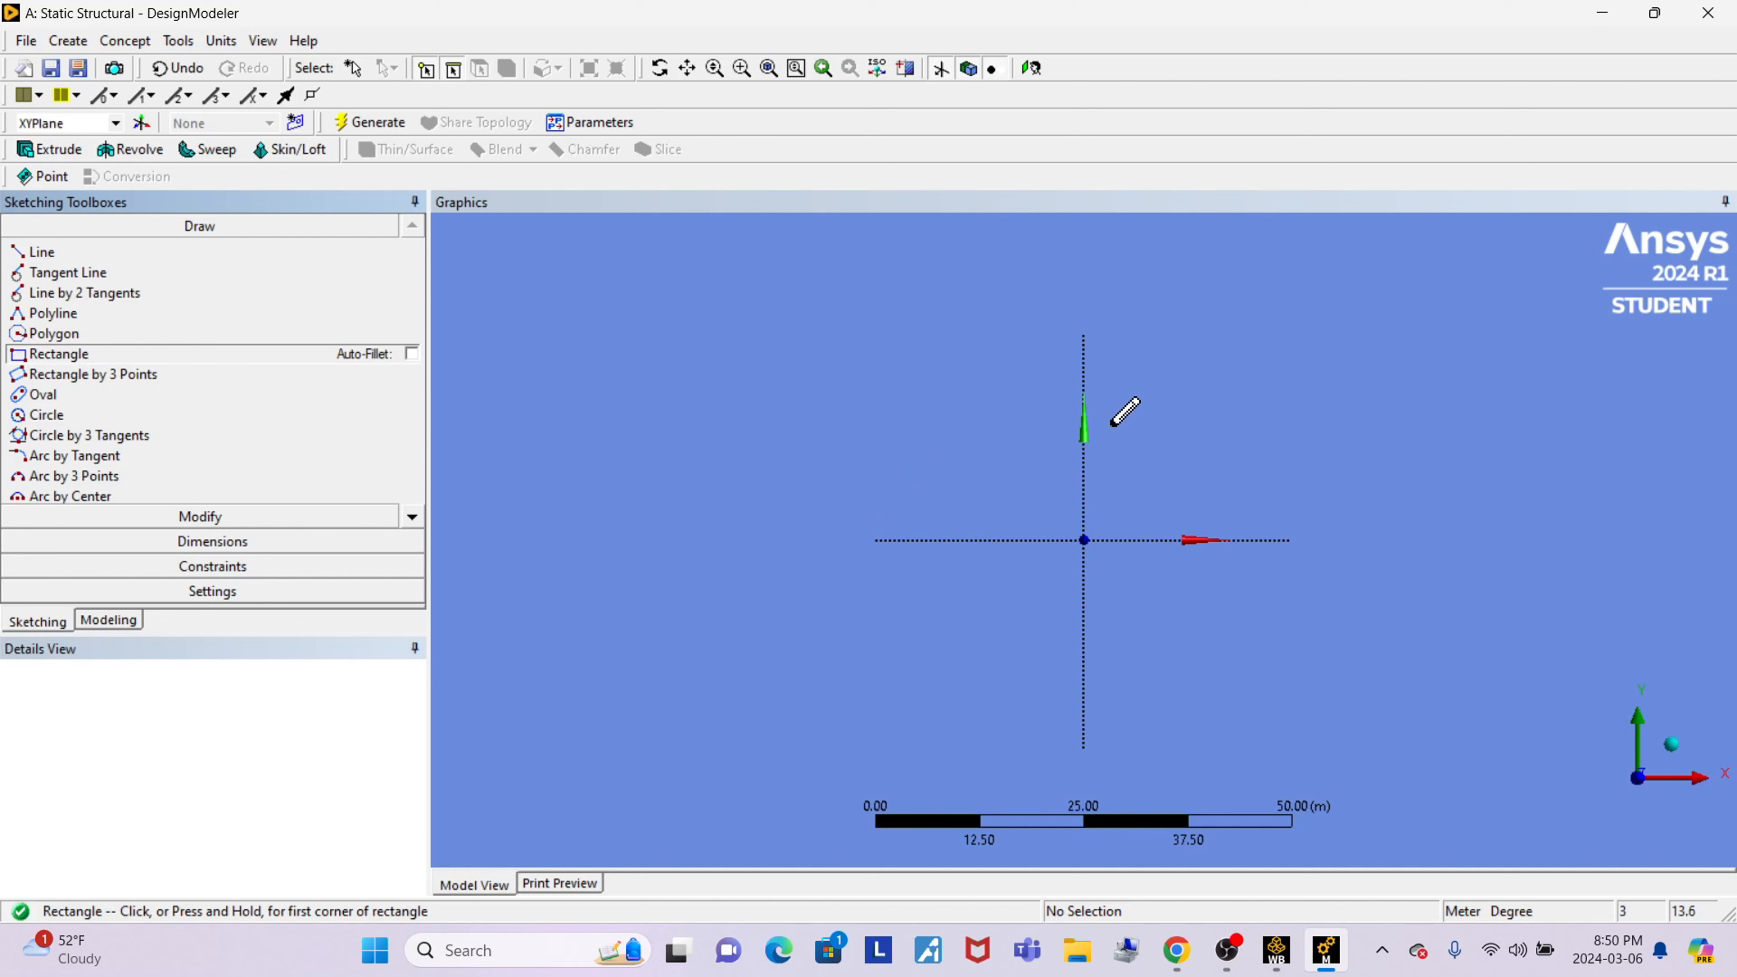
click(1102, 406)
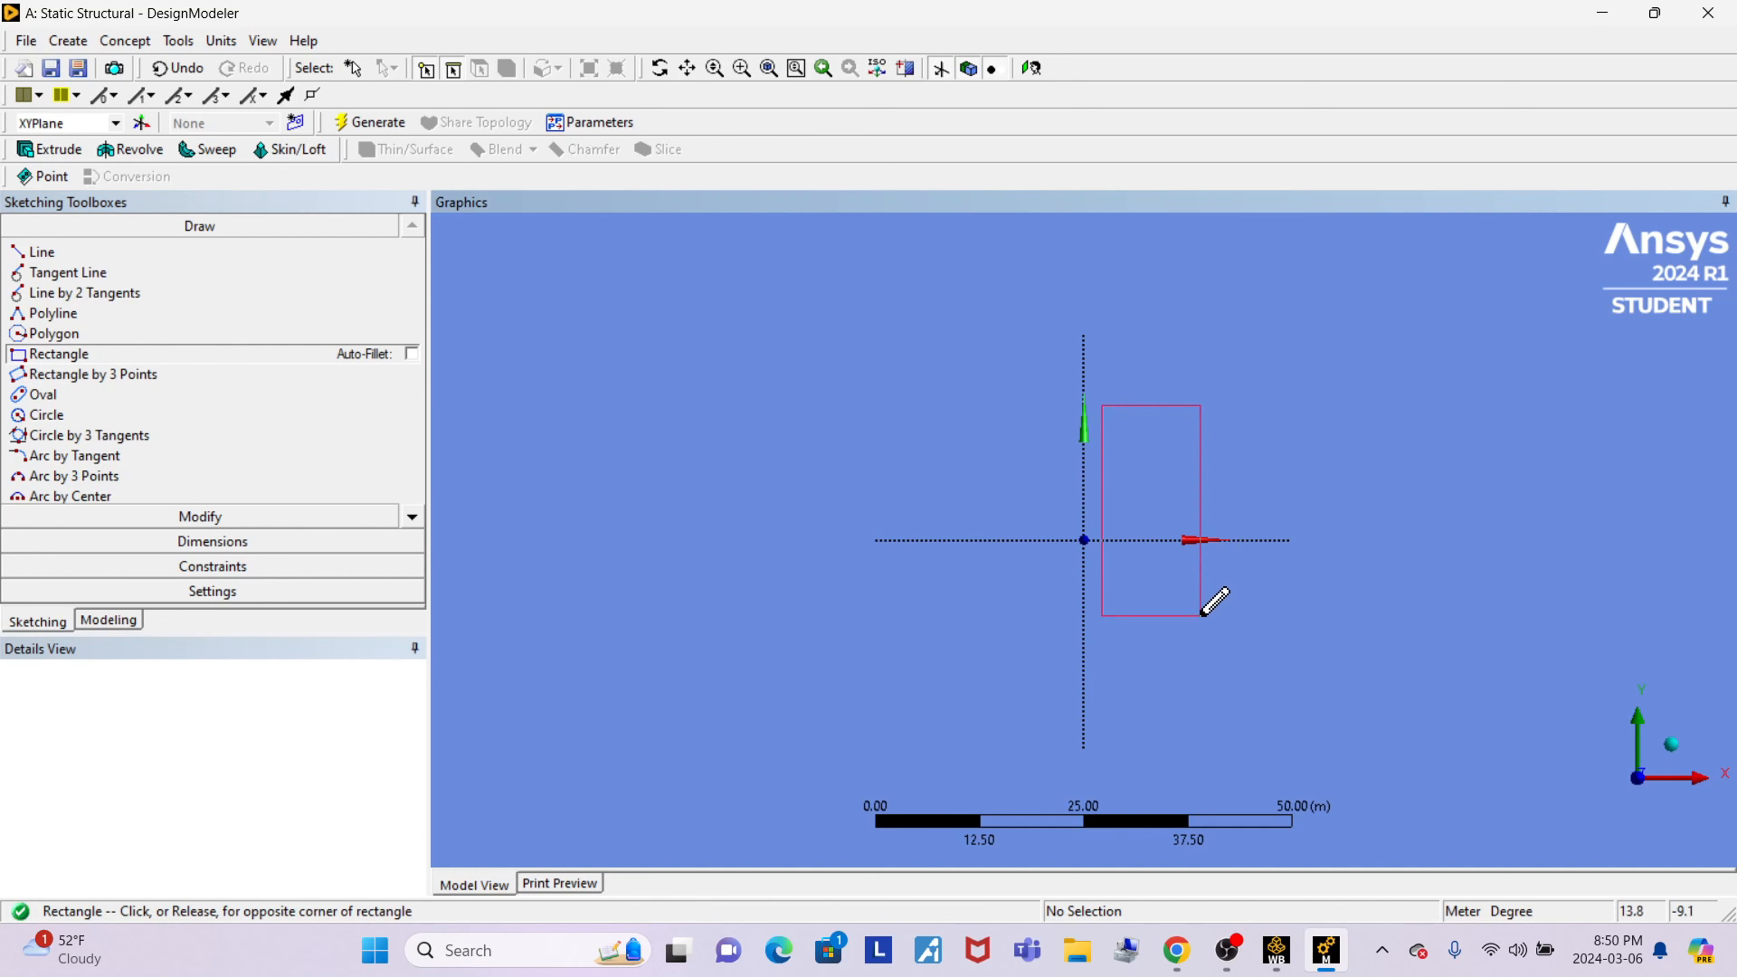
click(1185, 620)
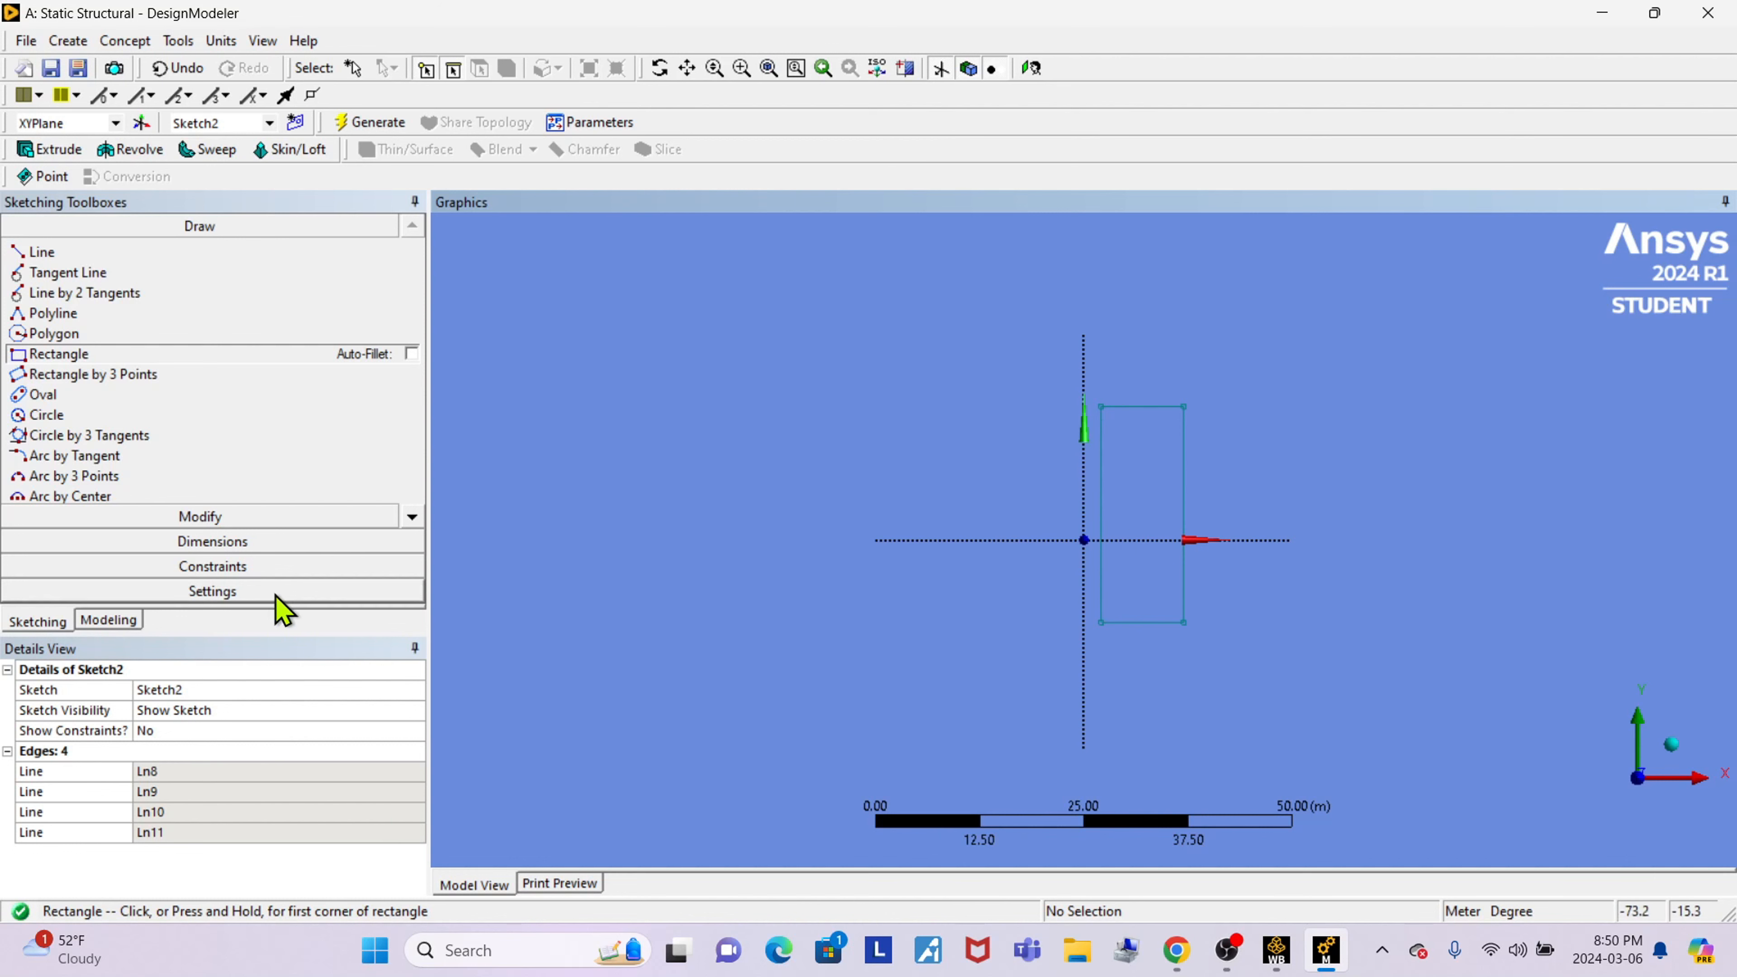
Add length dimensions for the rectangle's width along its bottom edge and for its height beside its outer vertical edge.
click(257, 544)
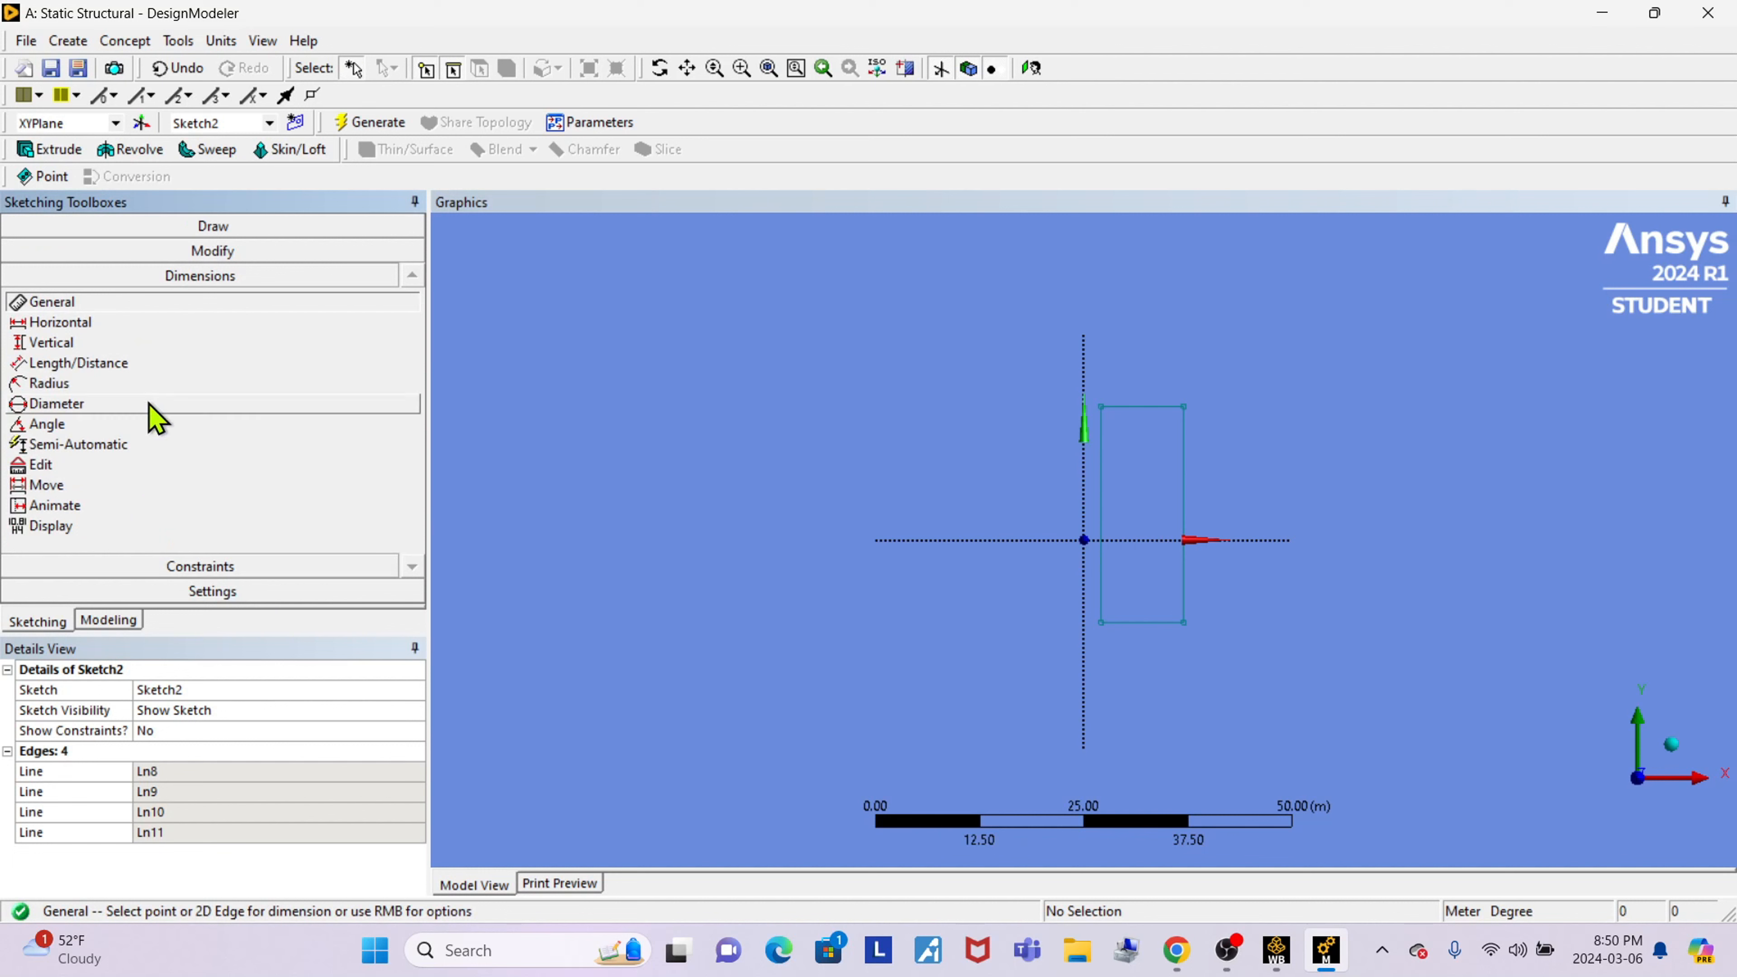
click(123, 364)
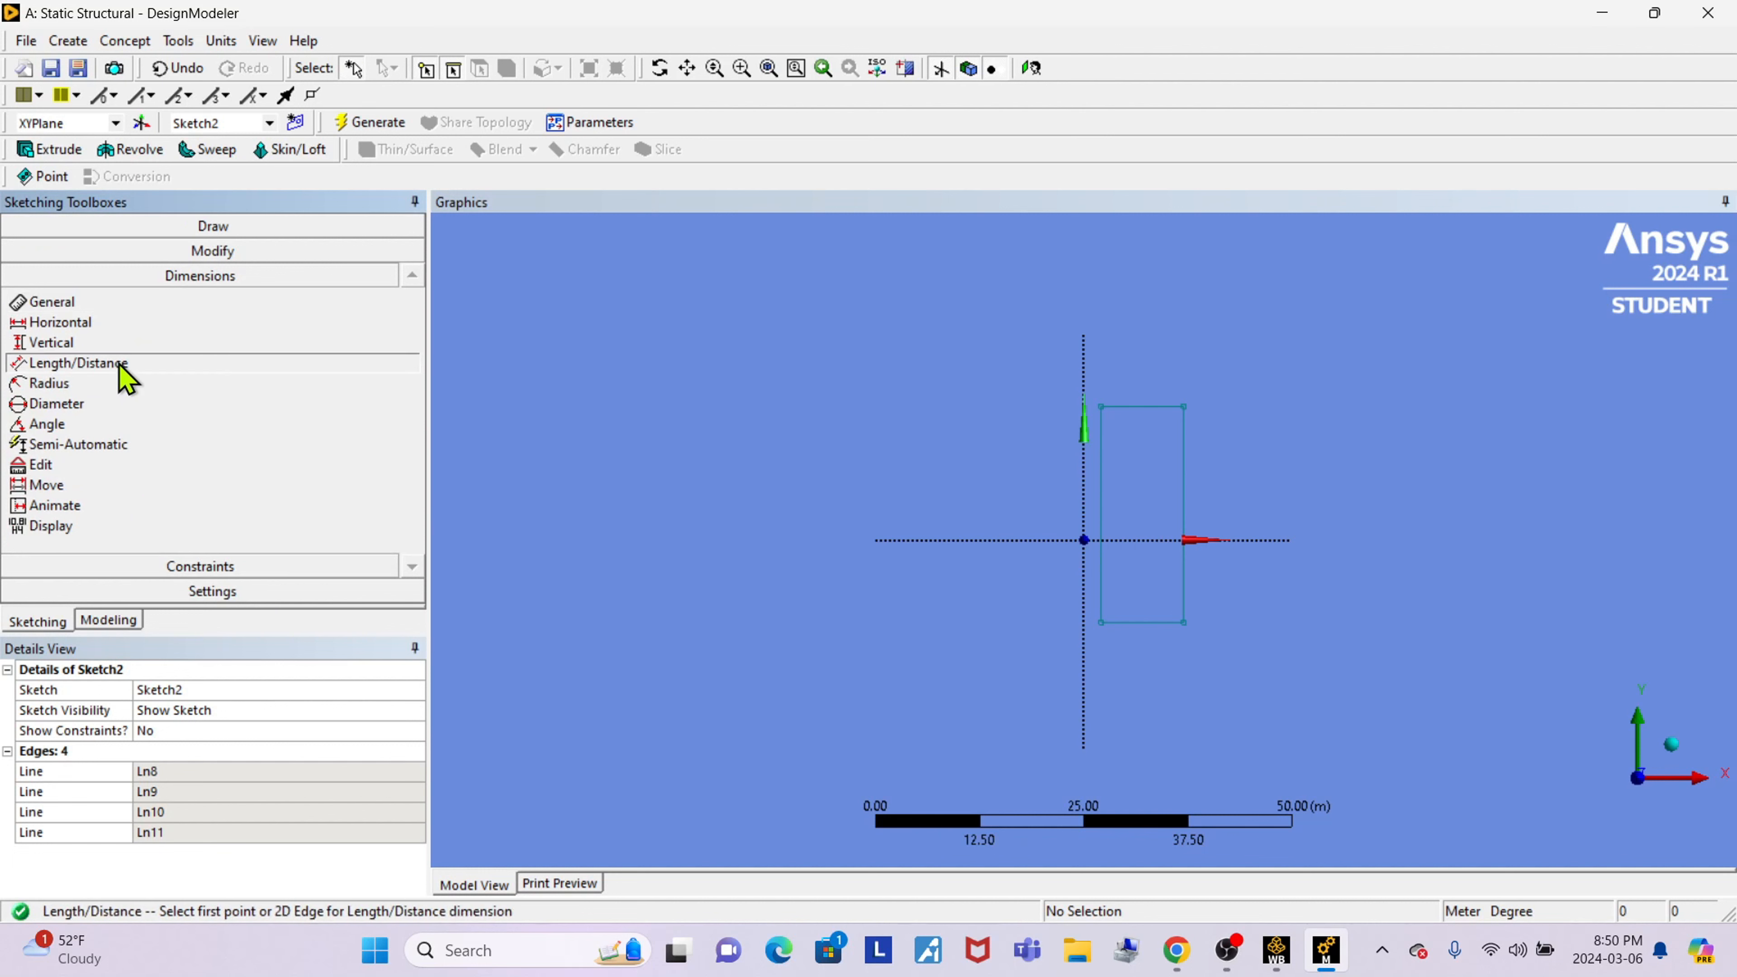
click(1102, 624)
click(1184, 625)
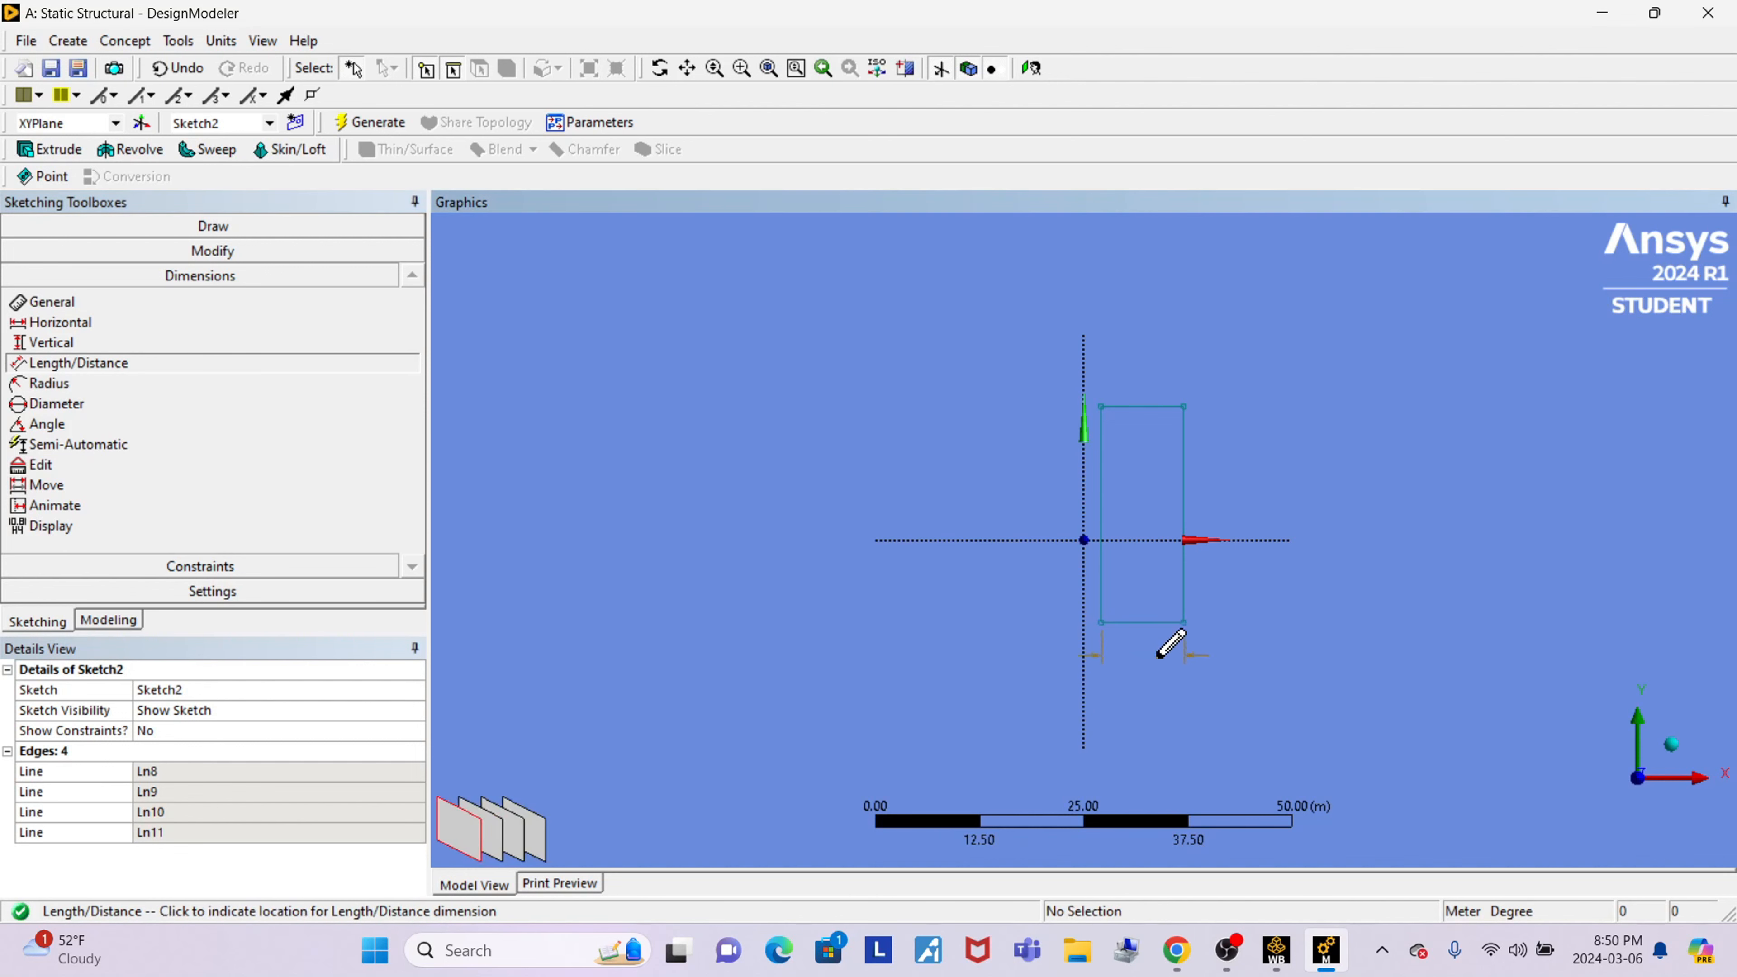
click(1146, 662)
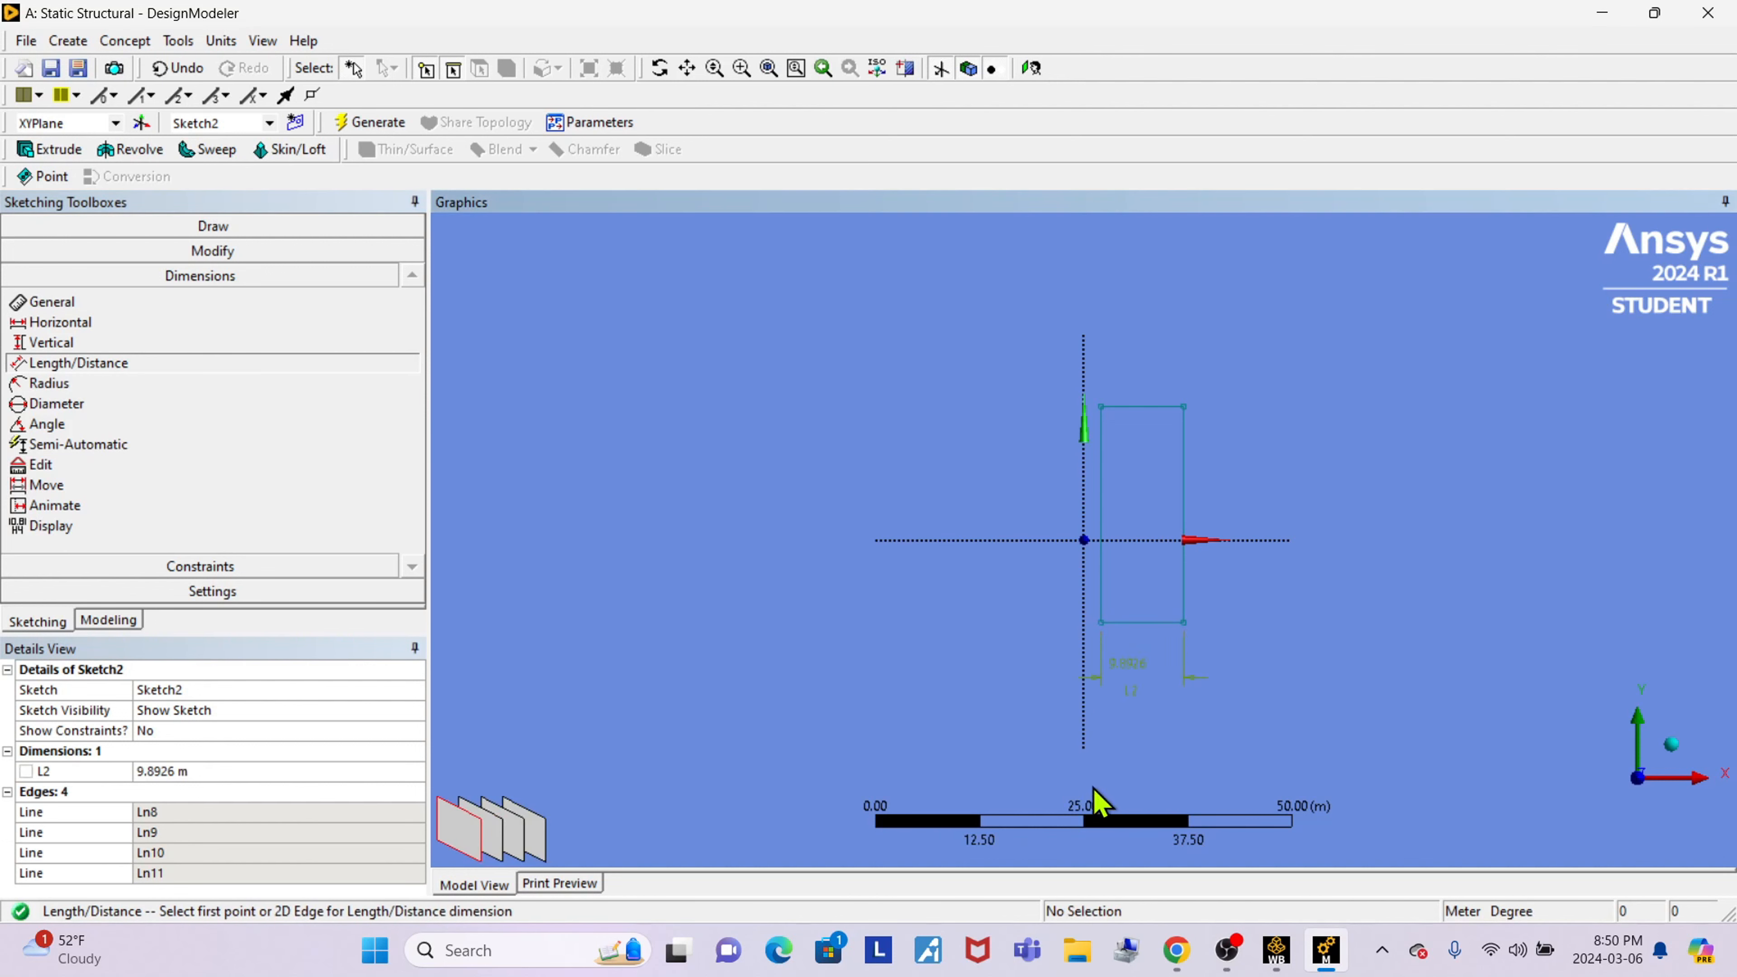
click(1185, 407)
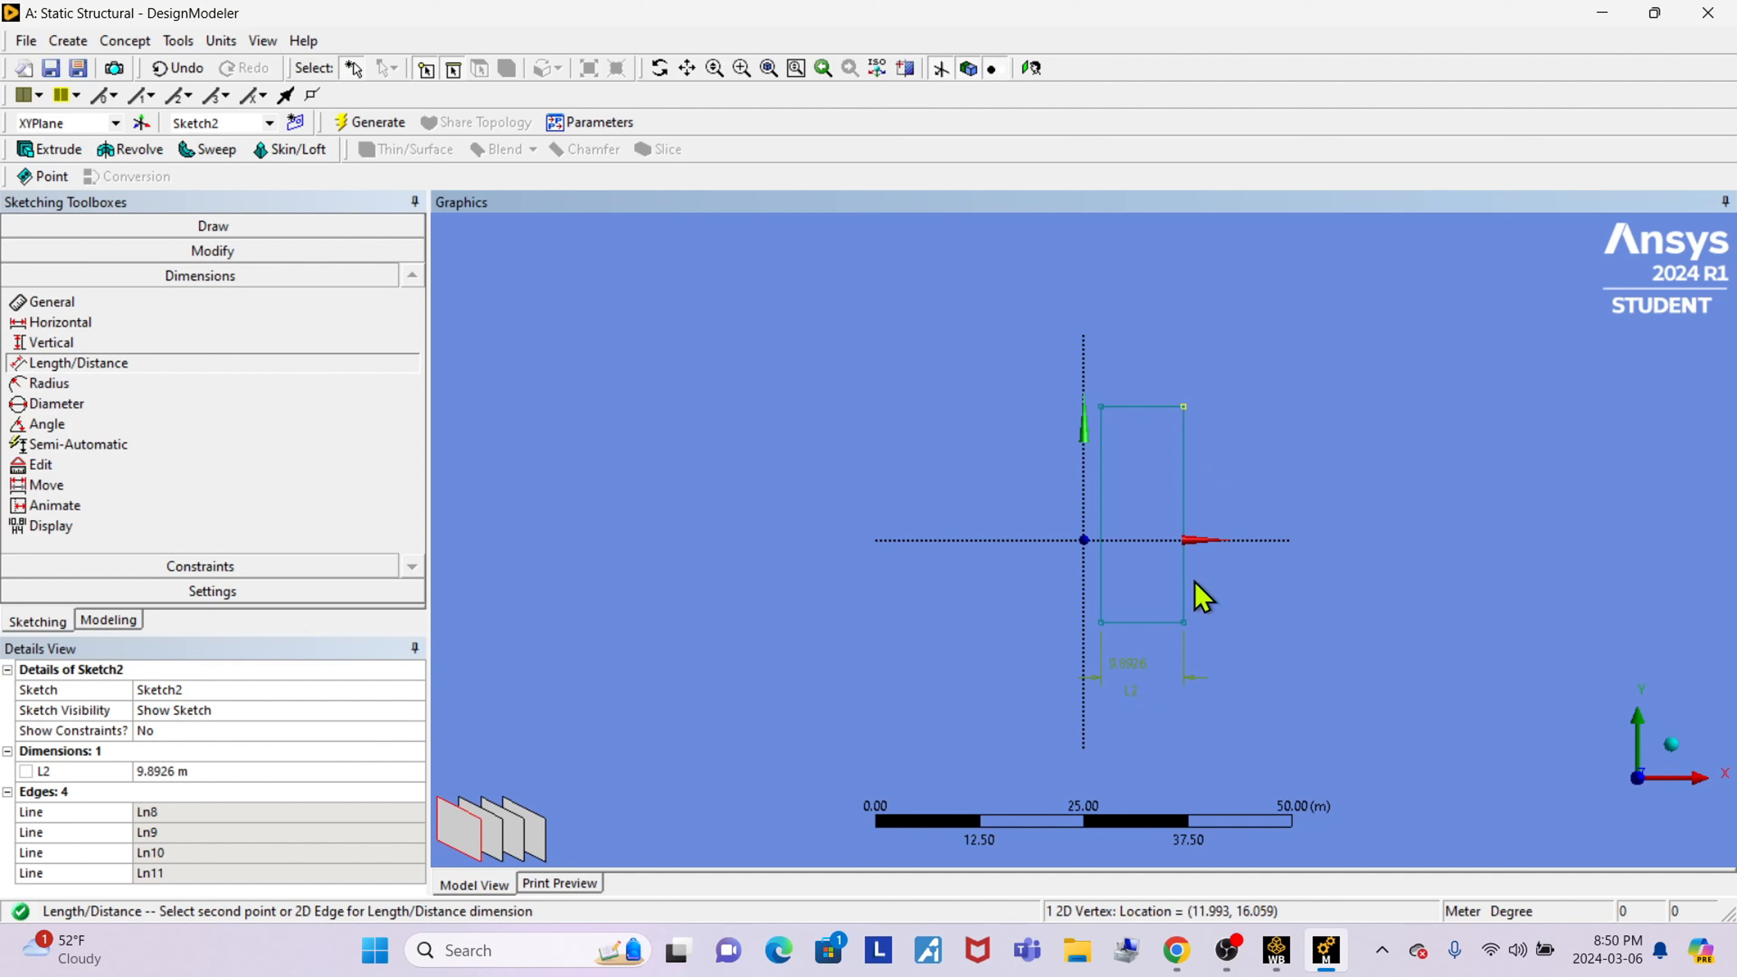
click(1184, 622)
click(1304, 503)
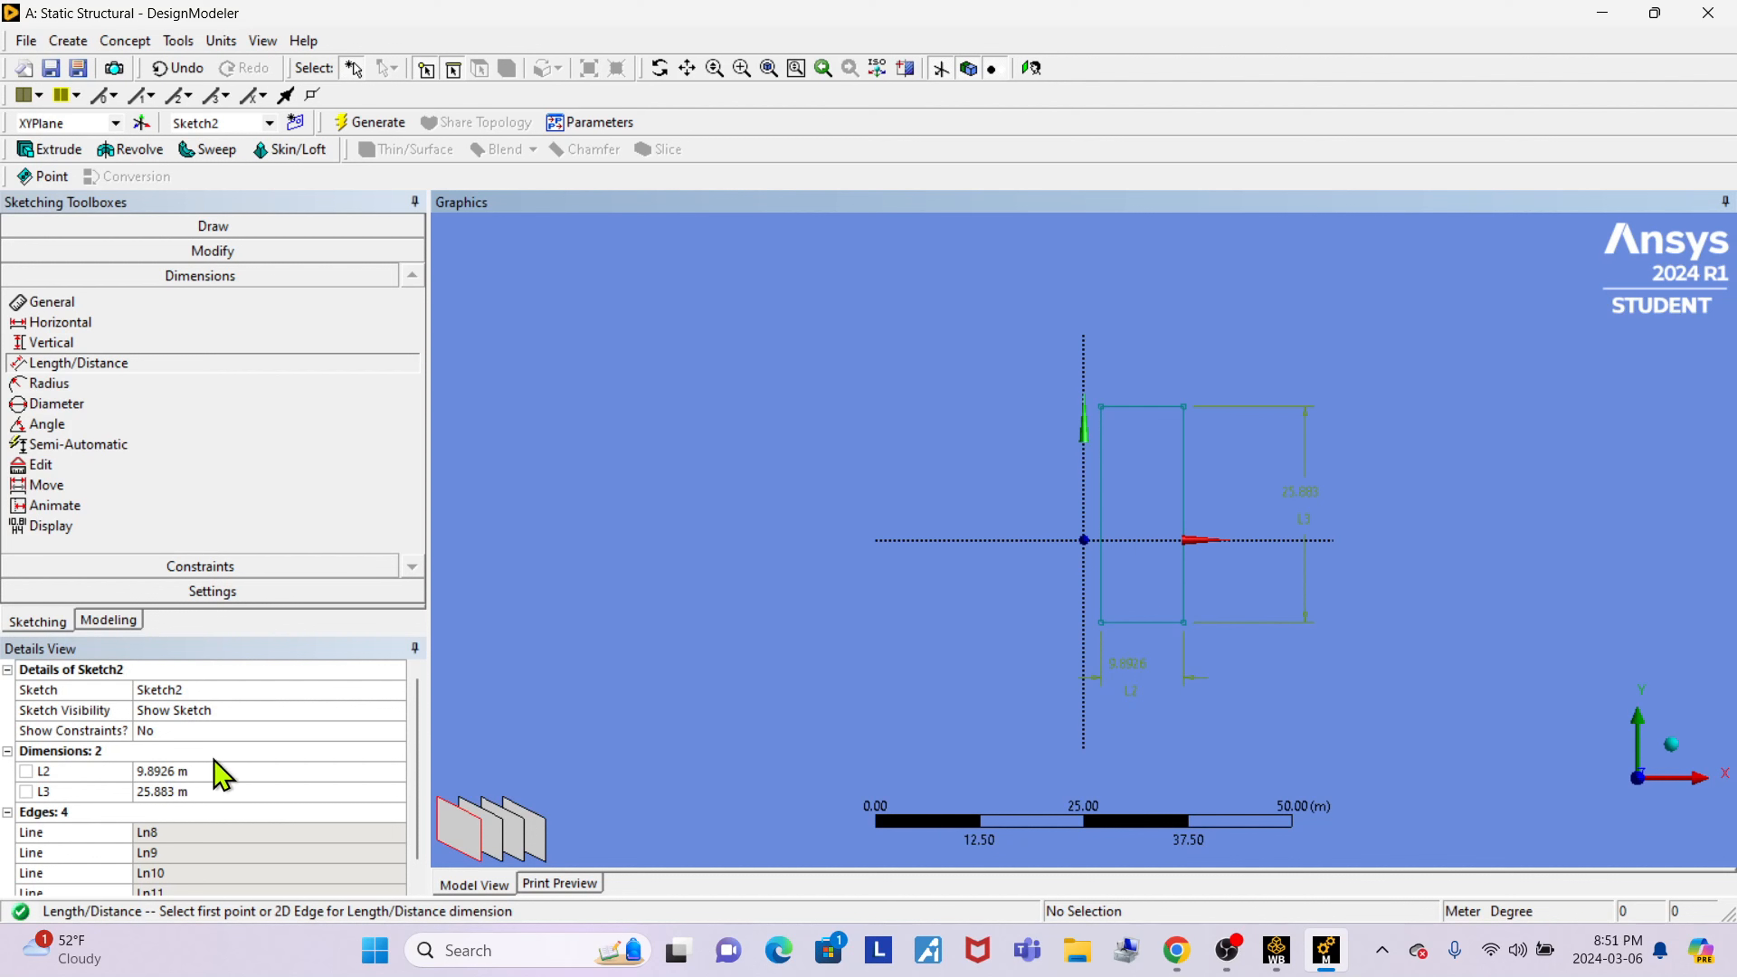
Set the rectangle's width dimension to 25 m.
click(209, 772)
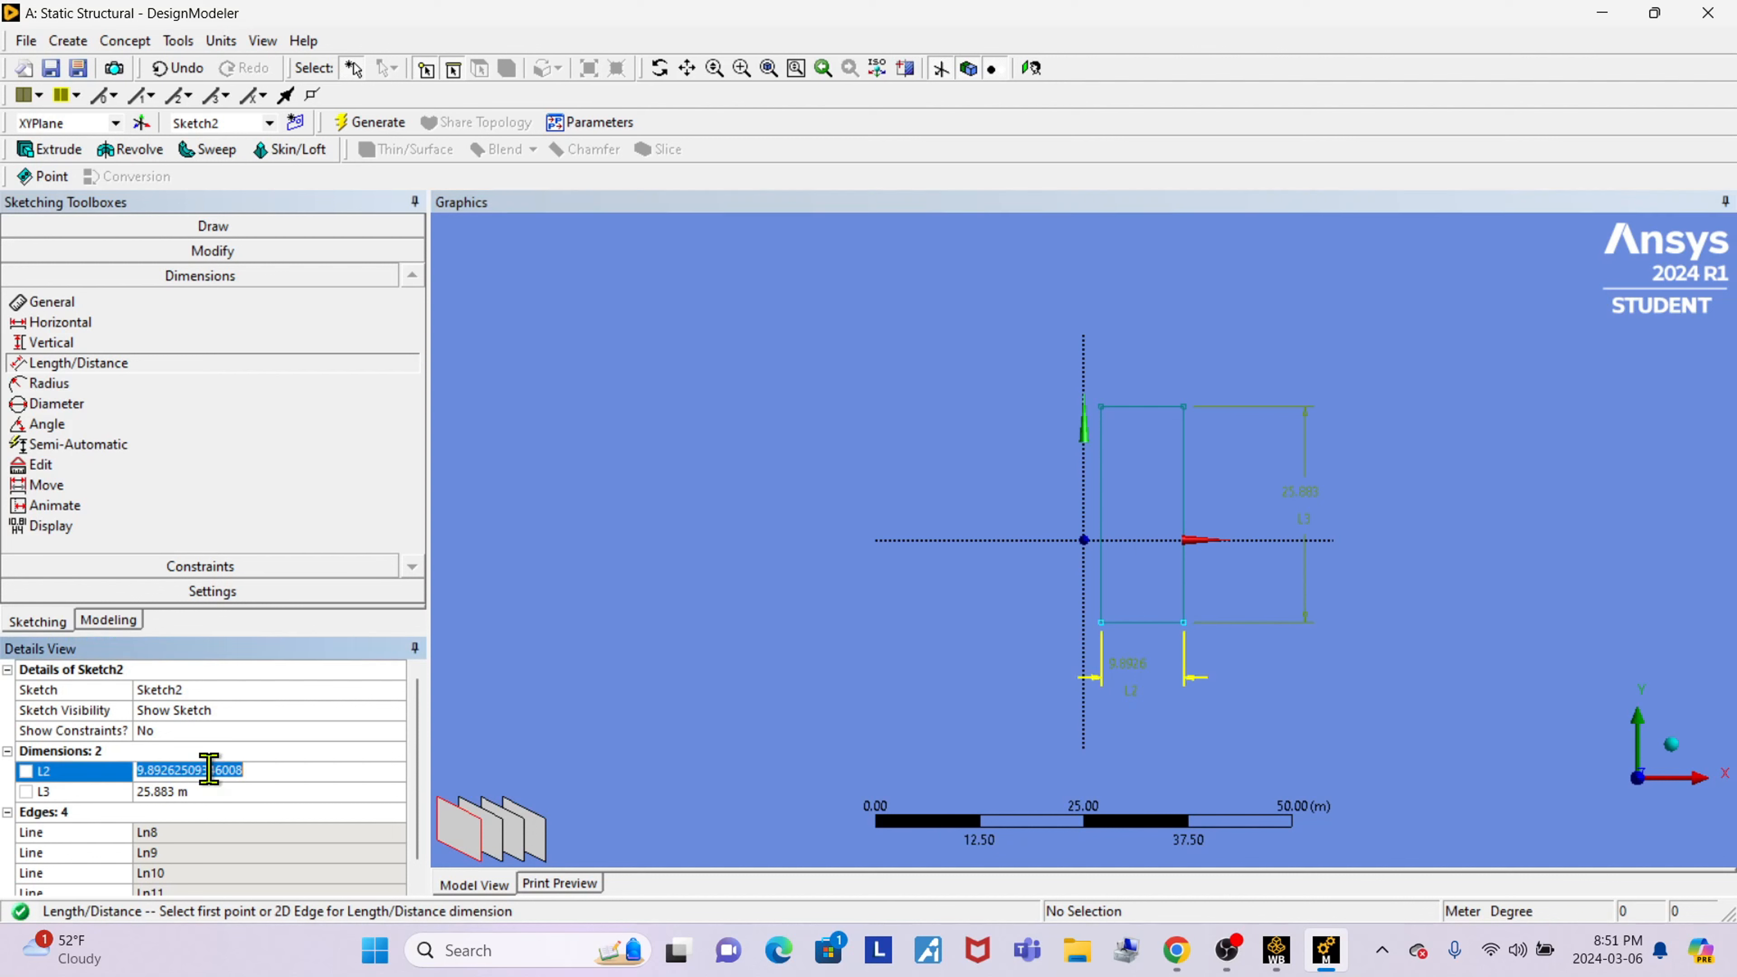
text(2)
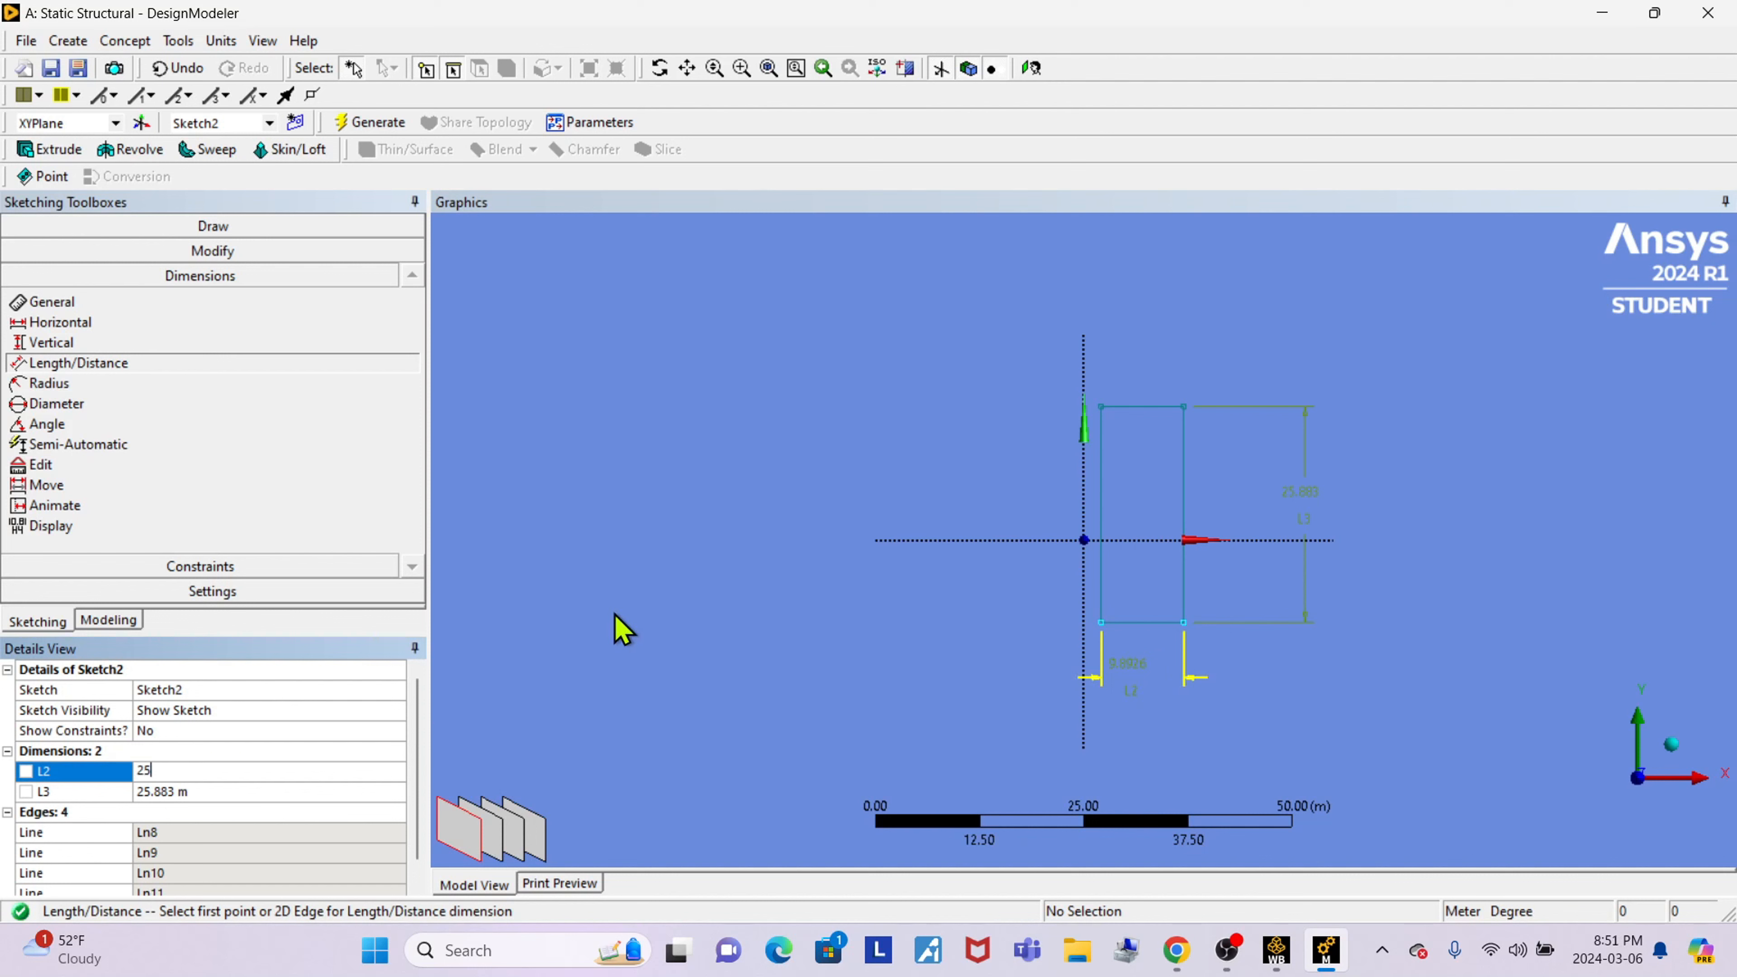
text(5)
key(Return)
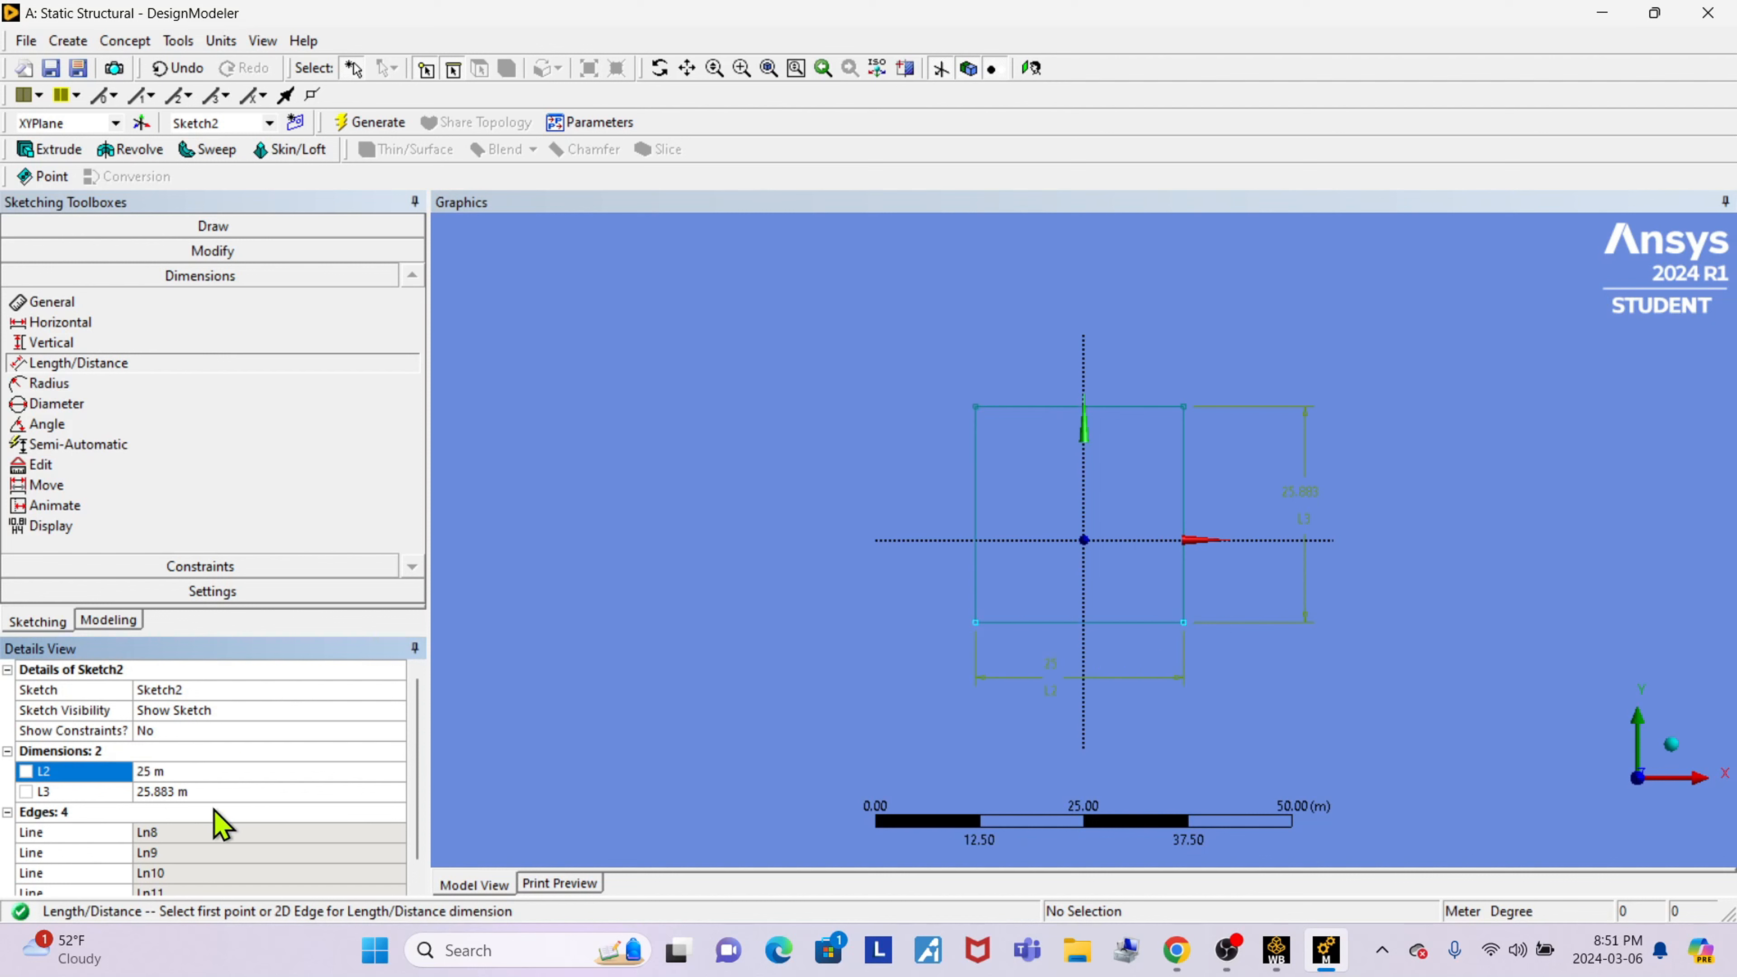
Set the rectangle's width to 5 m and its height to 30 m.
click(188, 772)
text(5)
key(Return)
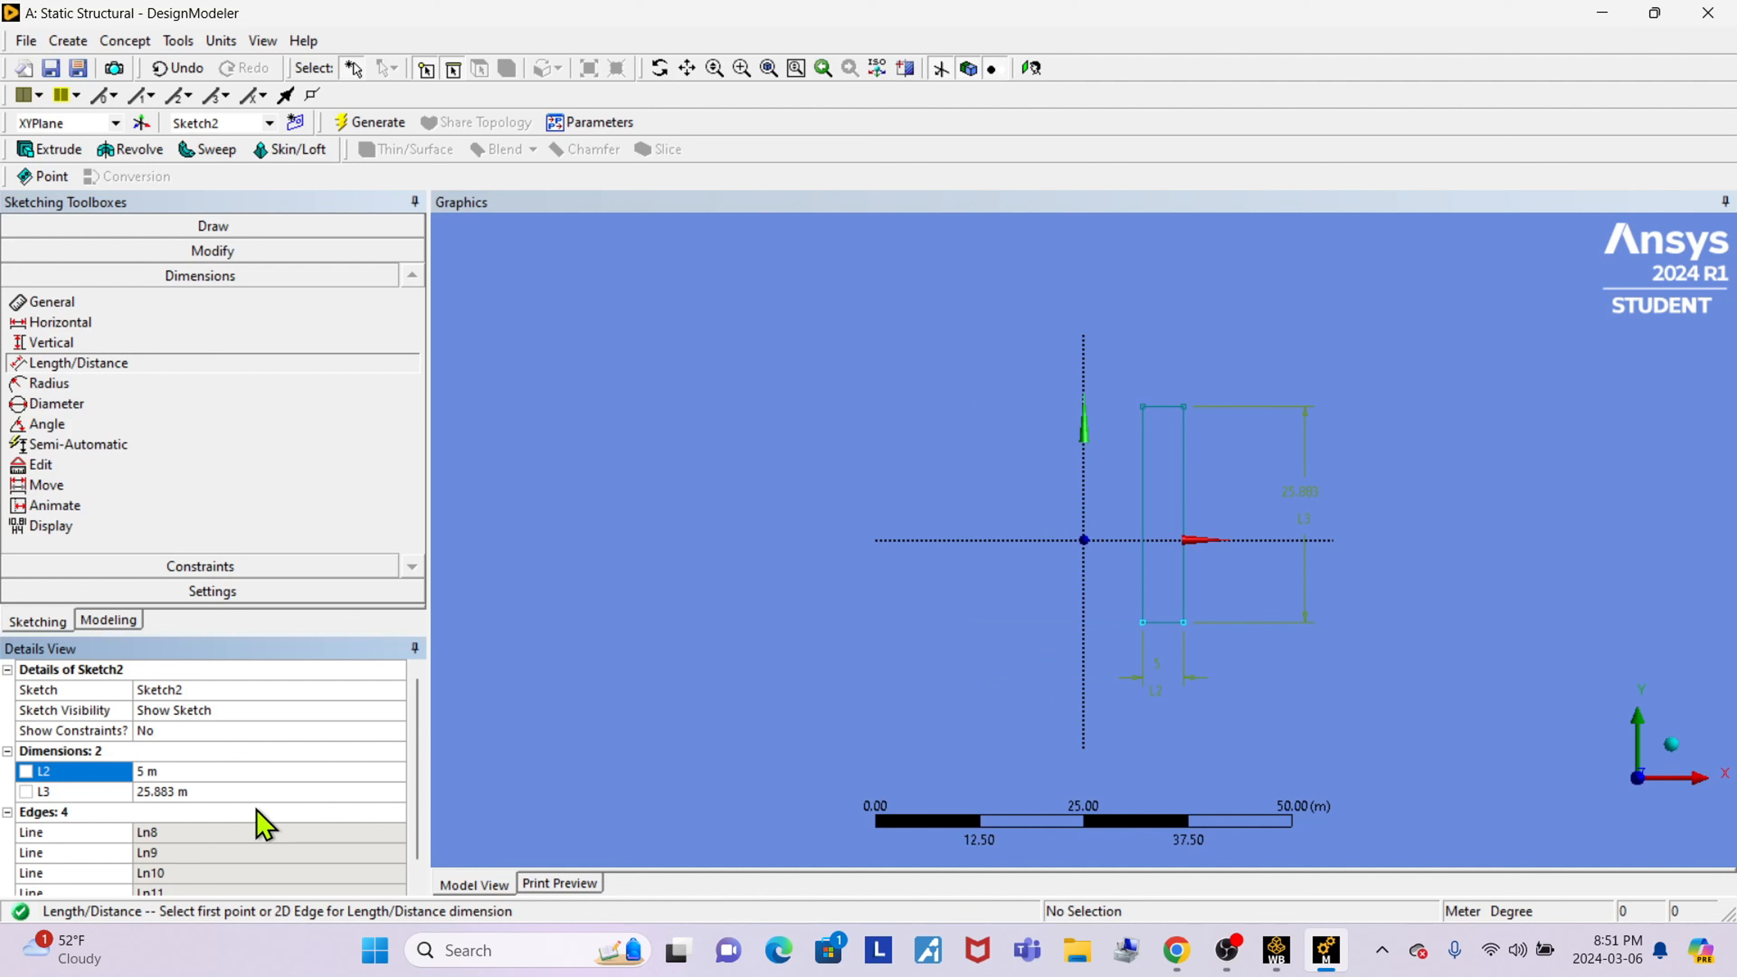
click(227, 790)
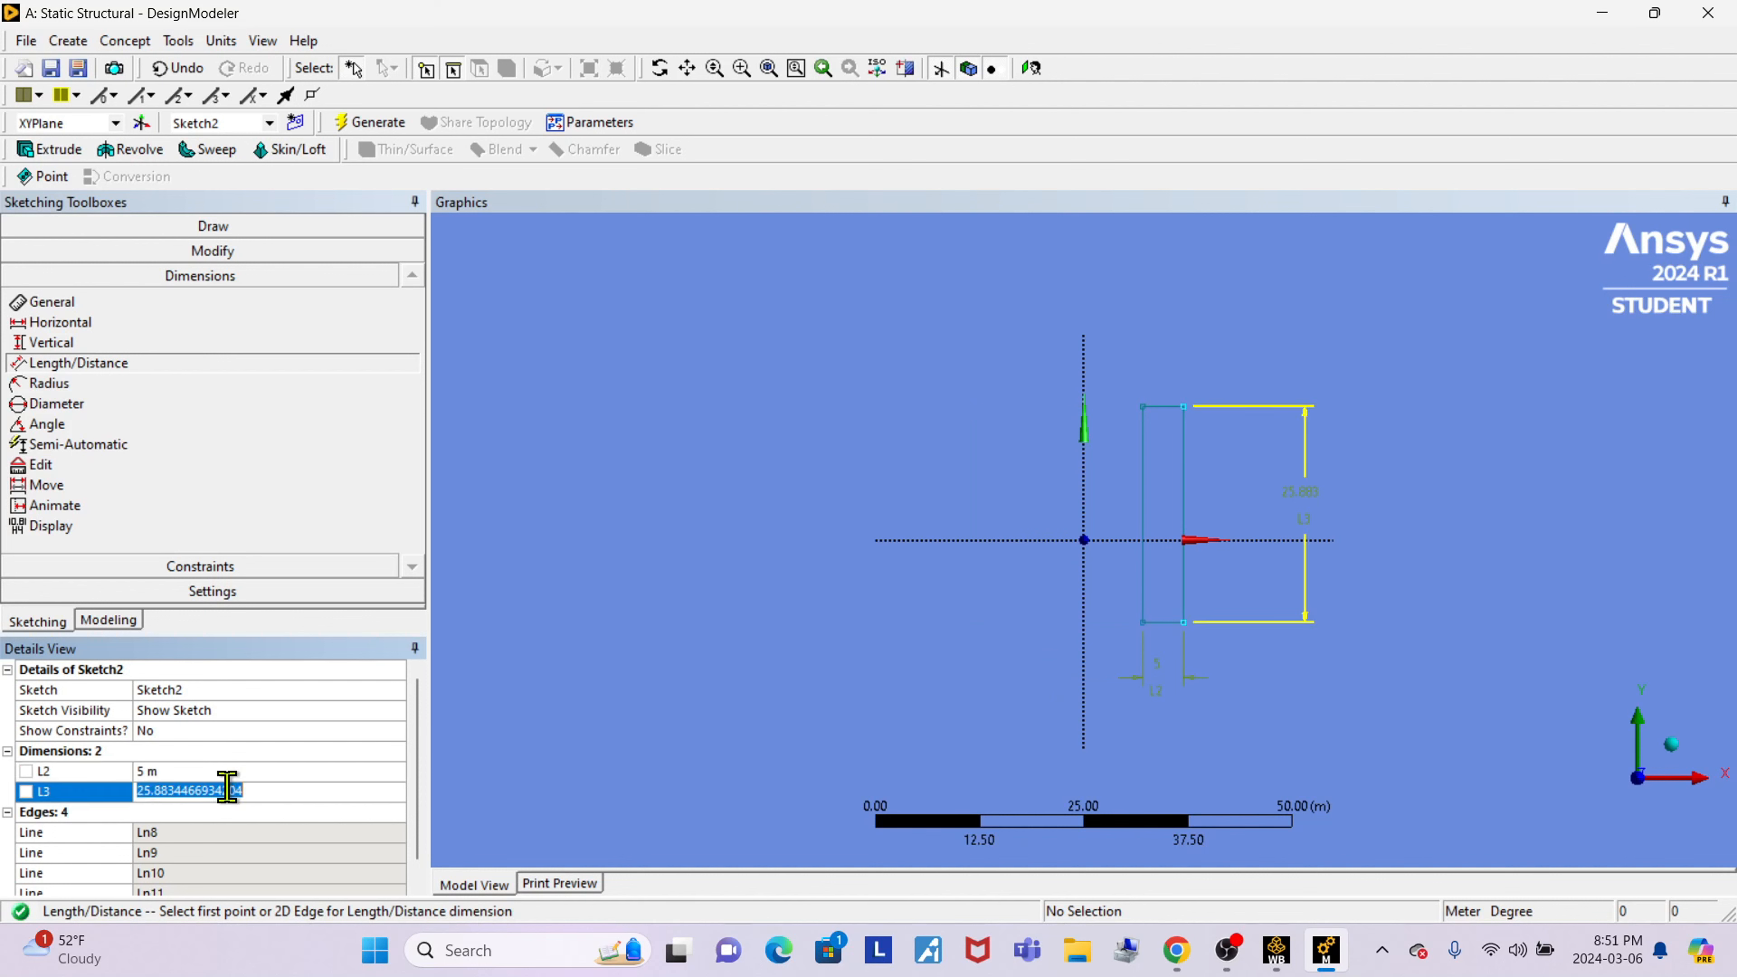
text(30)
key(Return)
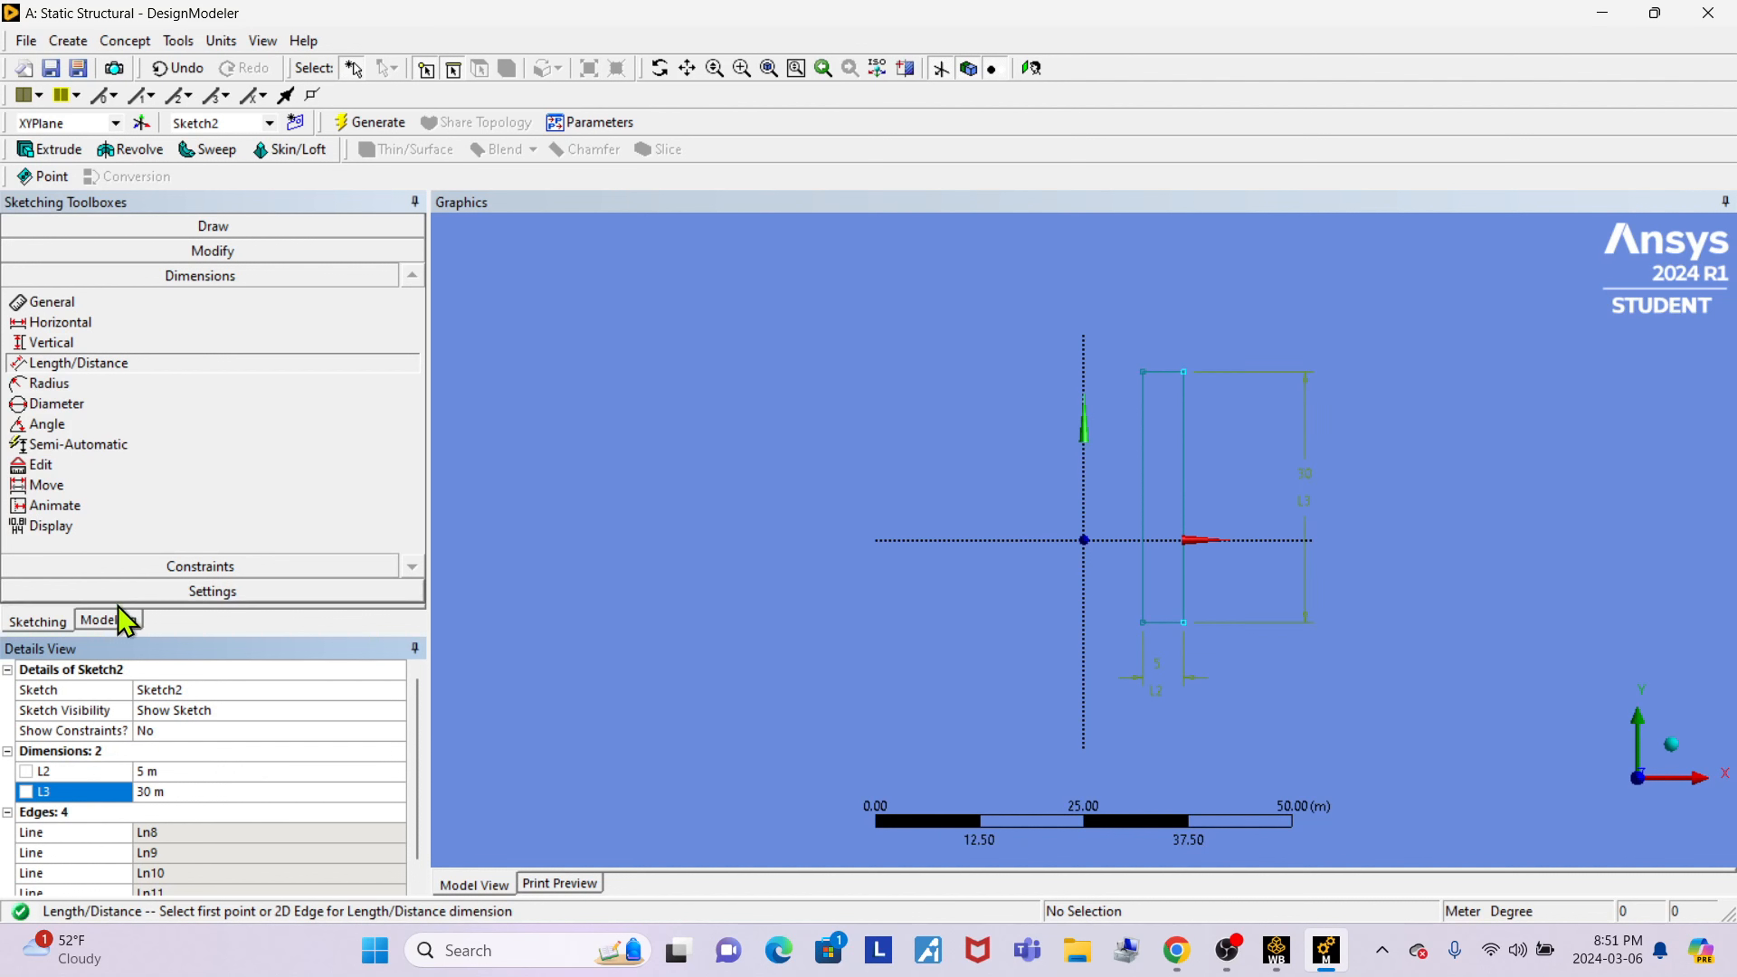
Dimension the distance from the rectangle's lower corner nearest the Y axis to that axis and set it to 10 m.
click(136, 363)
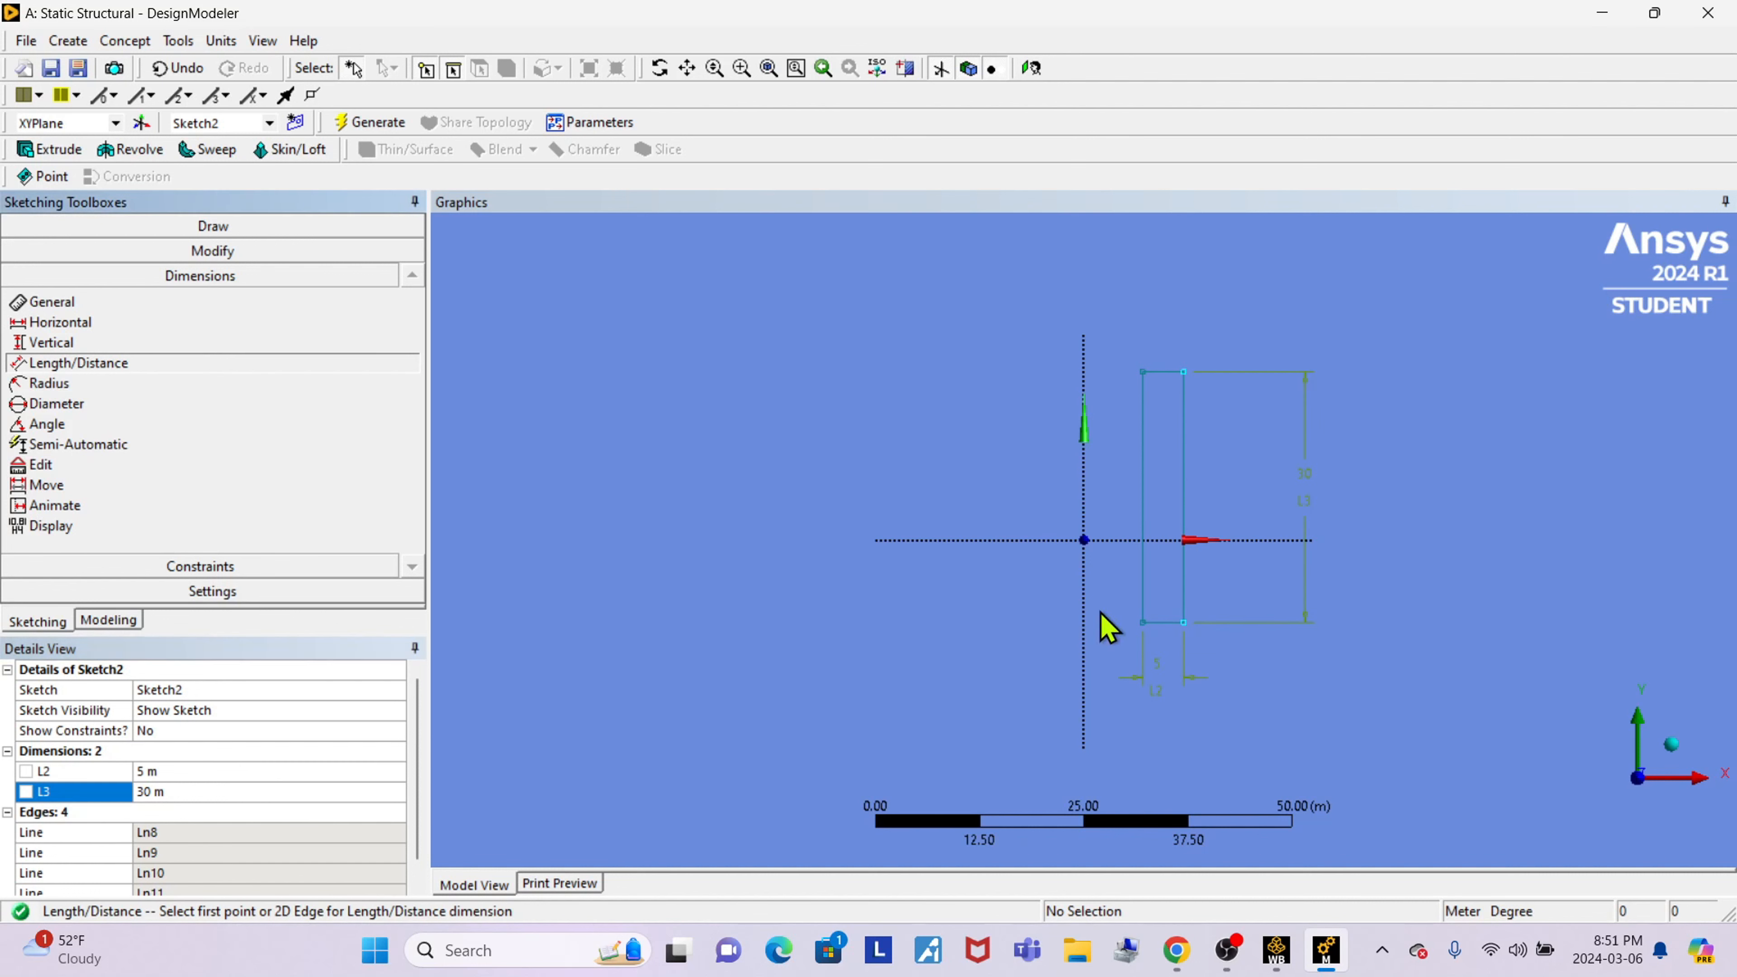
click(1143, 623)
click(1142, 623)
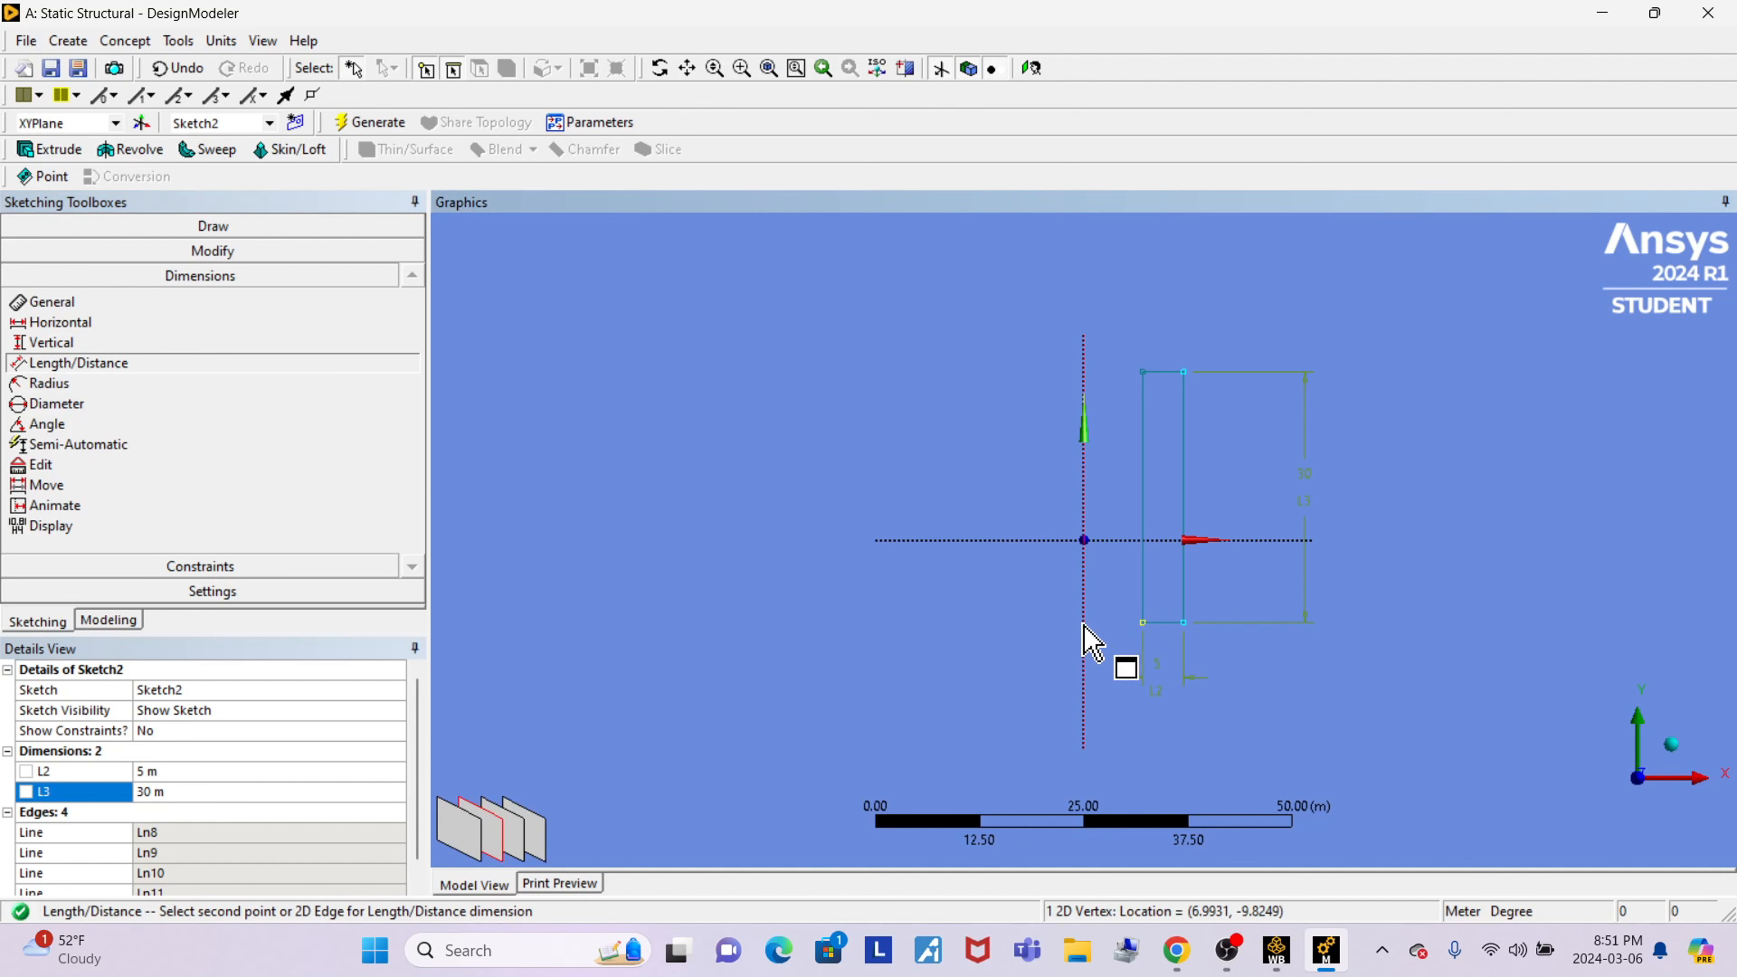
click(1084, 633)
click(1119, 731)
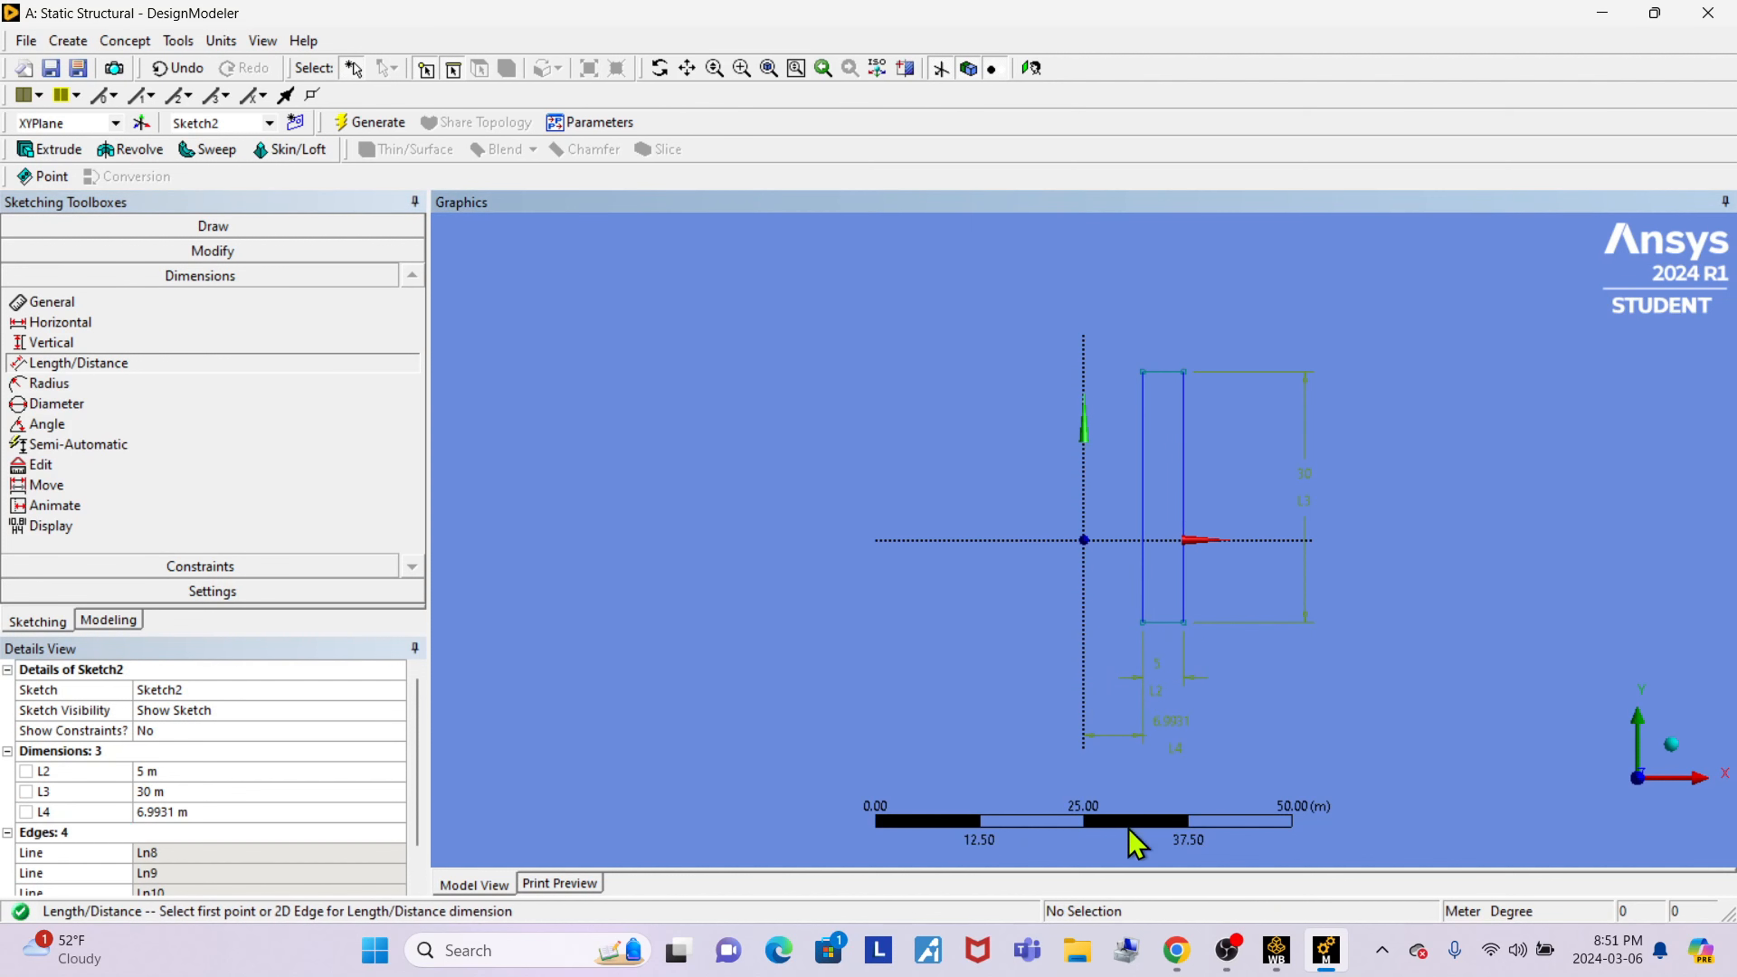
click(212, 811)
text(1)
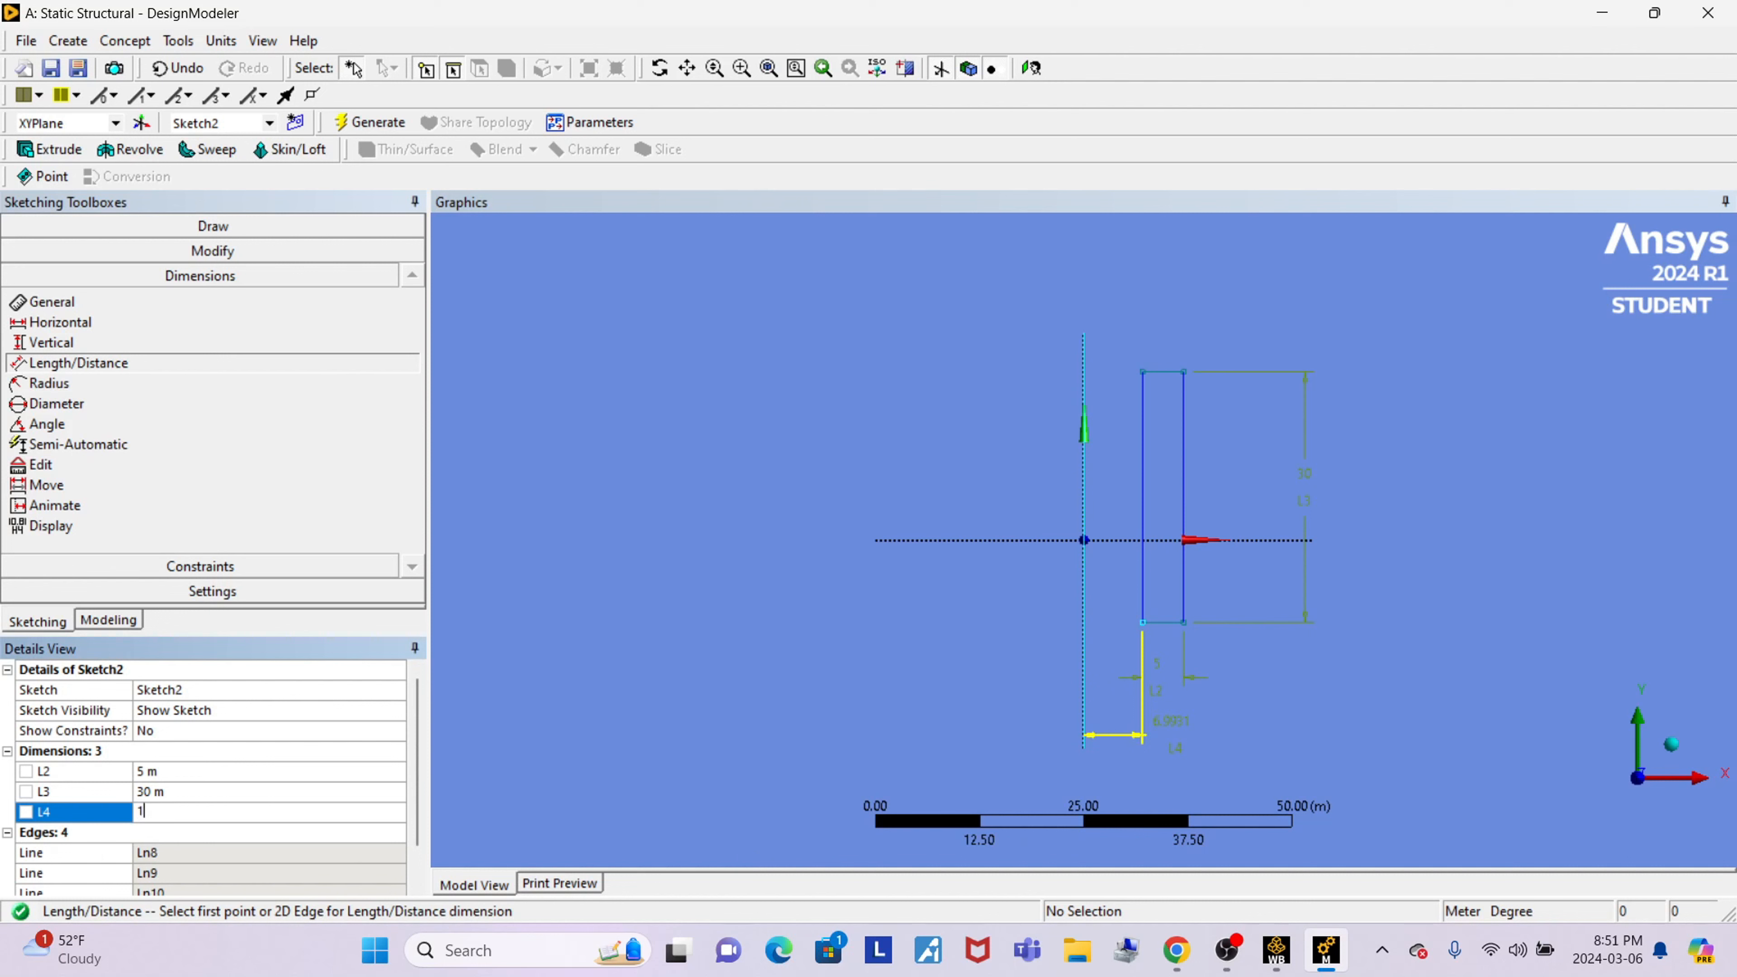
text(0)
click(529, 673)
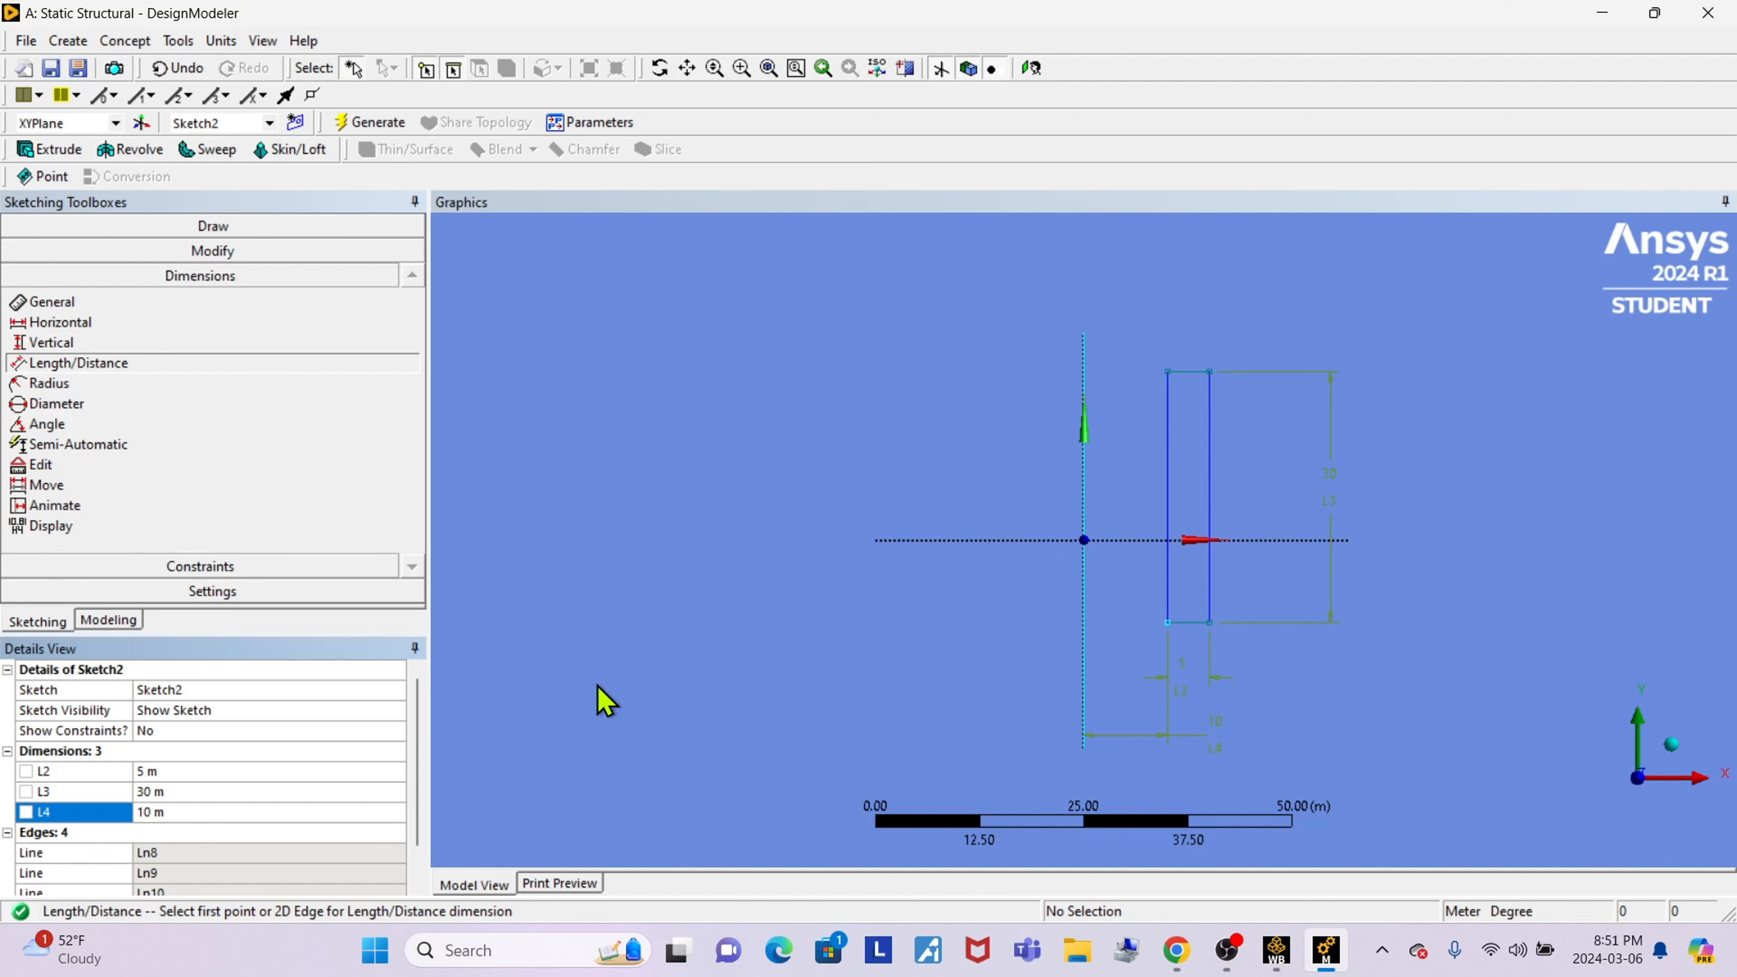
Start a Revolve feature and assign the rectangle sketch as its geometry.
click(154, 152)
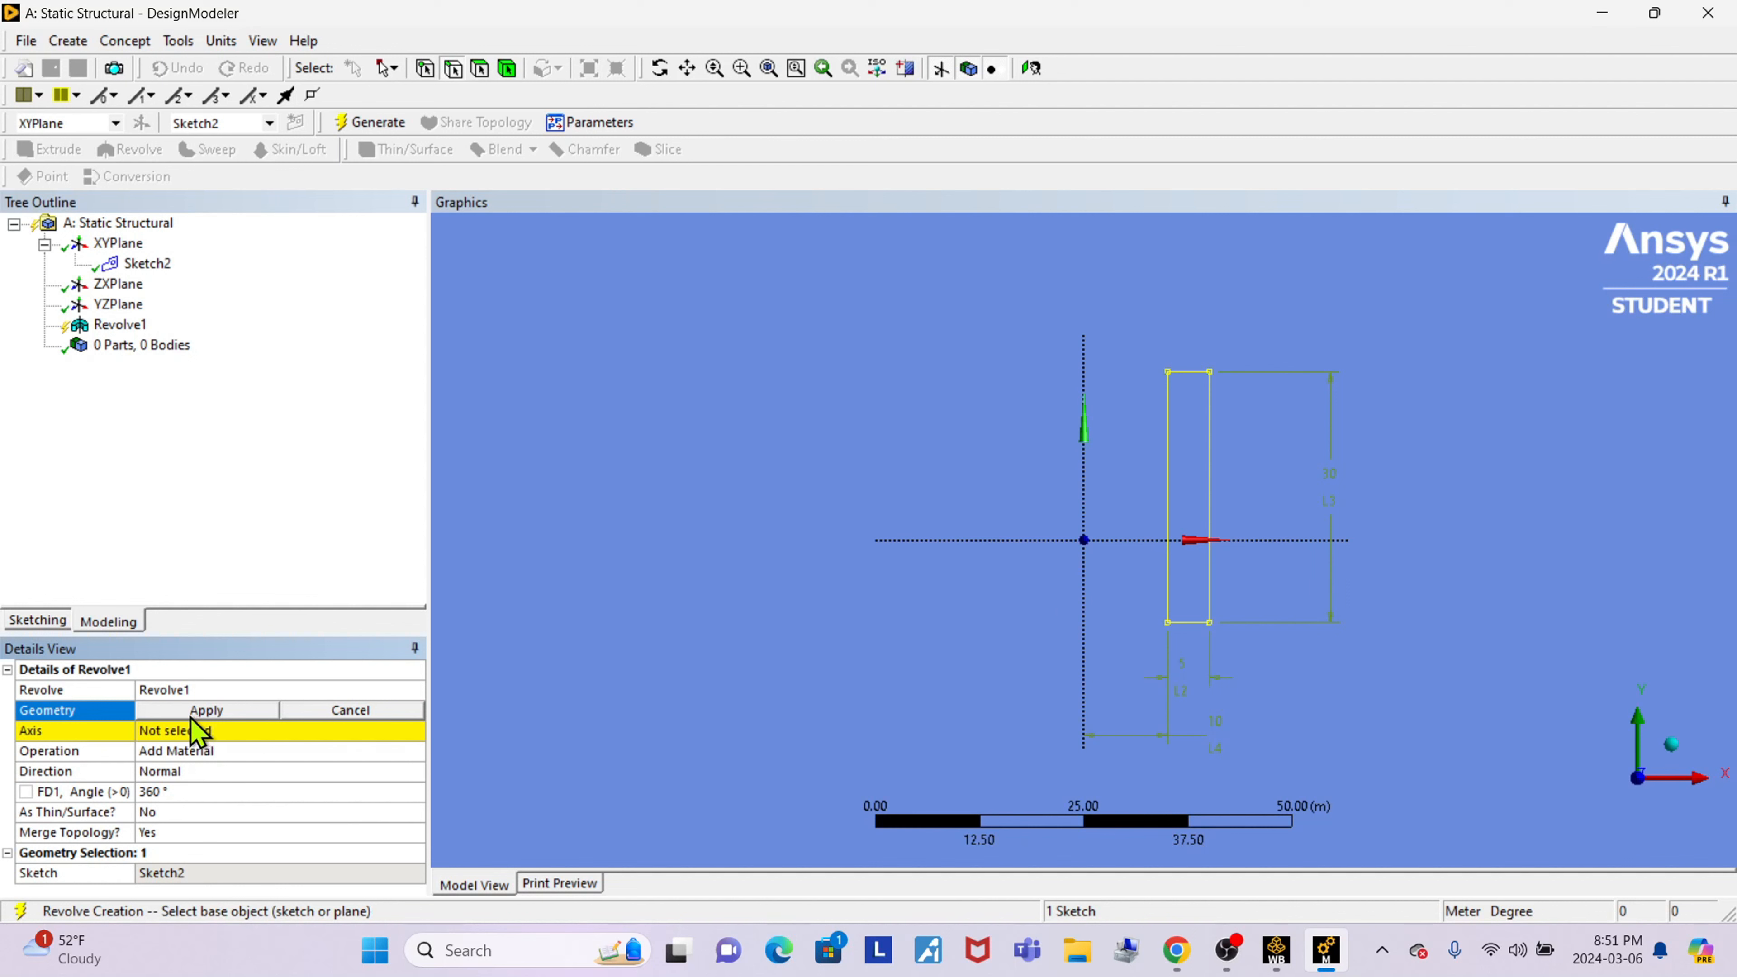
click(151, 264)
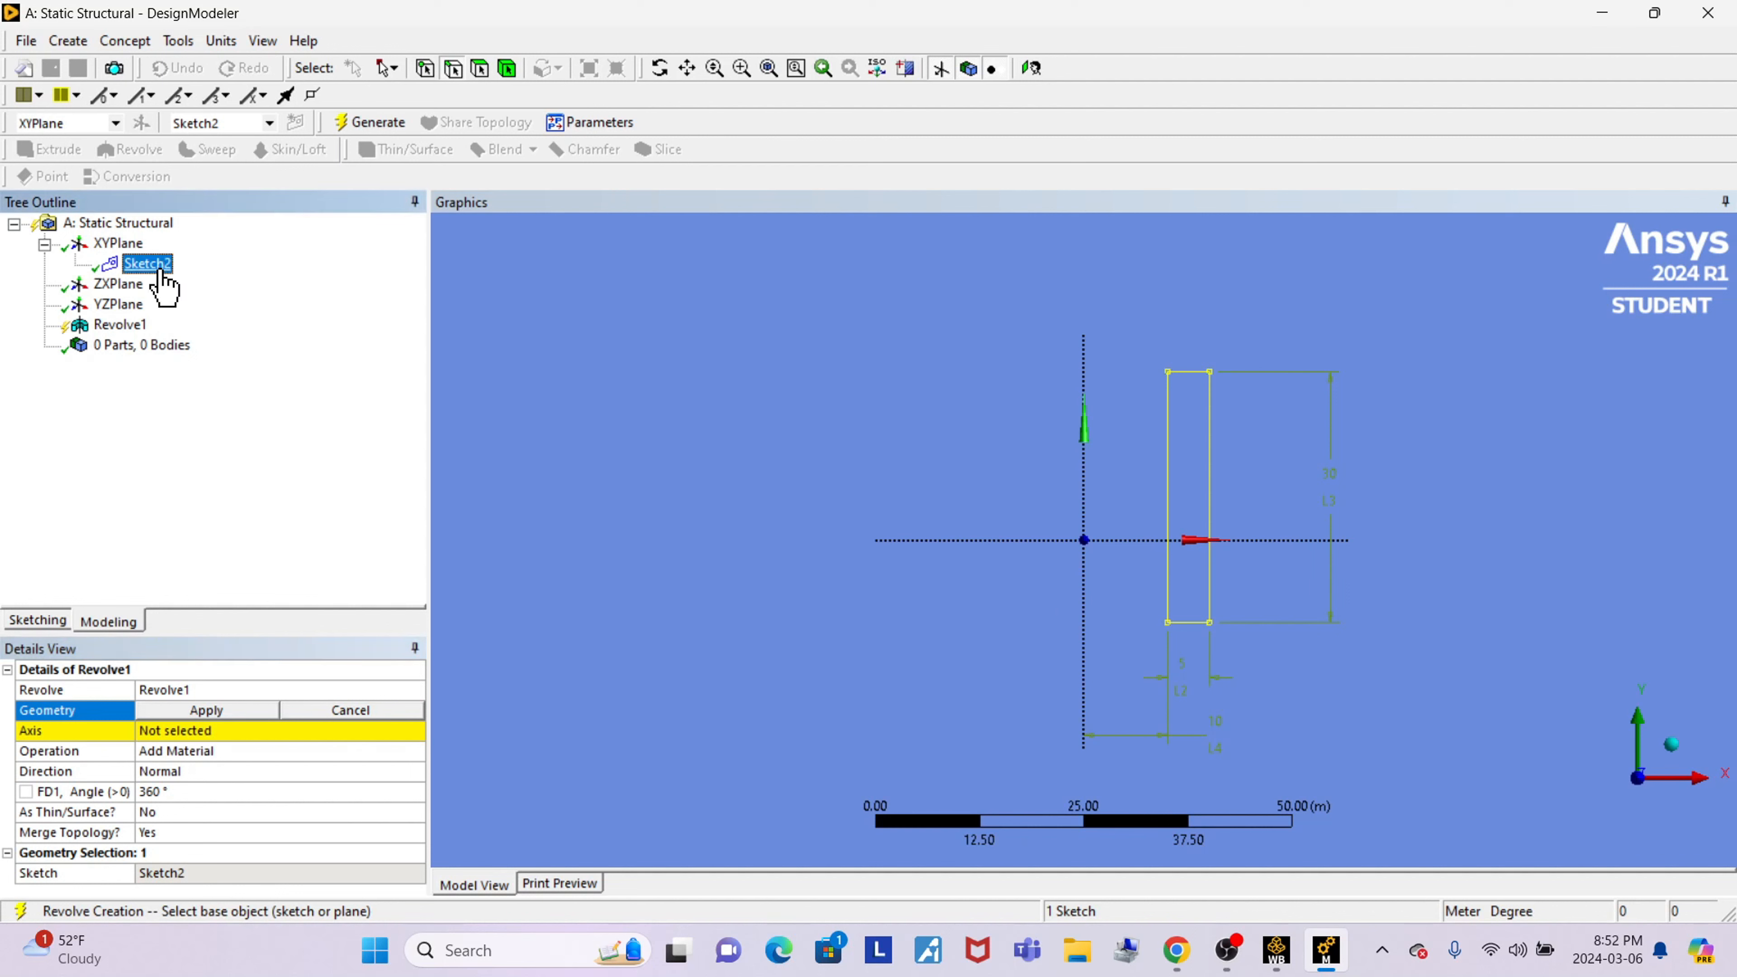
click(219, 714)
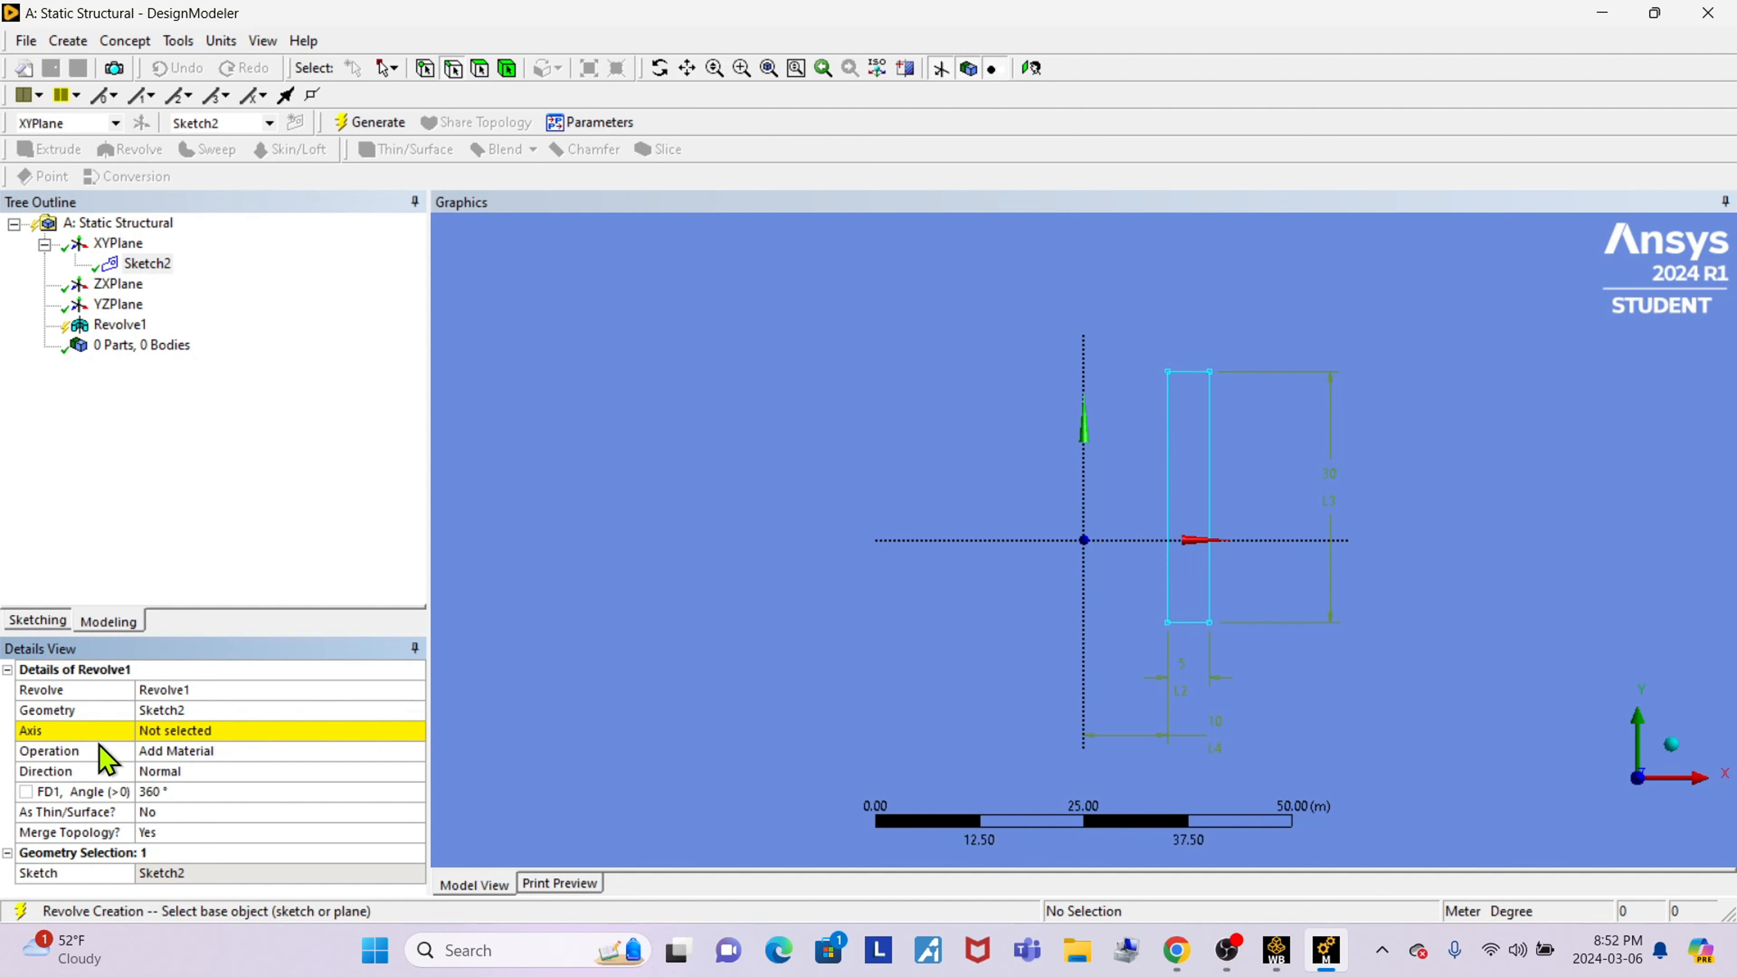
Assign the vertical Y axis as the revolve axis, with its direction arrow pointing upward.
click(208, 731)
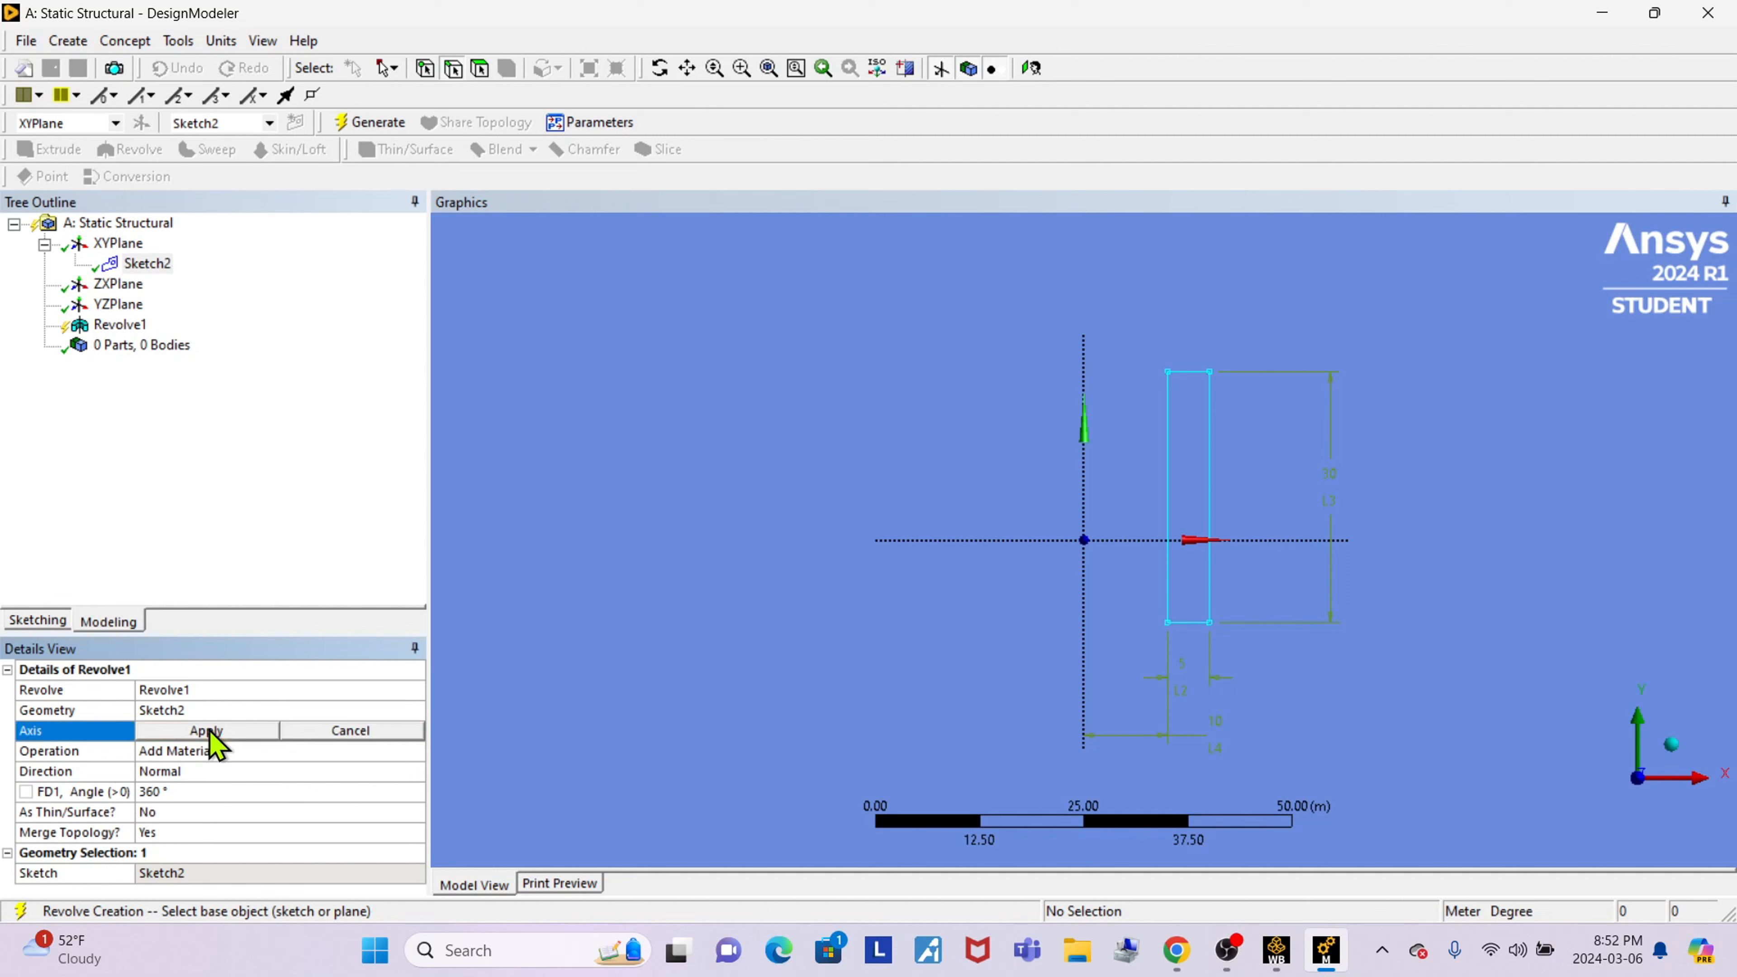
click(1083, 459)
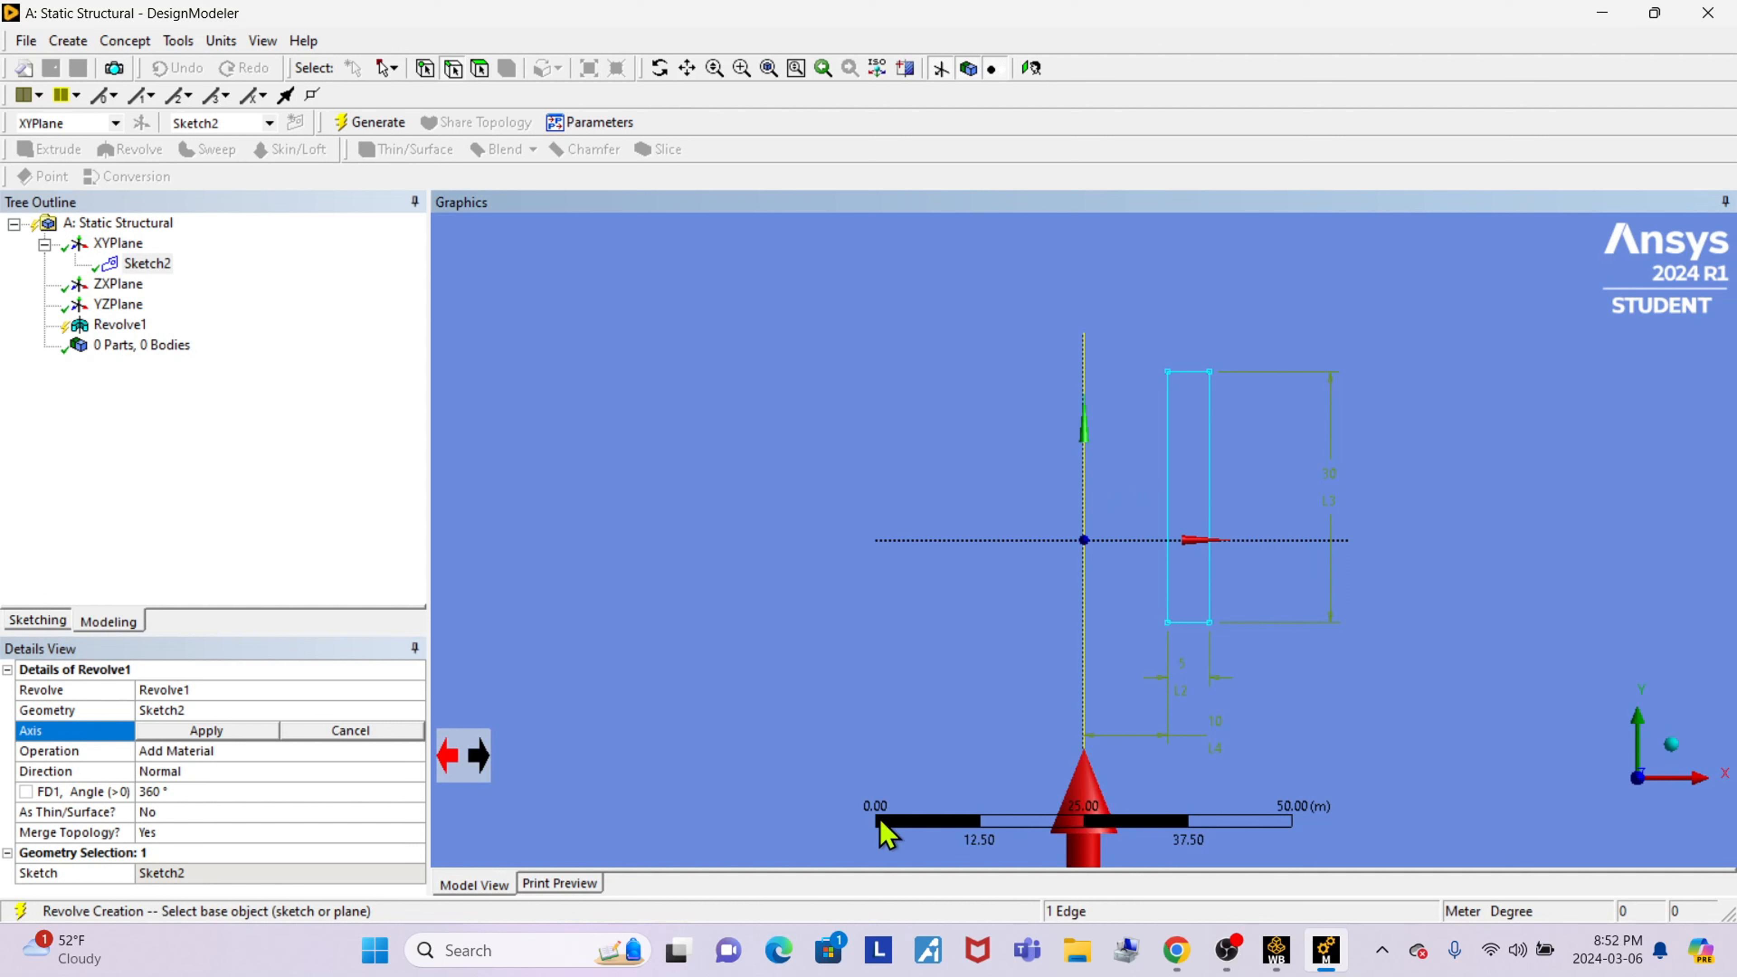
click(479, 755)
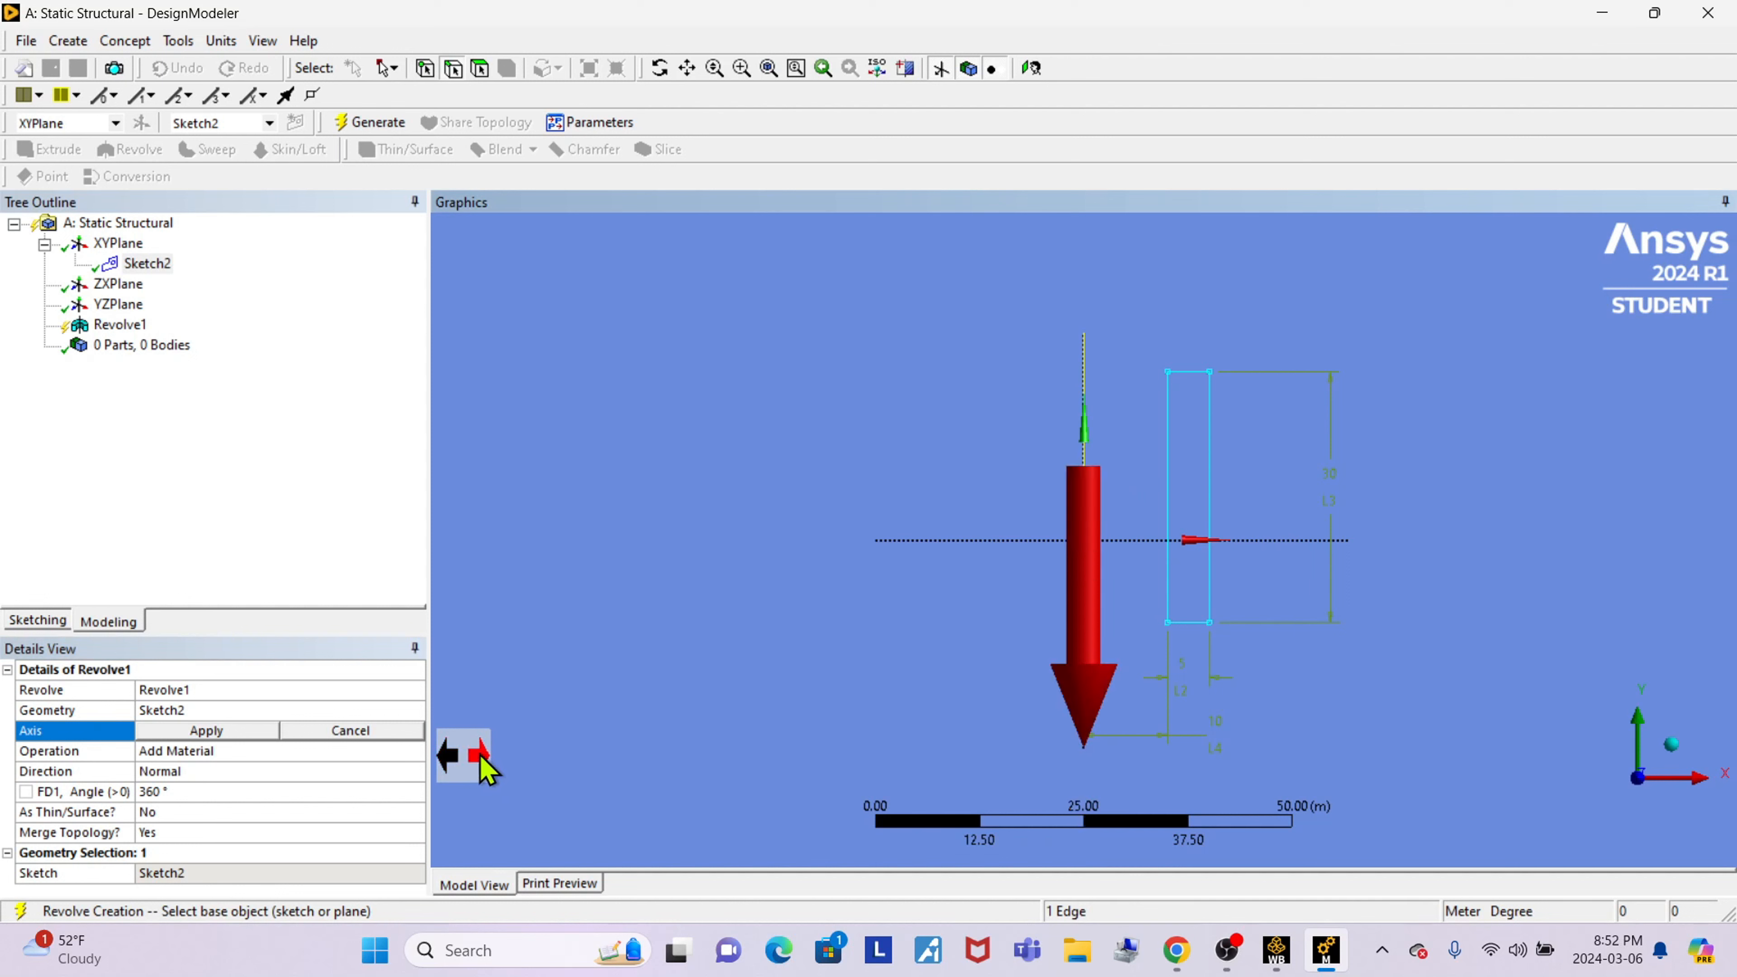
click(452, 761)
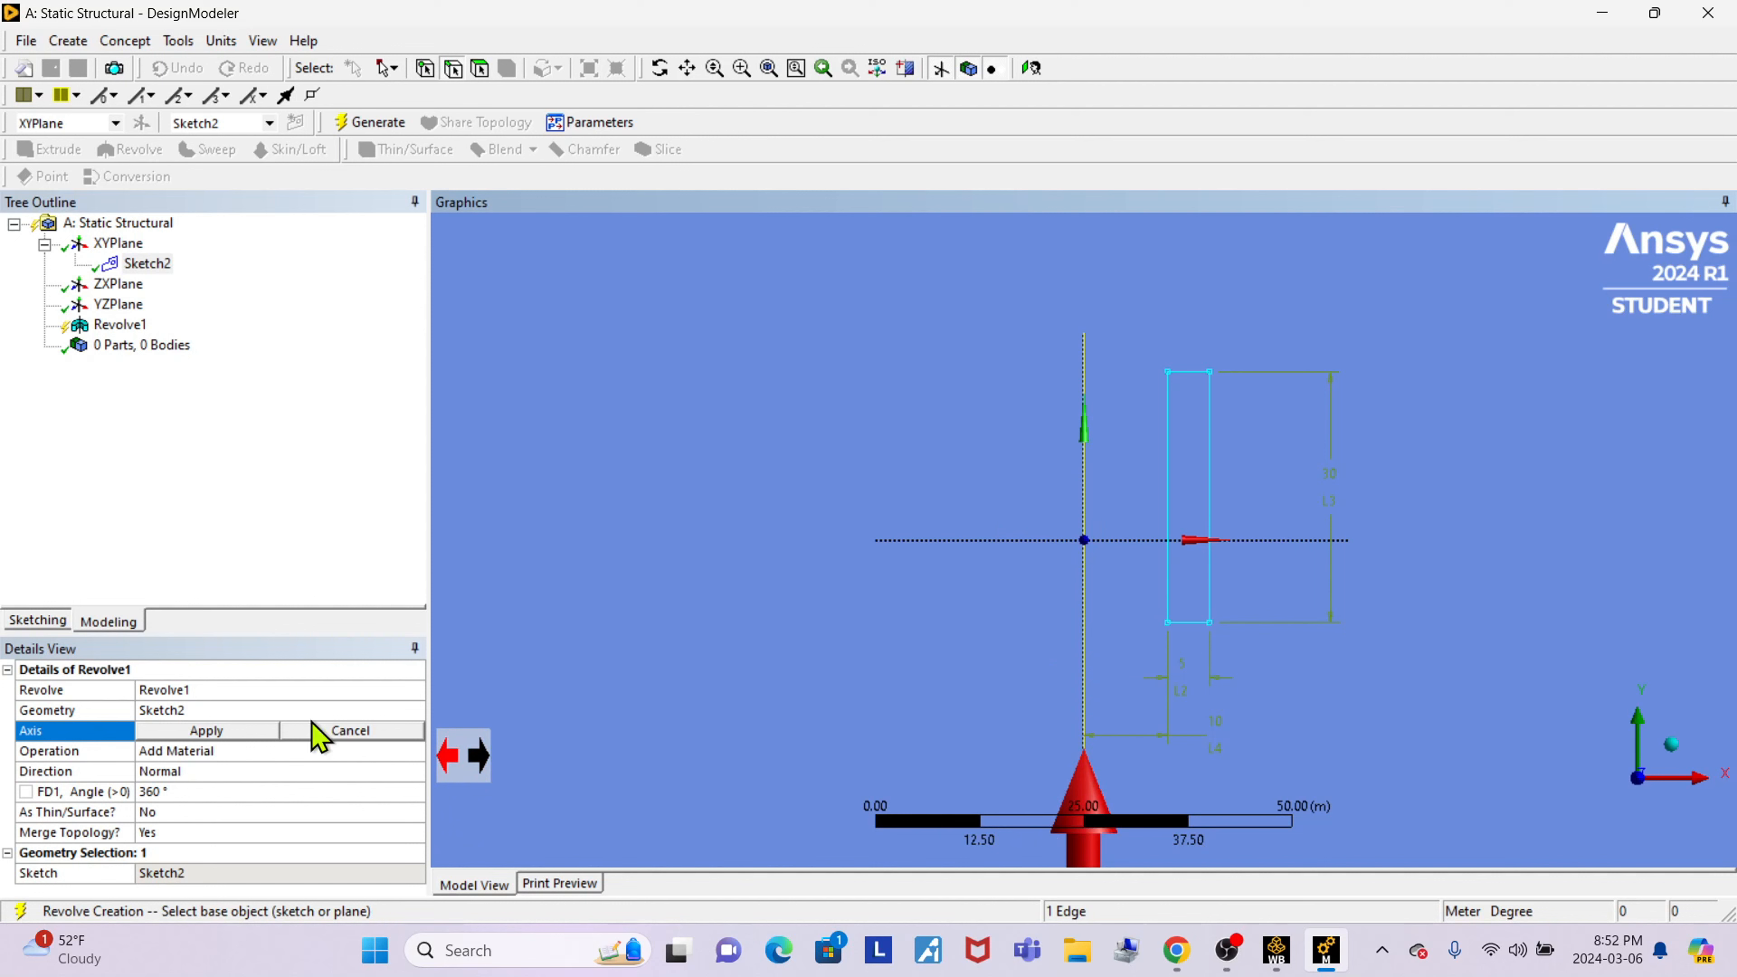
click(214, 729)
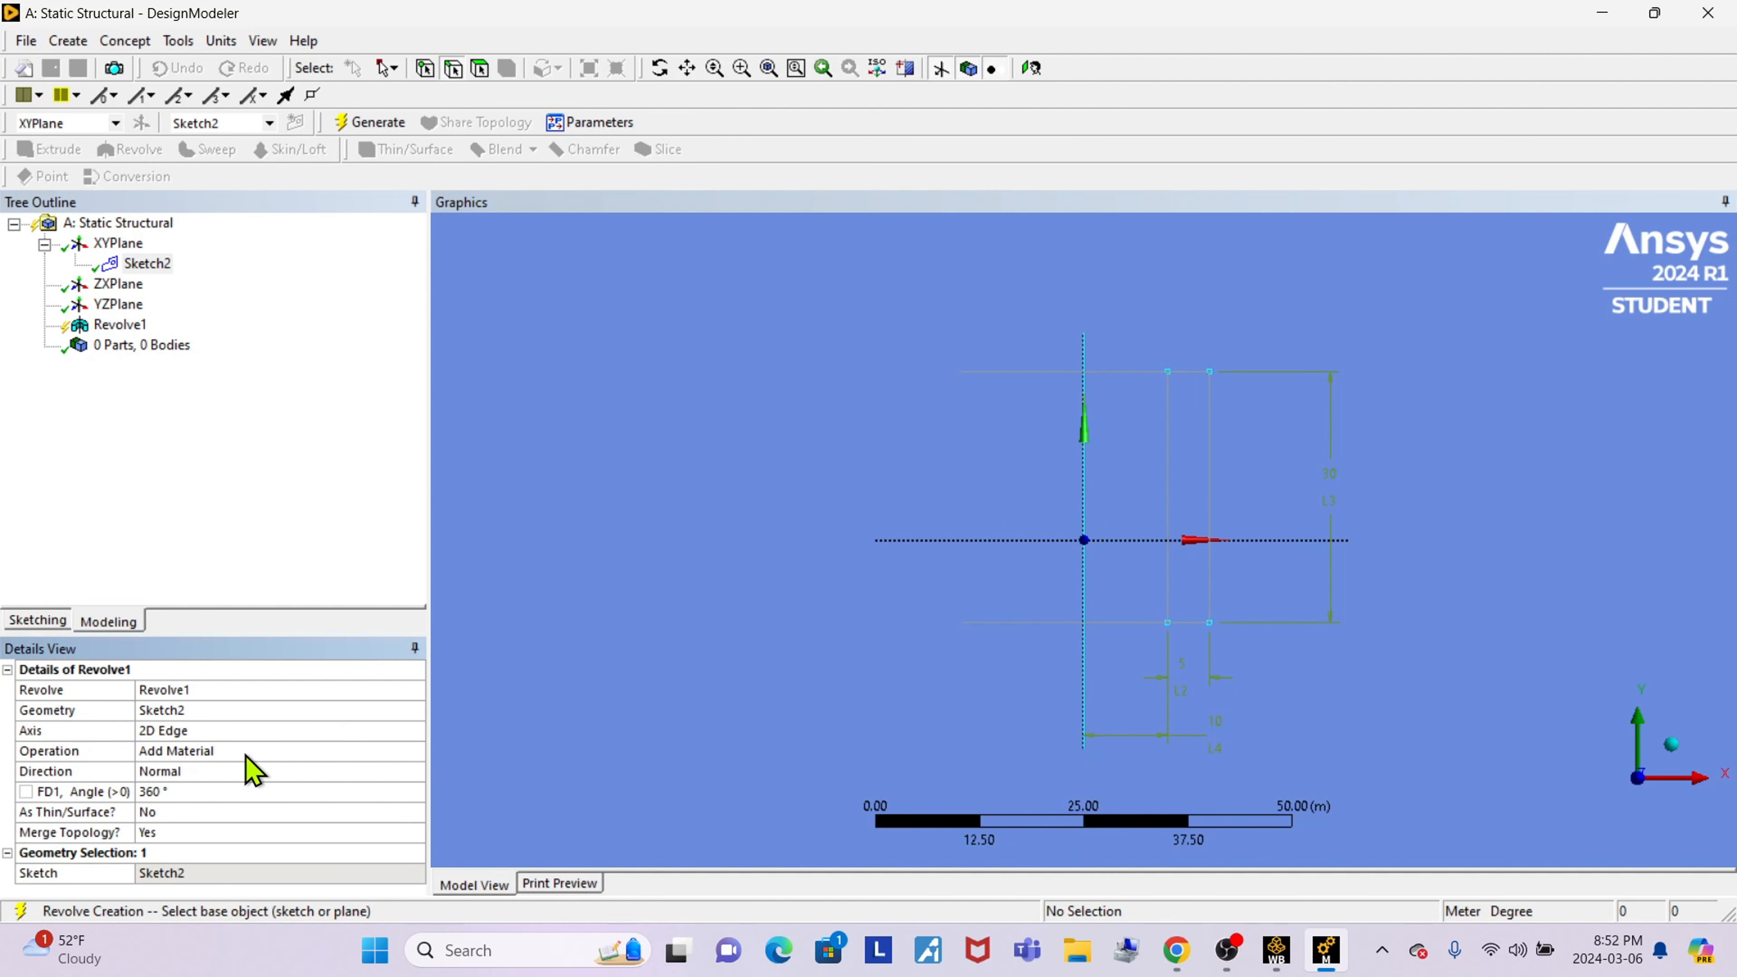
Keep the revolve operation at Add Material and the direction at Normal, and generate the 360° revolved body.
click(247, 753)
click(415, 751)
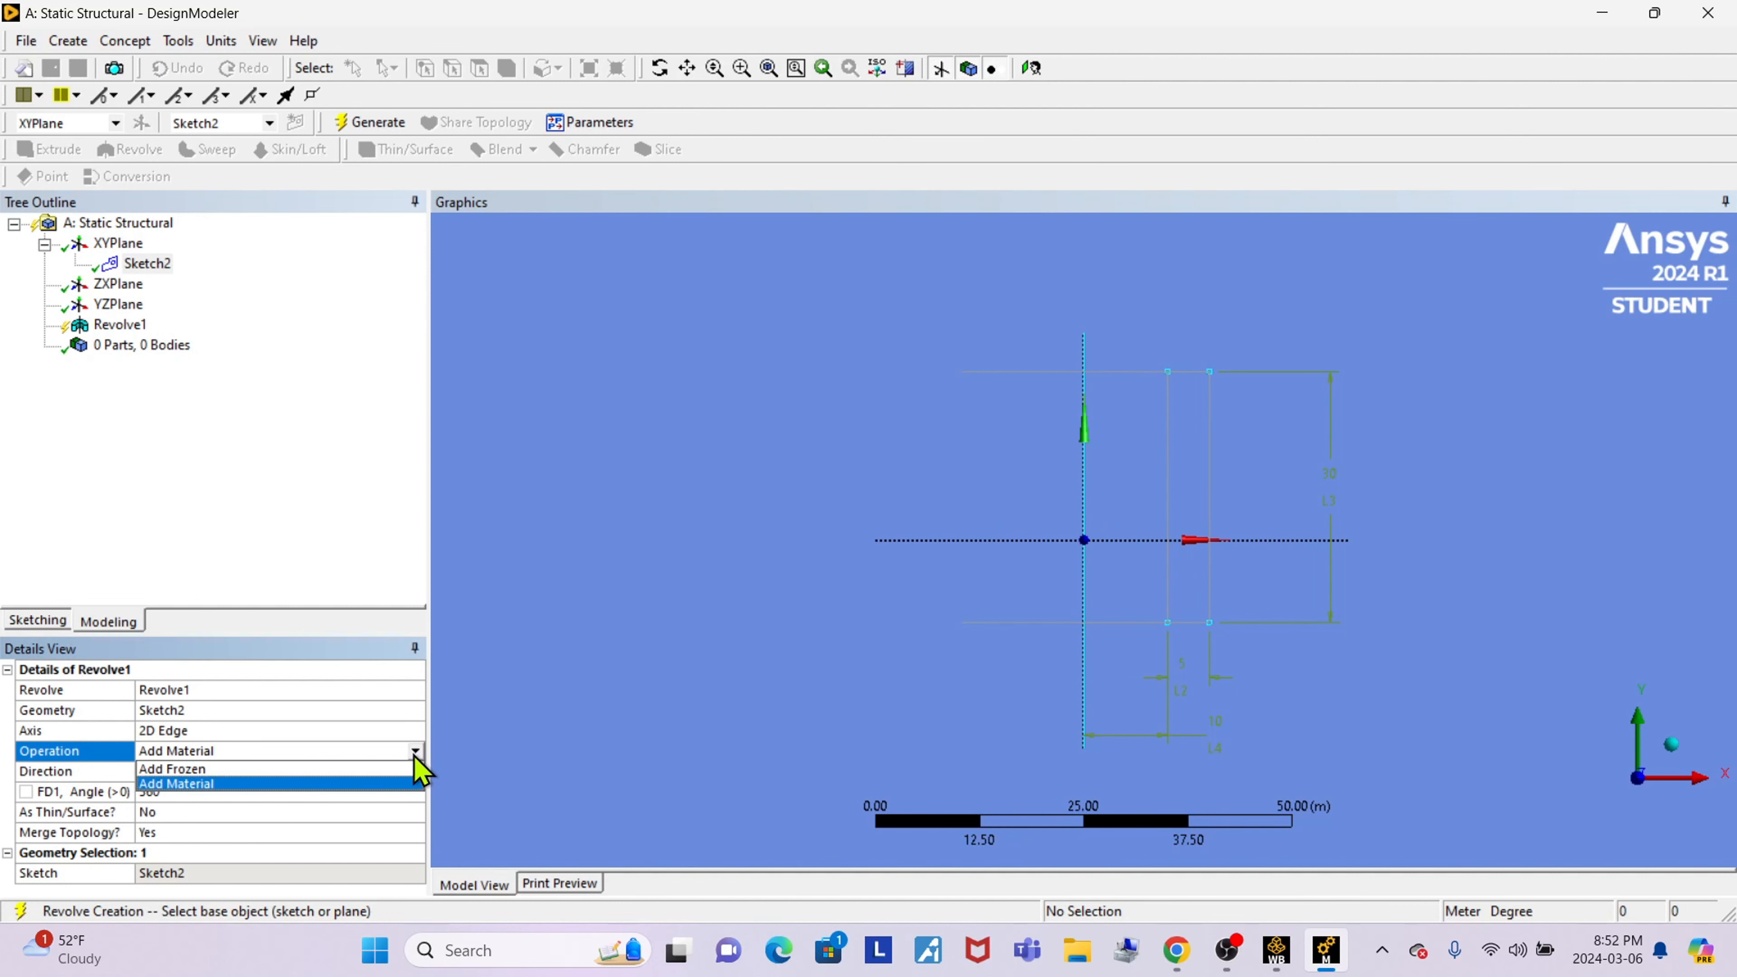
click(221, 786)
click(233, 773)
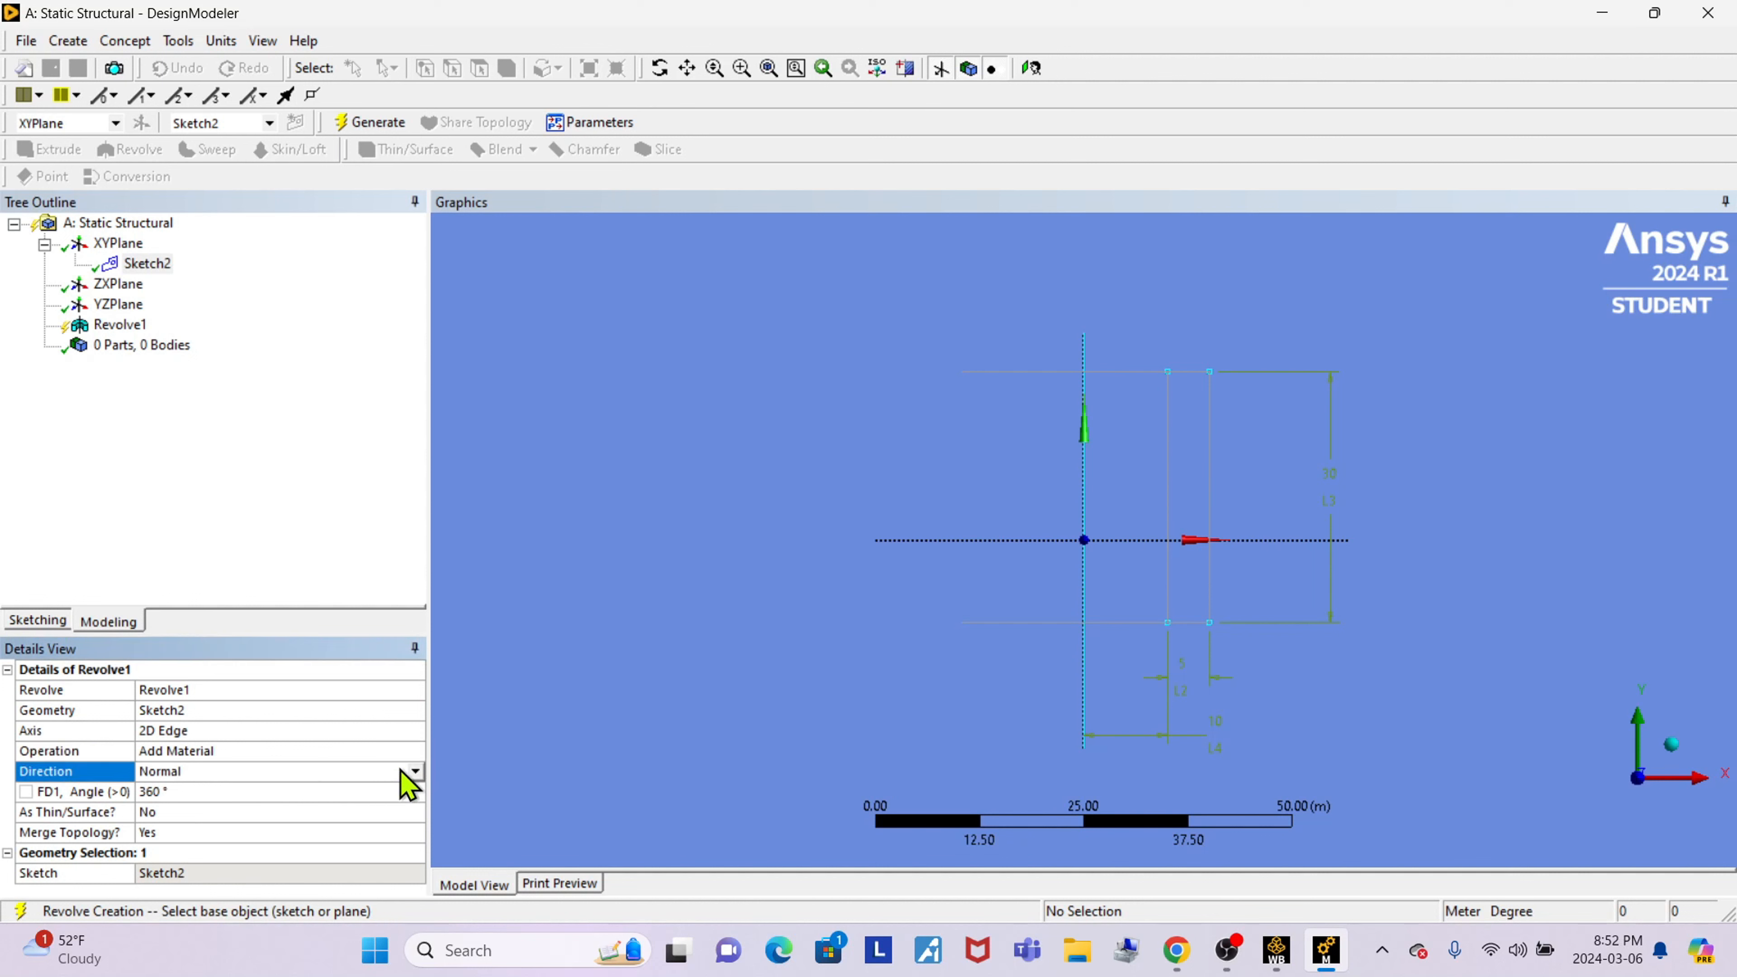
click(415, 771)
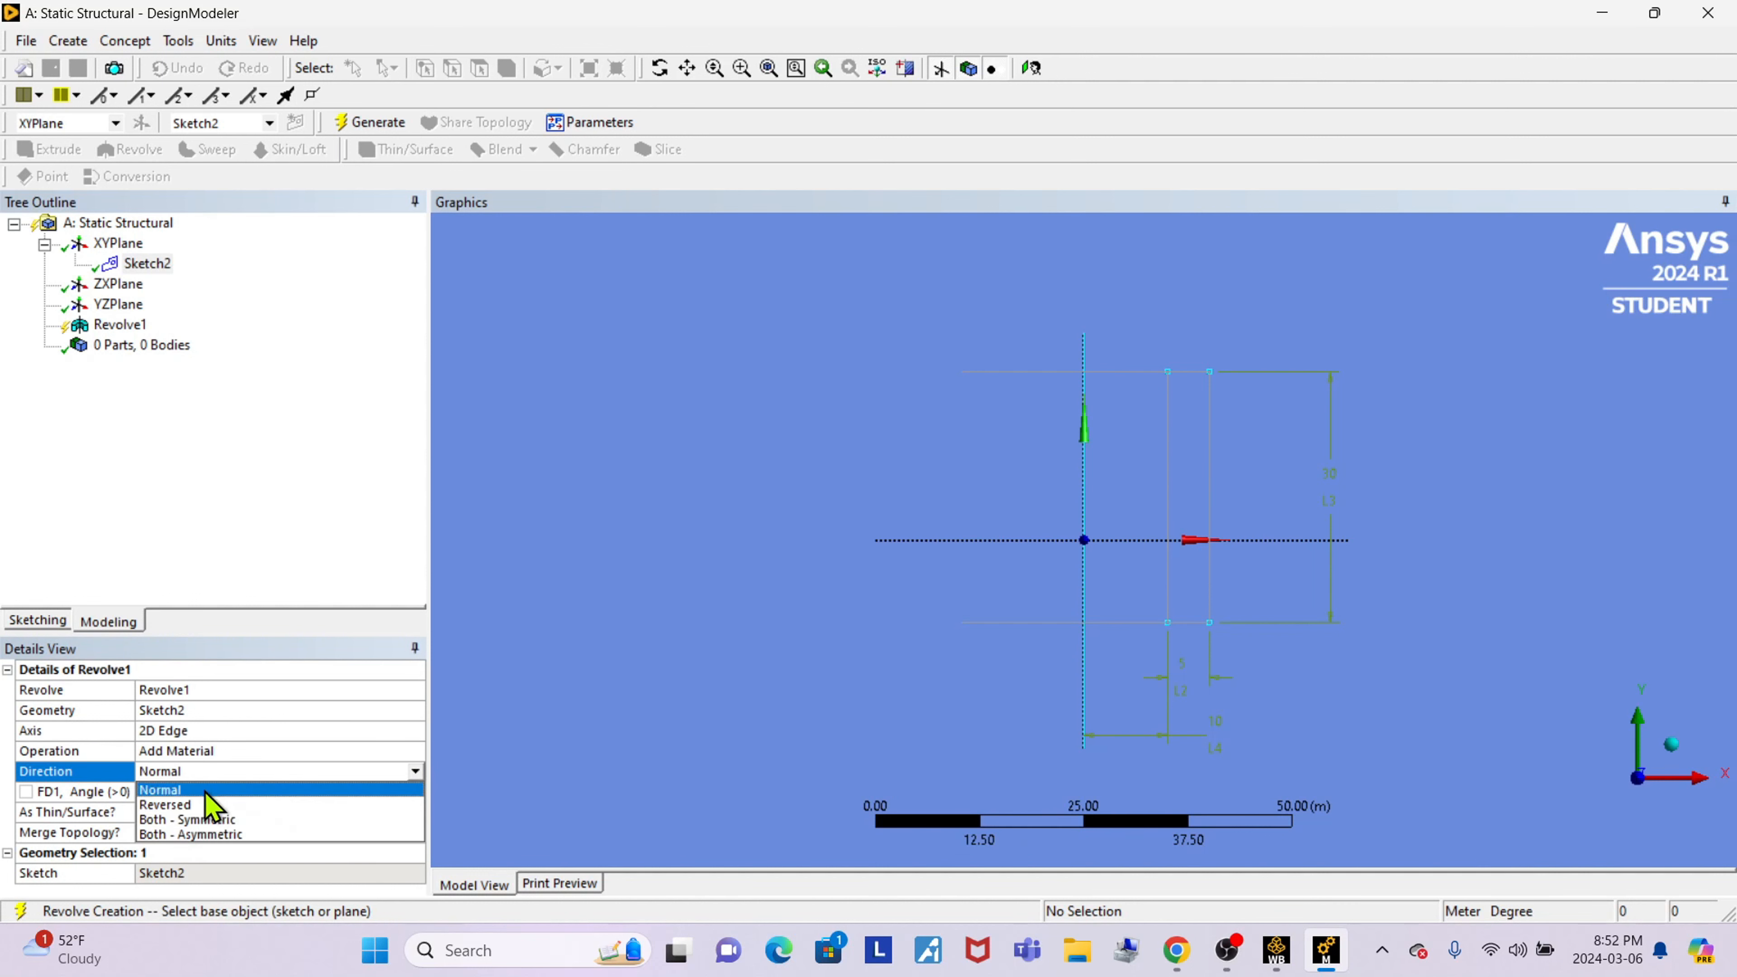
click(211, 780)
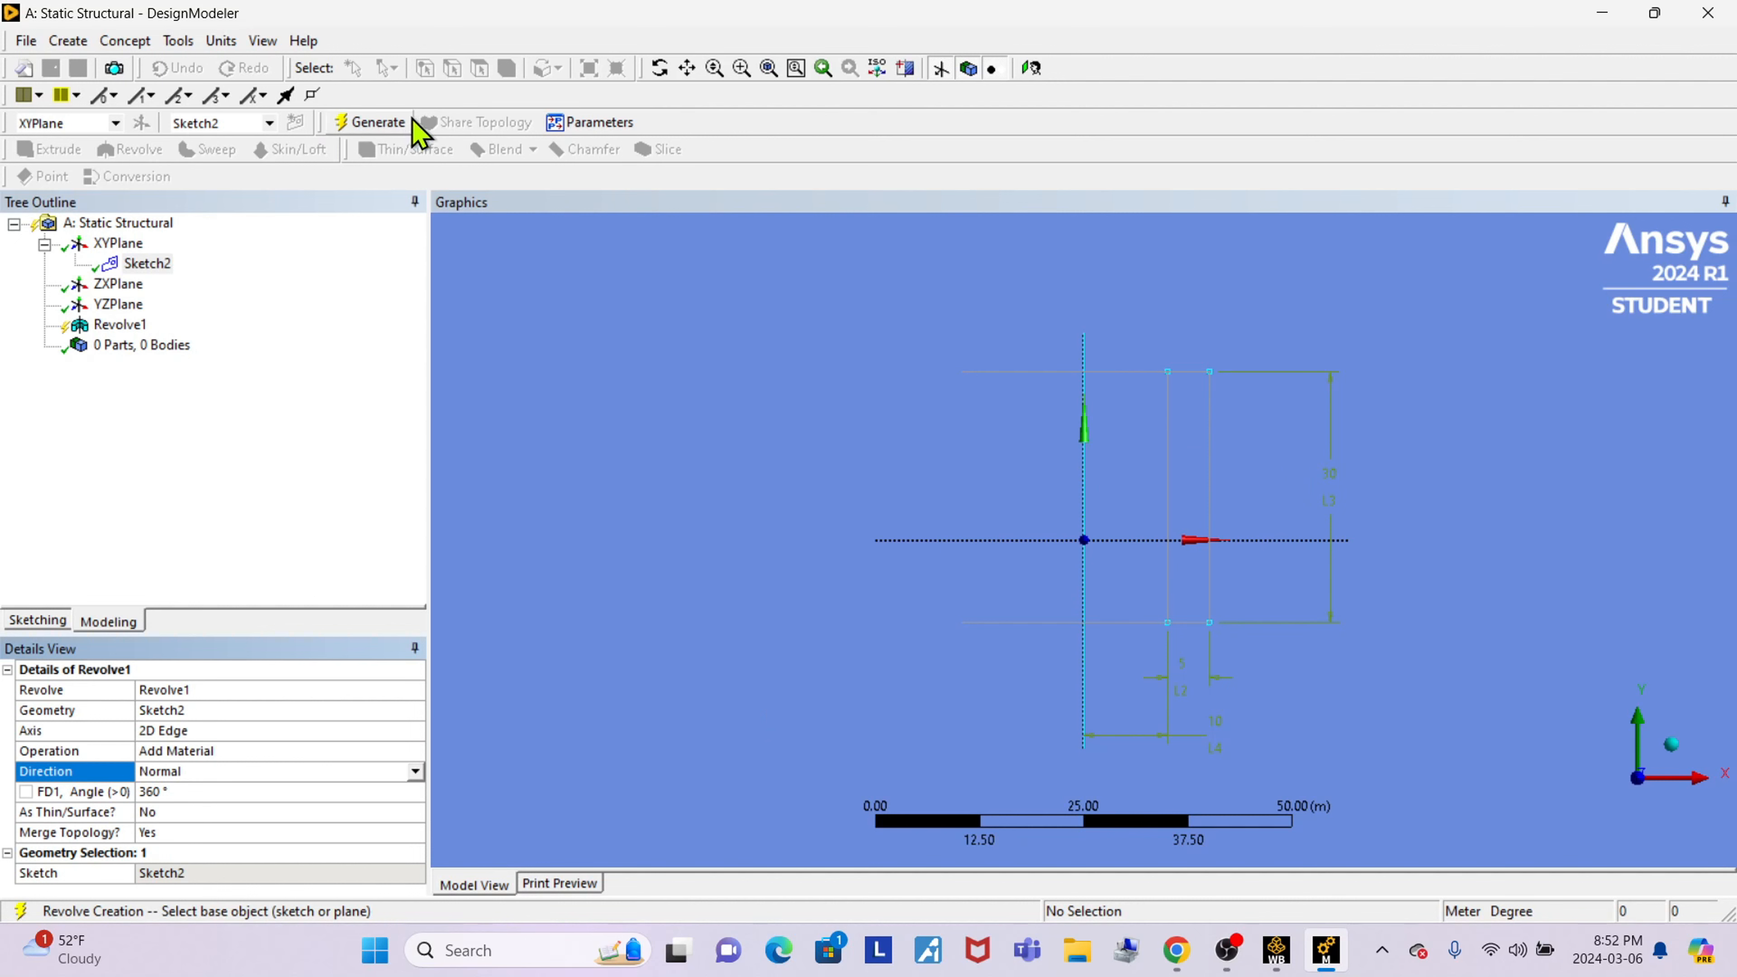
click(375, 126)
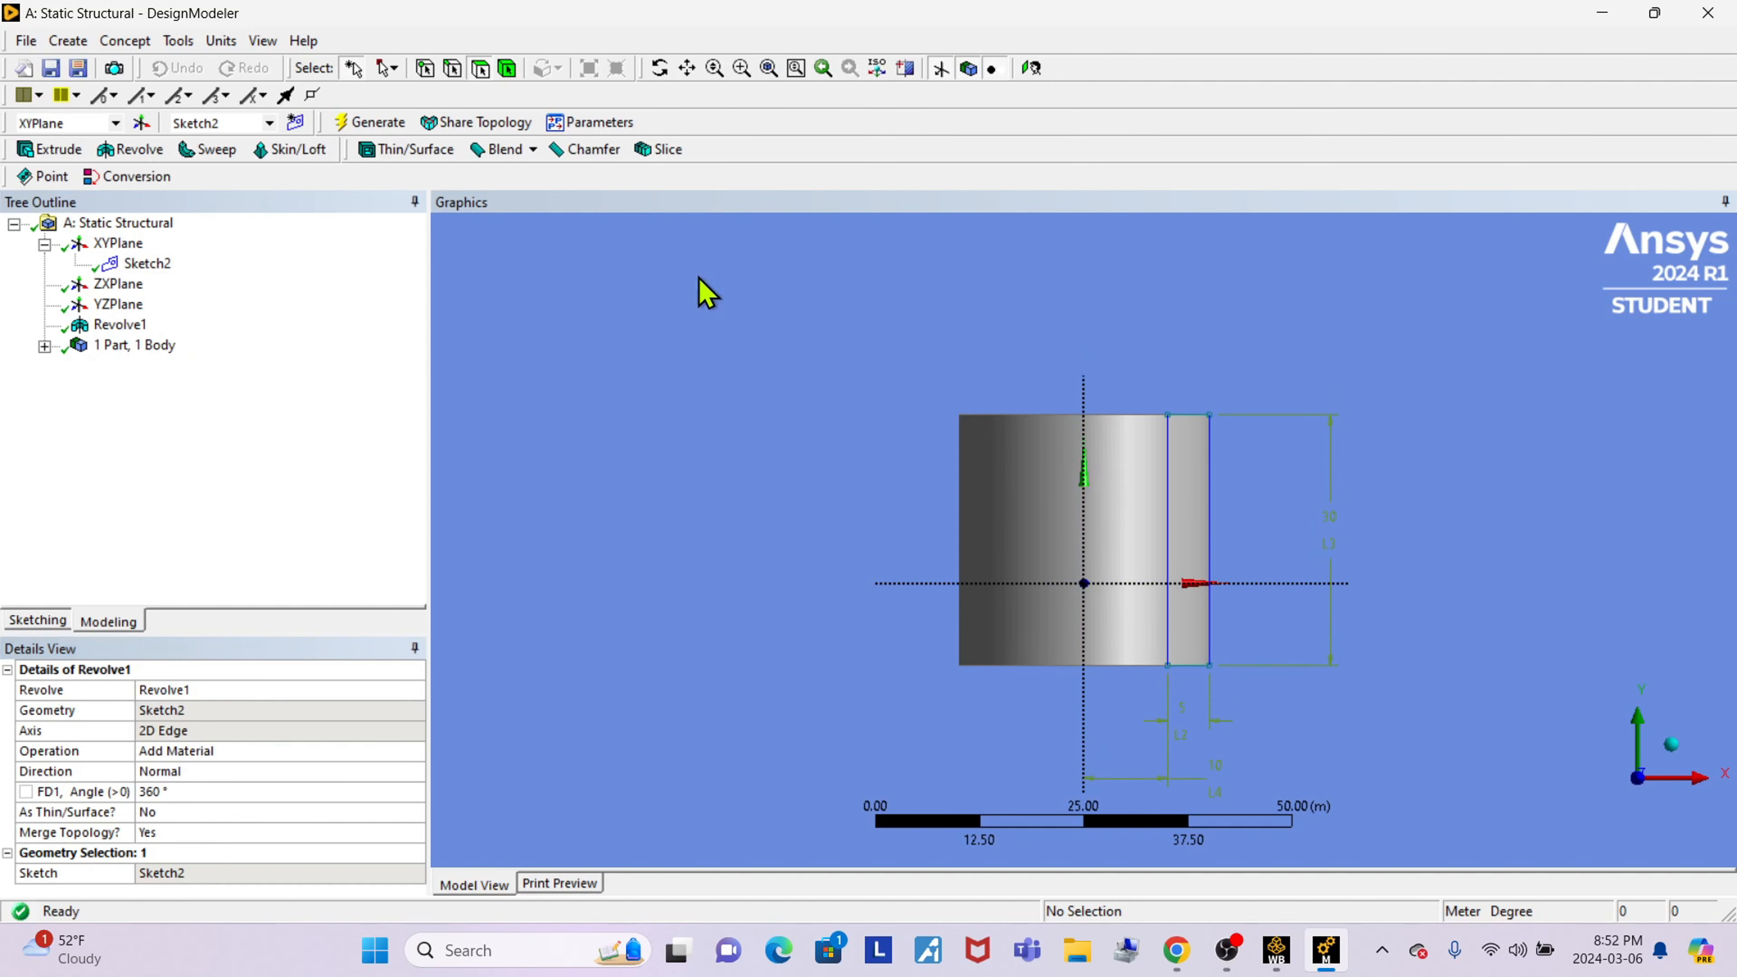
Set the revolve angle of the hollow cylinder to 180° and regenerate the body.
click(659, 68)
drag(732, 363, 1077, 705)
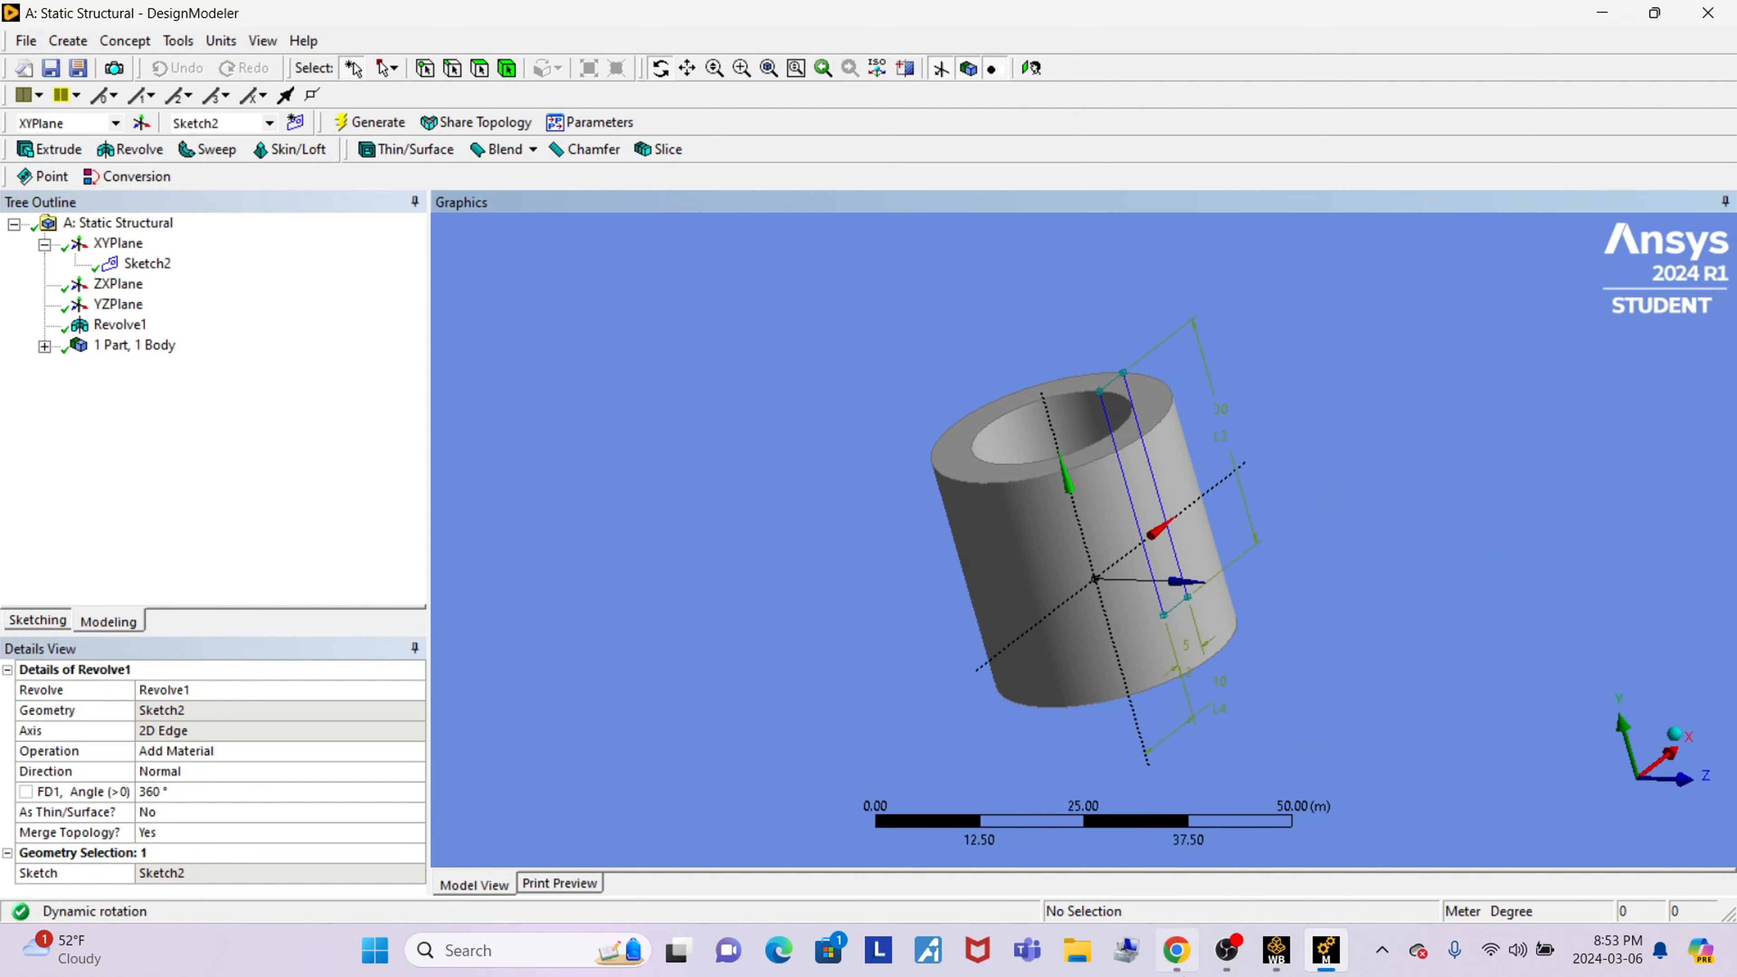
click(686, 67)
drag(1215, 484, 1108, 551)
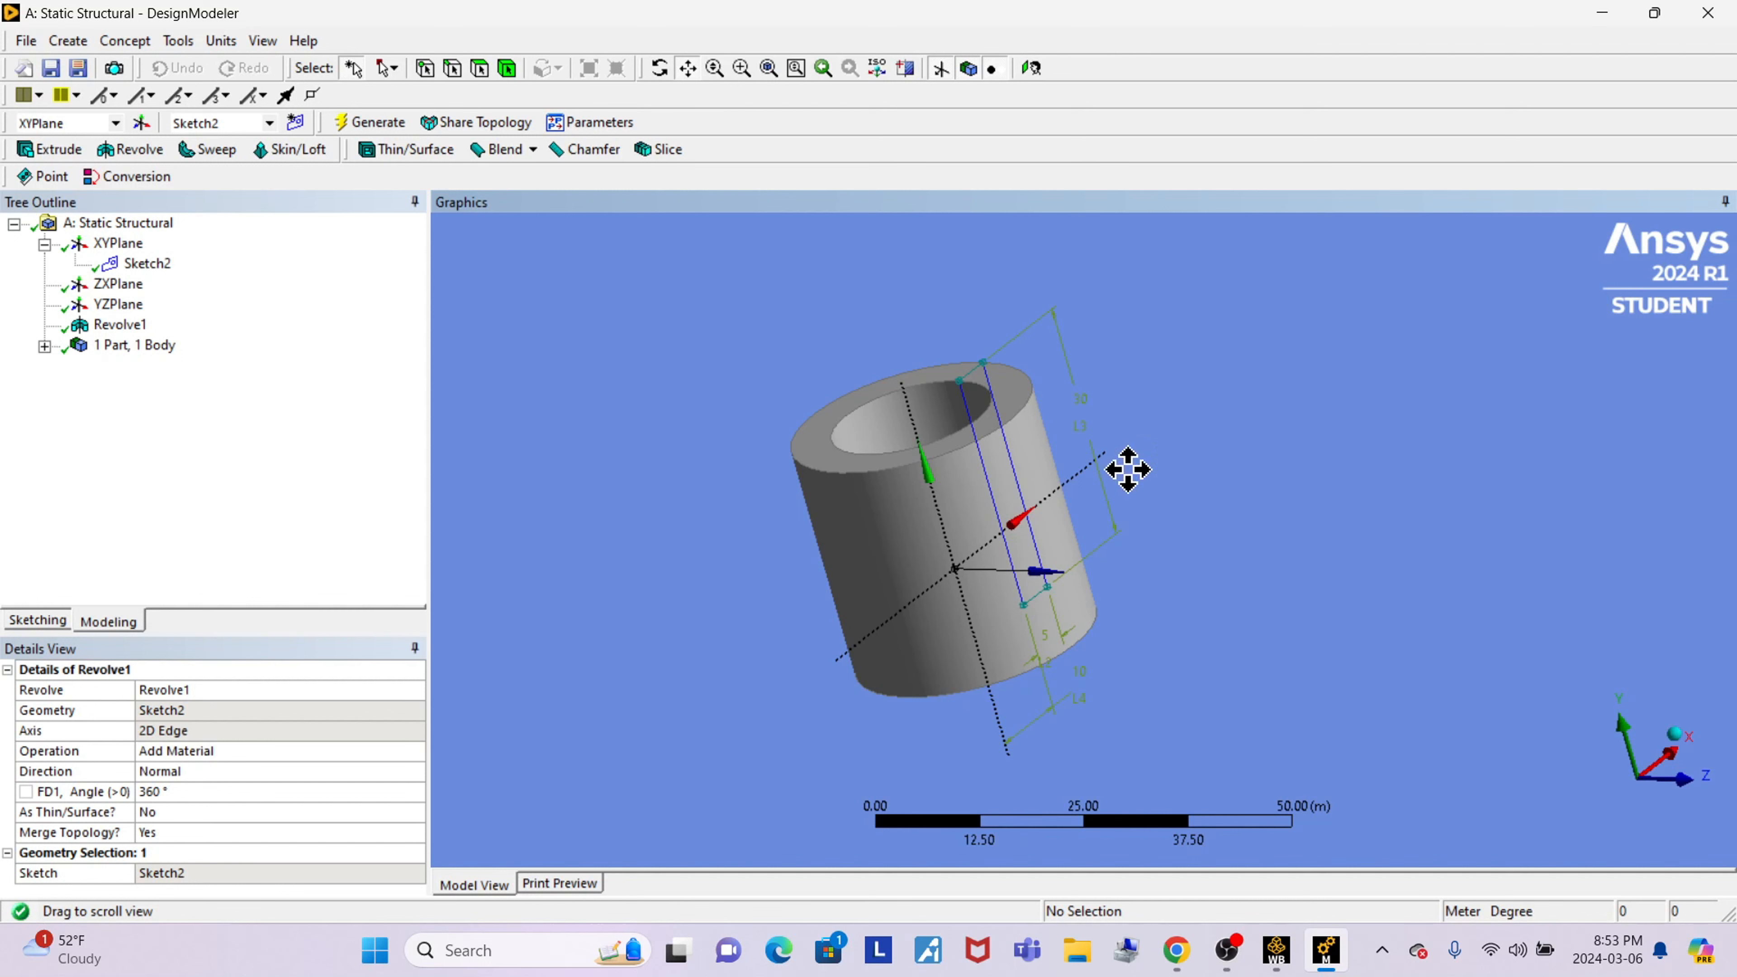
click(659, 68)
drag(775, 372, 838, 366)
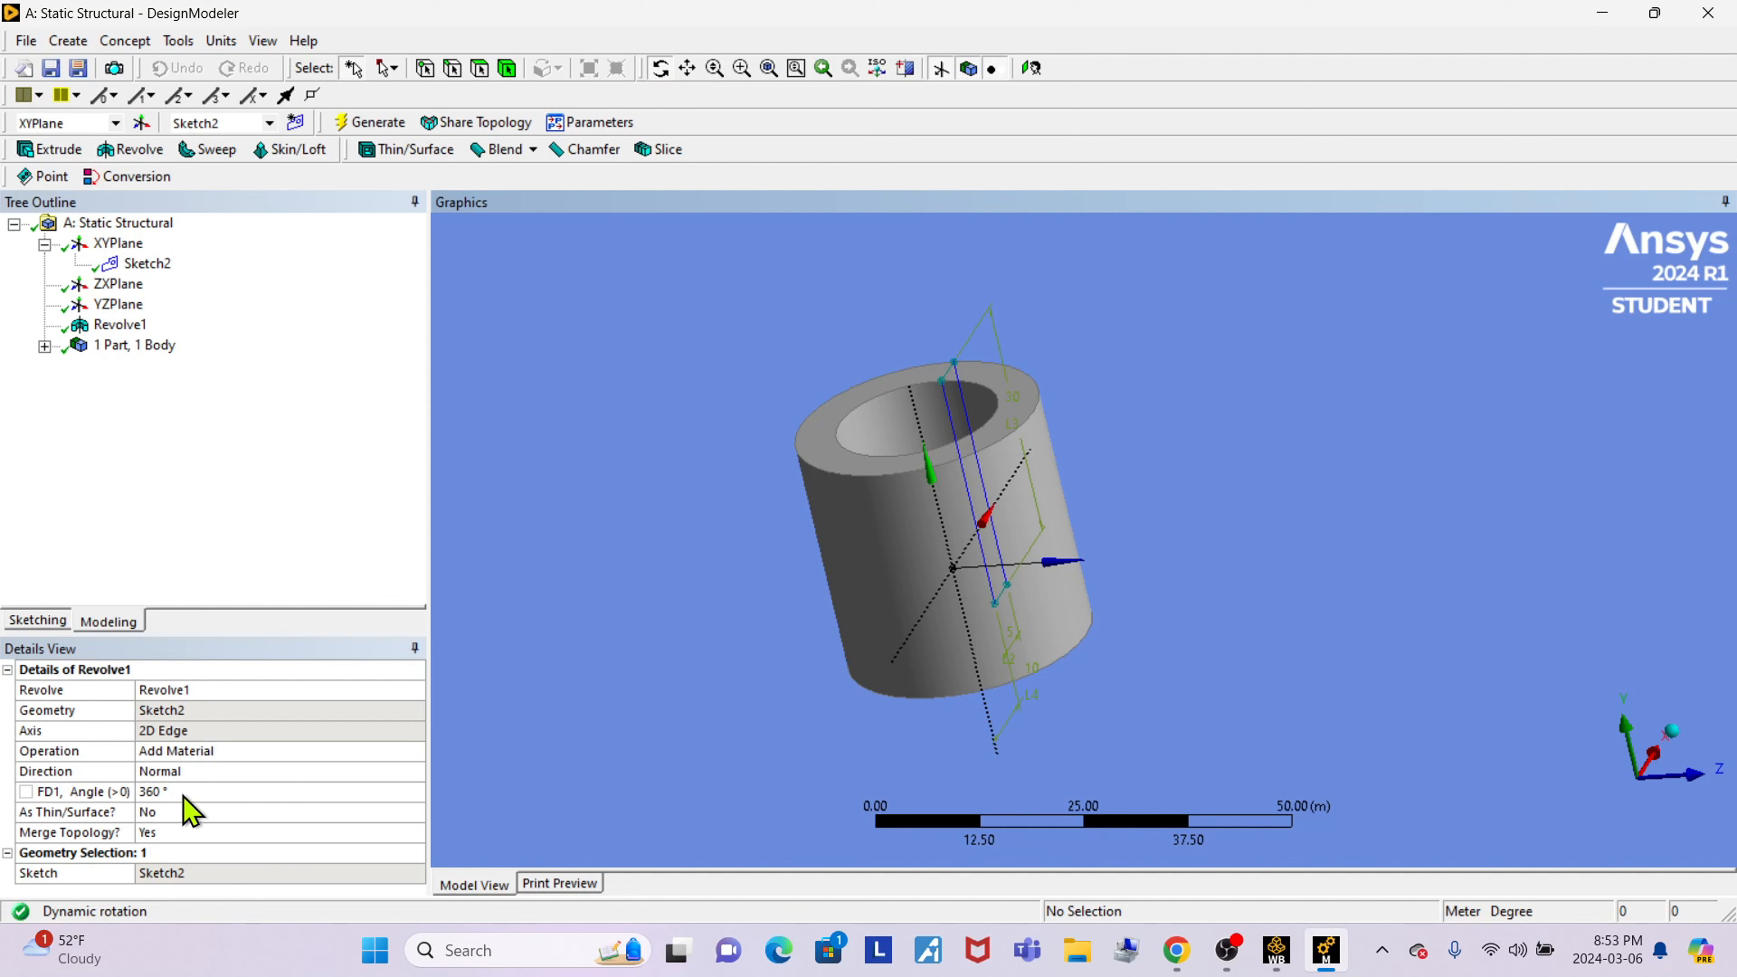
click(154, 795)
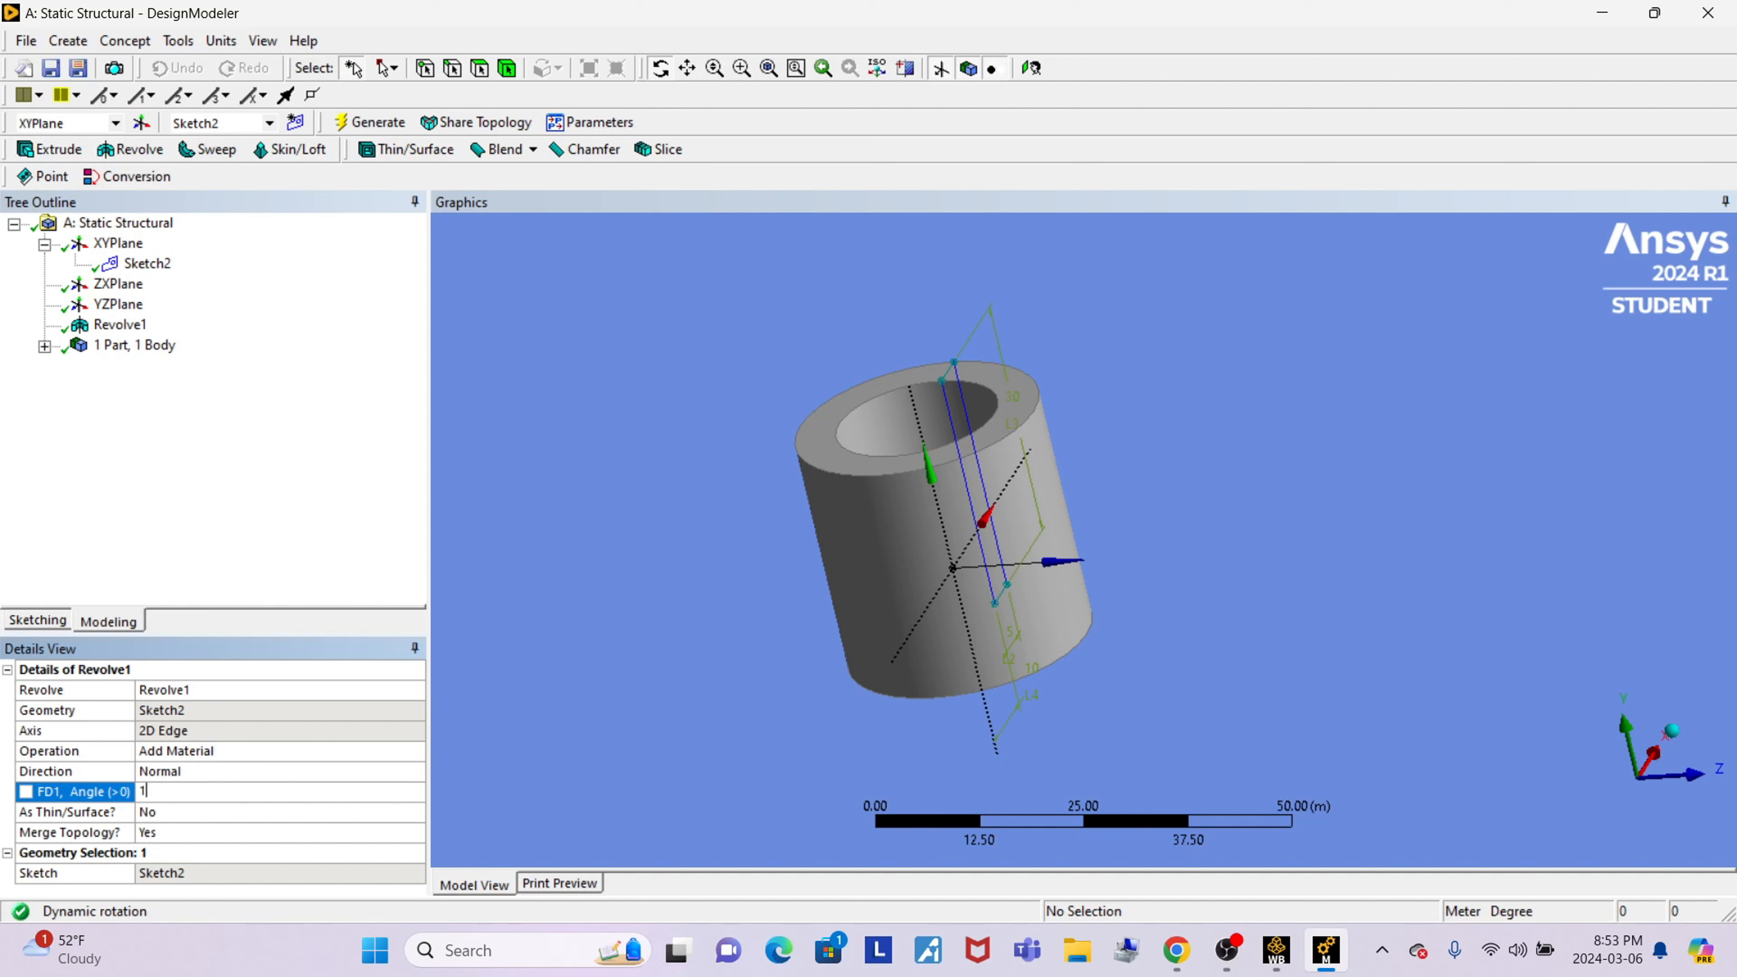
key(Return)
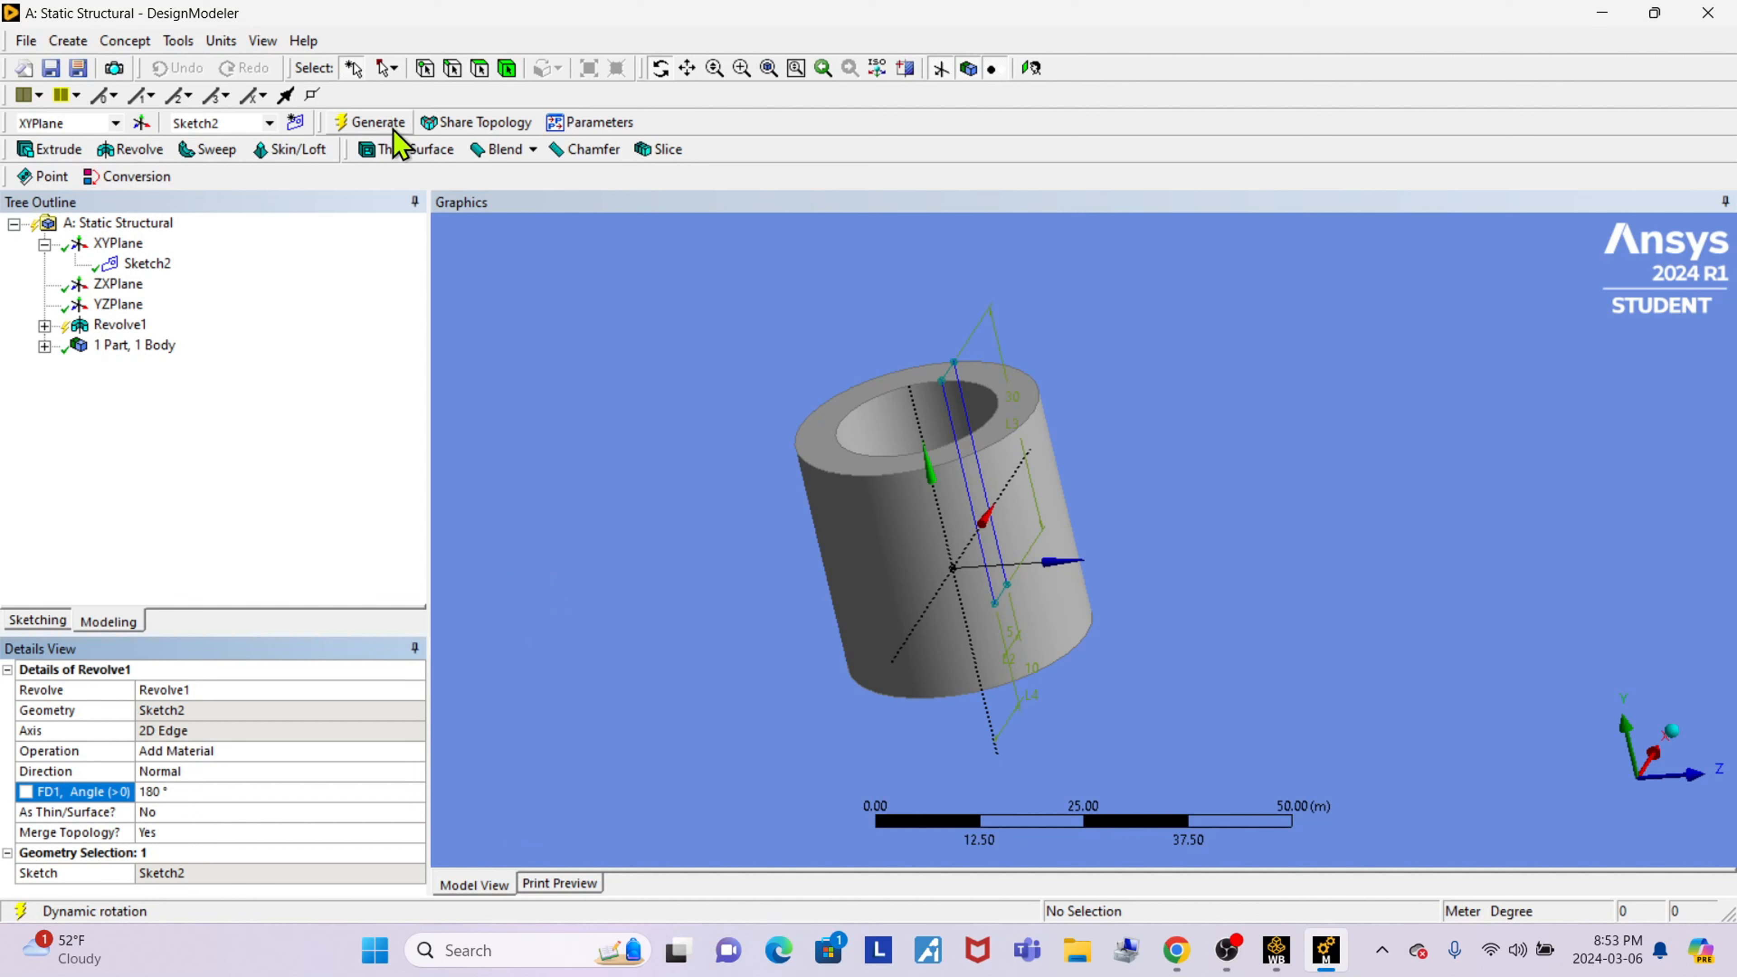
click(375, 123)
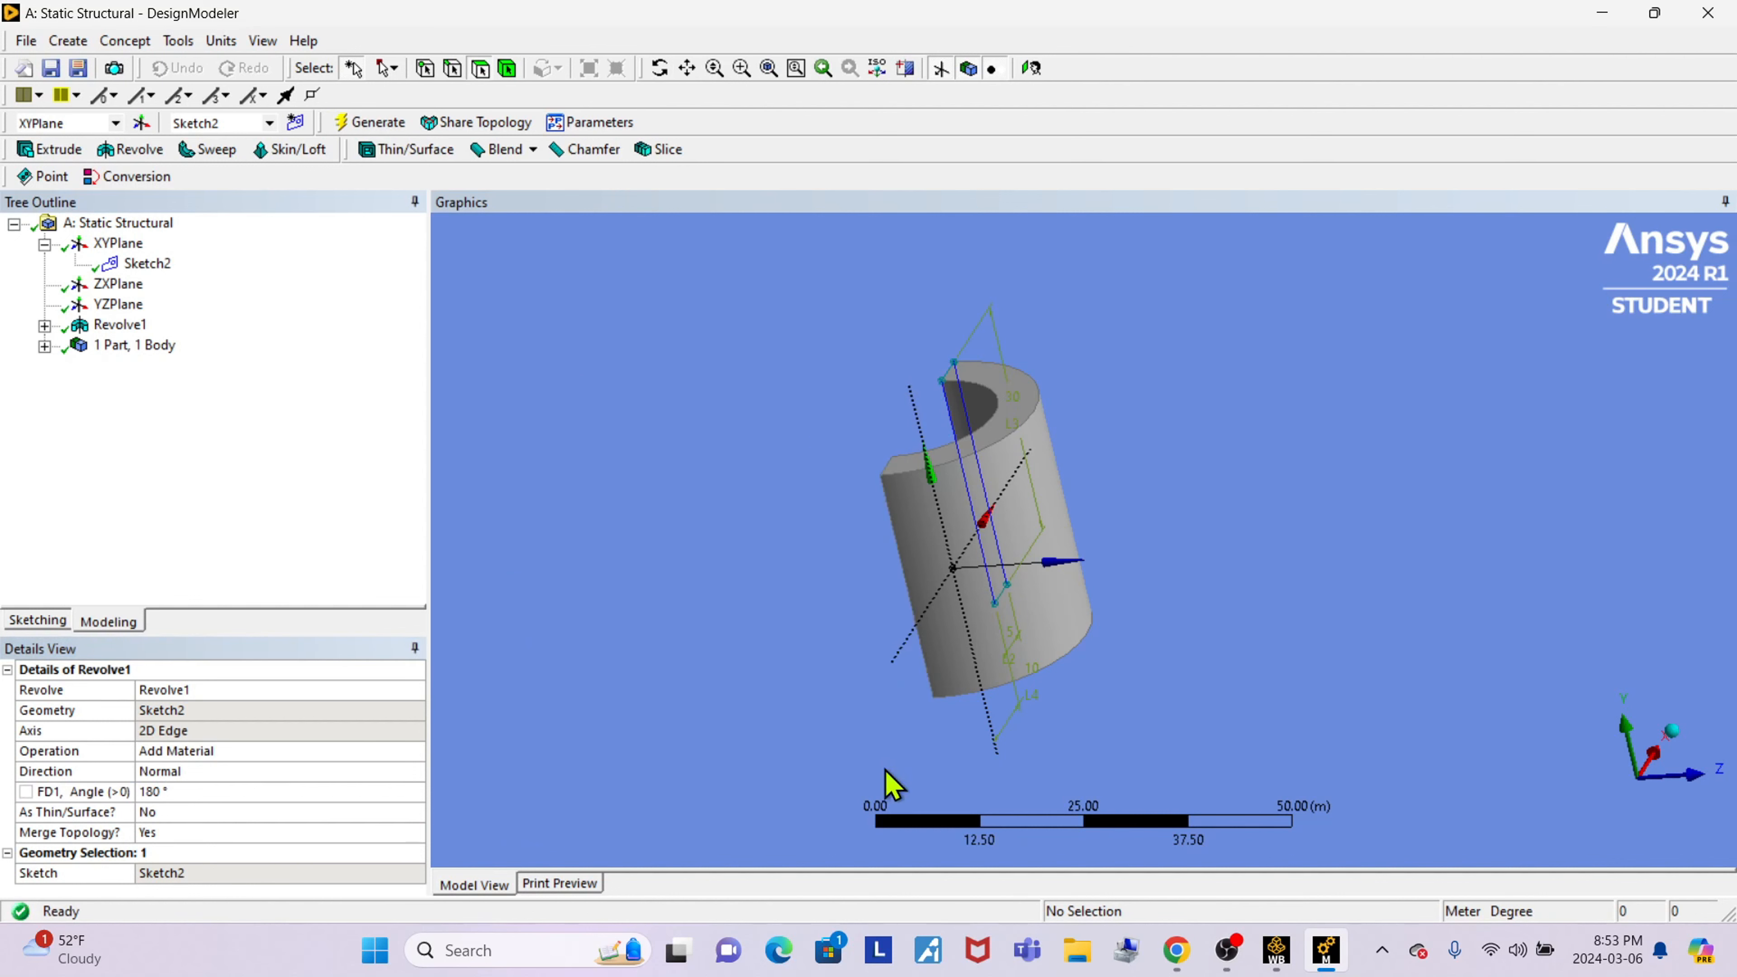
Set the revolve angle to 270° and regenerate the body.
click(660, 67)
drag(909, 438, 1015, 749)
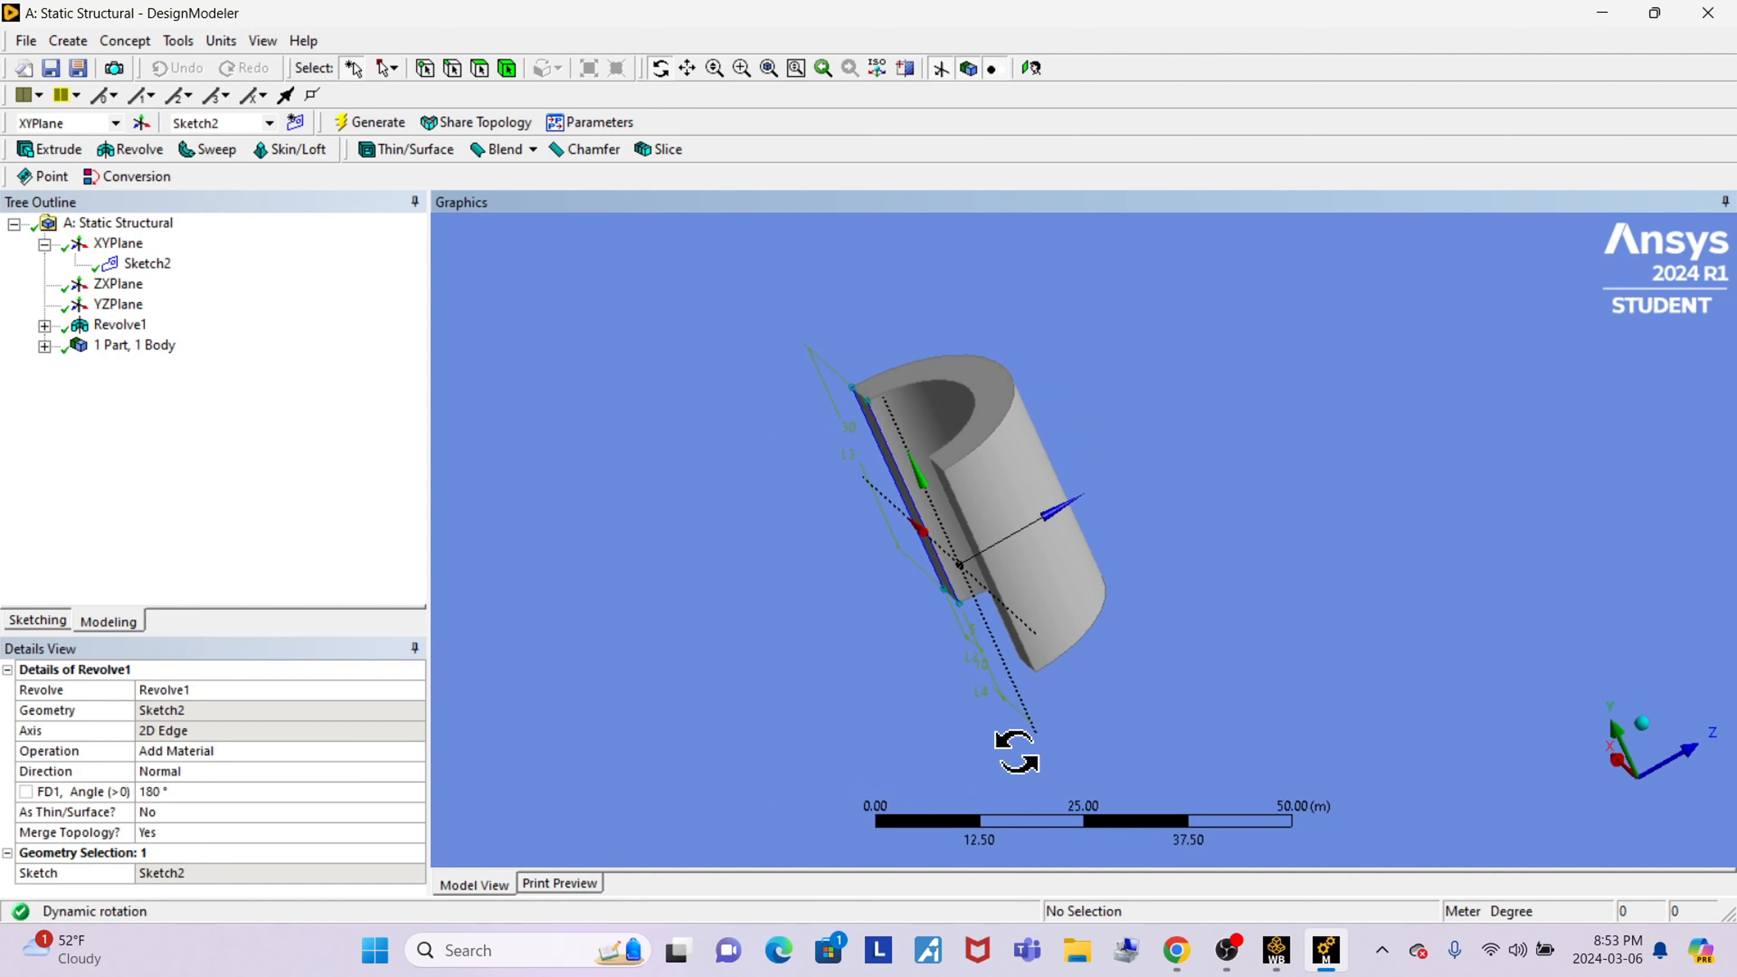
click(191, 791)
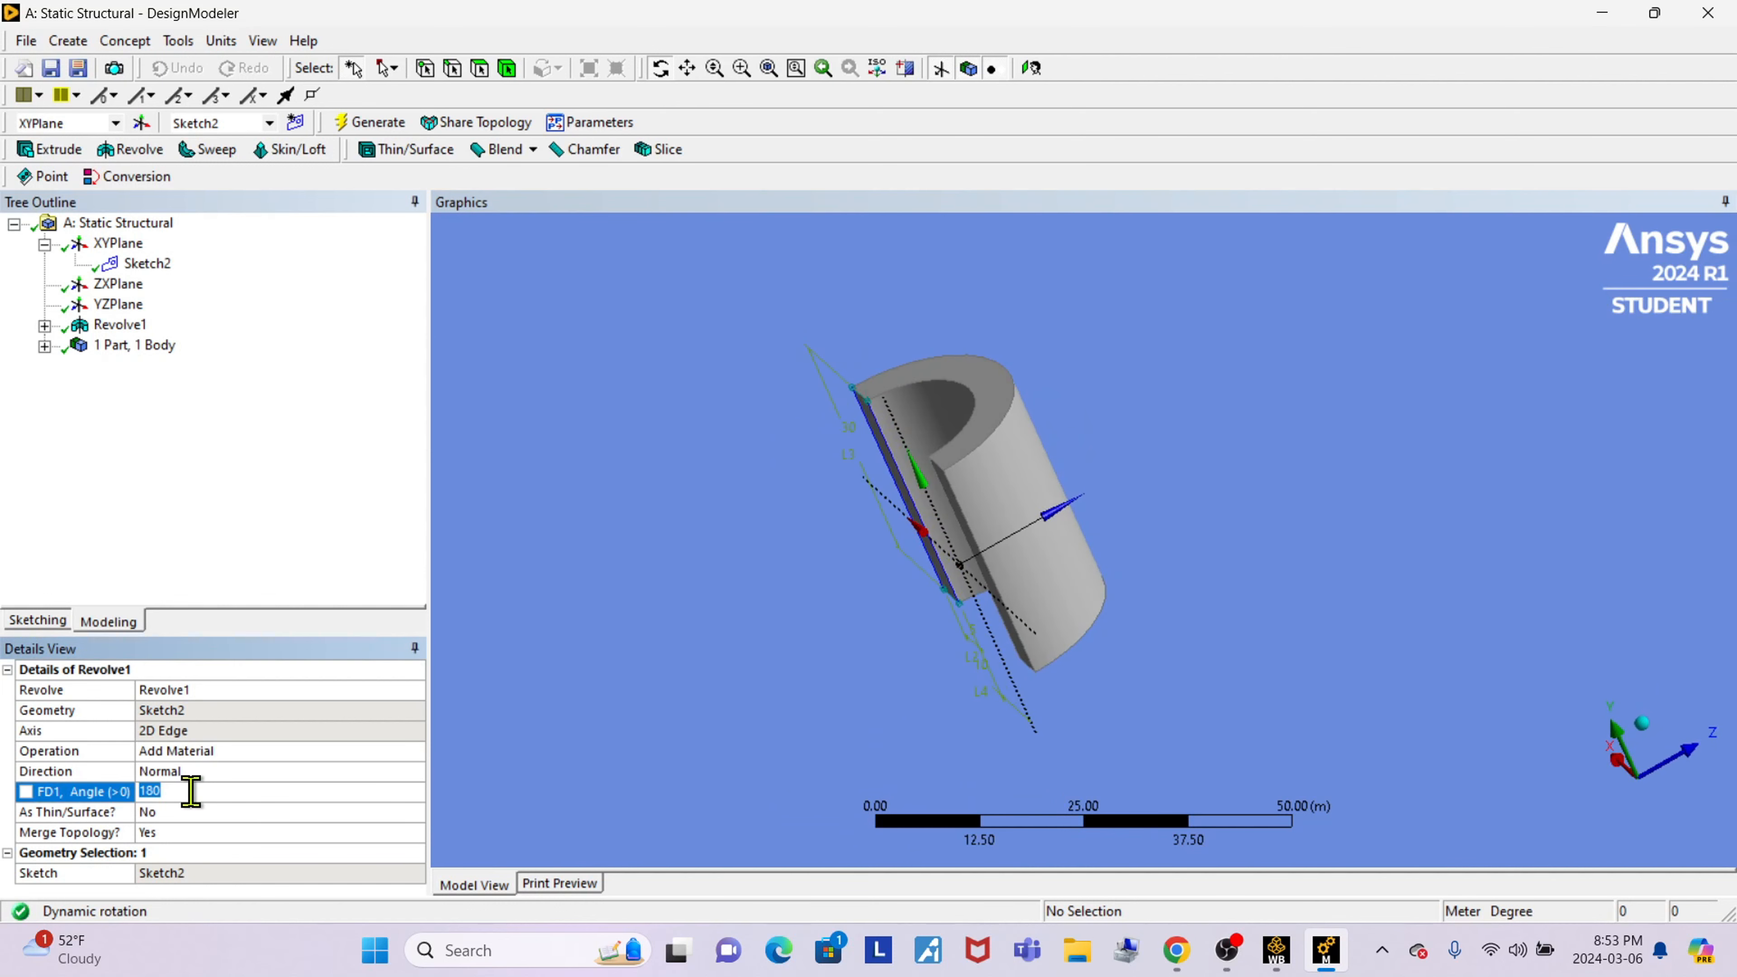
text(270)
key(Return)
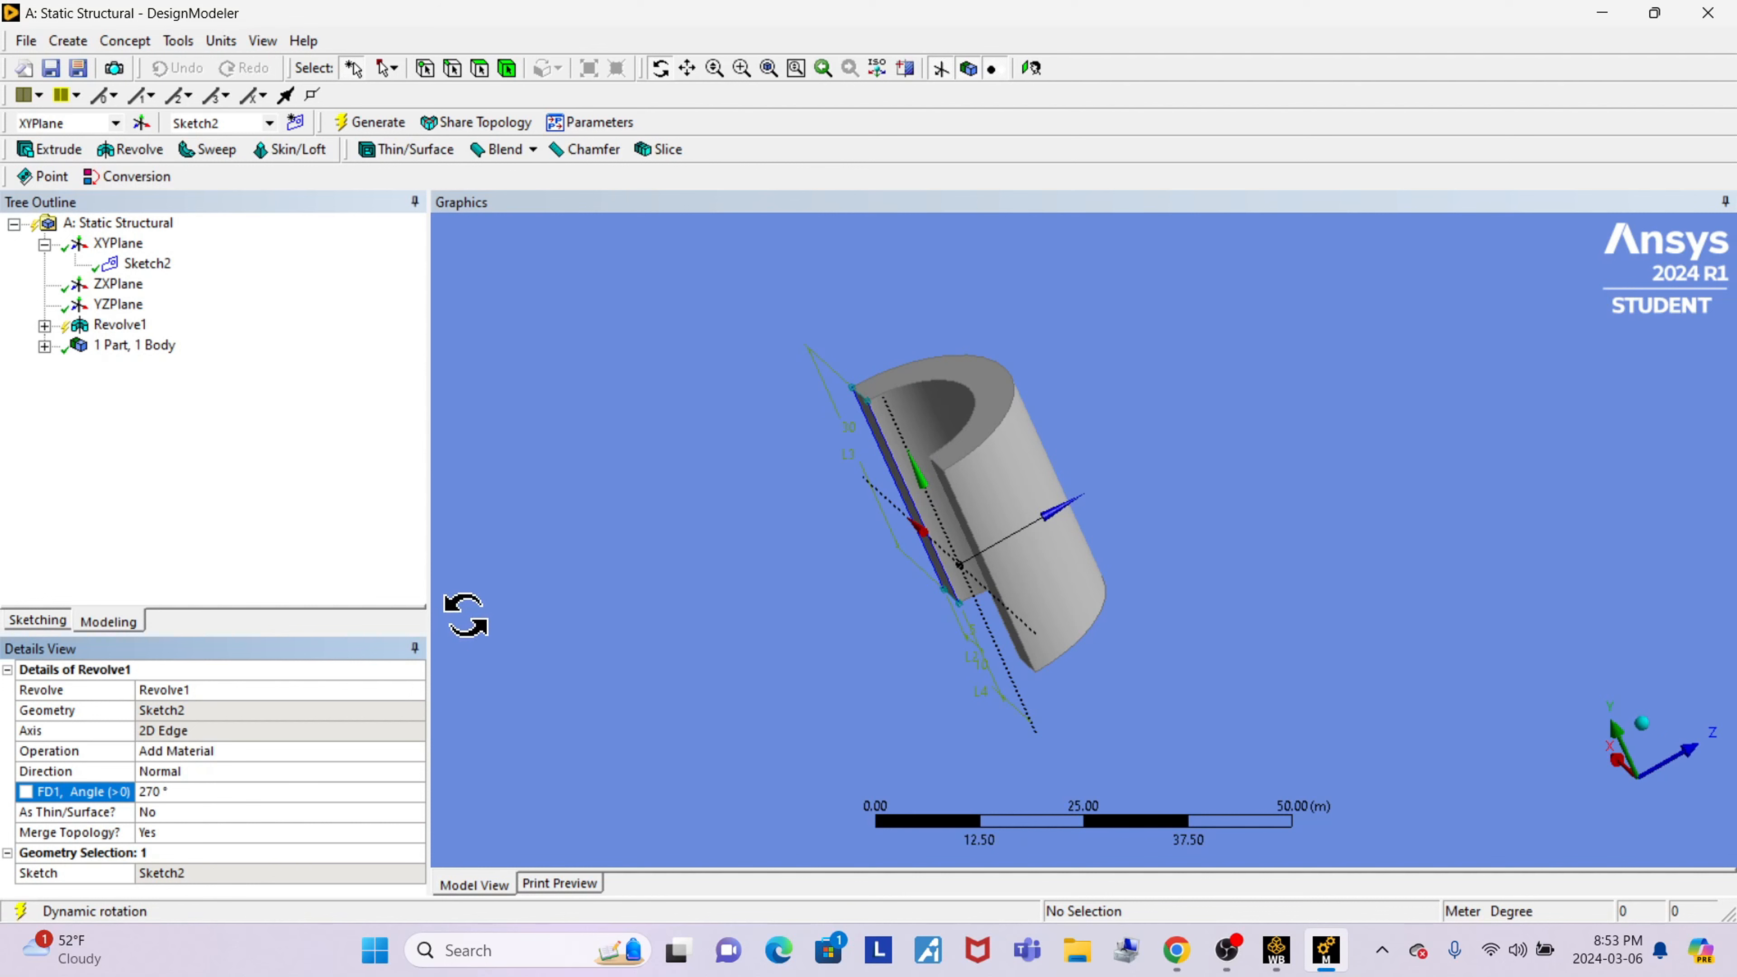
click(373, 121)
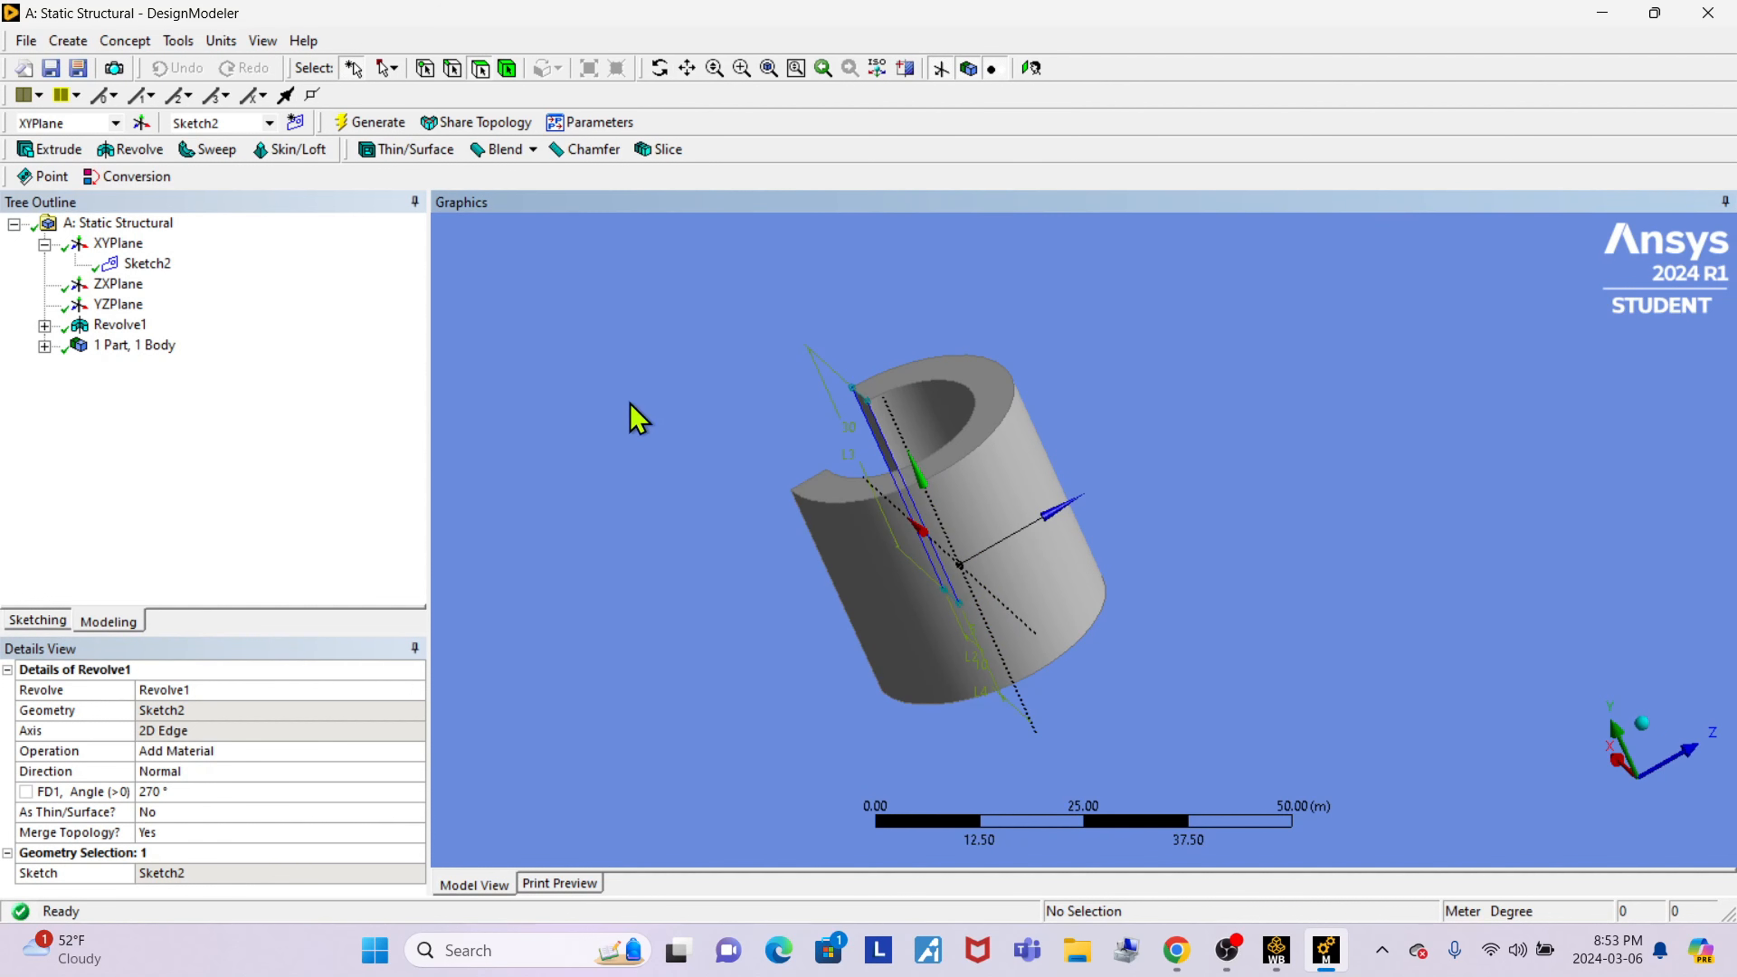
Set the revolve angle back to a full 360° and regenerate the hollow cylinder.
click(660, 68)
drag(735, 301, 1112, 593)
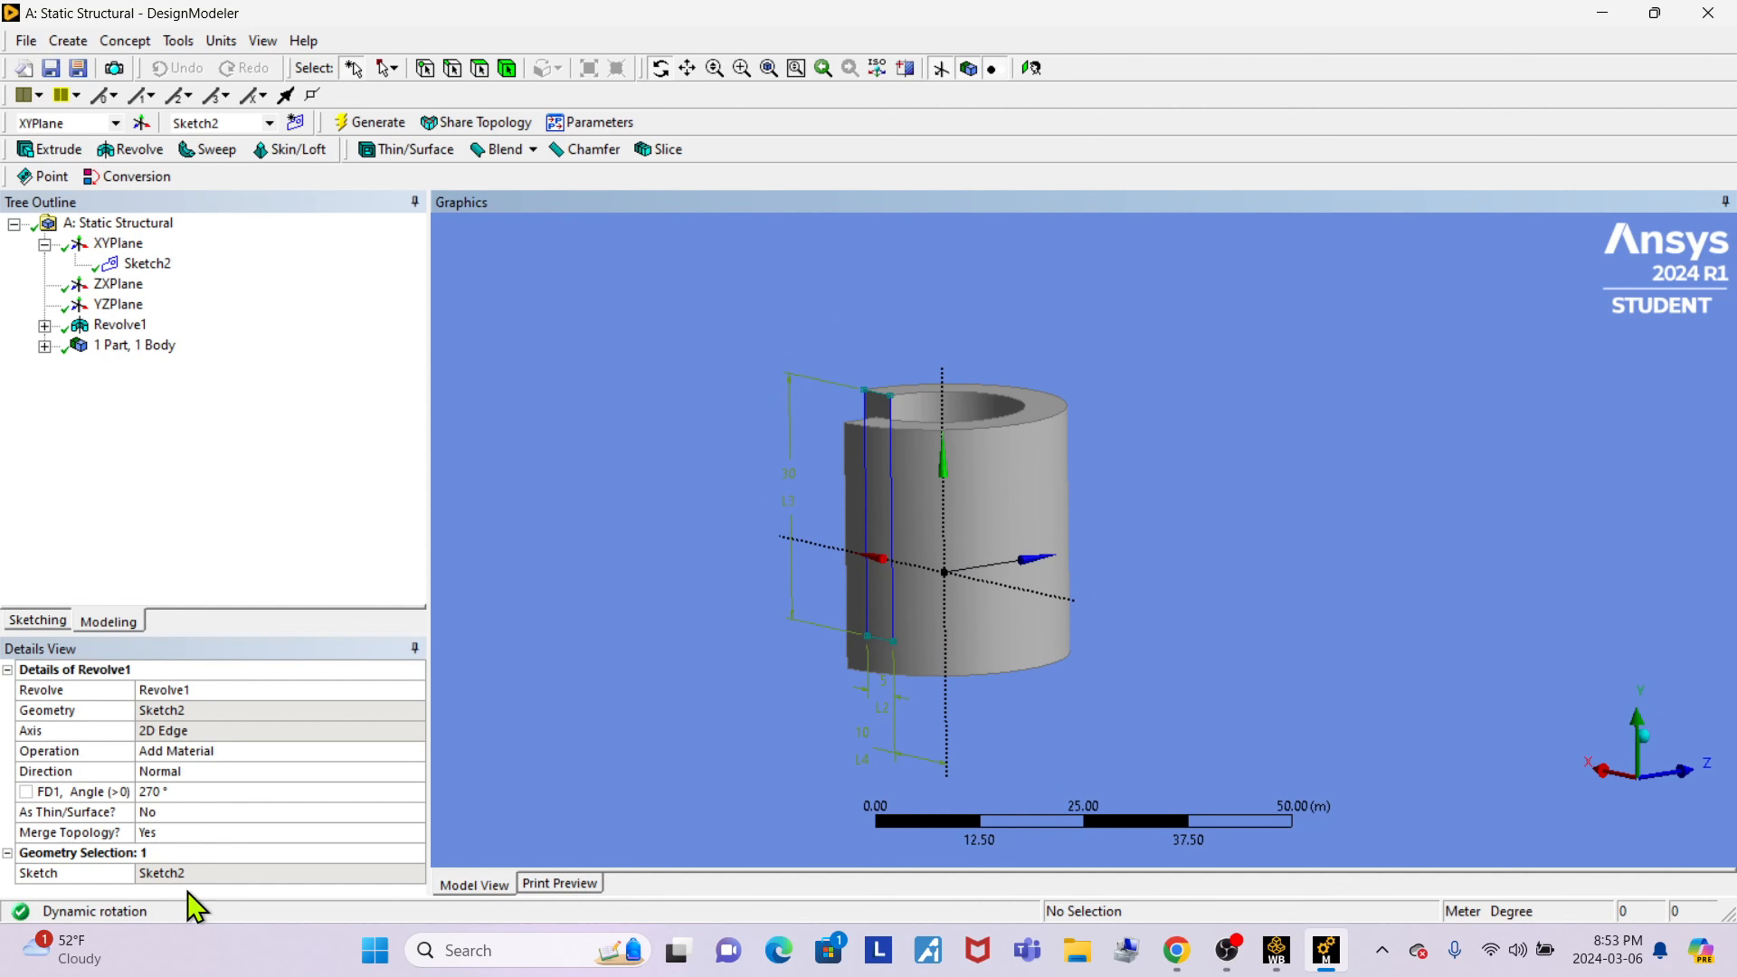
click(173, 791)
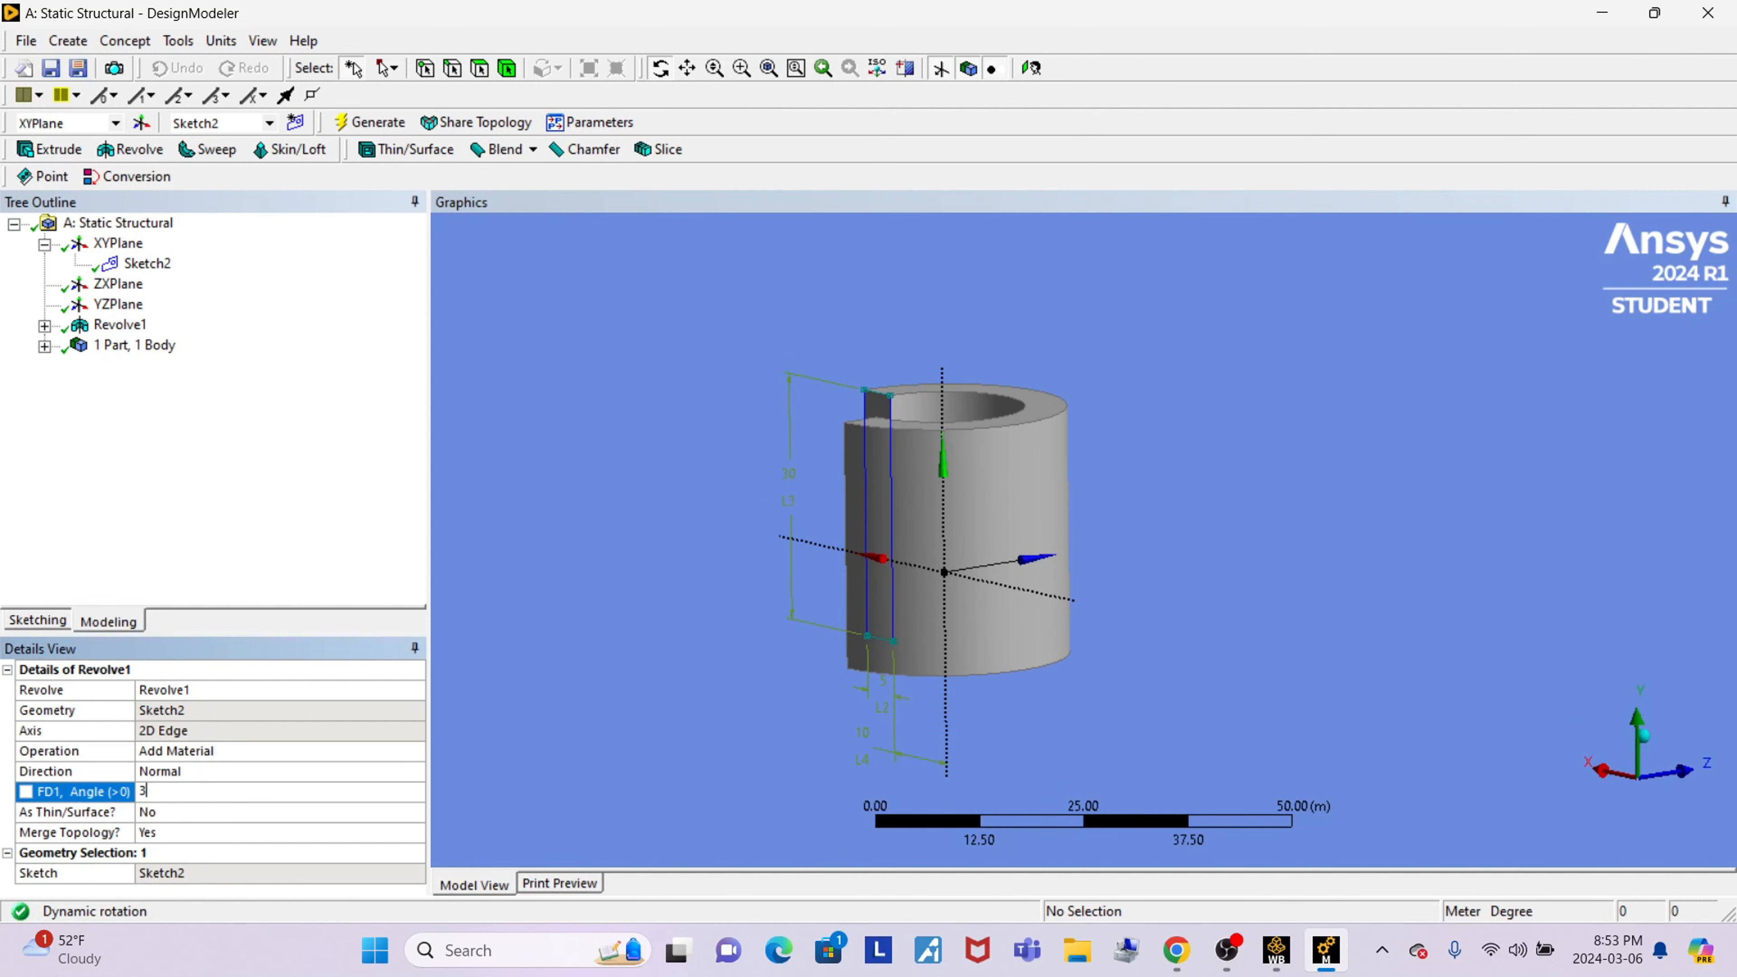
text(360)
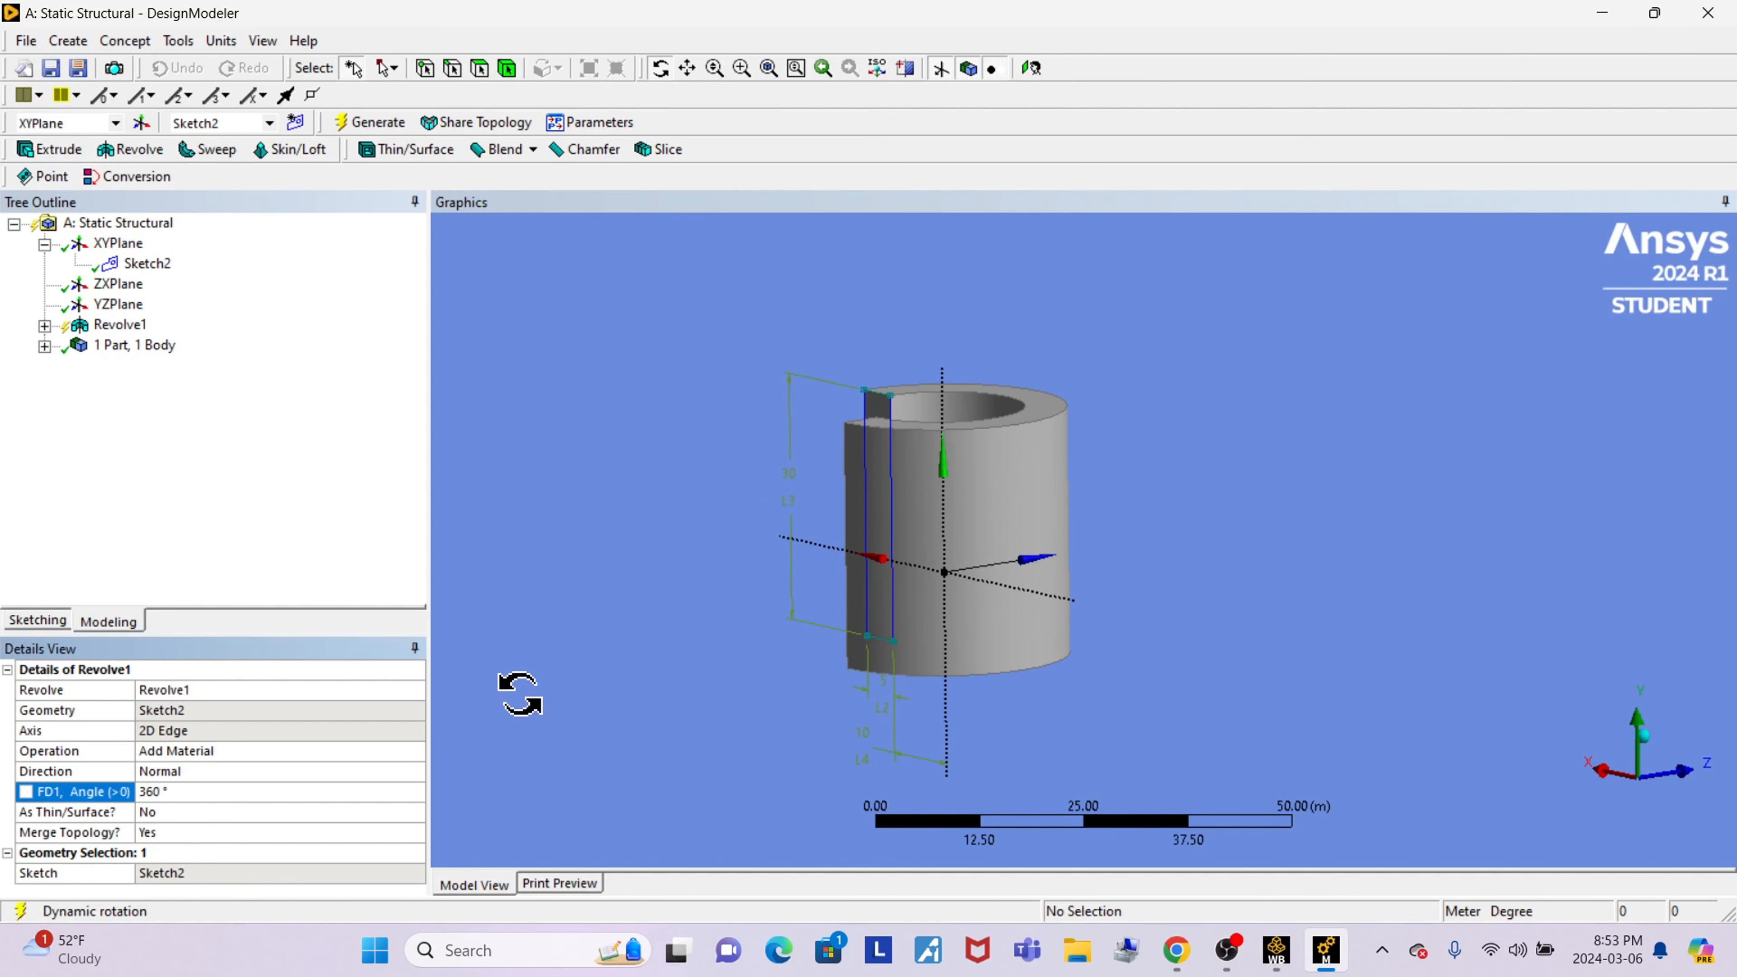
click(372, 121)
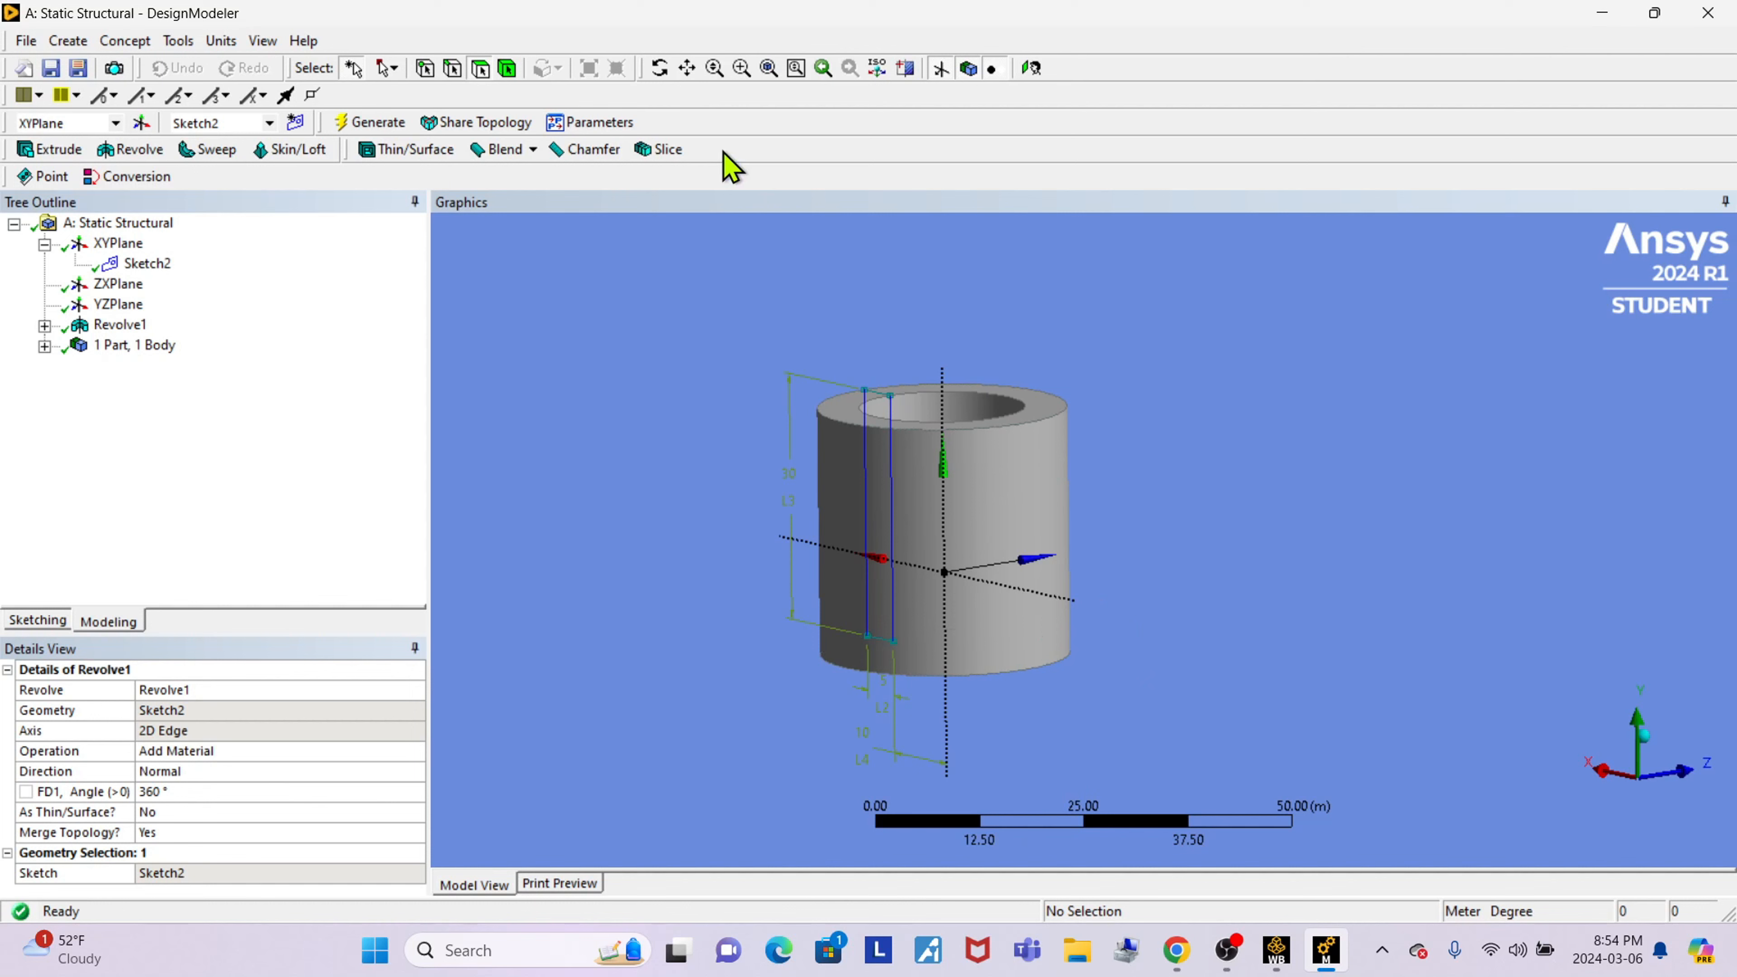
Change the revolve direction to Reversed and regenerate the body.
click(659, 68)
drag(944, 548, 1341, 730)
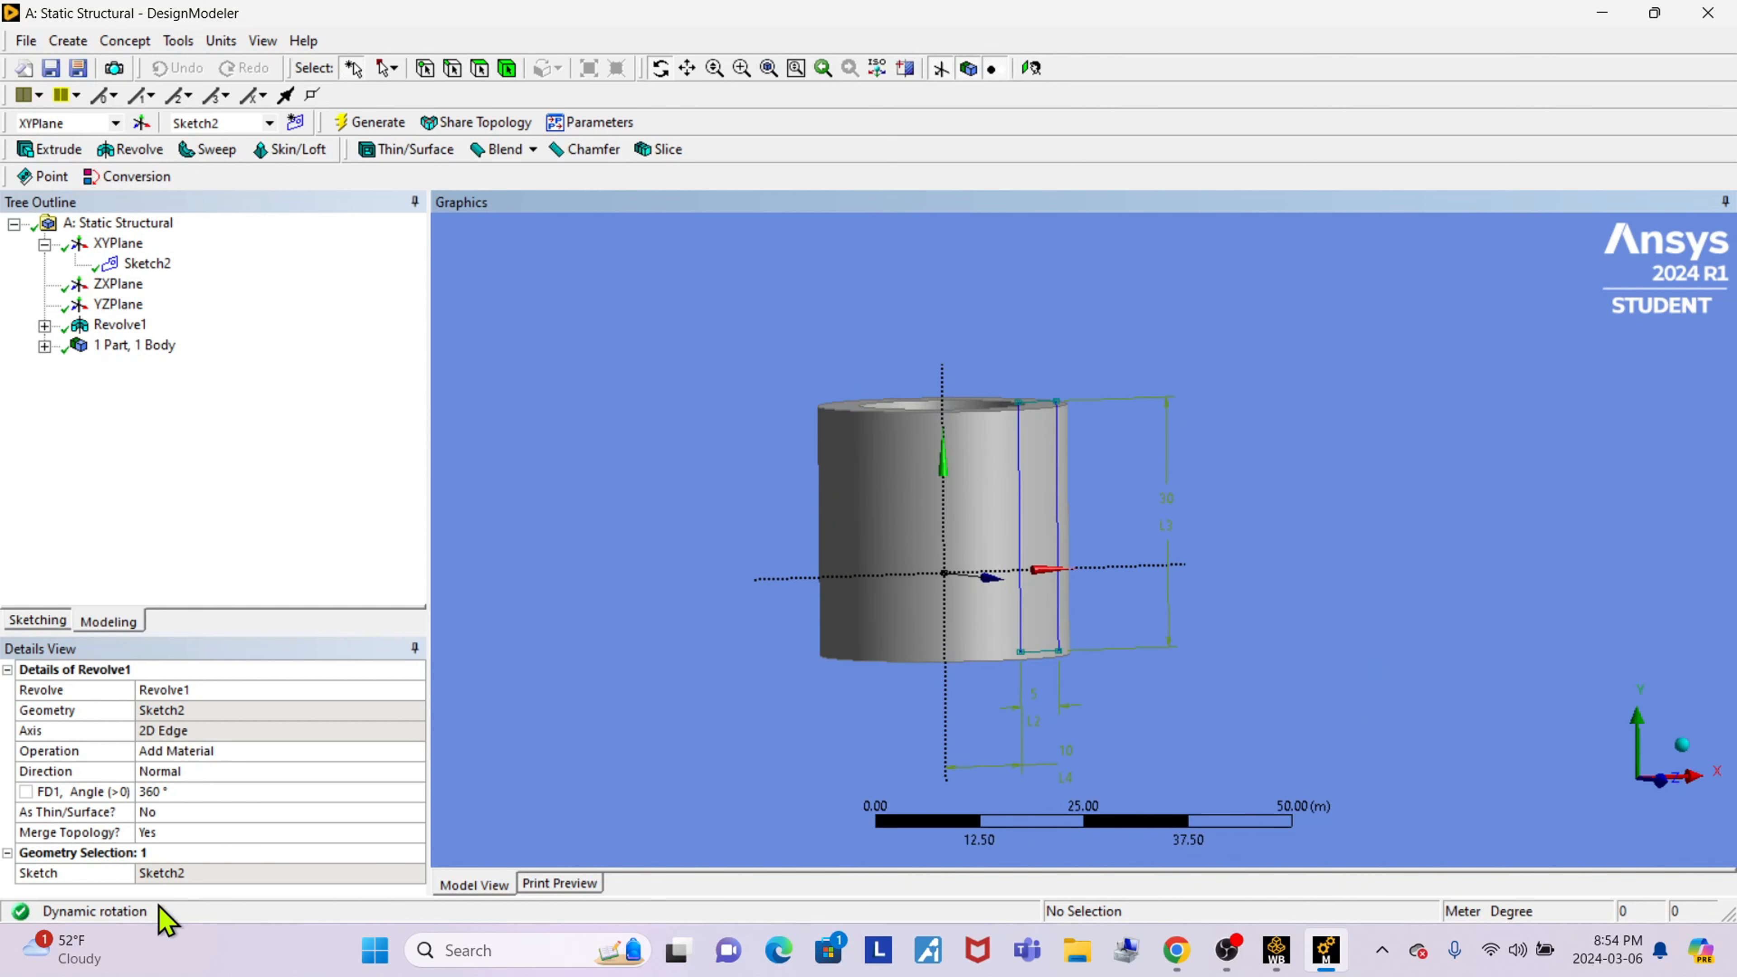
click(361, 776)
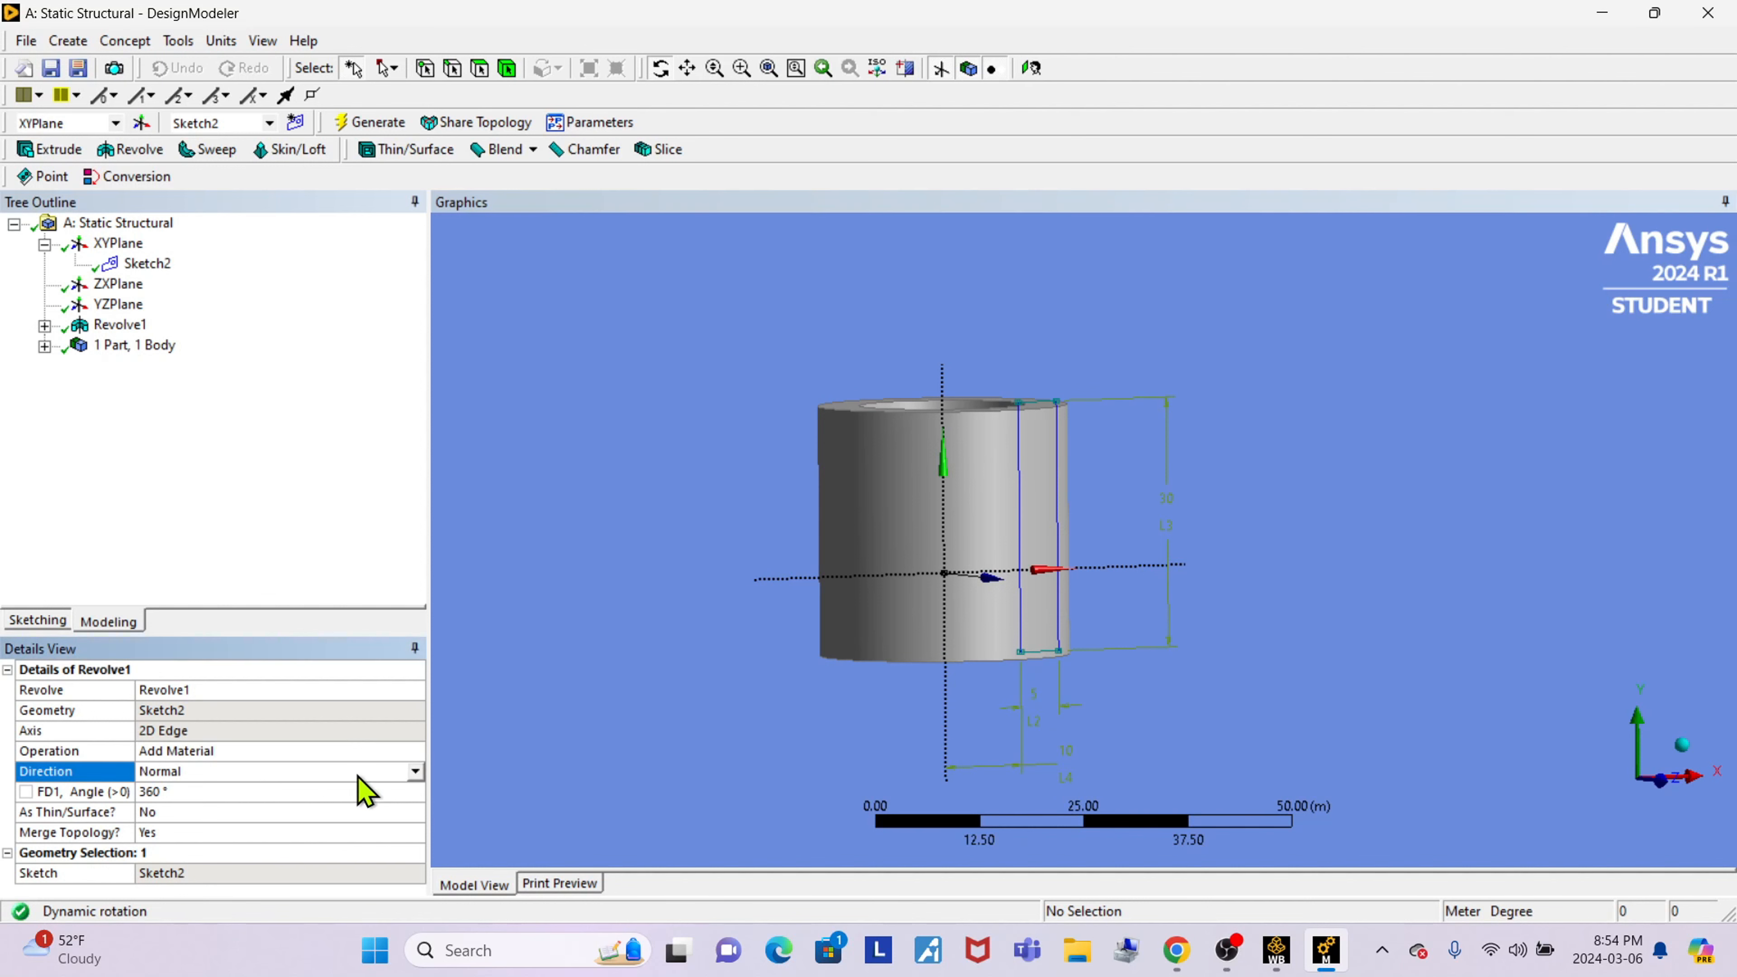
click(416, 772)
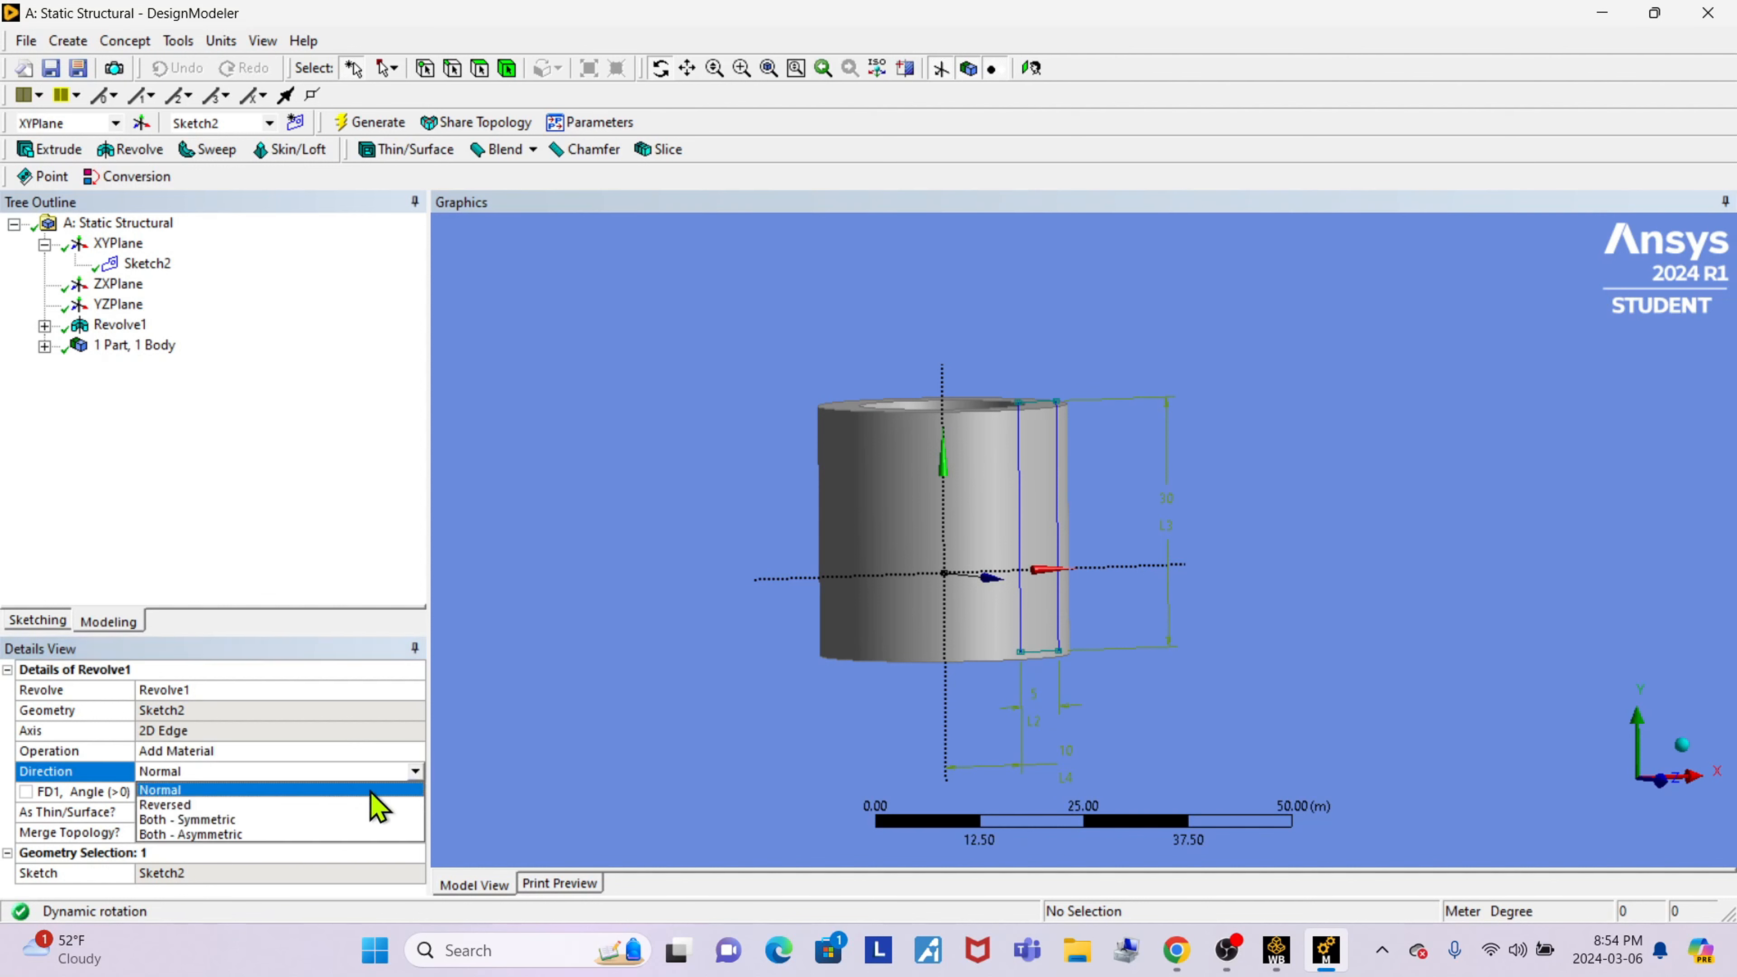
click(211, 806)
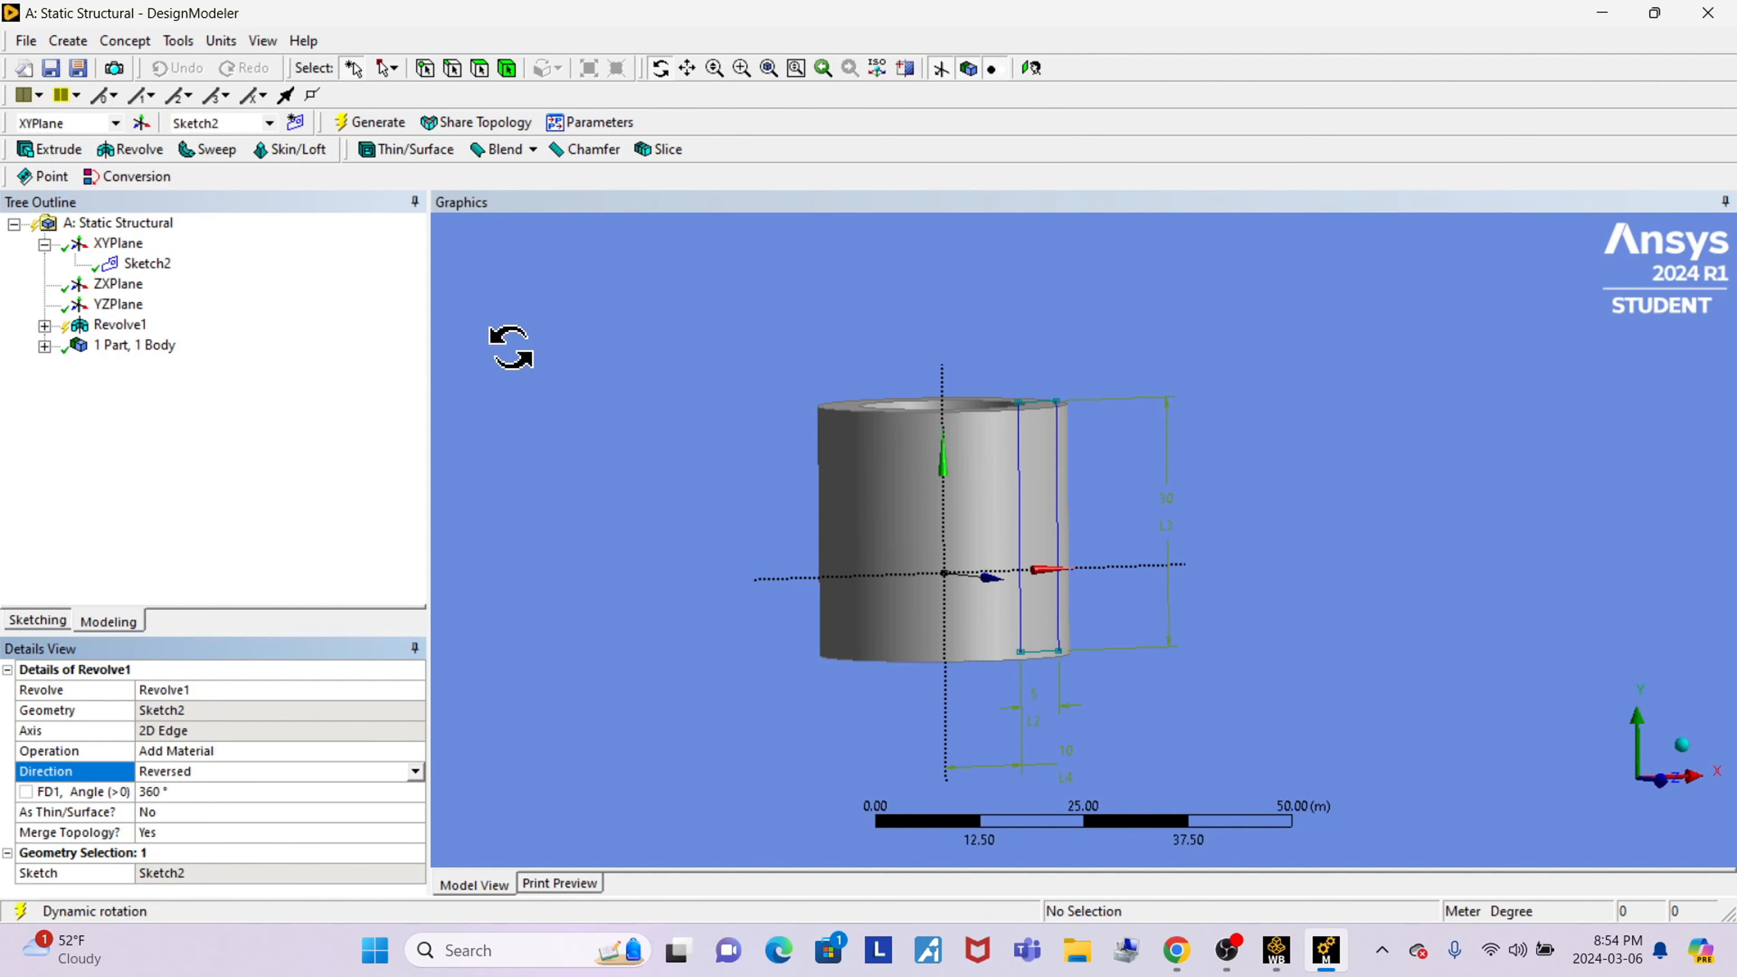
click(369, 122)
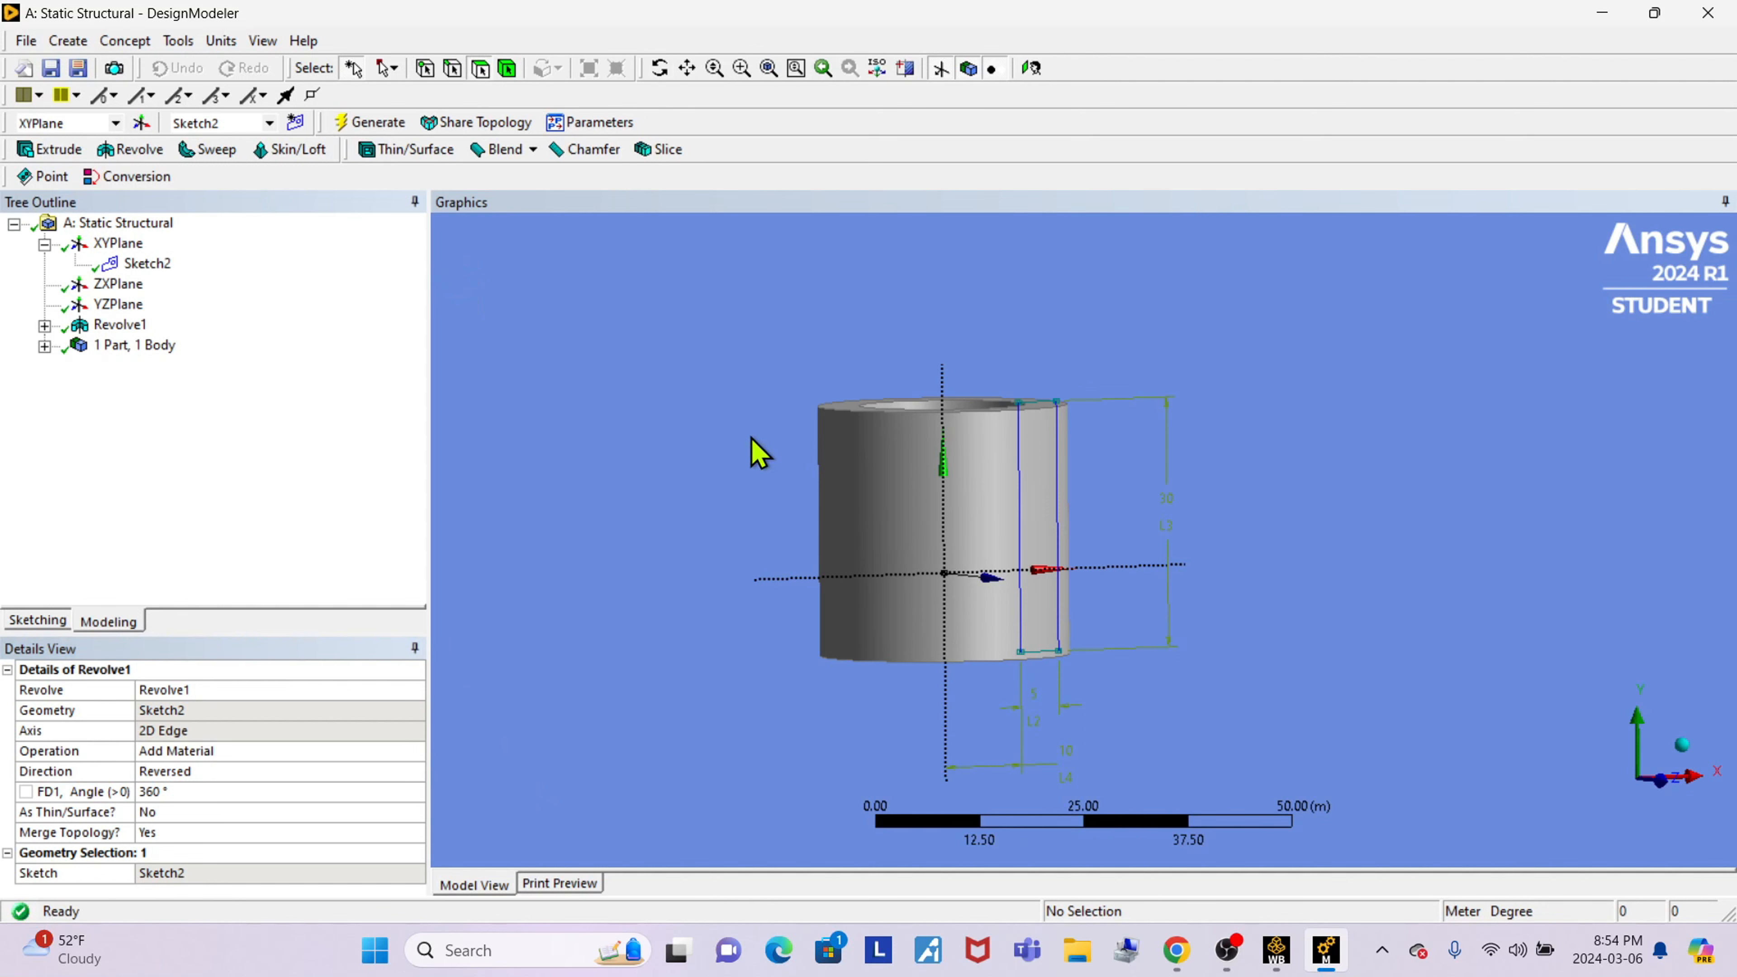
Change the revolve direction to Both - Symmetric and regenerate the body.
click(659, 67)
drag(679, 308, 675, 483)
click(281, 773)
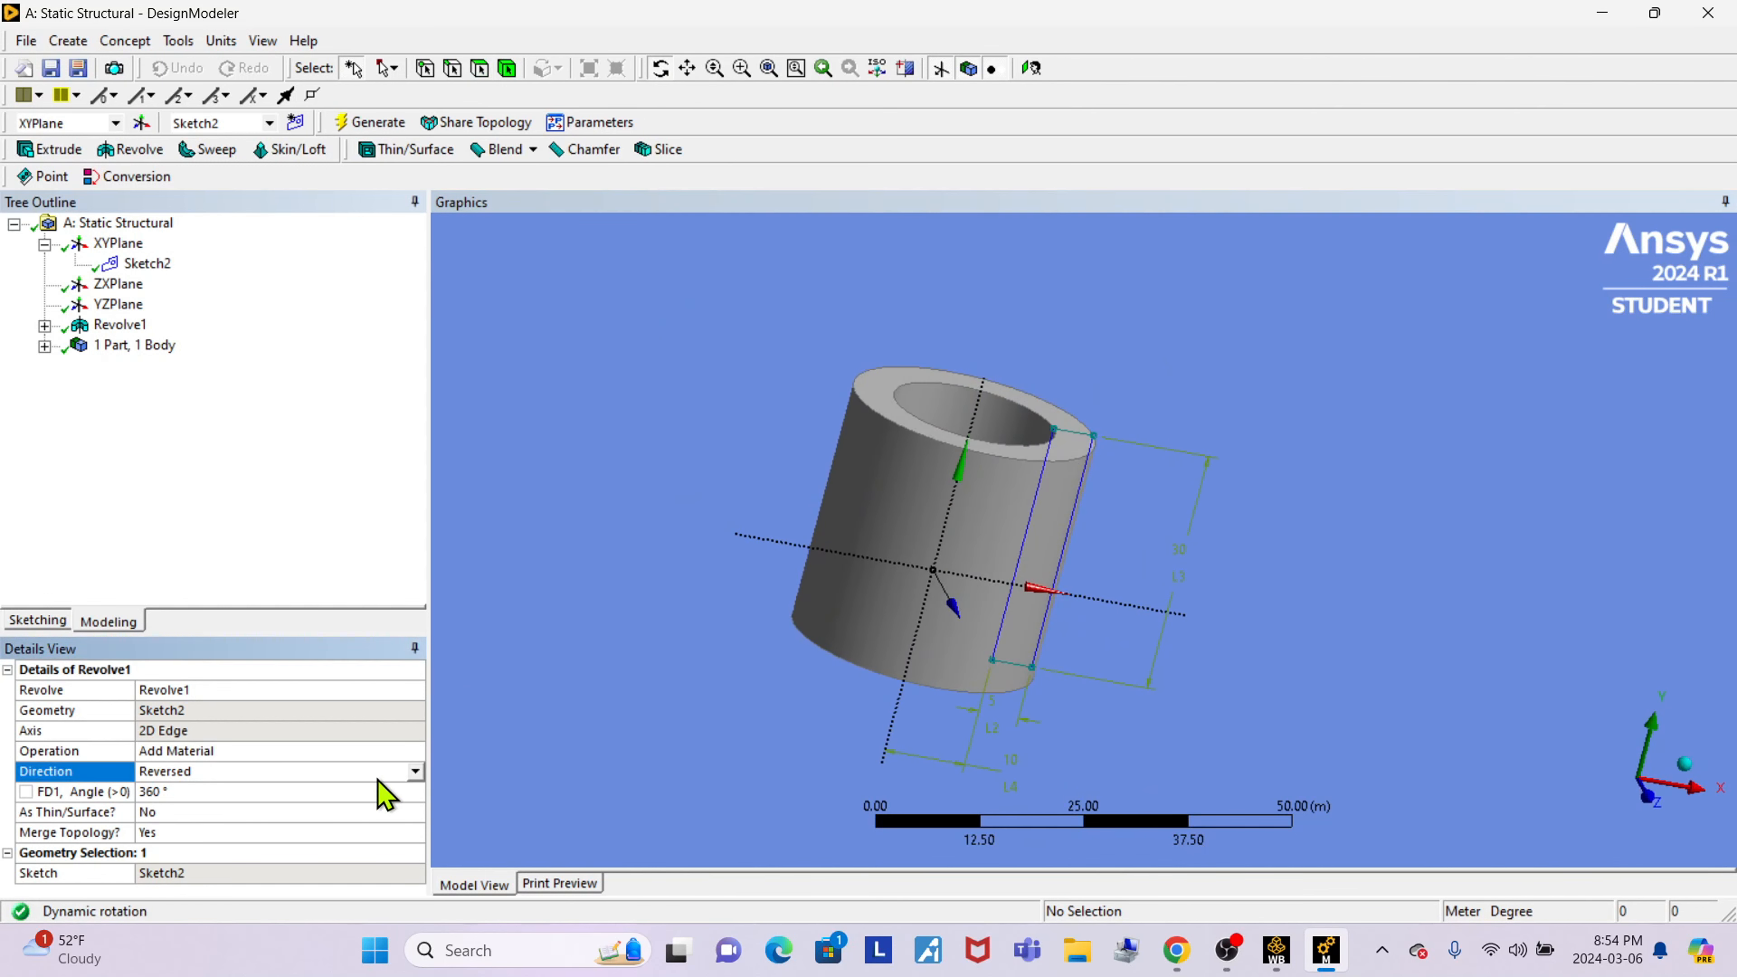
click(416, 771)
click(228, 823)
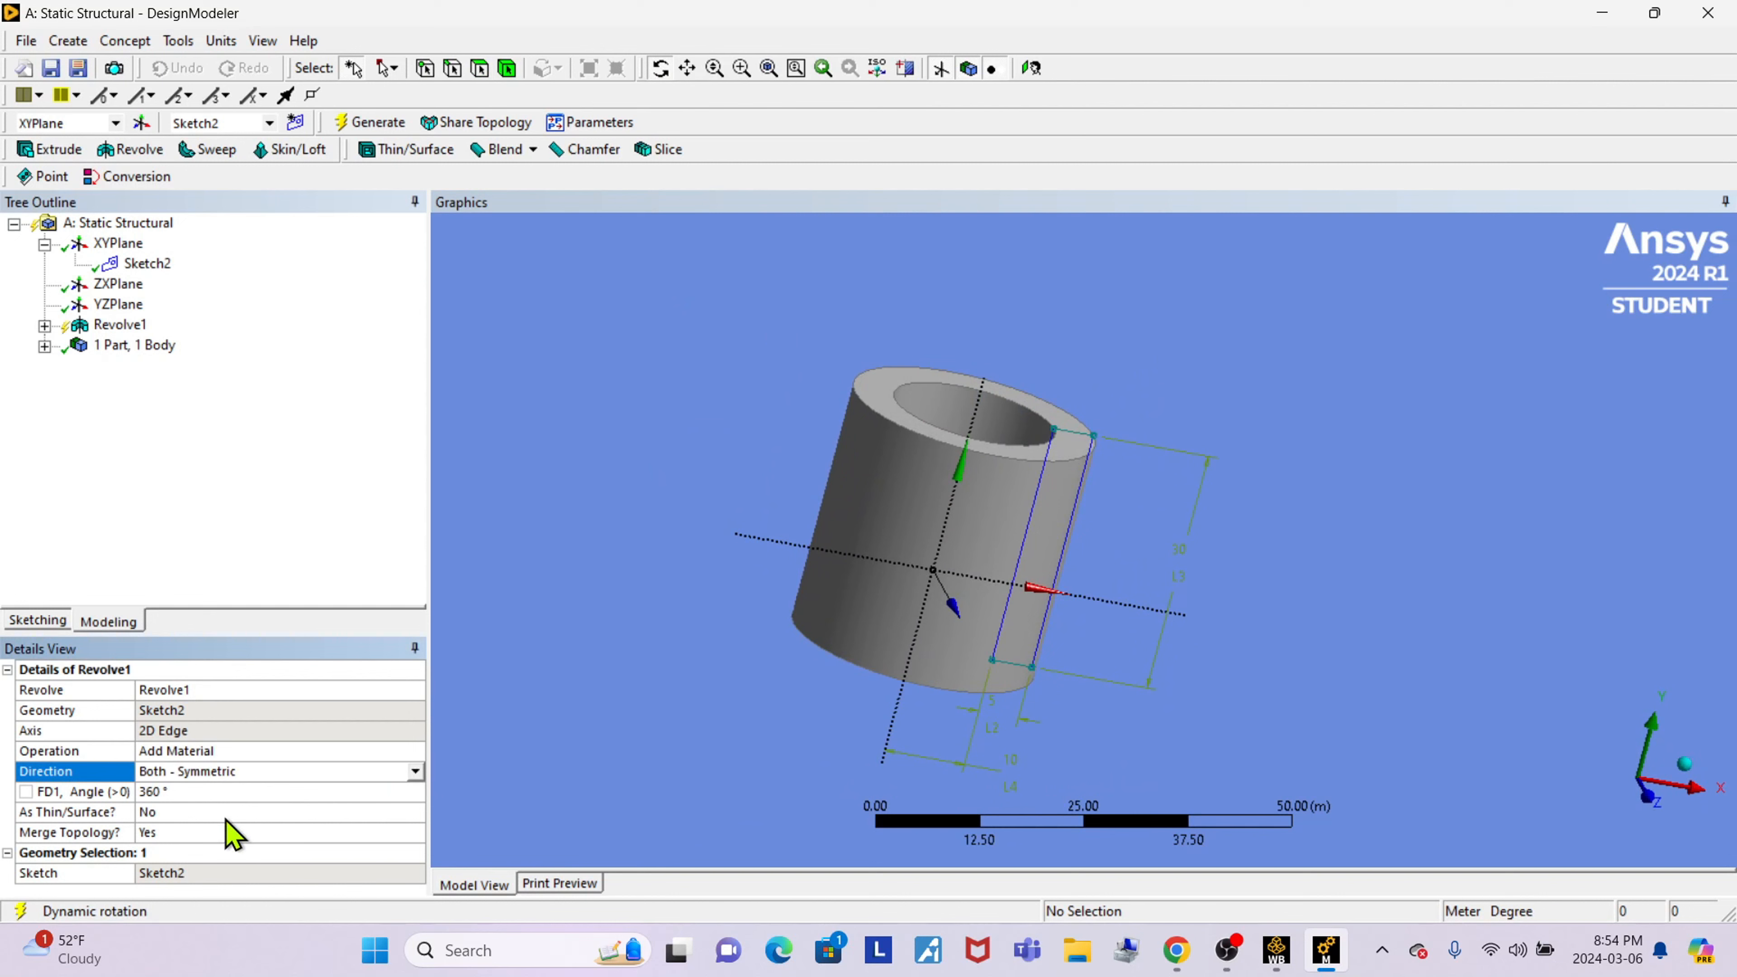
click(379, 124)
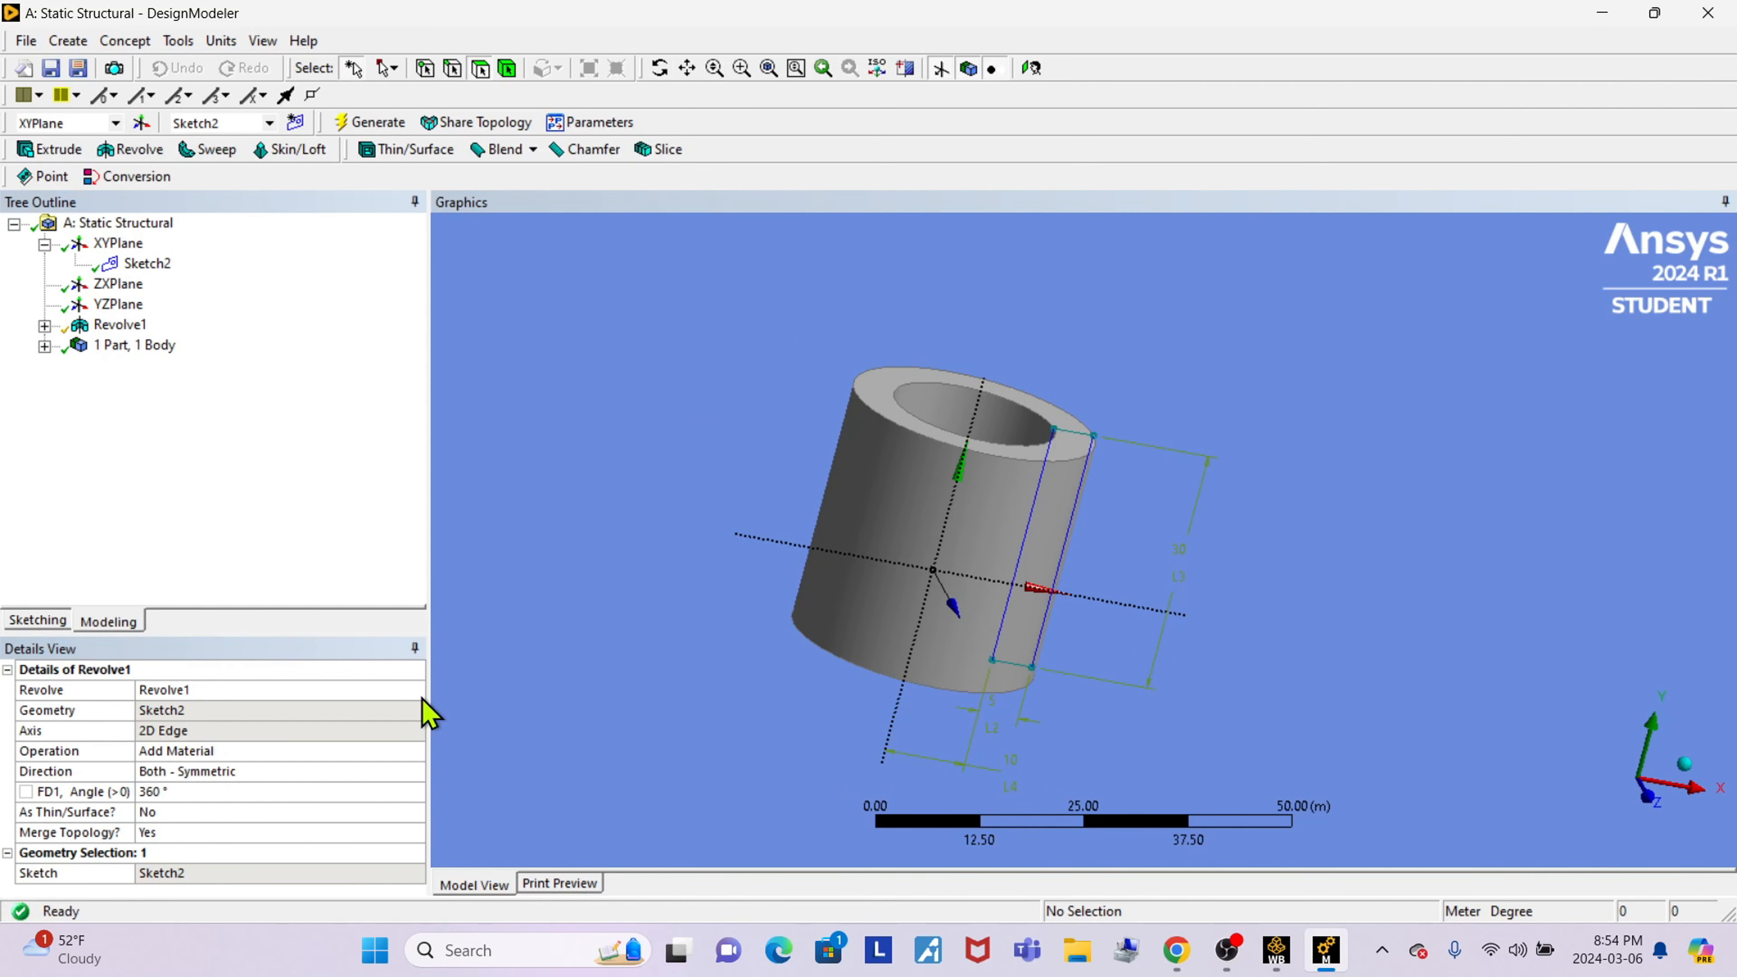
Change the revolve direction to Both - Asymmetric and regenerate with both angles kept at 360°.
click(264, 773)
click(416, 771)
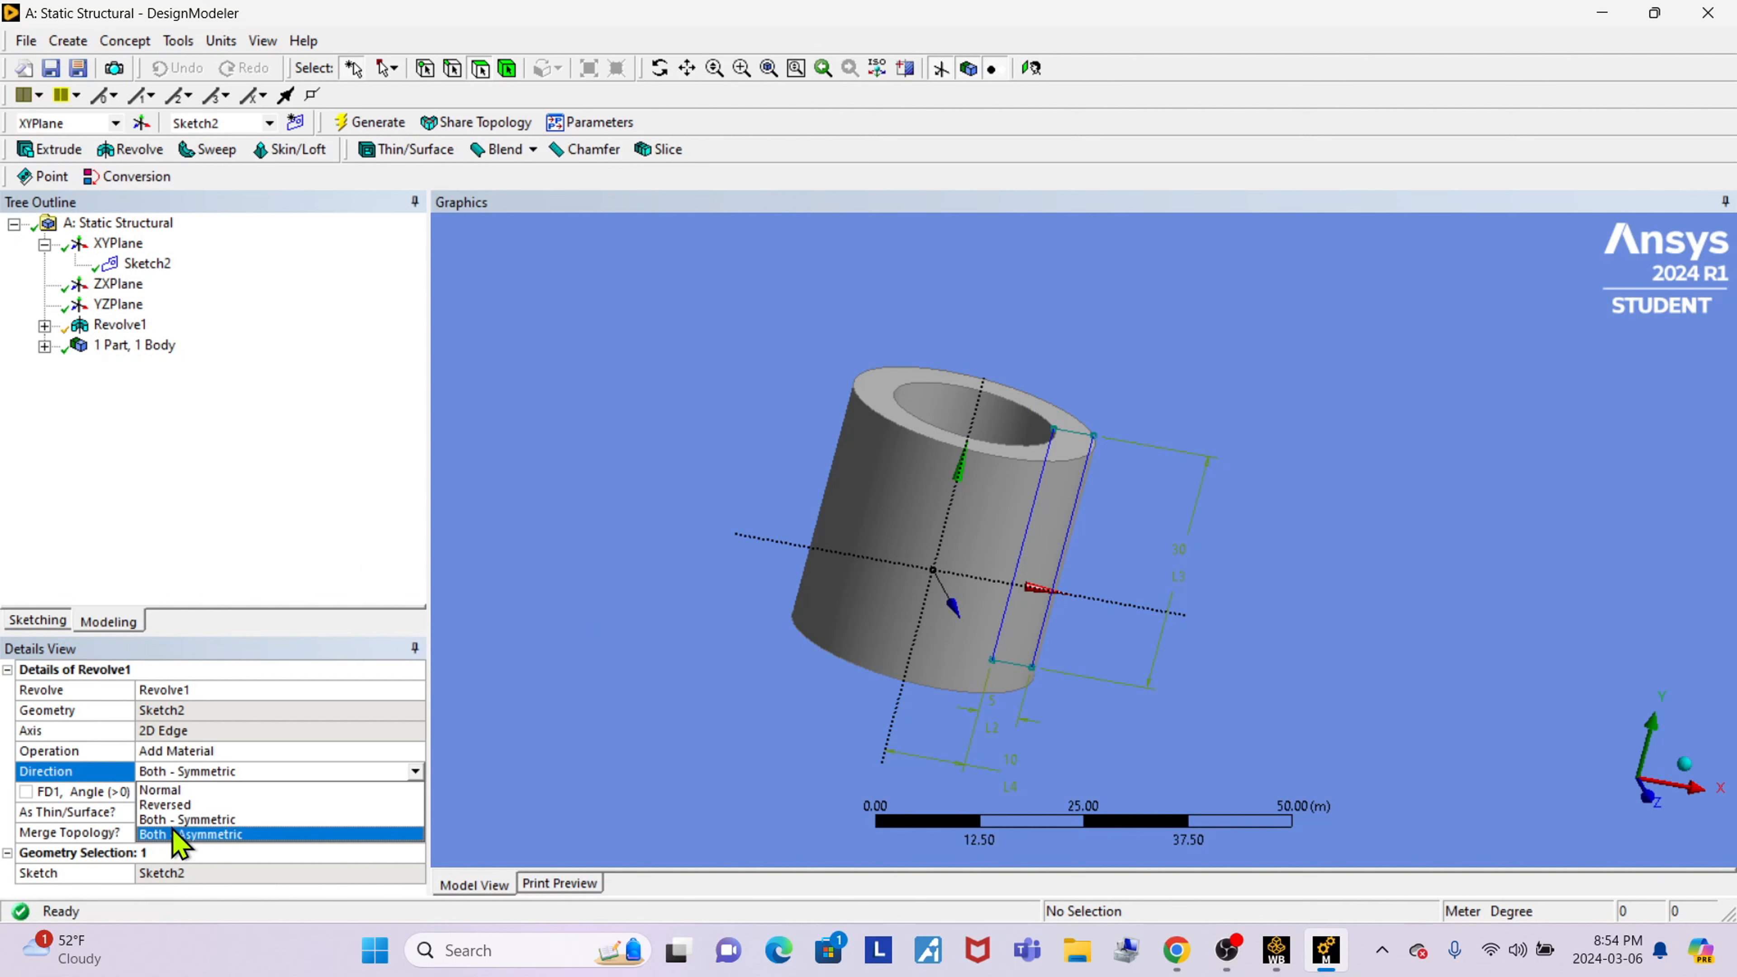
click(195, 844)
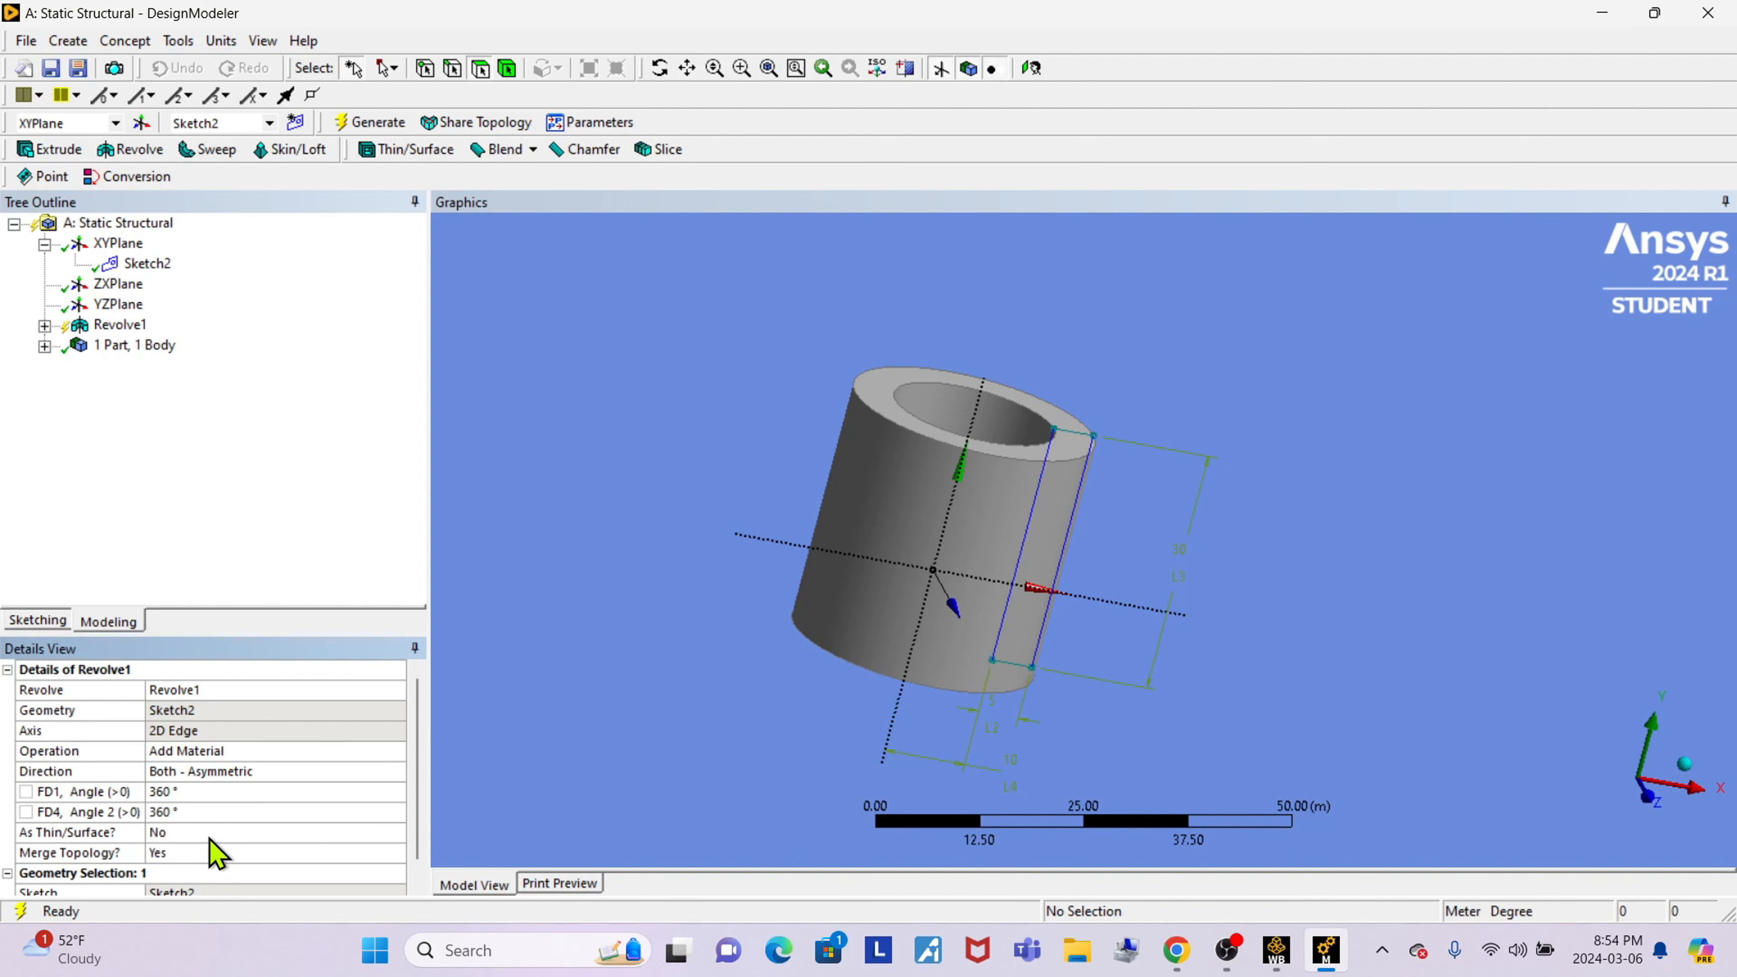
click(345, 123)
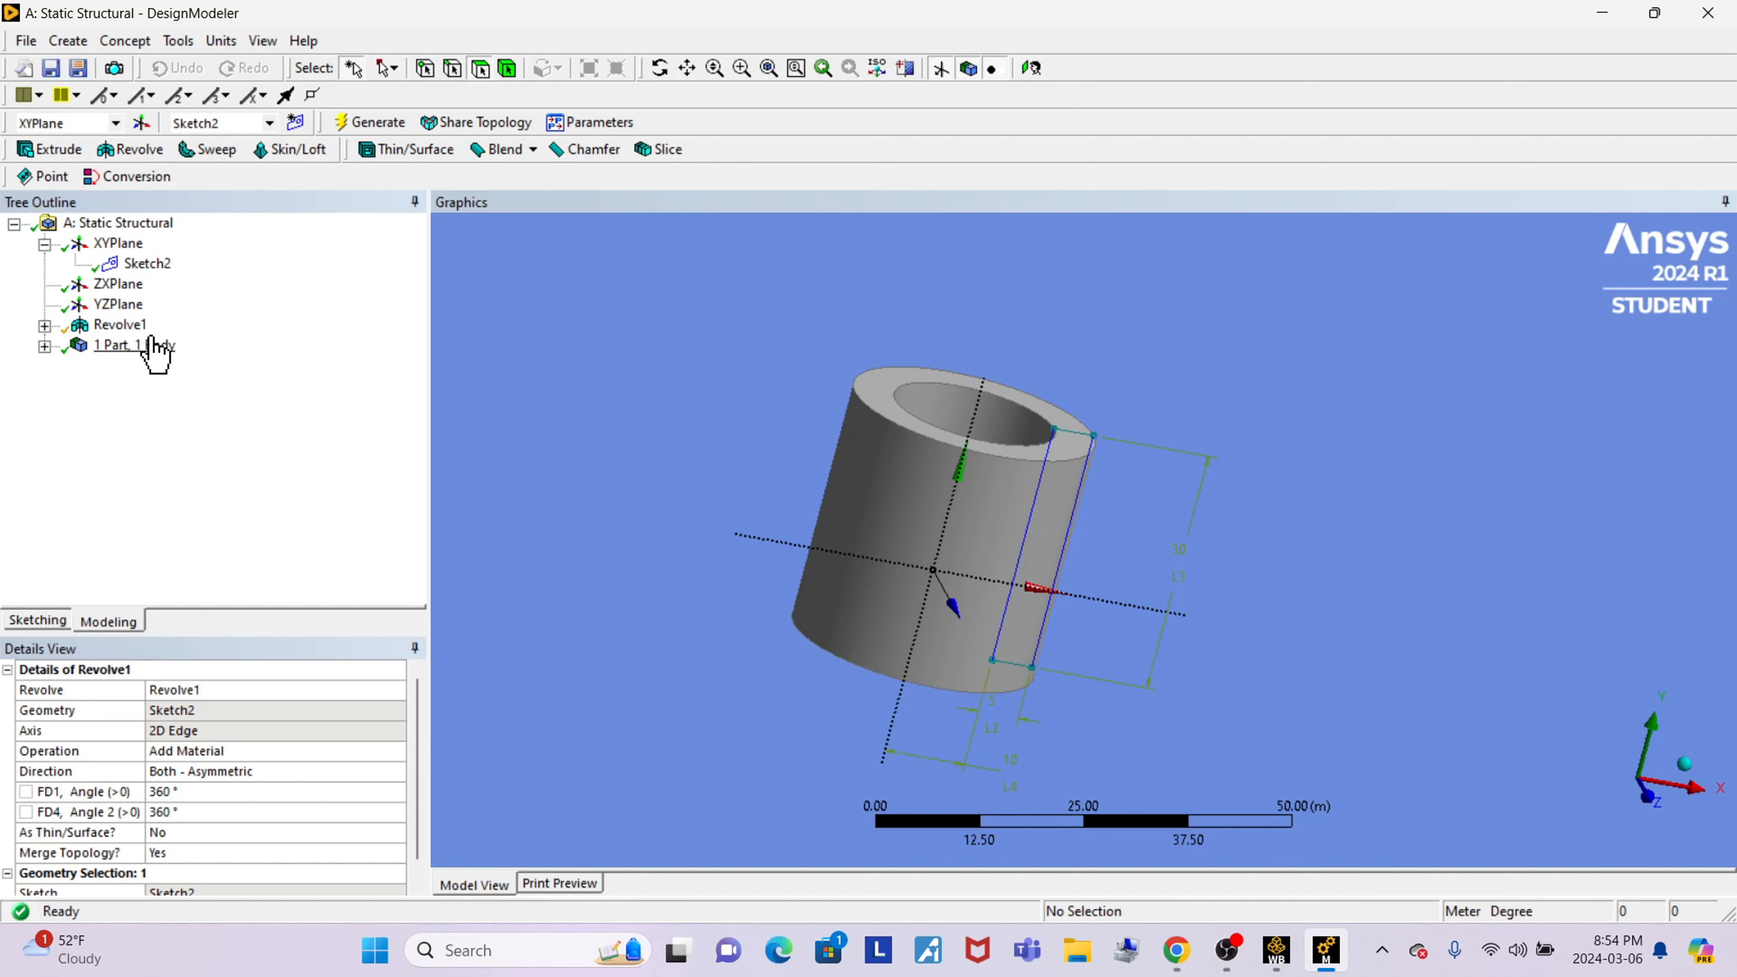
Delete the Revolve1 feature from the model.
click(120, 327)
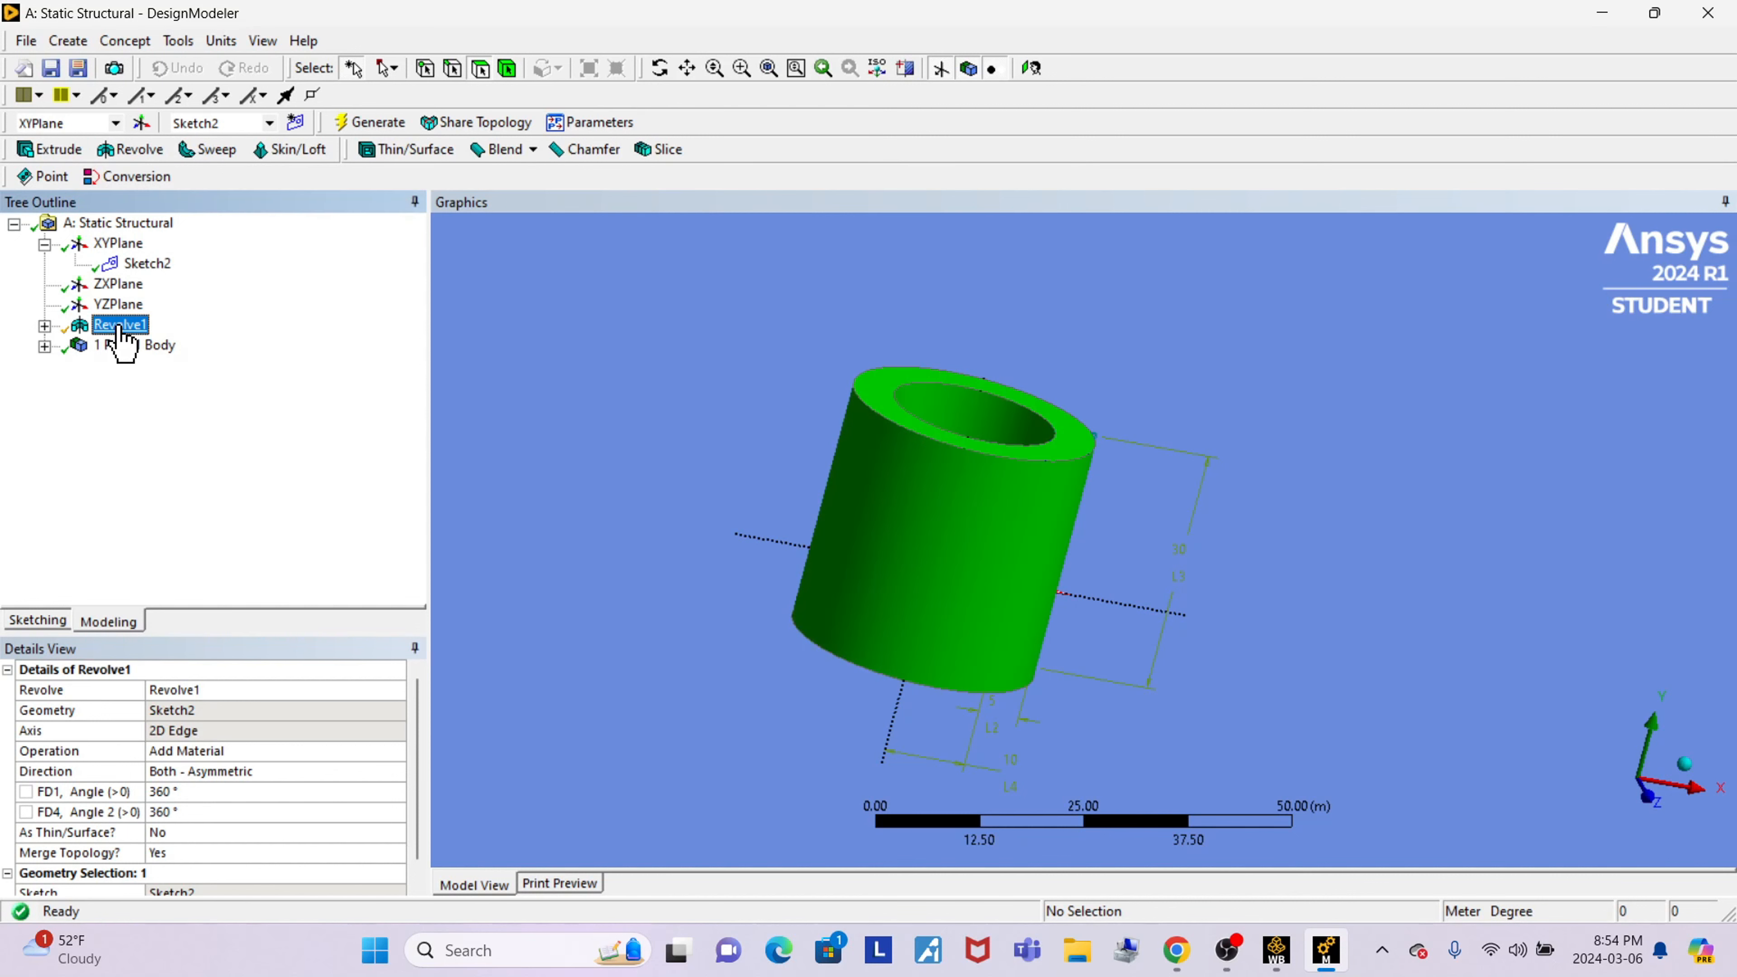
right_click(120, 327)
click(179, 506)
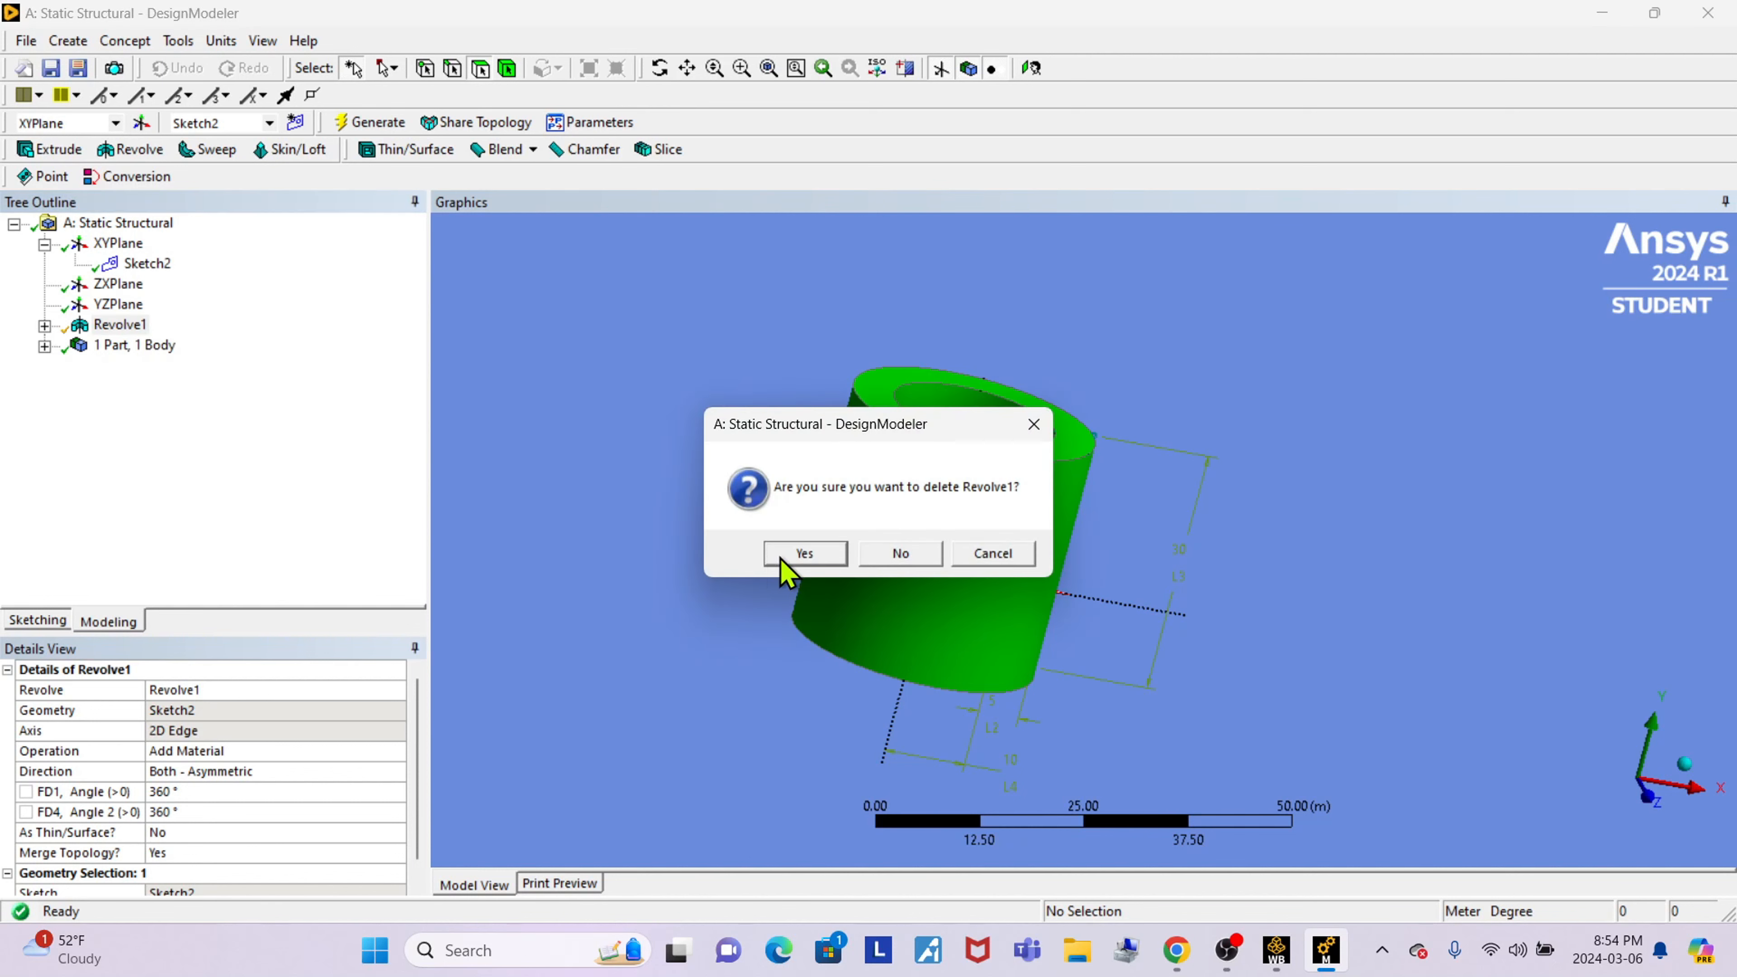
click(793, 556)
Delete the rectangle sketch, Sketch2, from the XY plane.
click(147, 263)
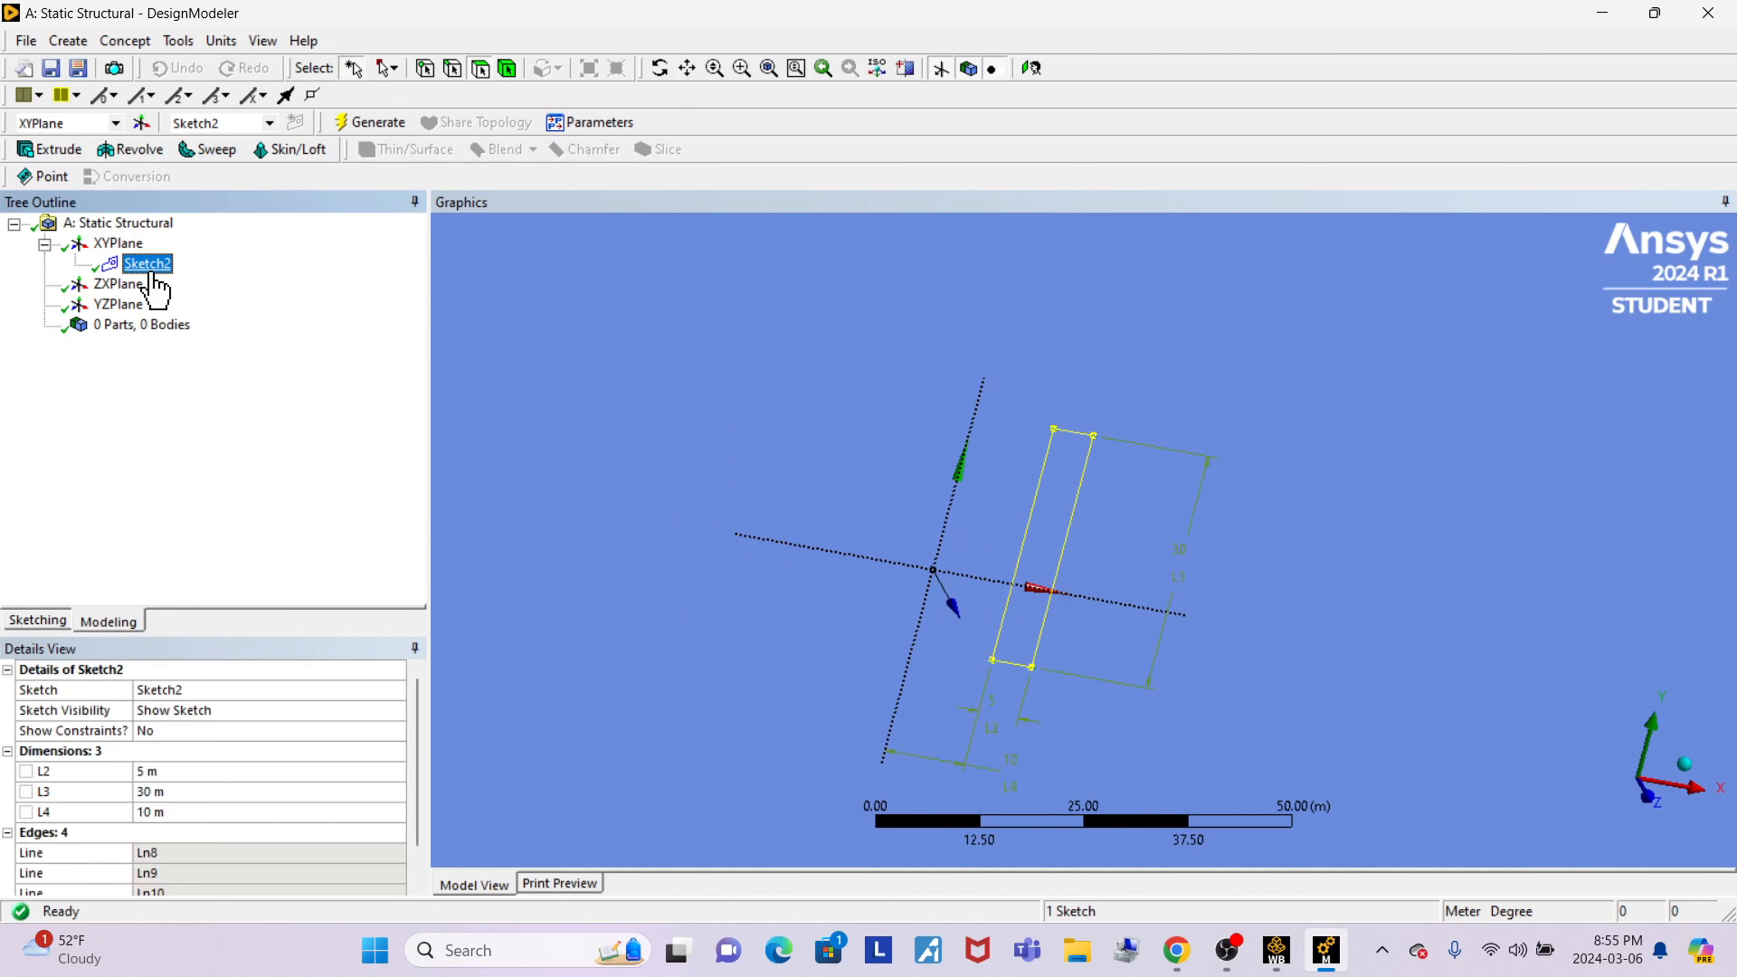
right_click(147, 263)
click(198, 393)
click(801, 549)
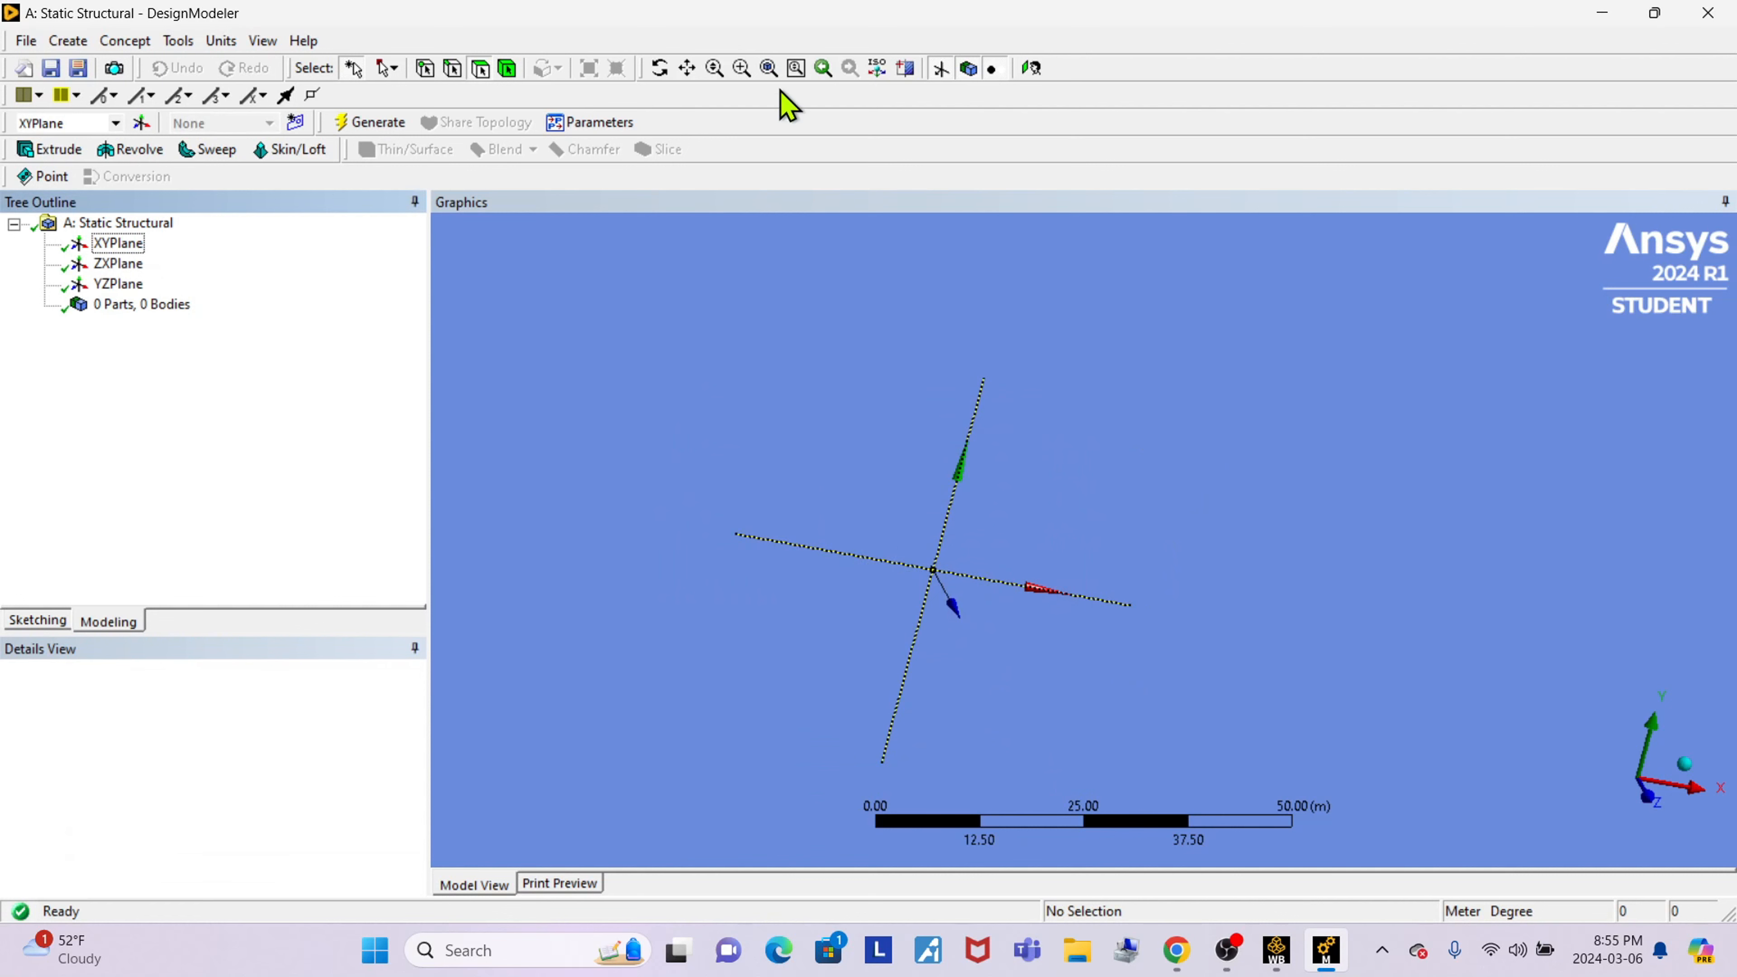
Sketch a horizontal line about 39 m long on the XY plane, from the origin along the positive X axis.
click(657, 68)
drag(803, 445, 884, 686)
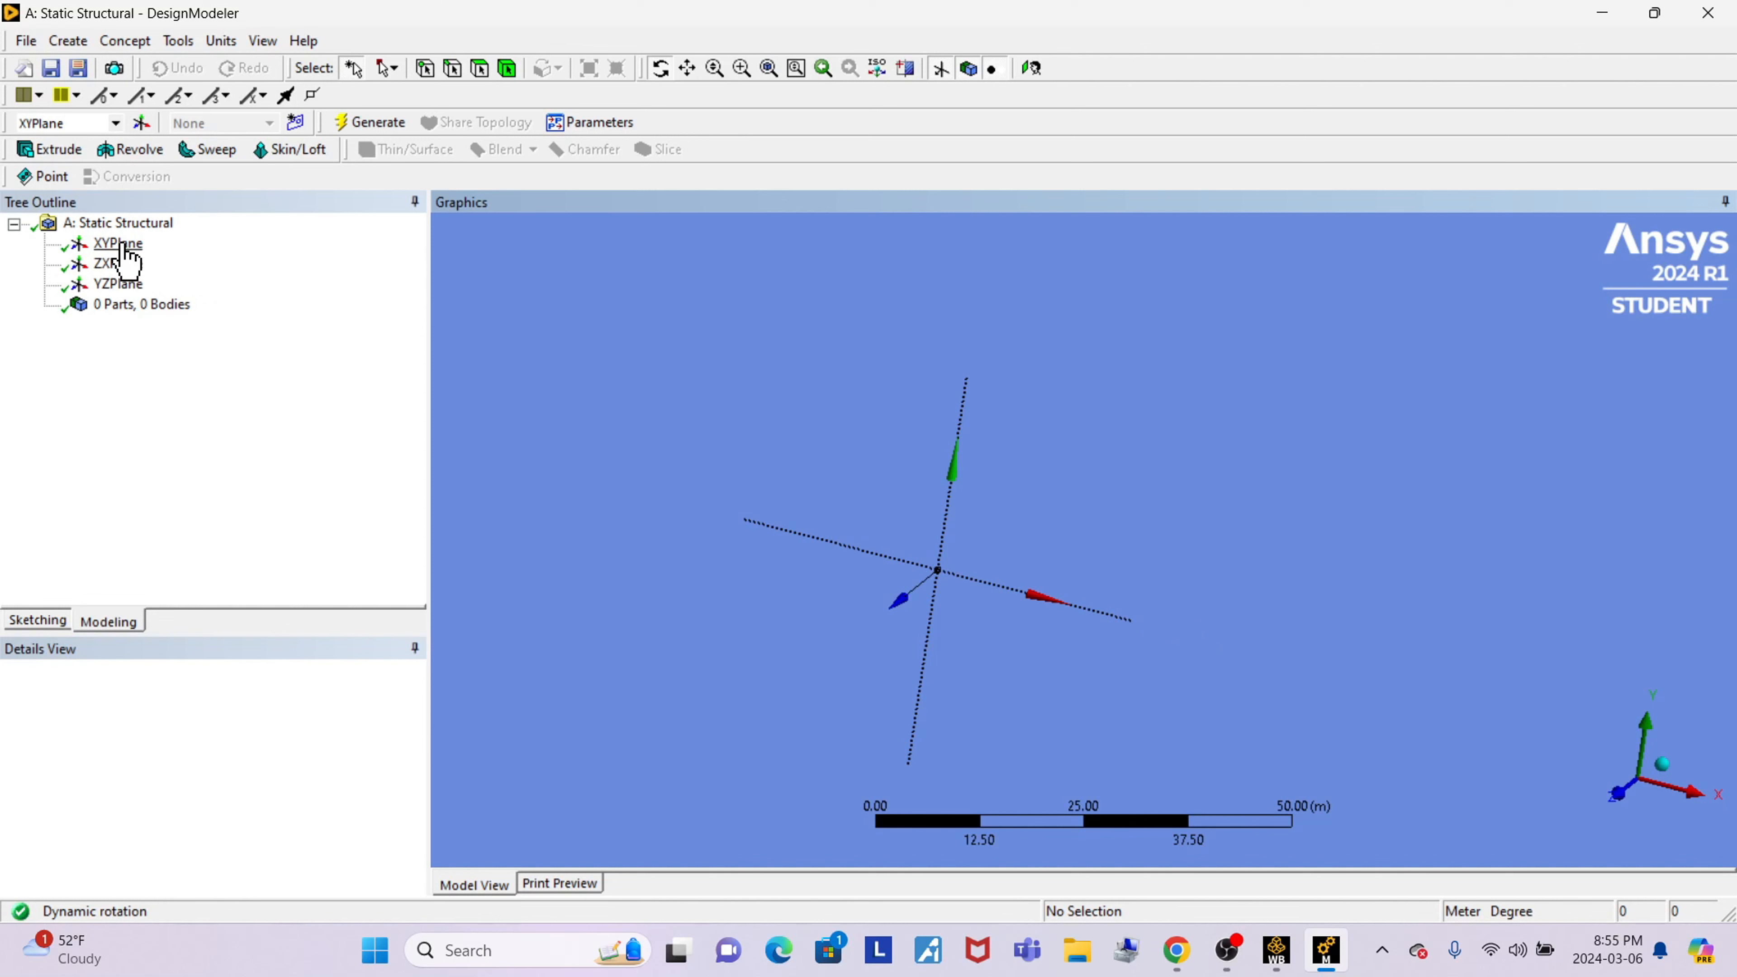
right_click(123, 255)
click(181, 257)
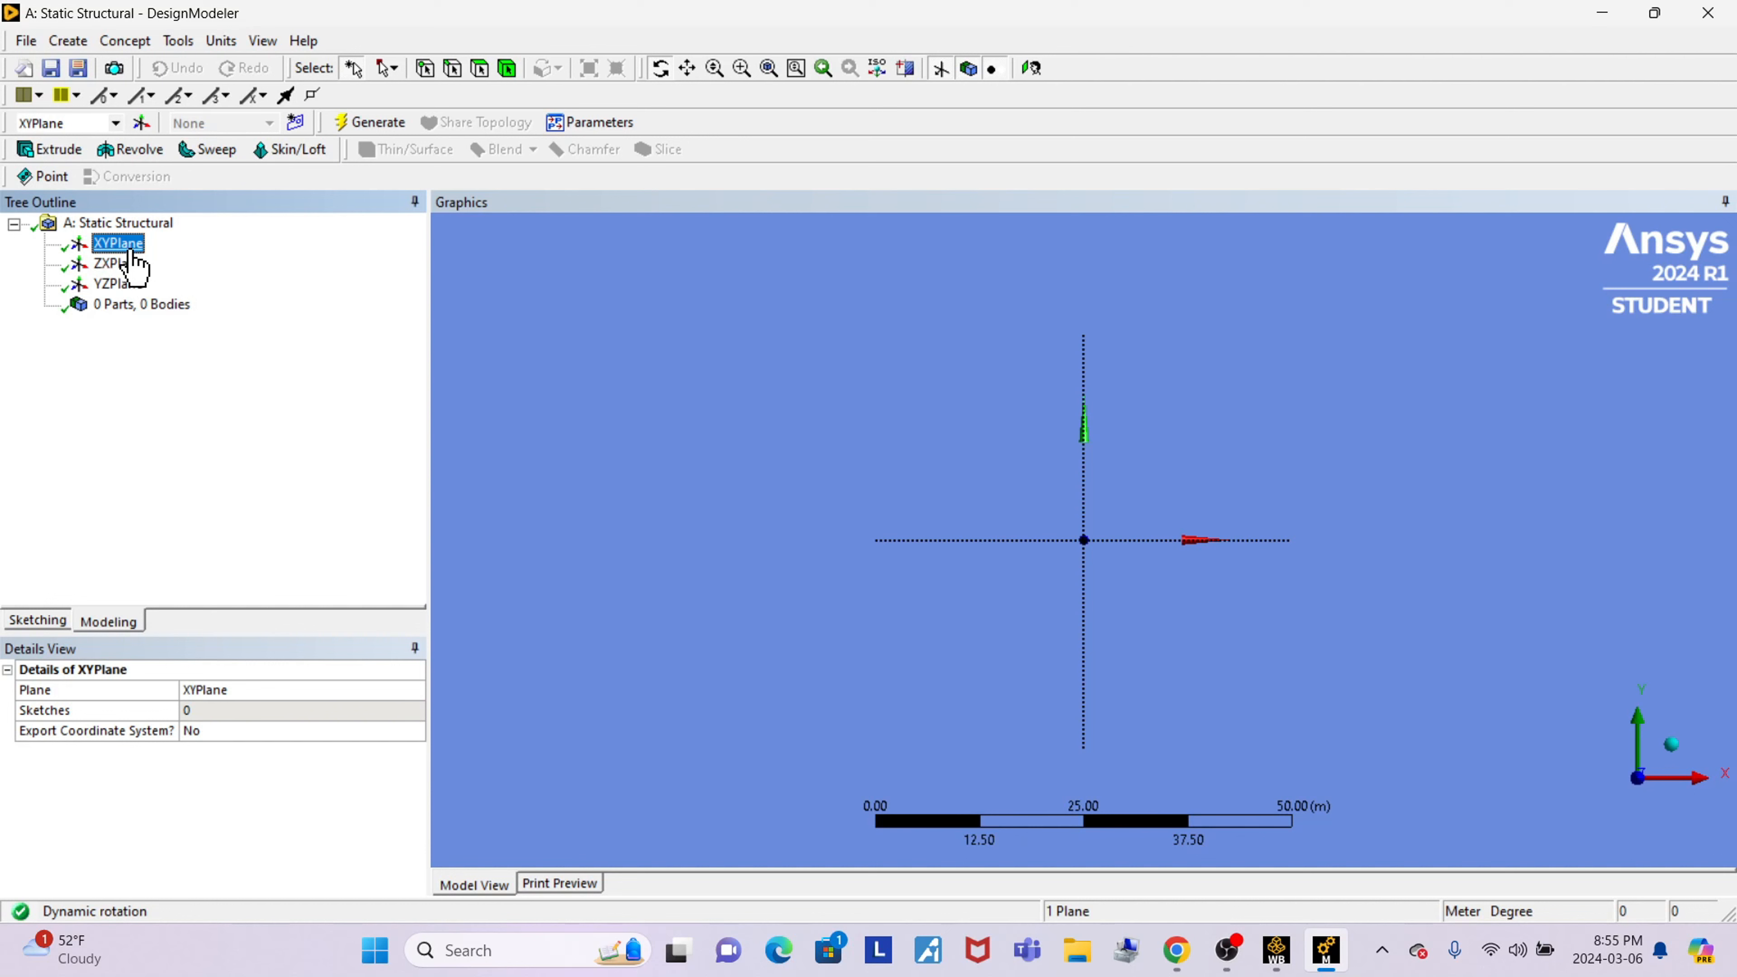
click(37, 620)
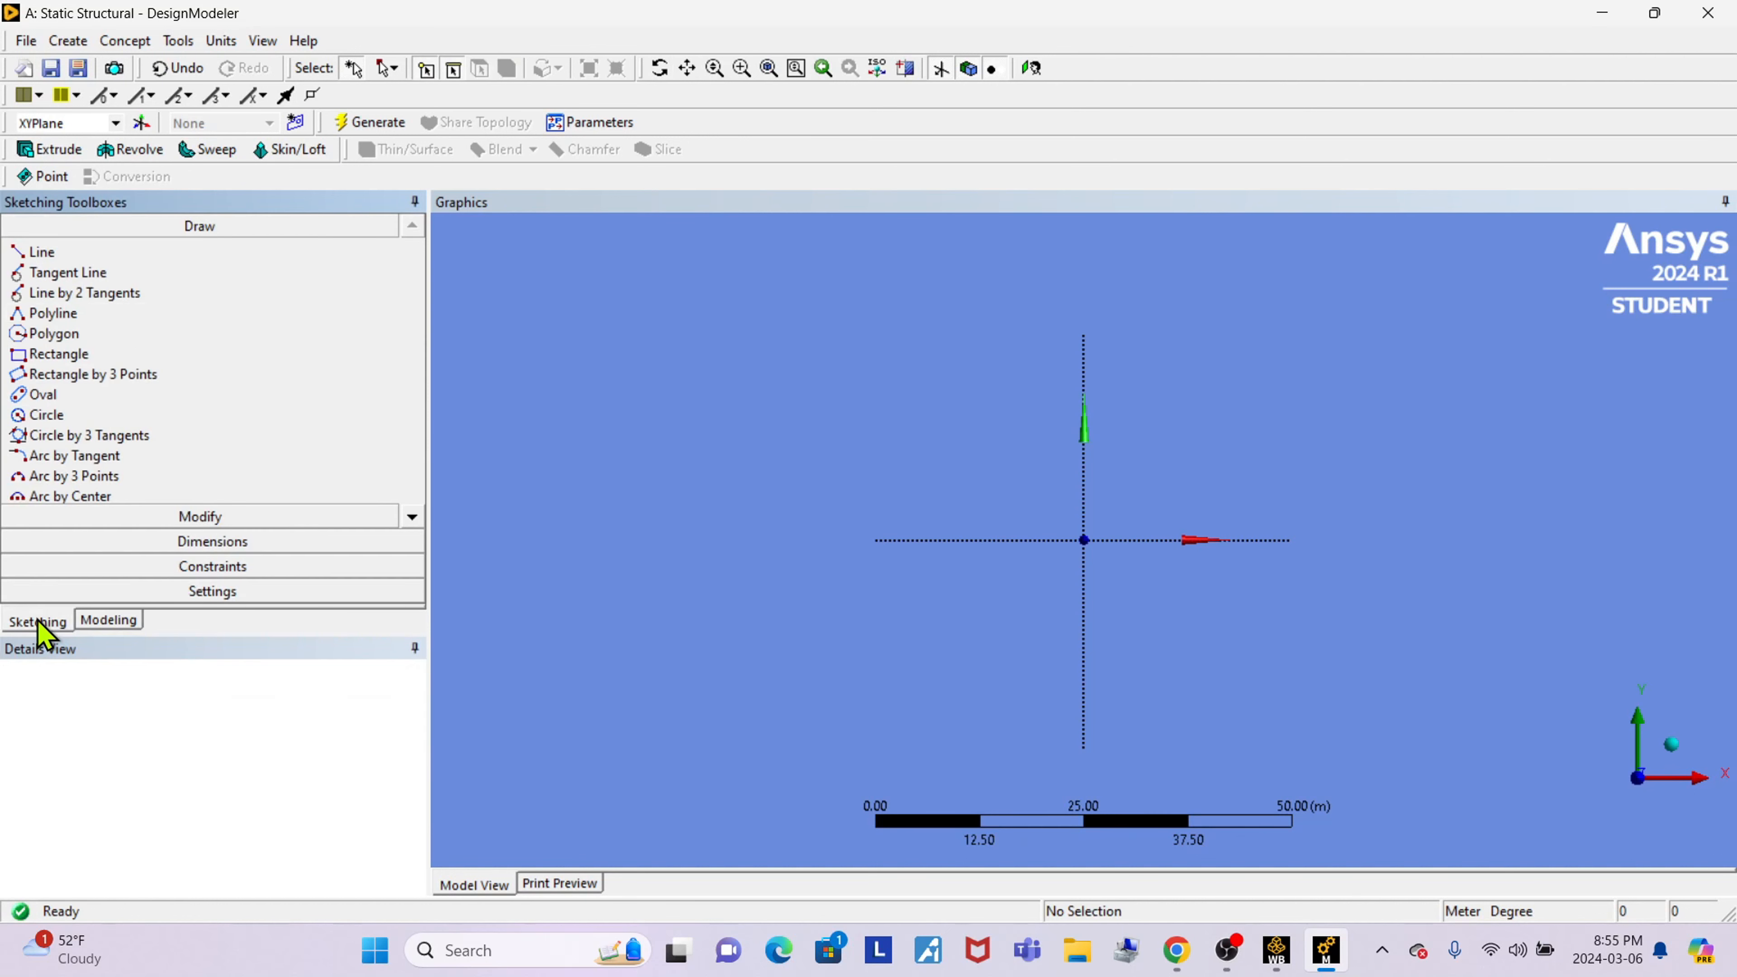
click(80, 254)
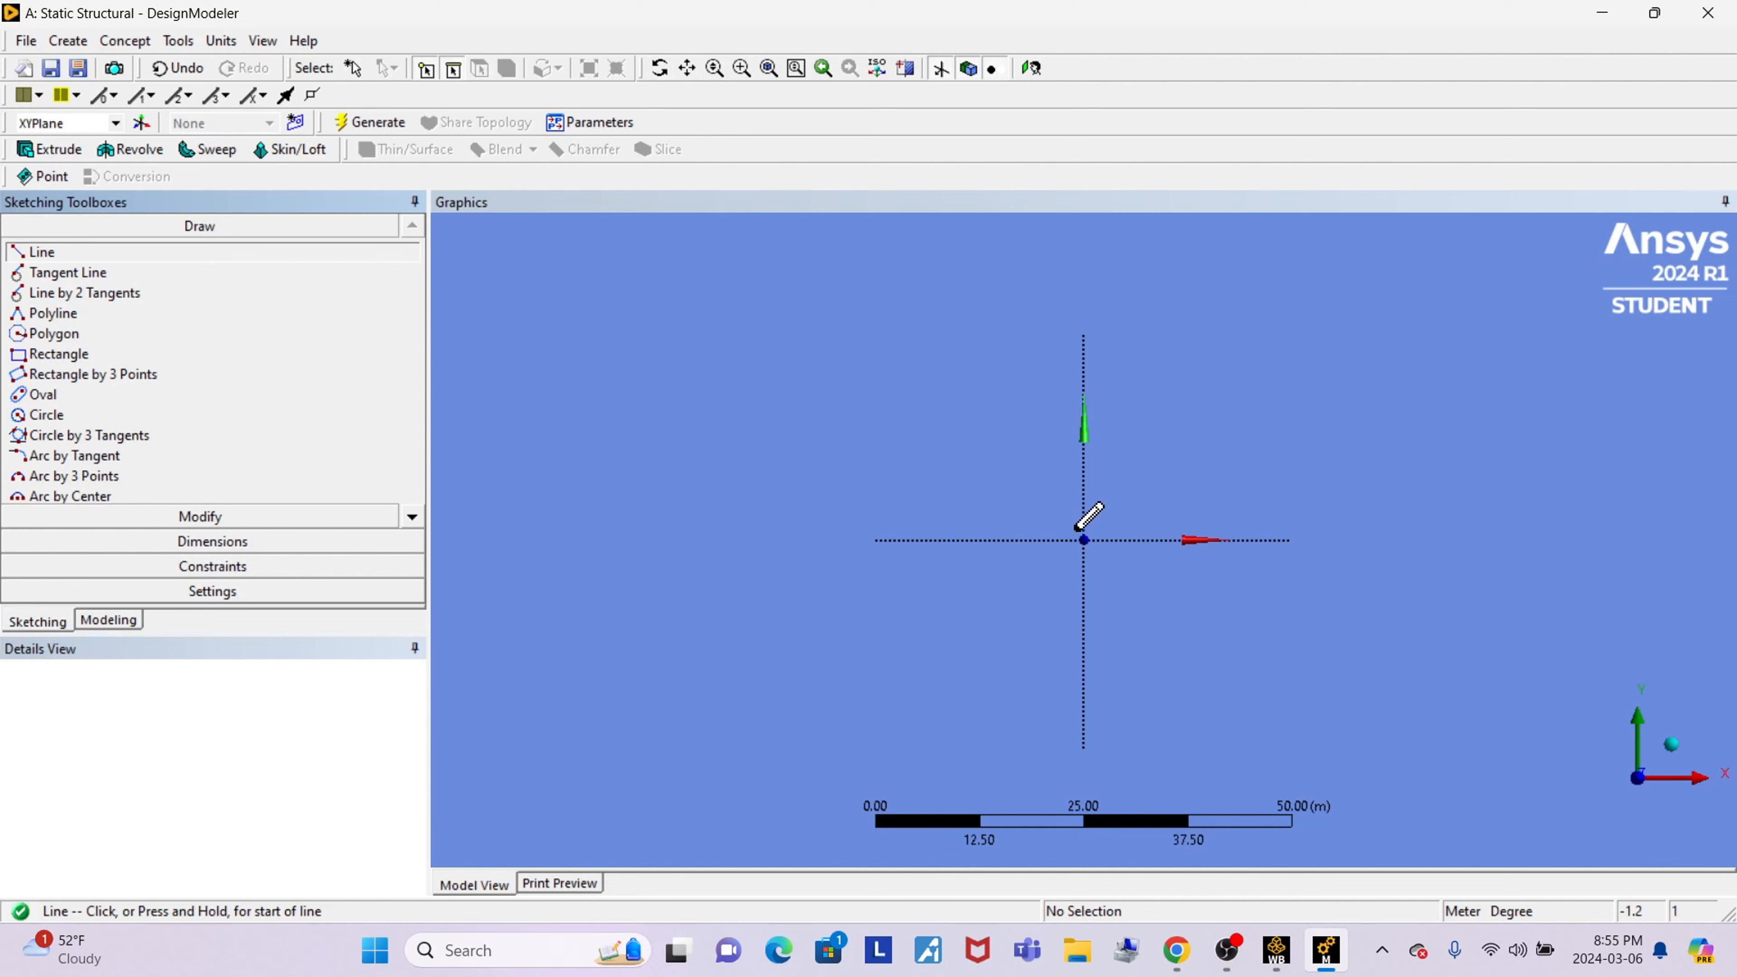
click(1083, 540)
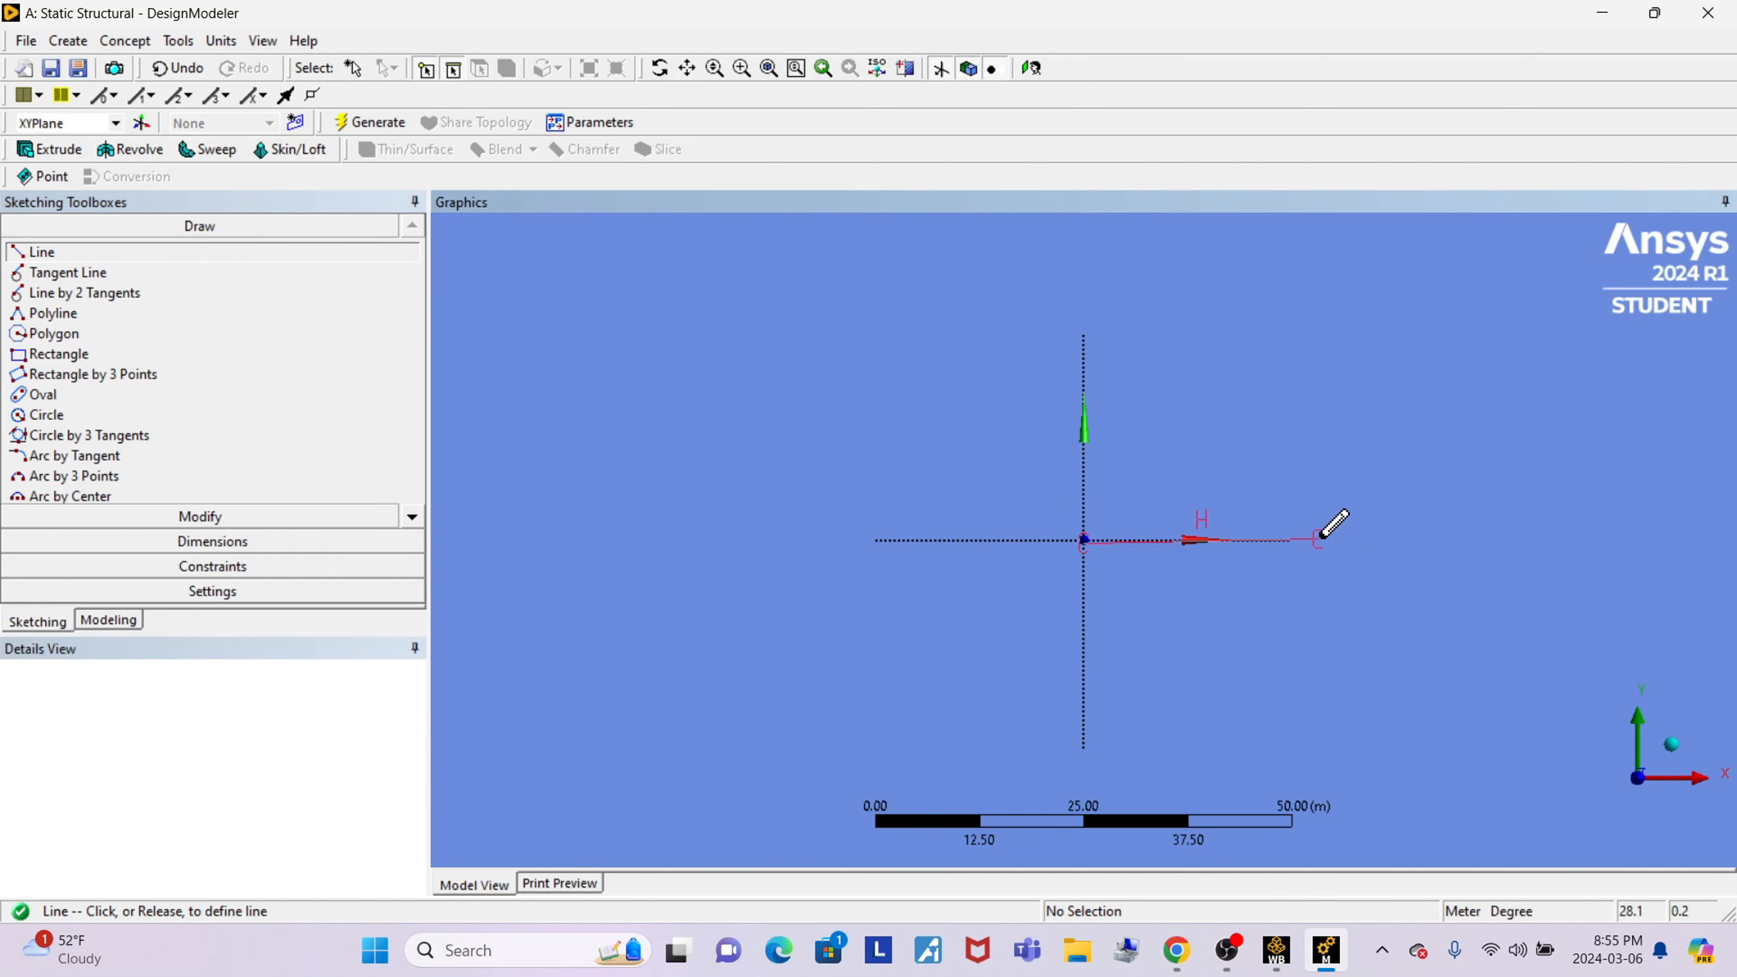
click(1410, 539)
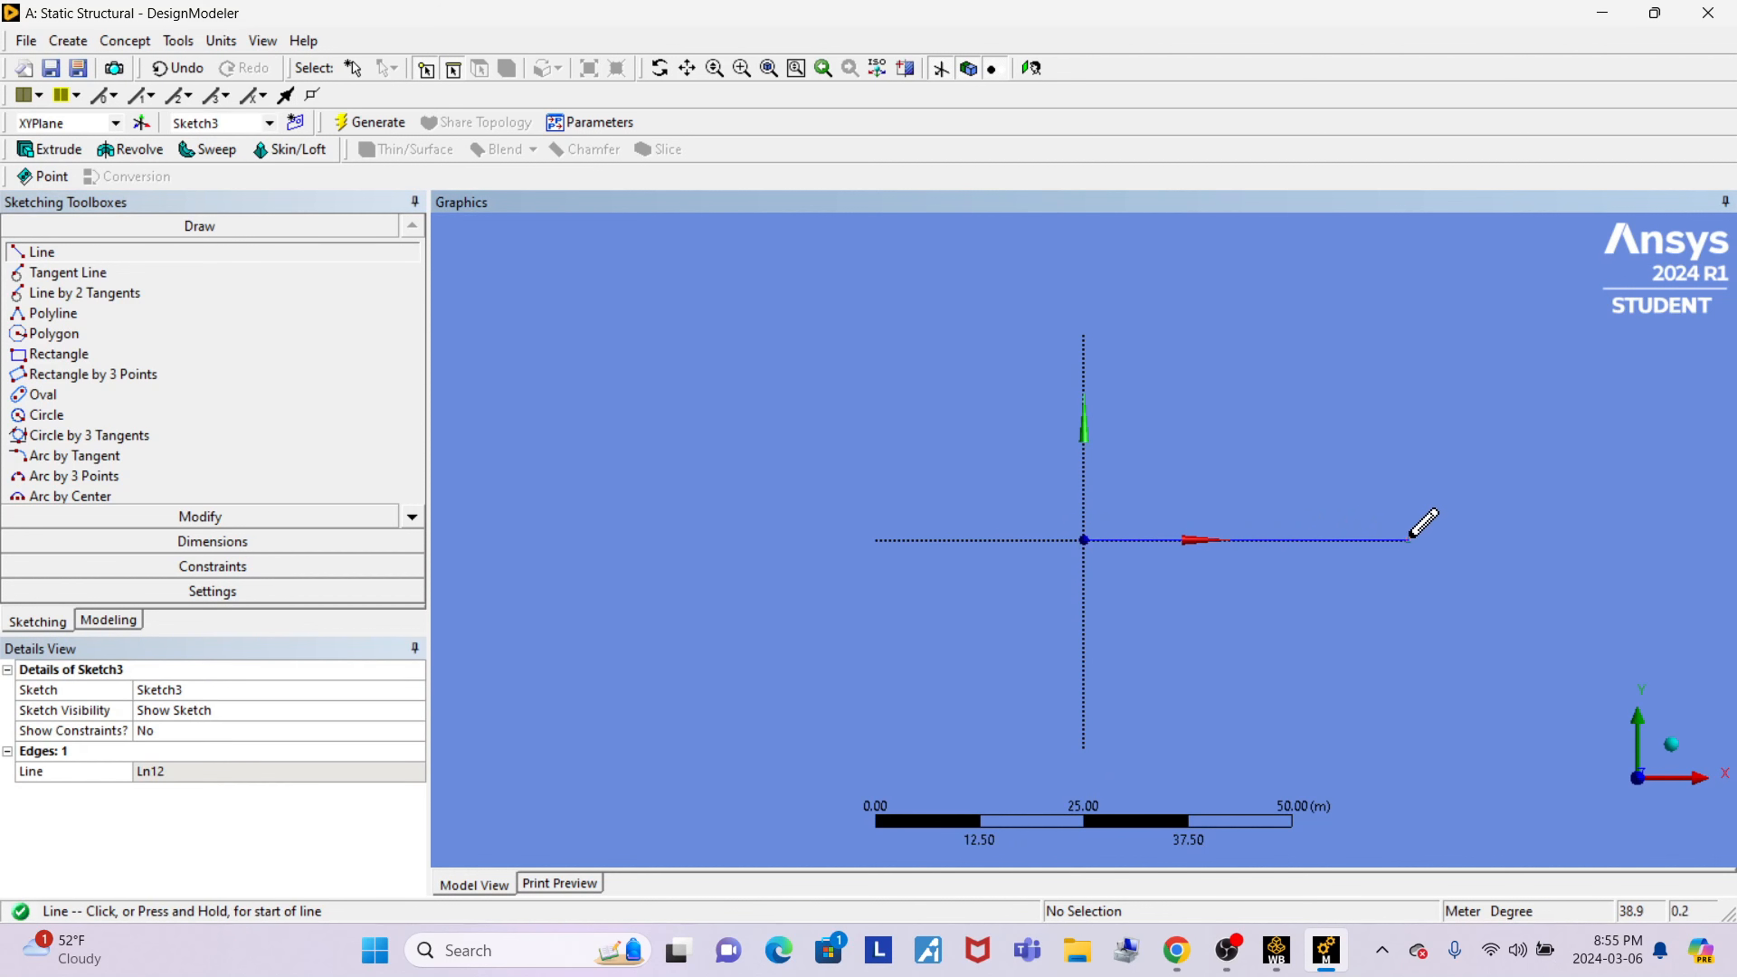
click(1413, 539)
click(1524, 382)
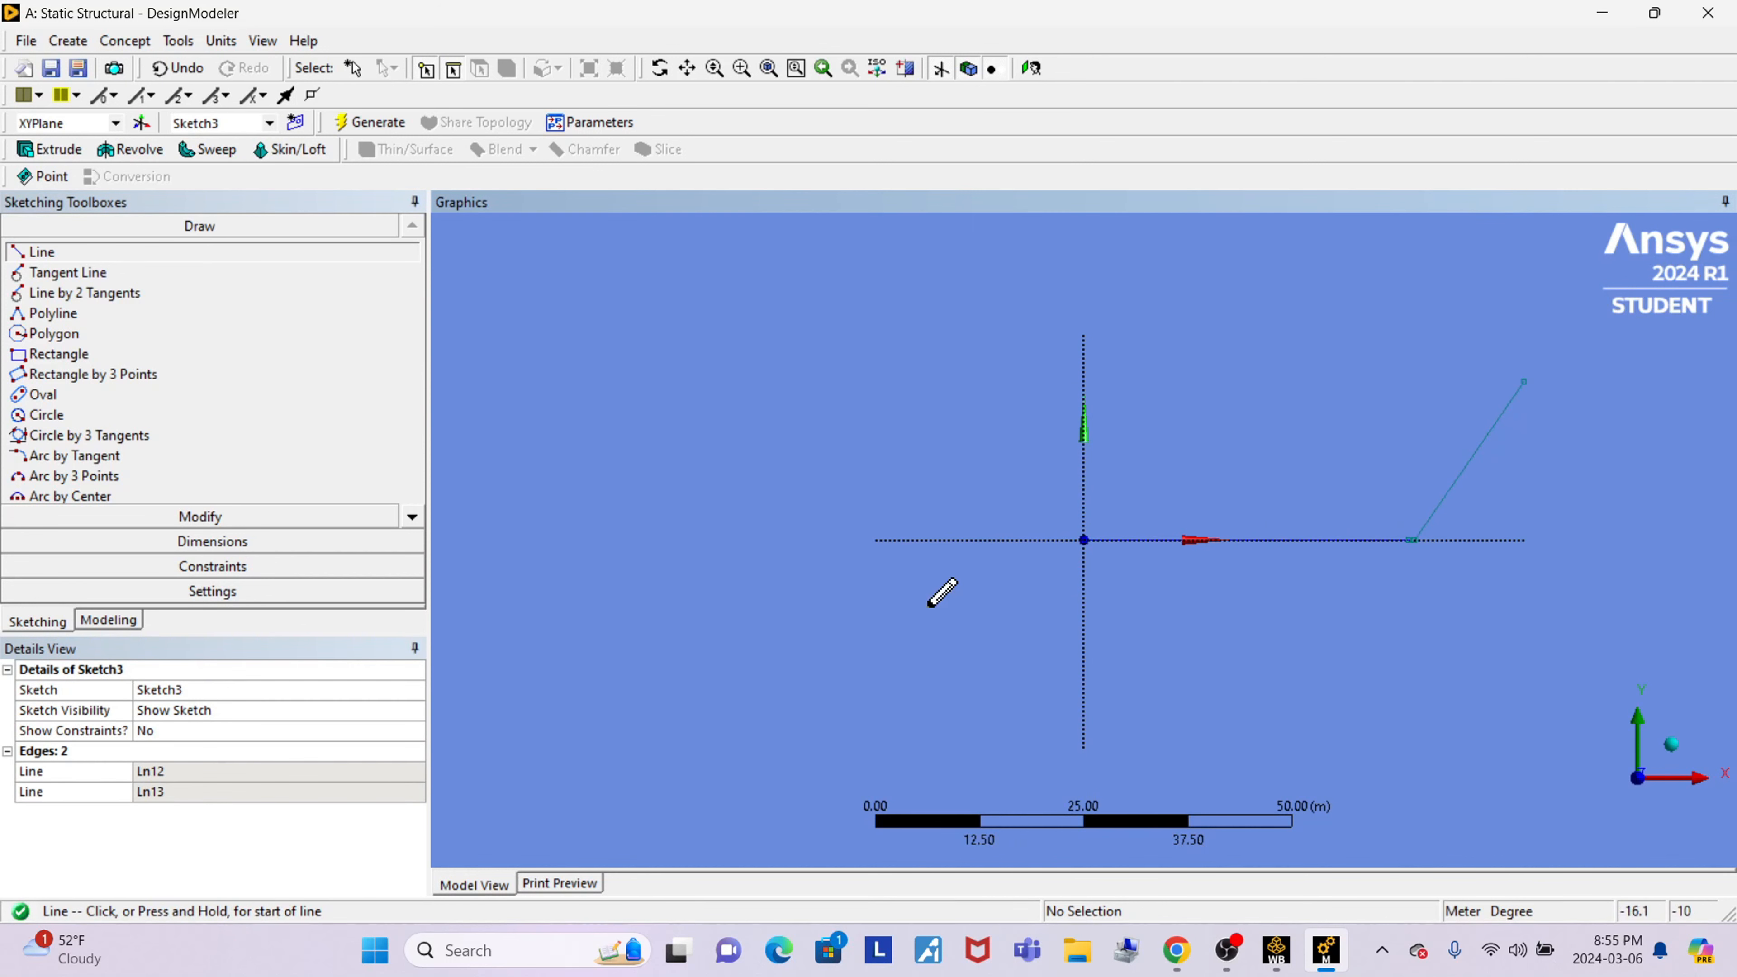
click(178, 68)
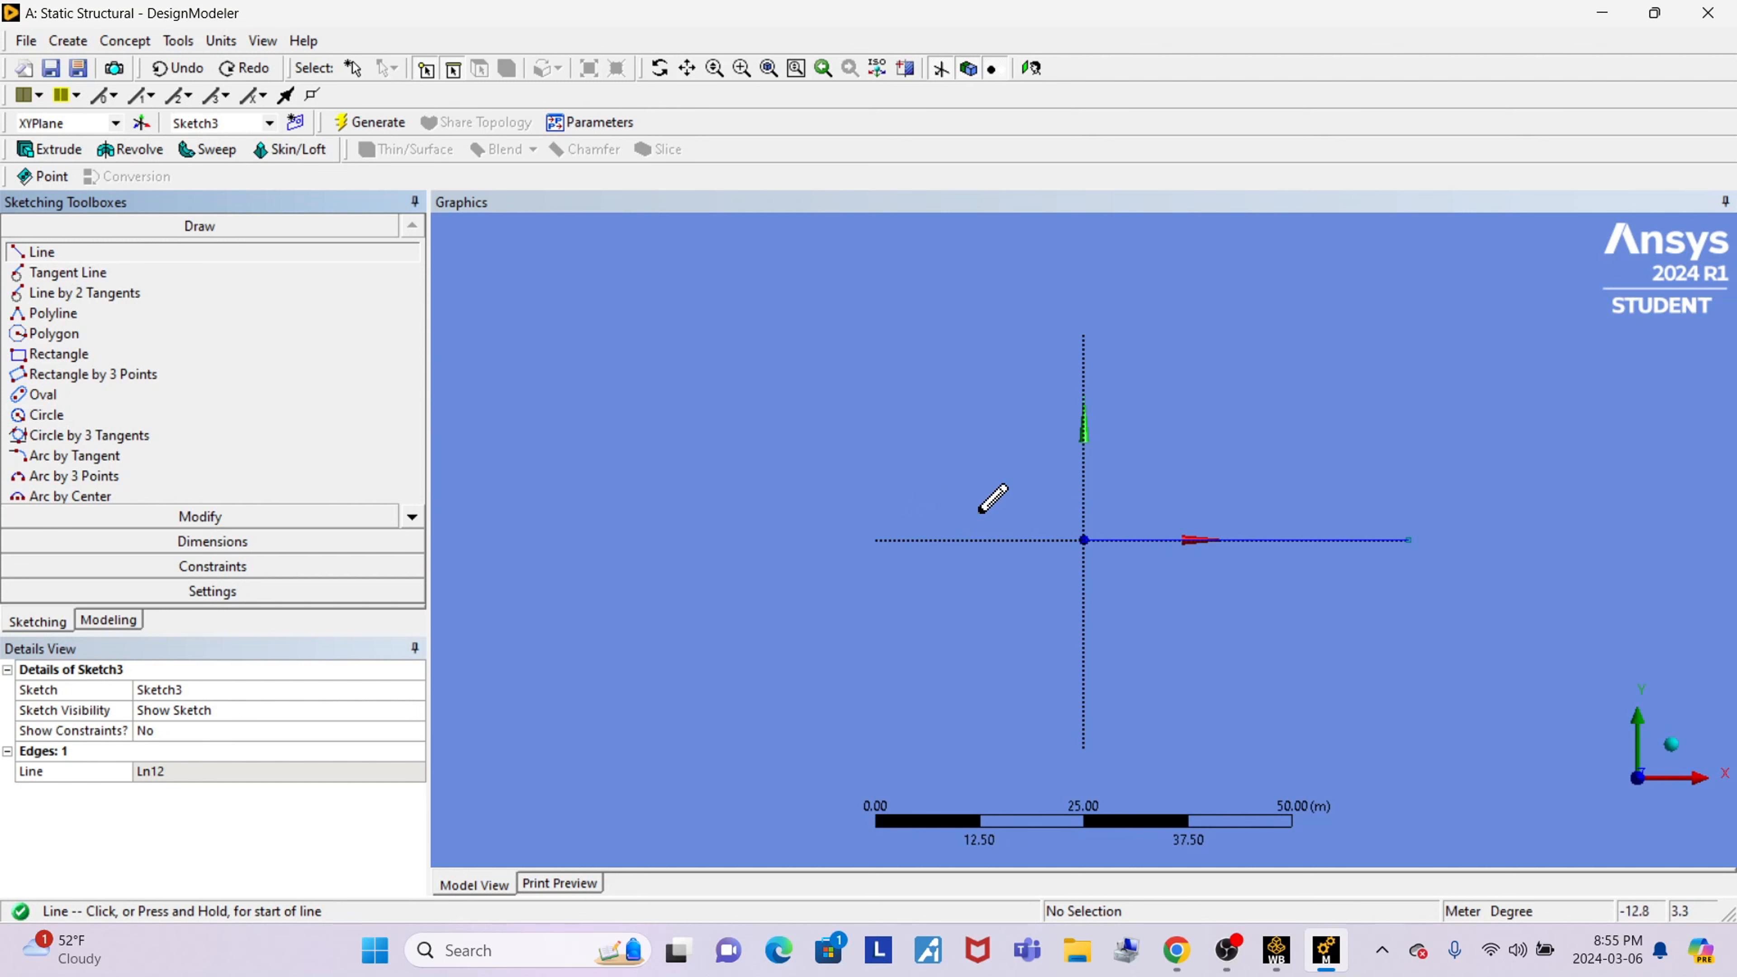
Sketch a horizontal line about 41.5 m long from the origin along positive X and an upward-slanting line about 24.6 m long from its end.
click(1082, 540)
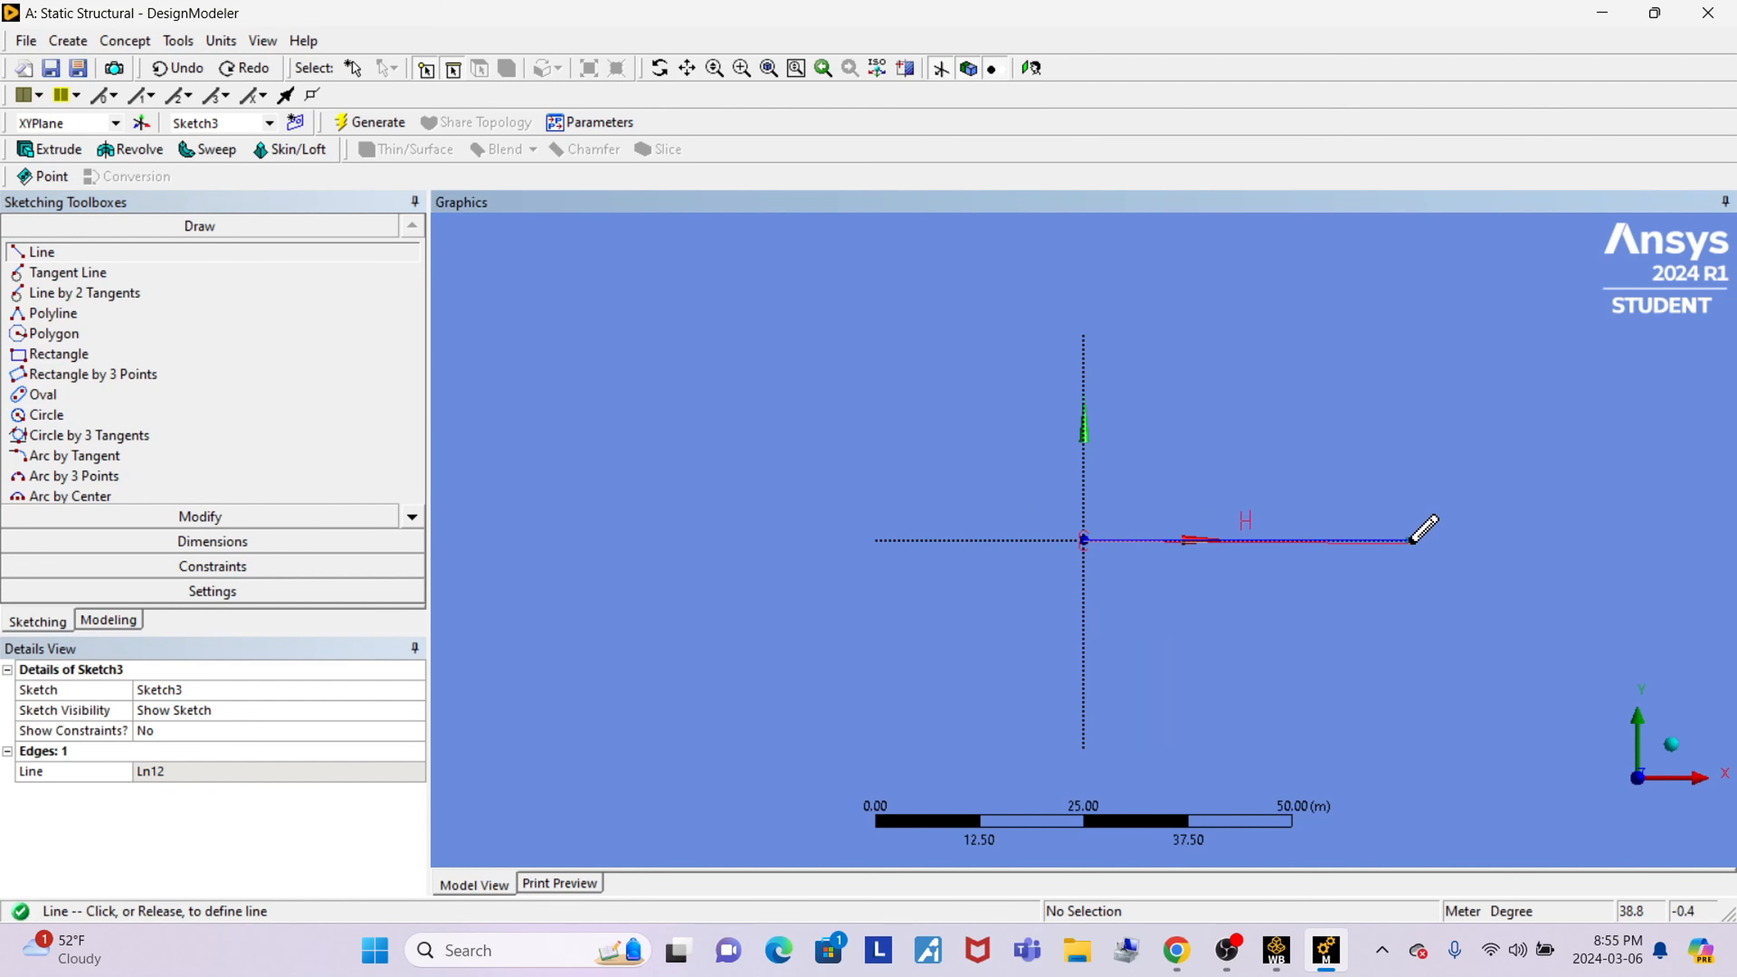
click(1430, 539)
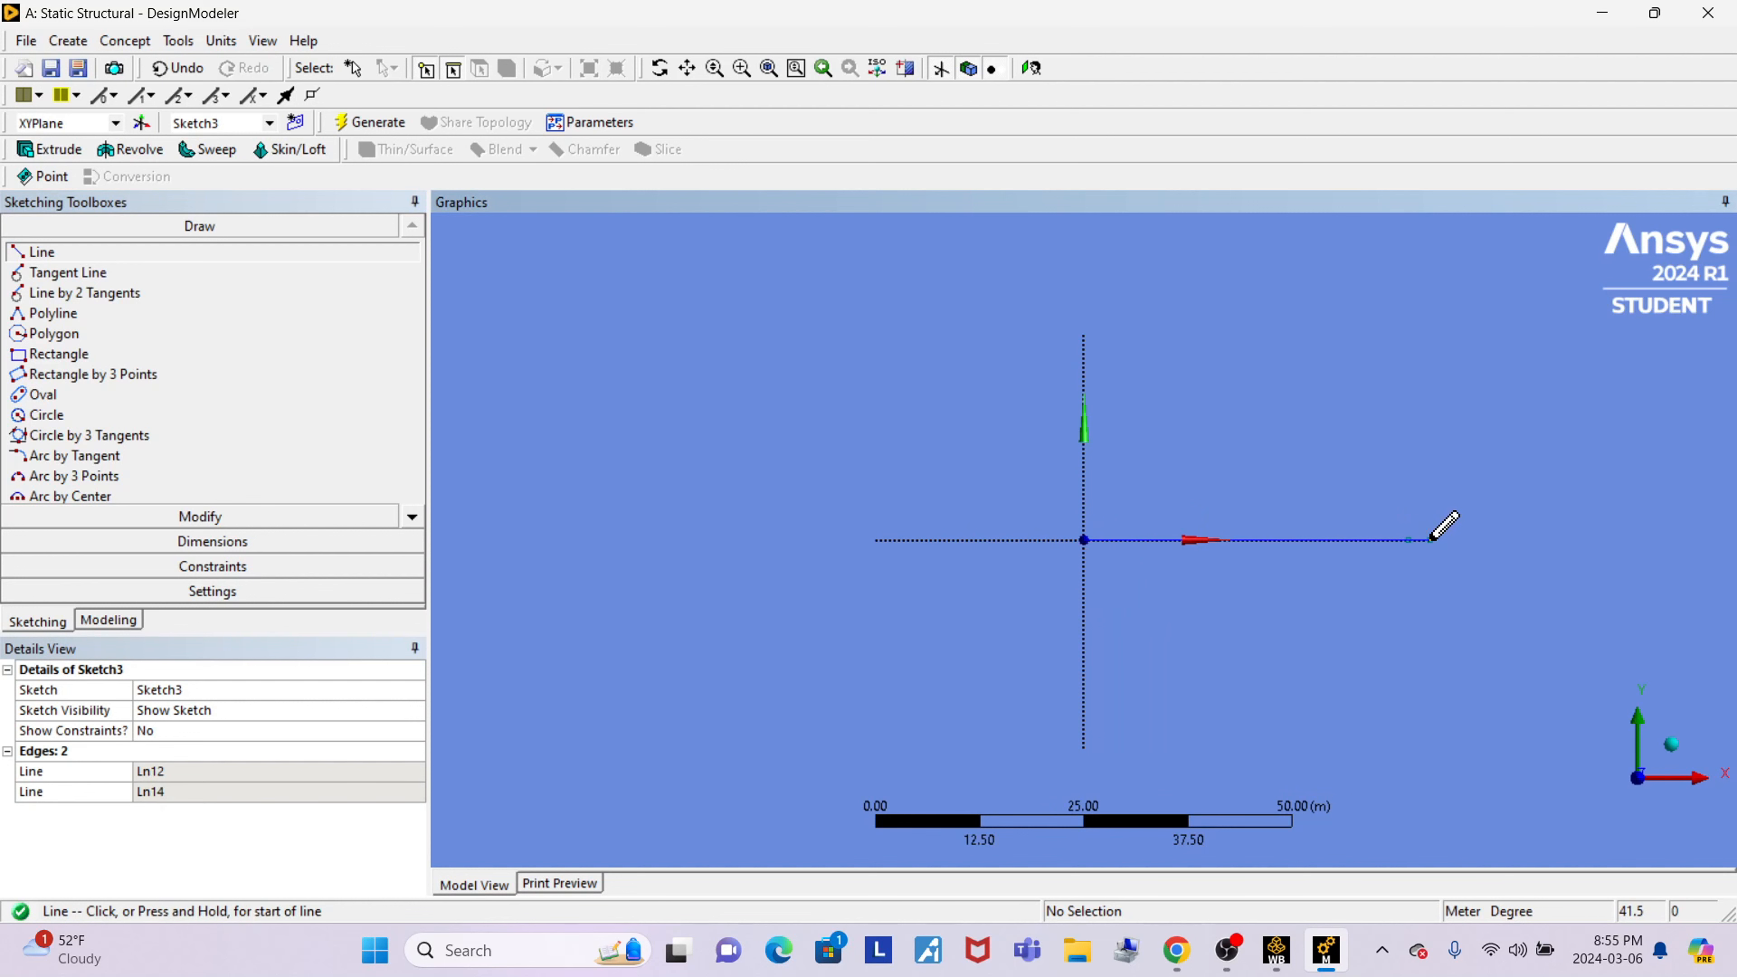
click(1567, 386)
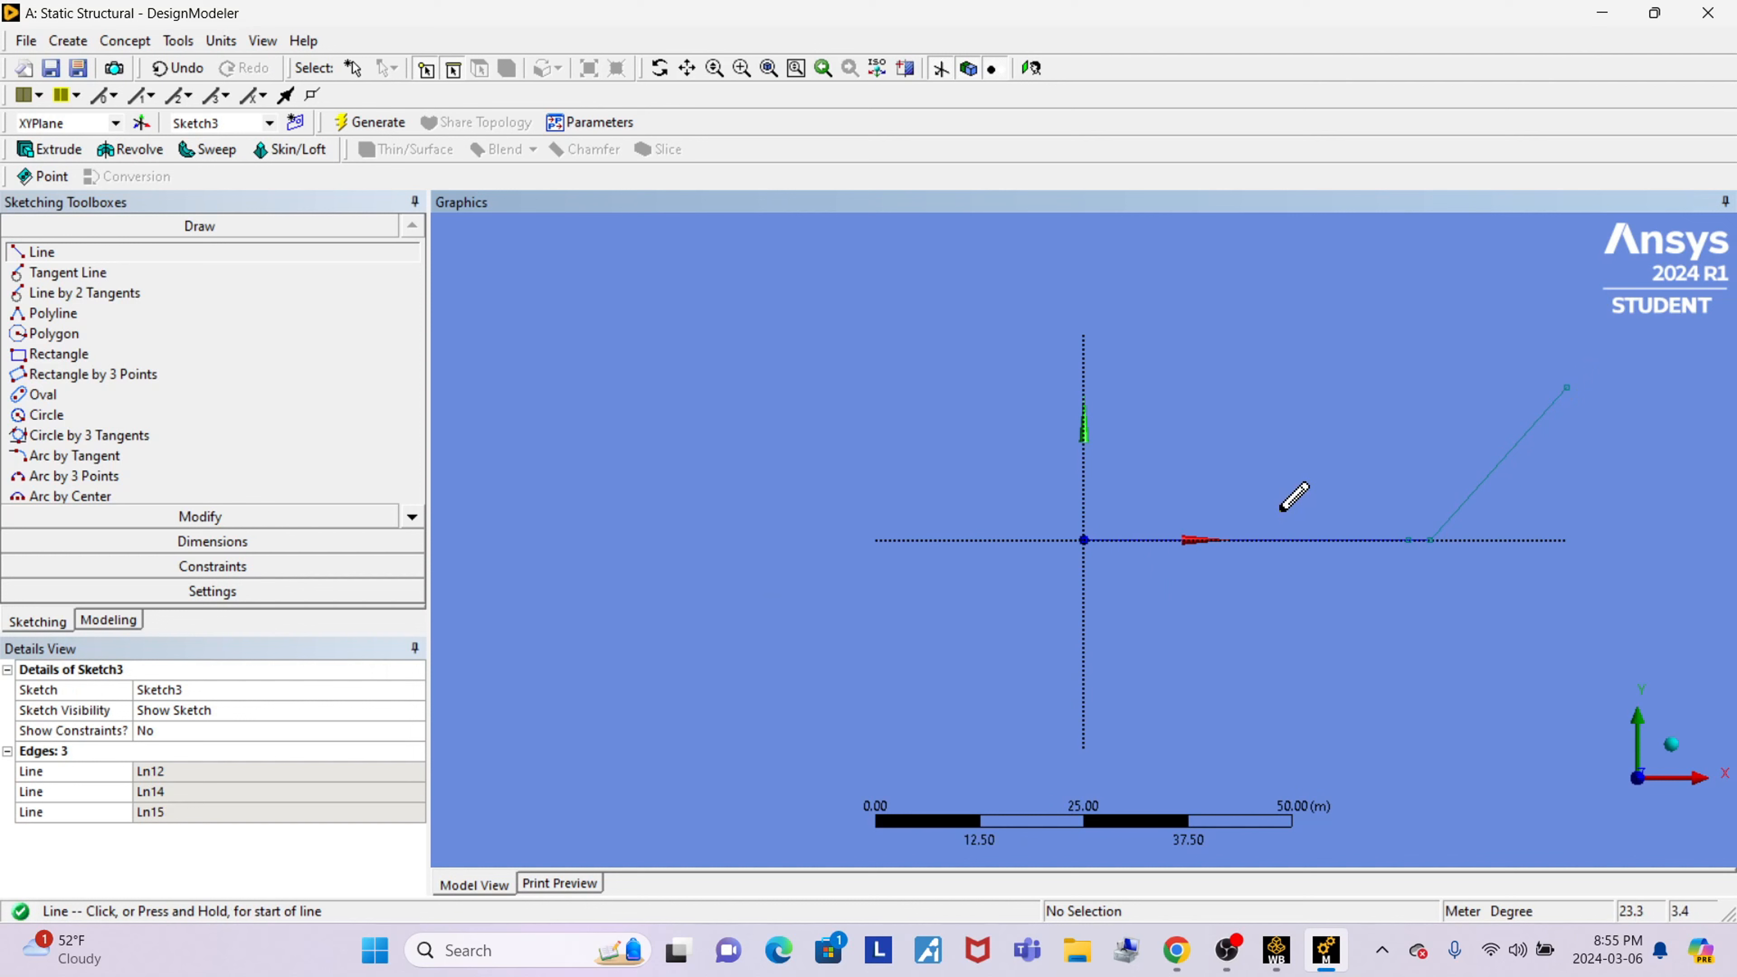
Add length dimensions to the horizontal line, measured from the origin, and to the slanted line.
click(260, 541)
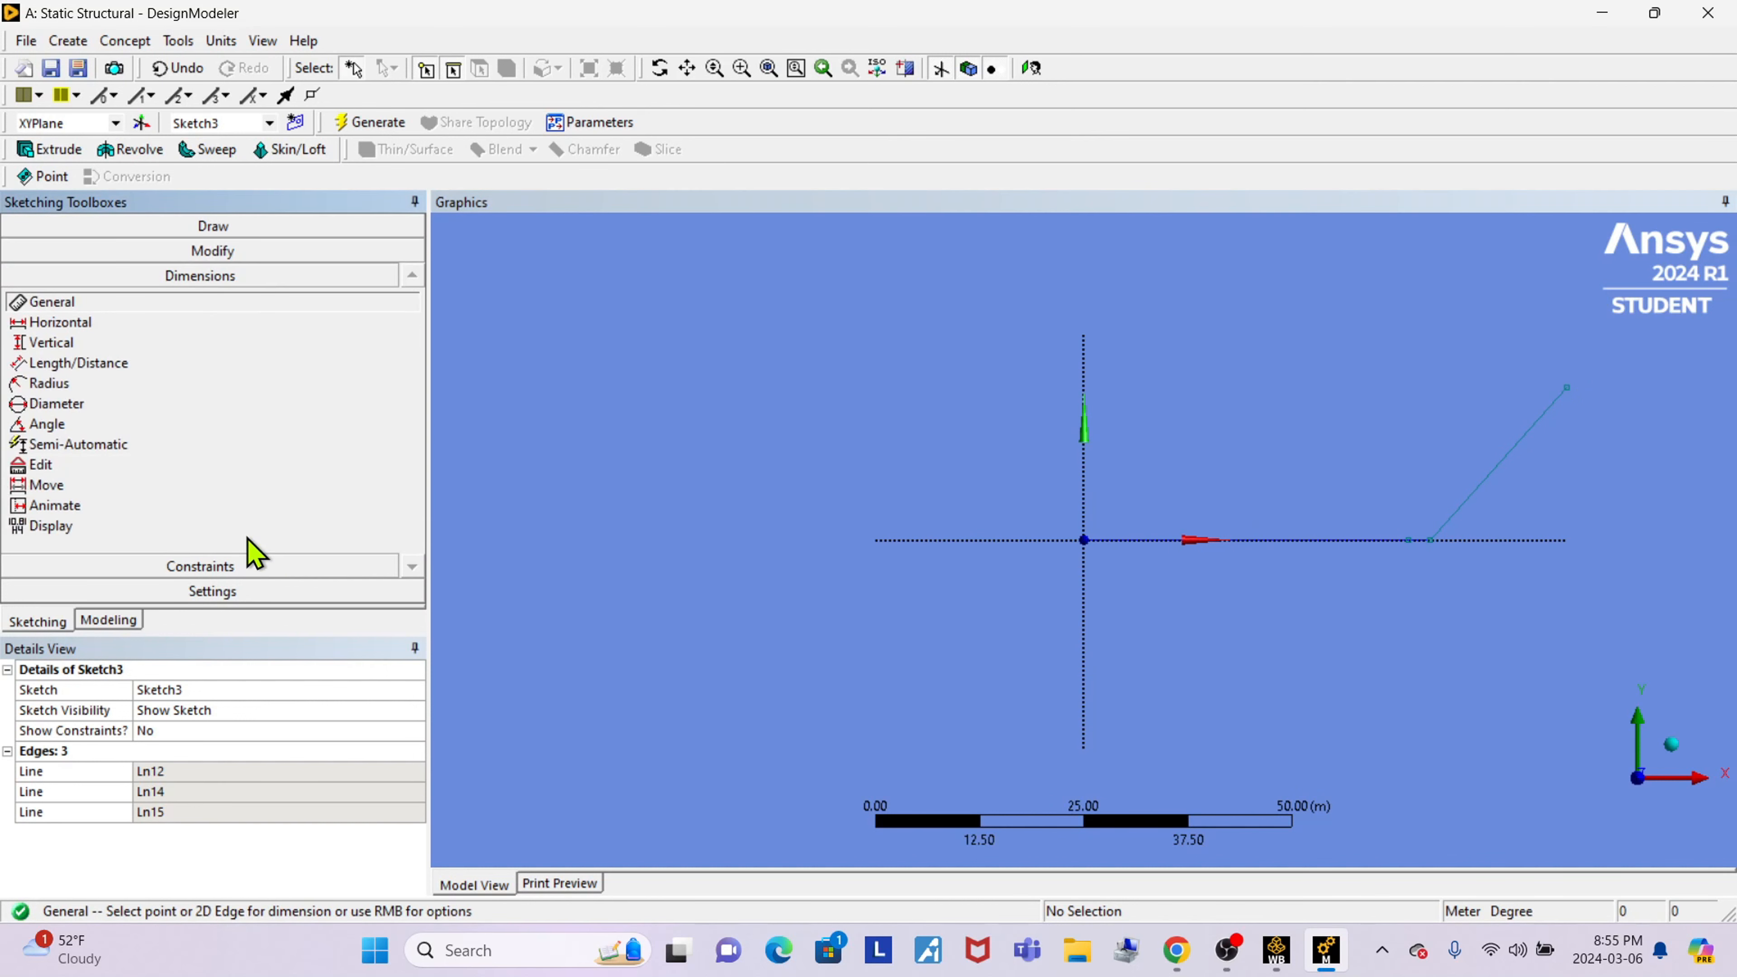
click(75, 367)
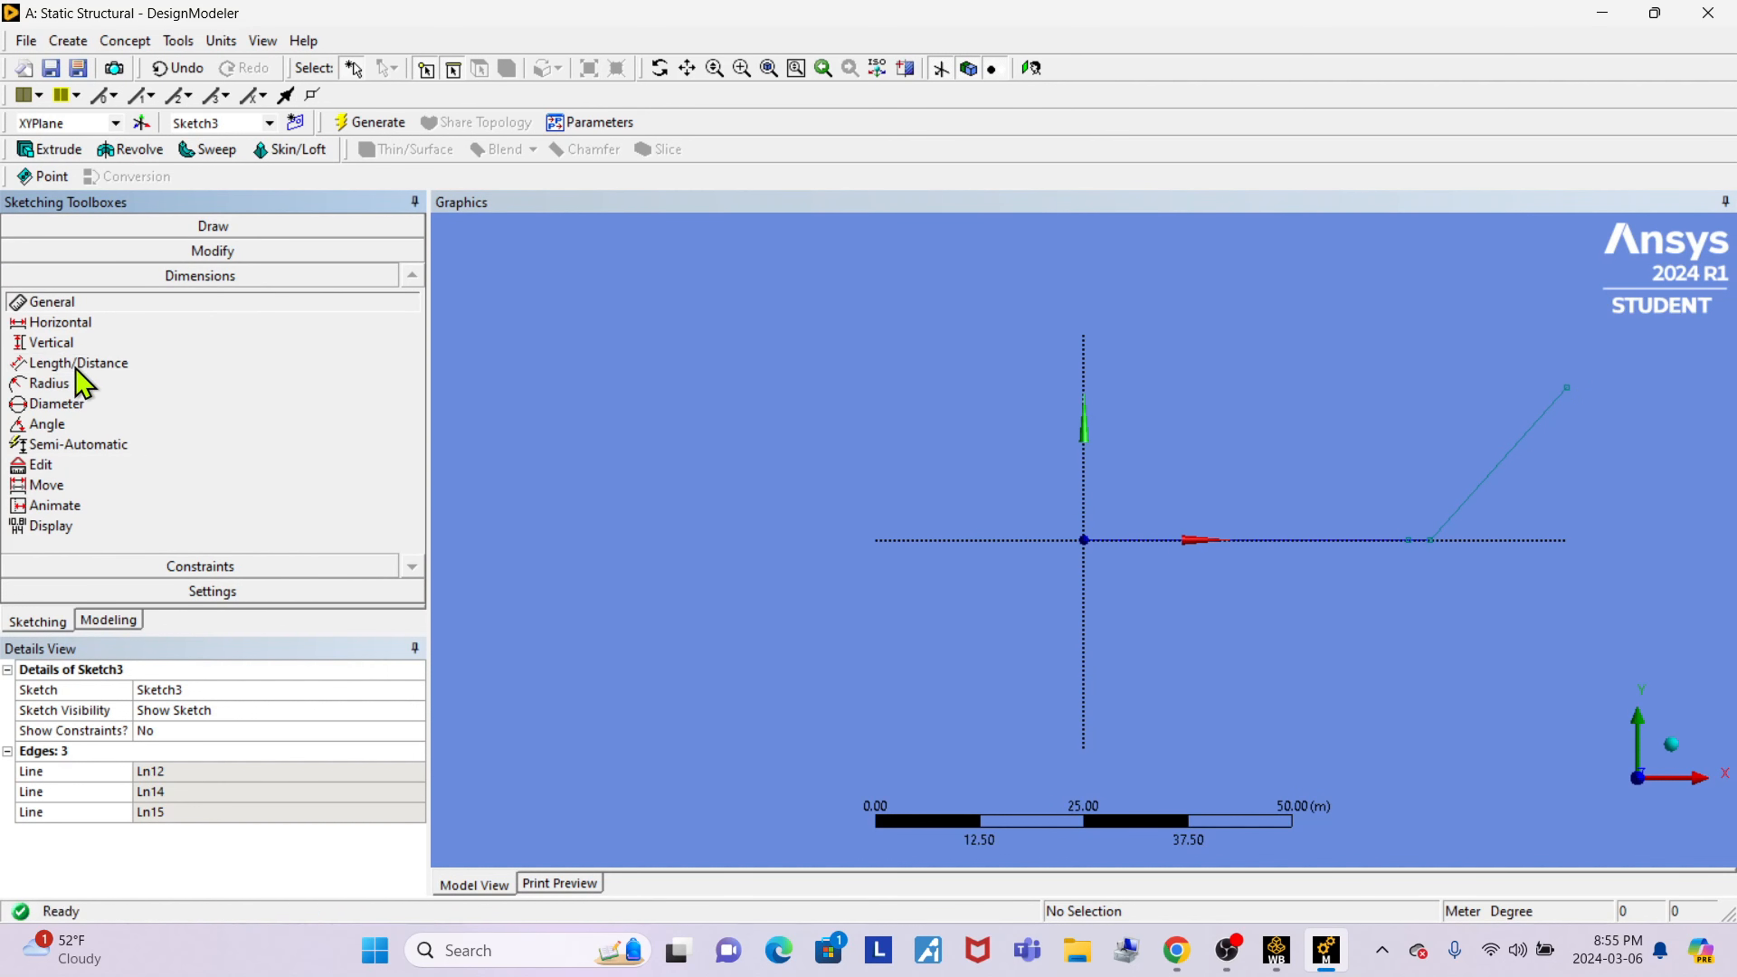
click(1085, 541)
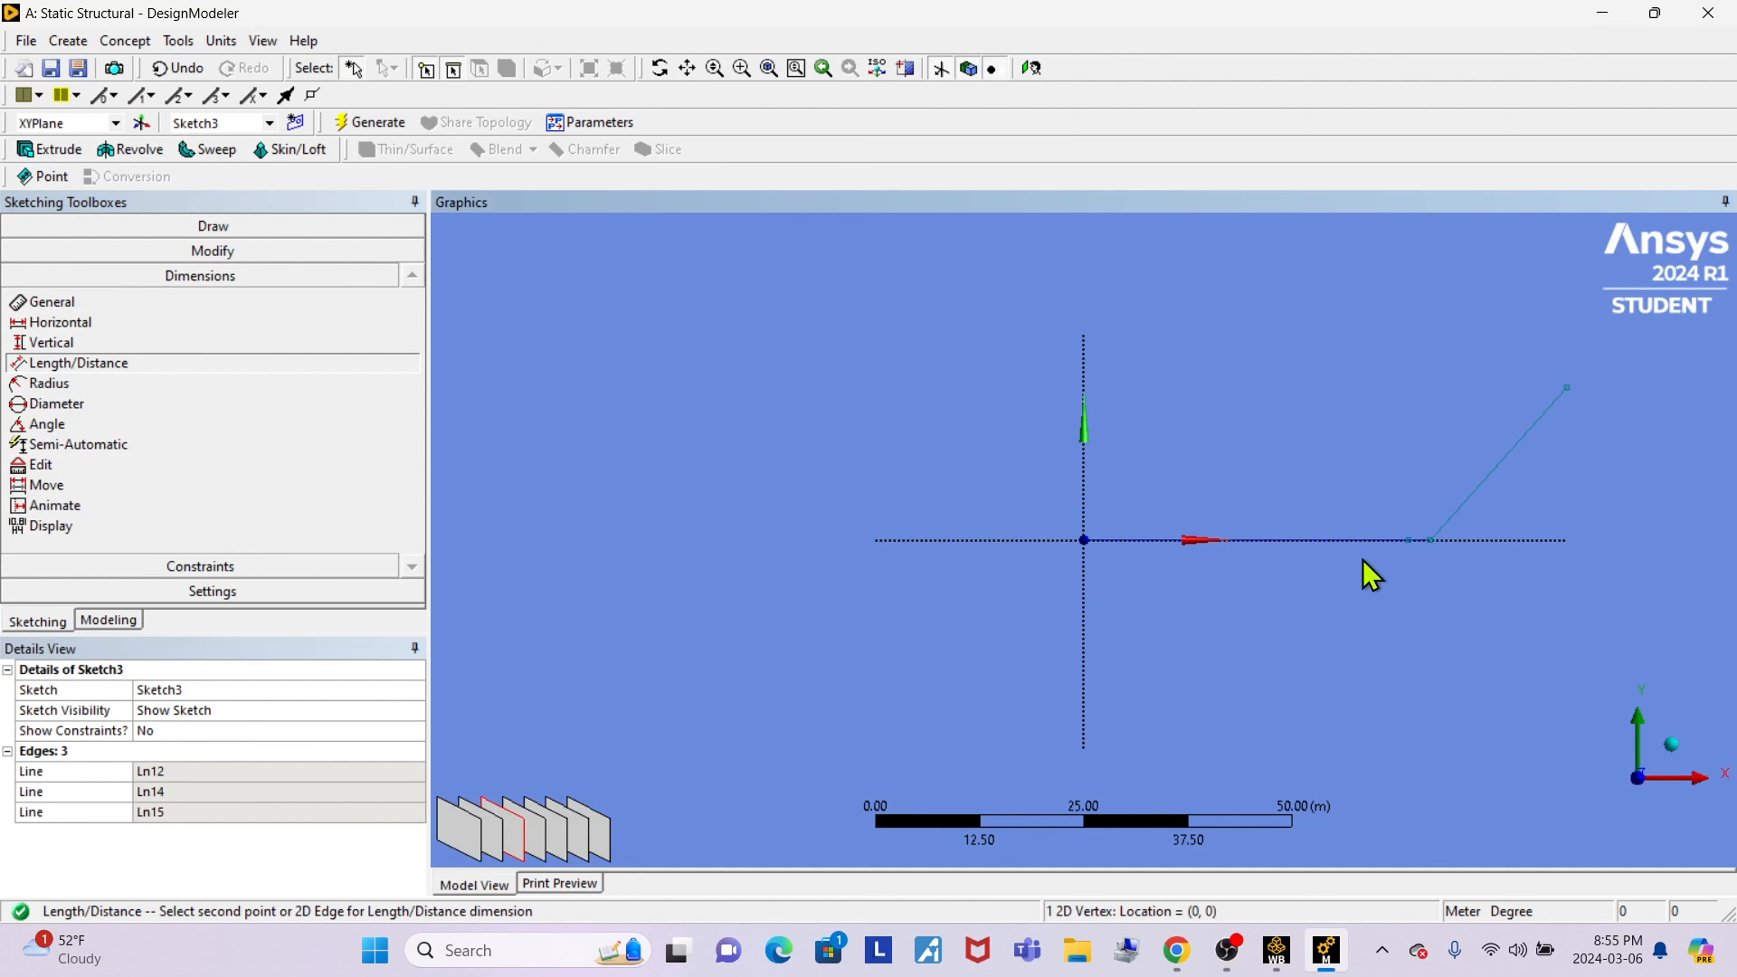
click(1433, 540)
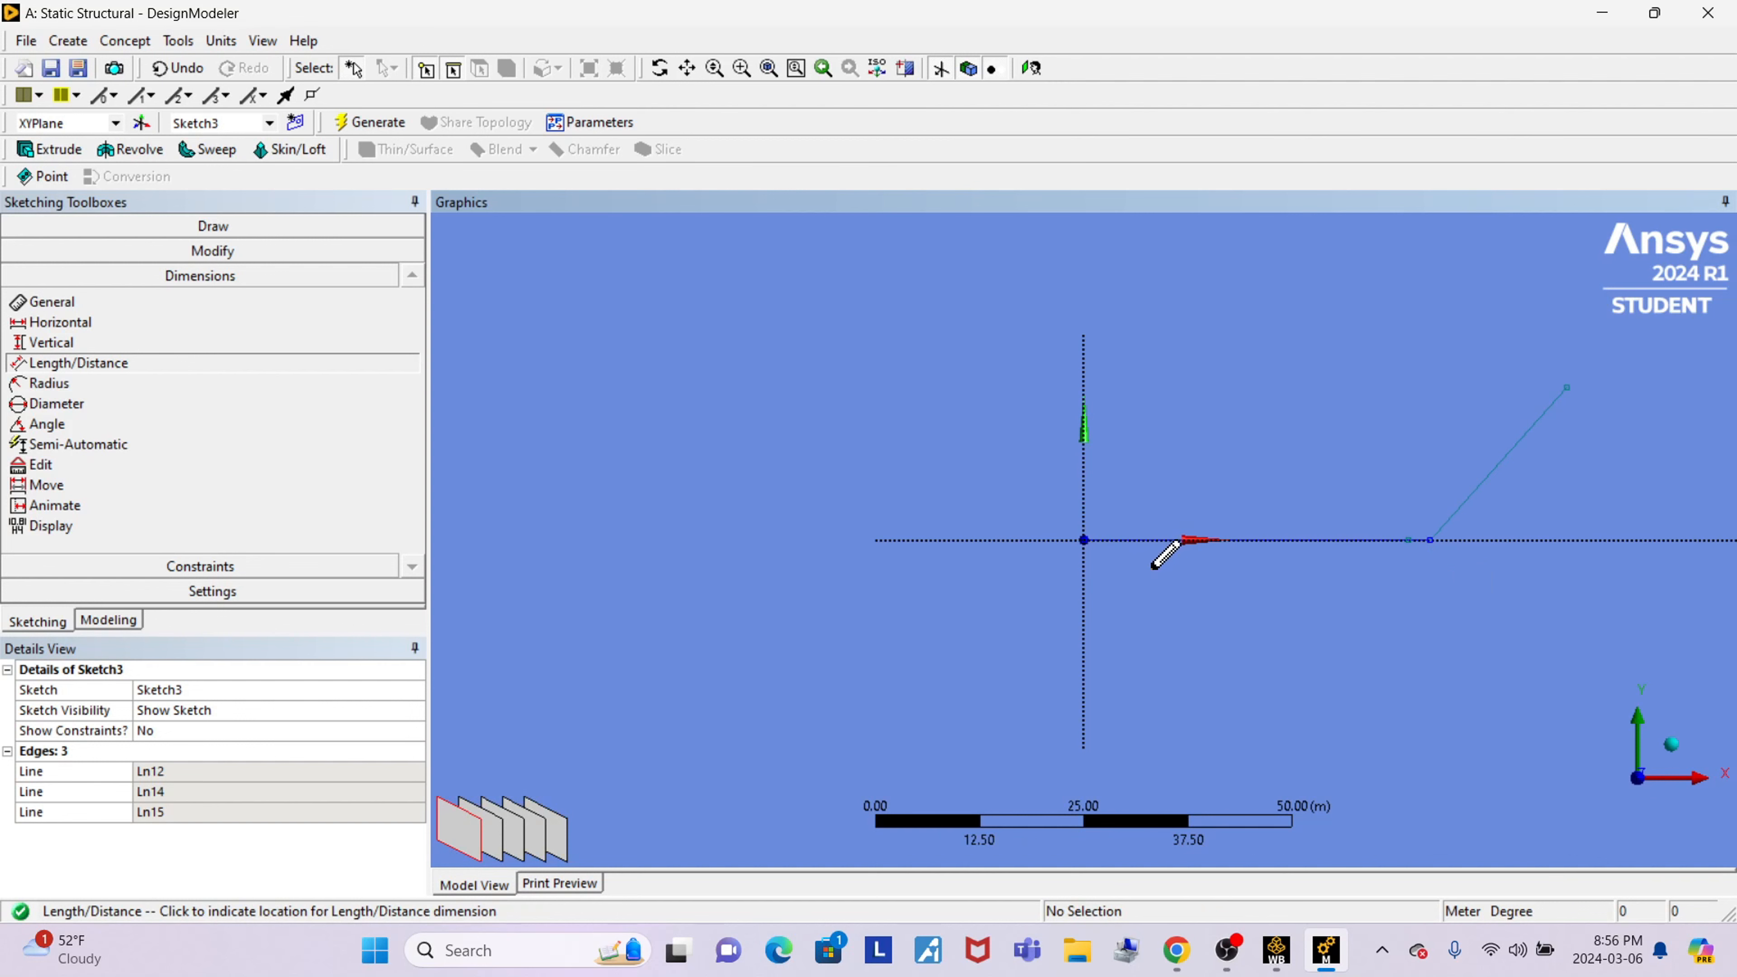
click(1256, 609)
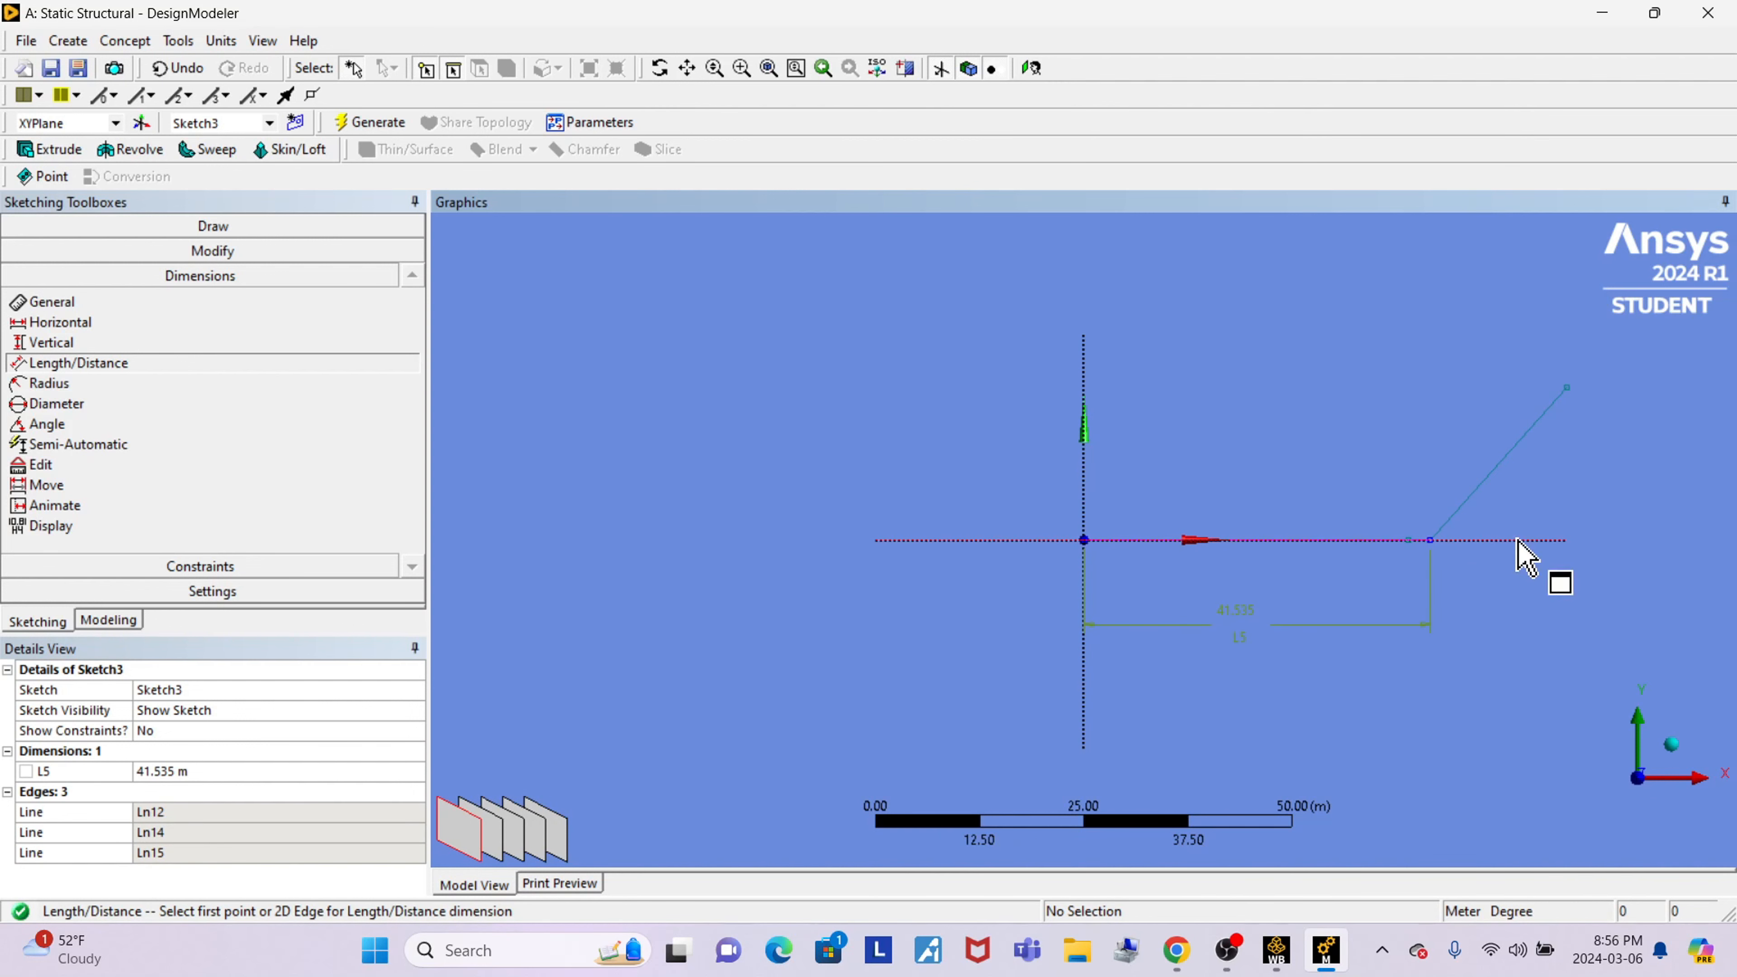
click(1431, 540)
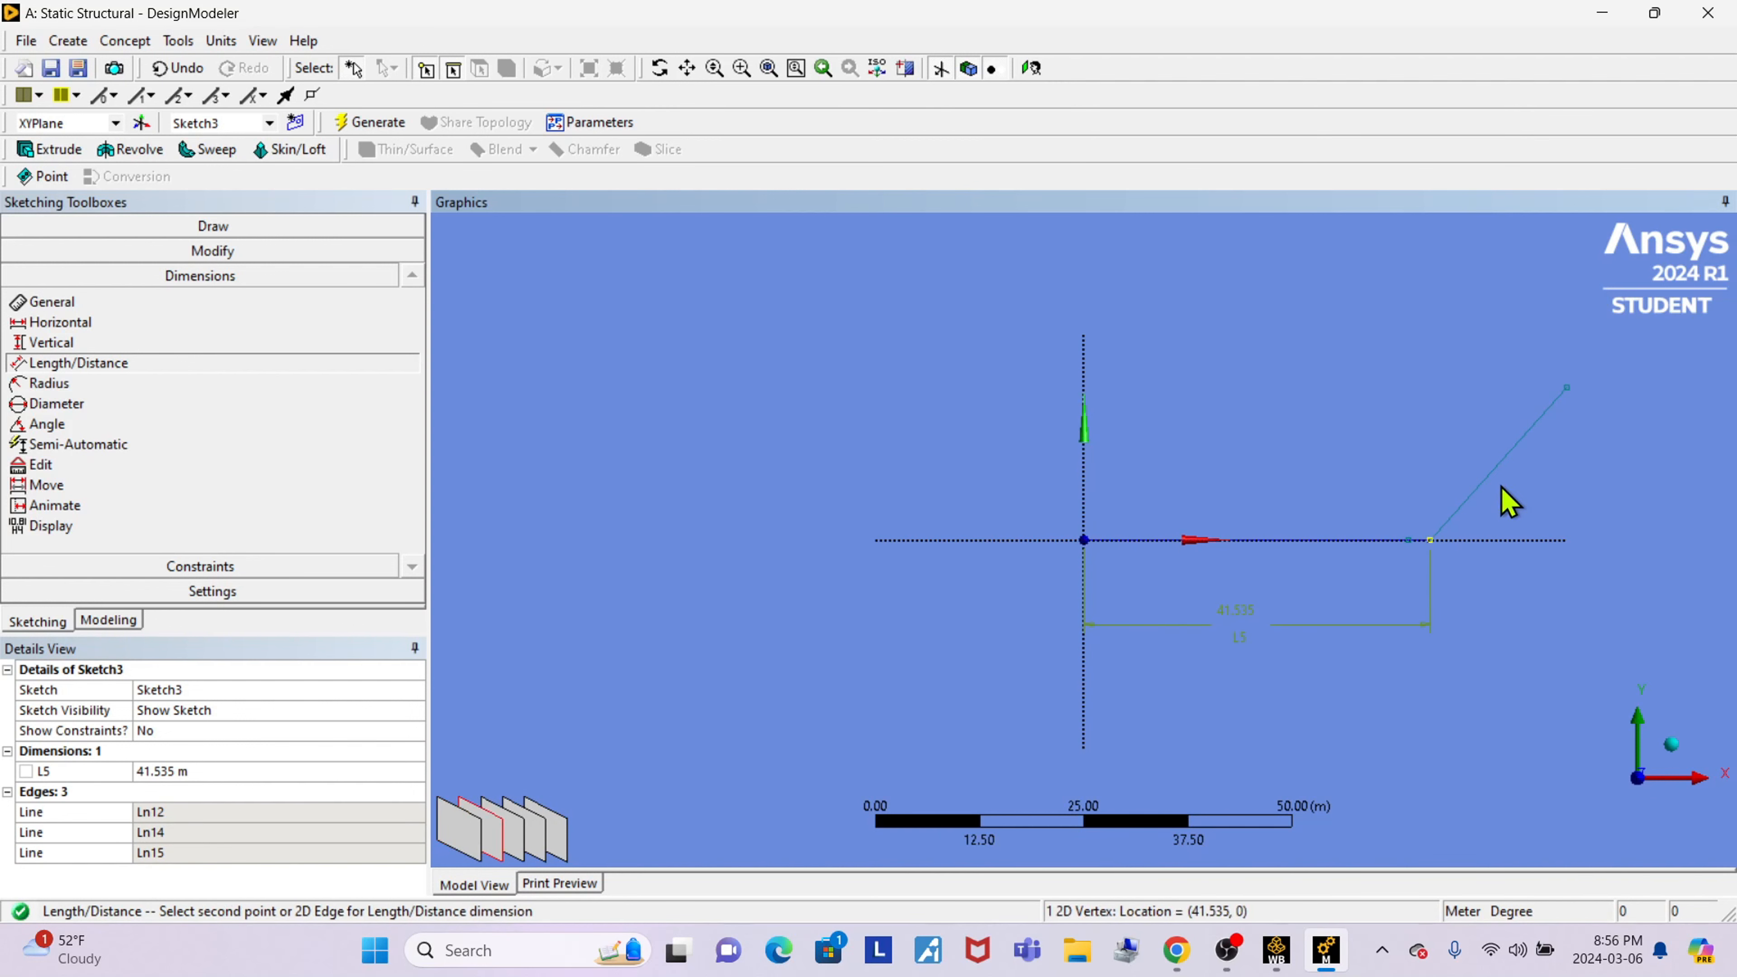
click(1570, 392)
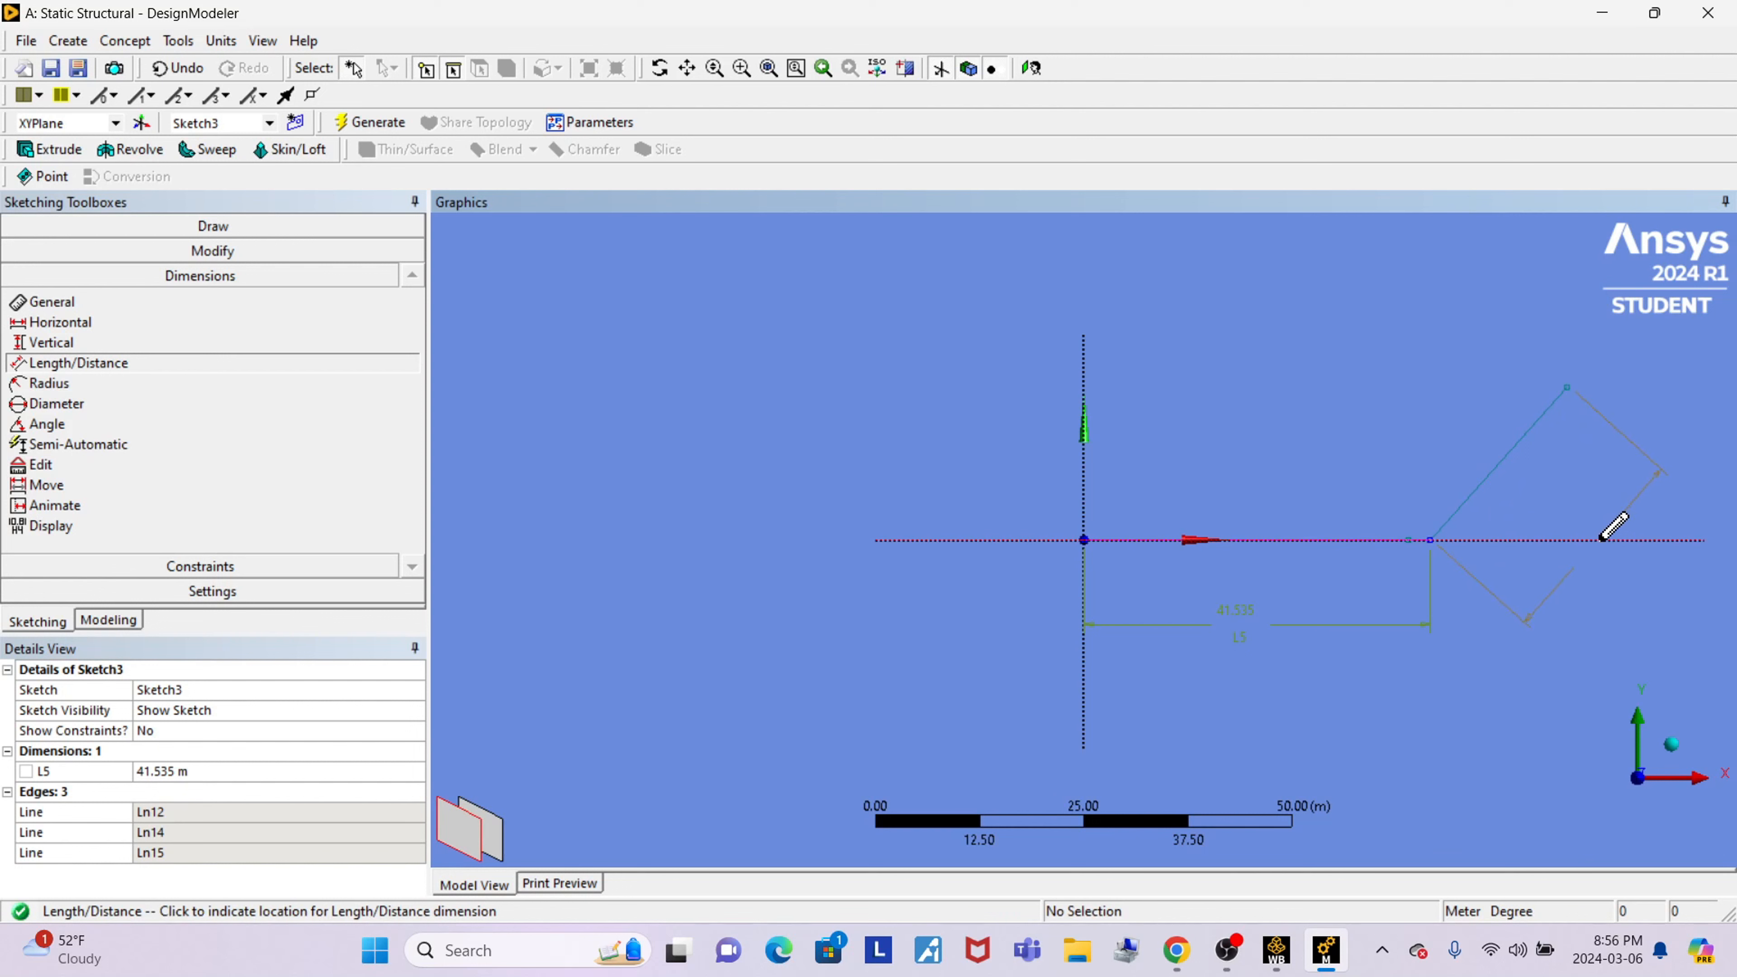
click(1614, 520)
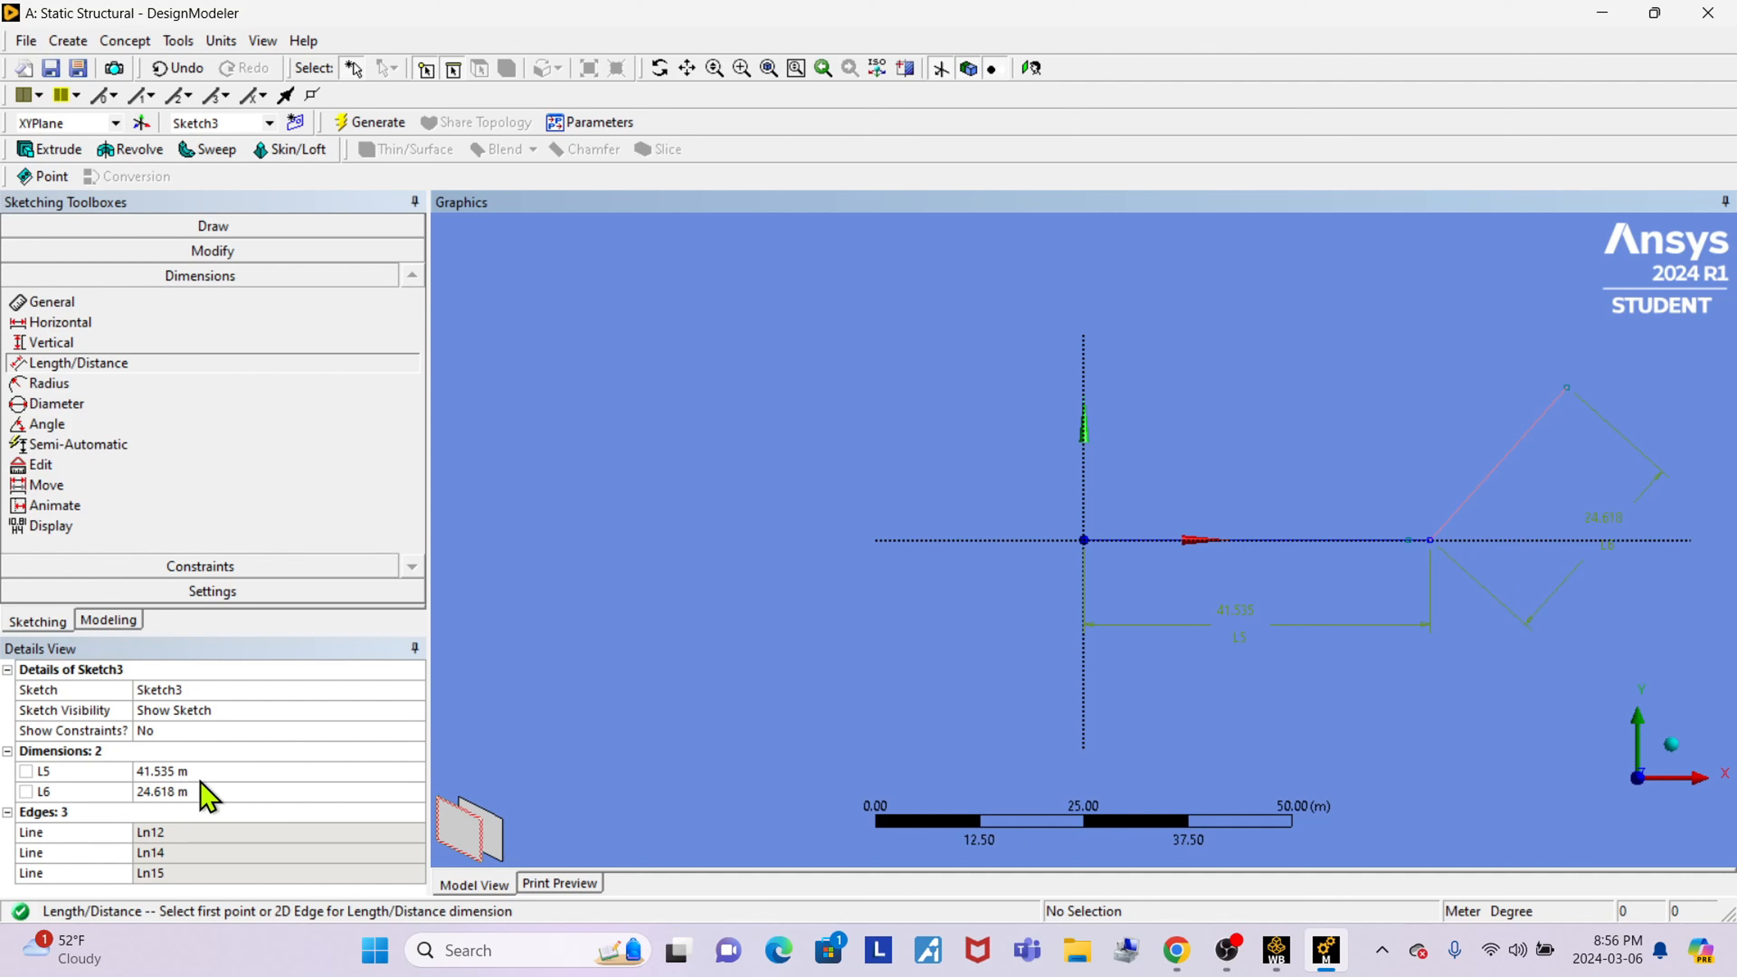
Set the horizontal line's length to 40 m and the slanted line's length to 25 m.
click(203, 770)
text(4)
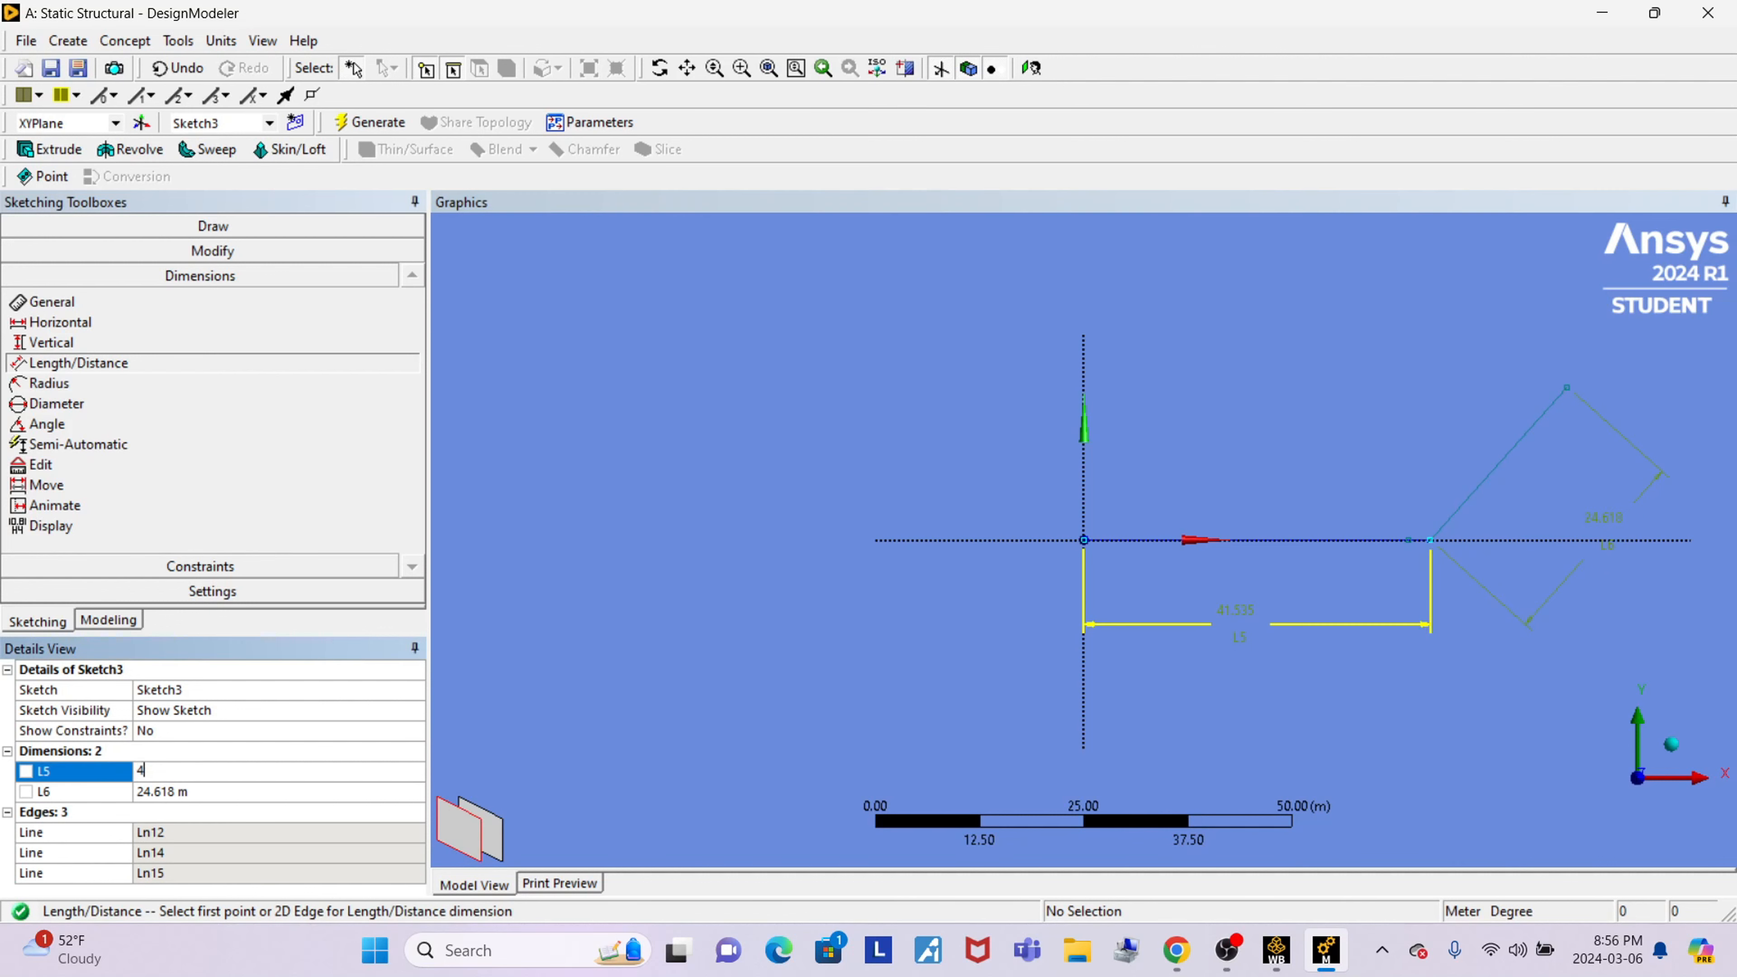
text(0)
key(Return)
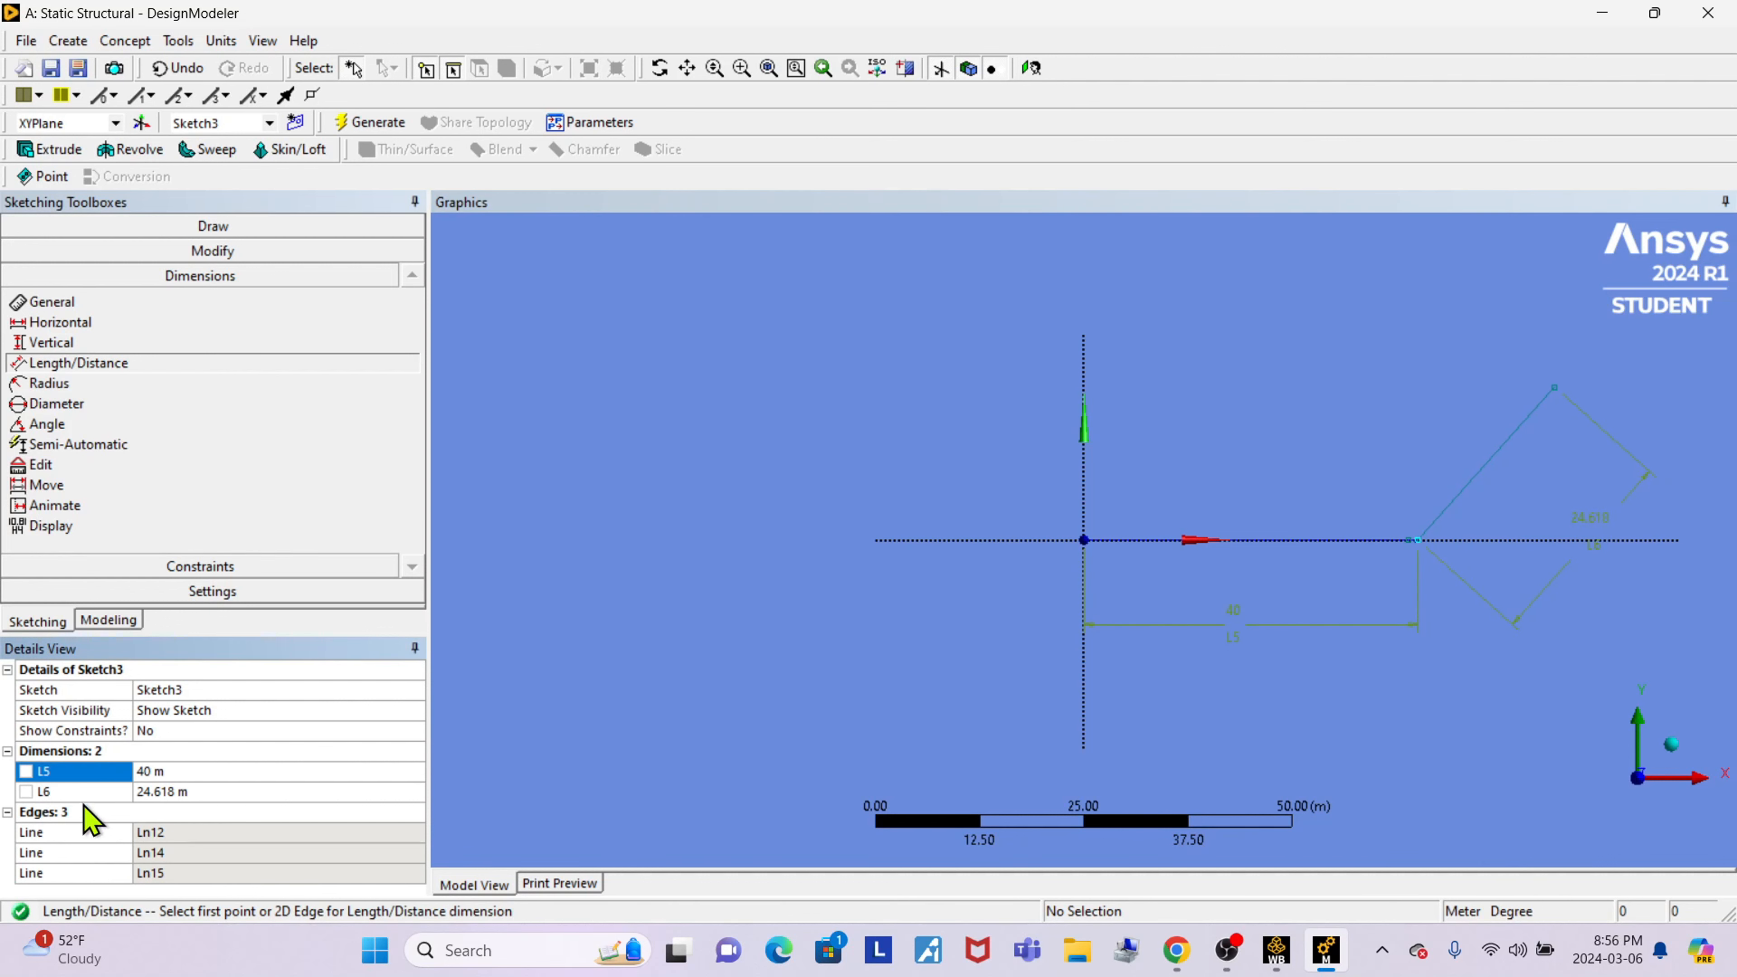
click(244, 790)
text(25)
key(Return)
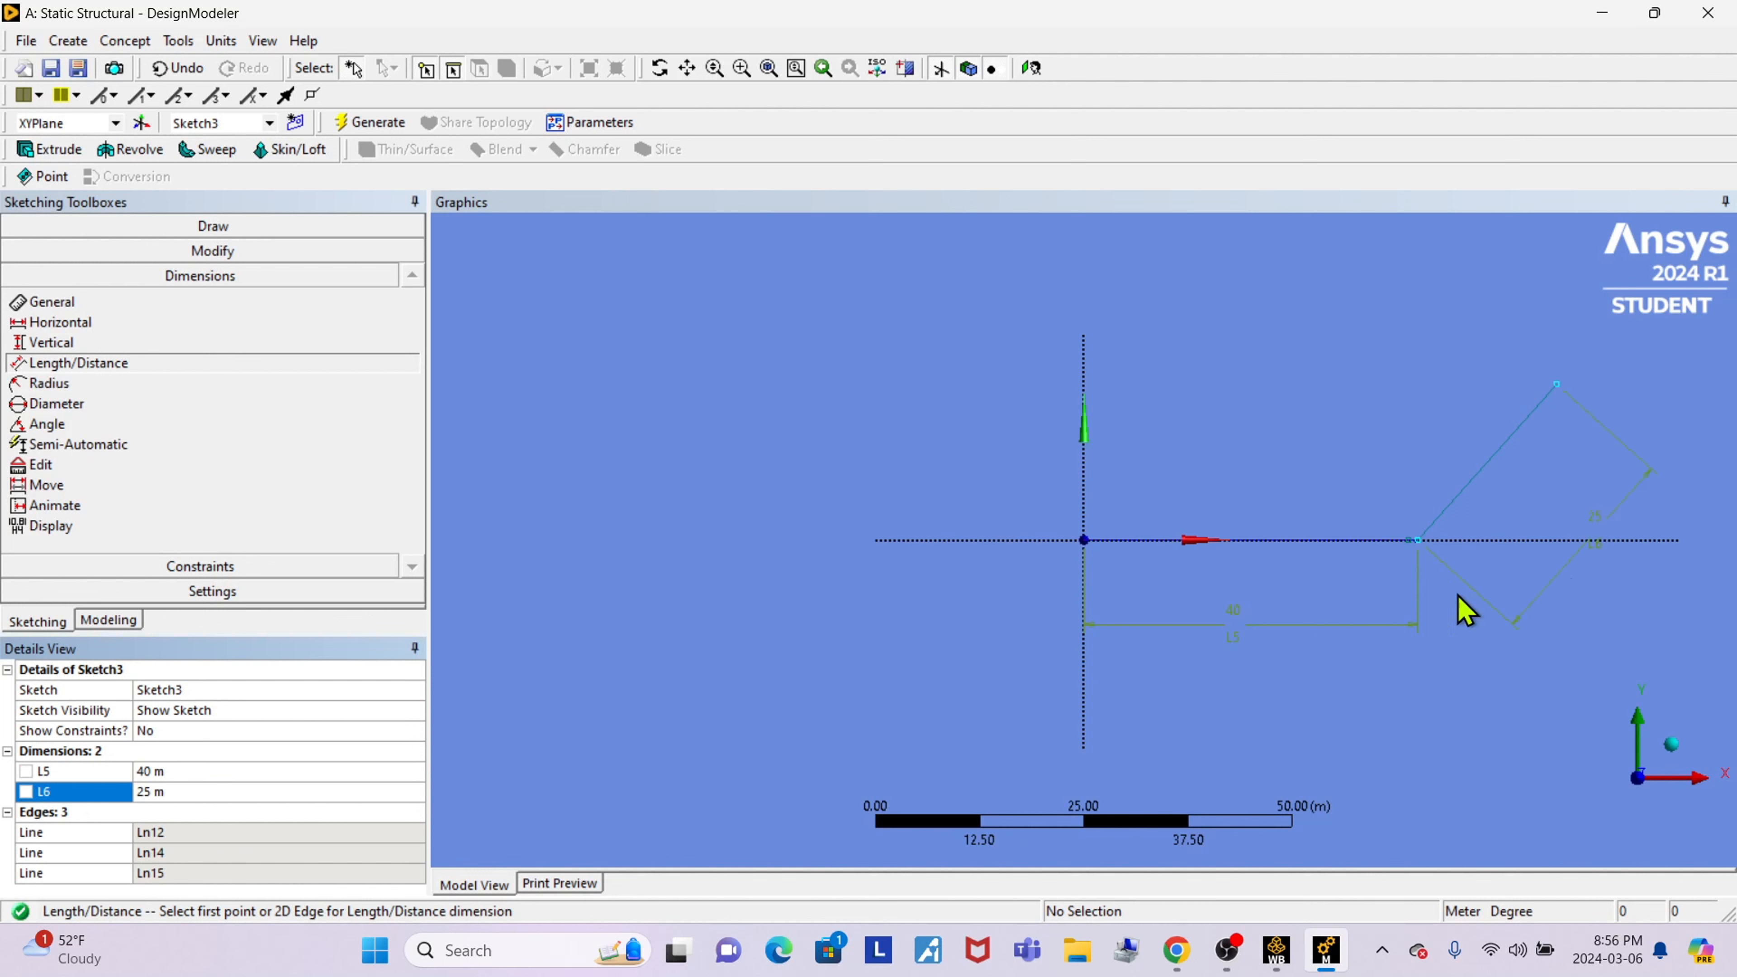
Add an angle dimension between the horizontal and slanted lines and set it to 225°.
click(55, 425)
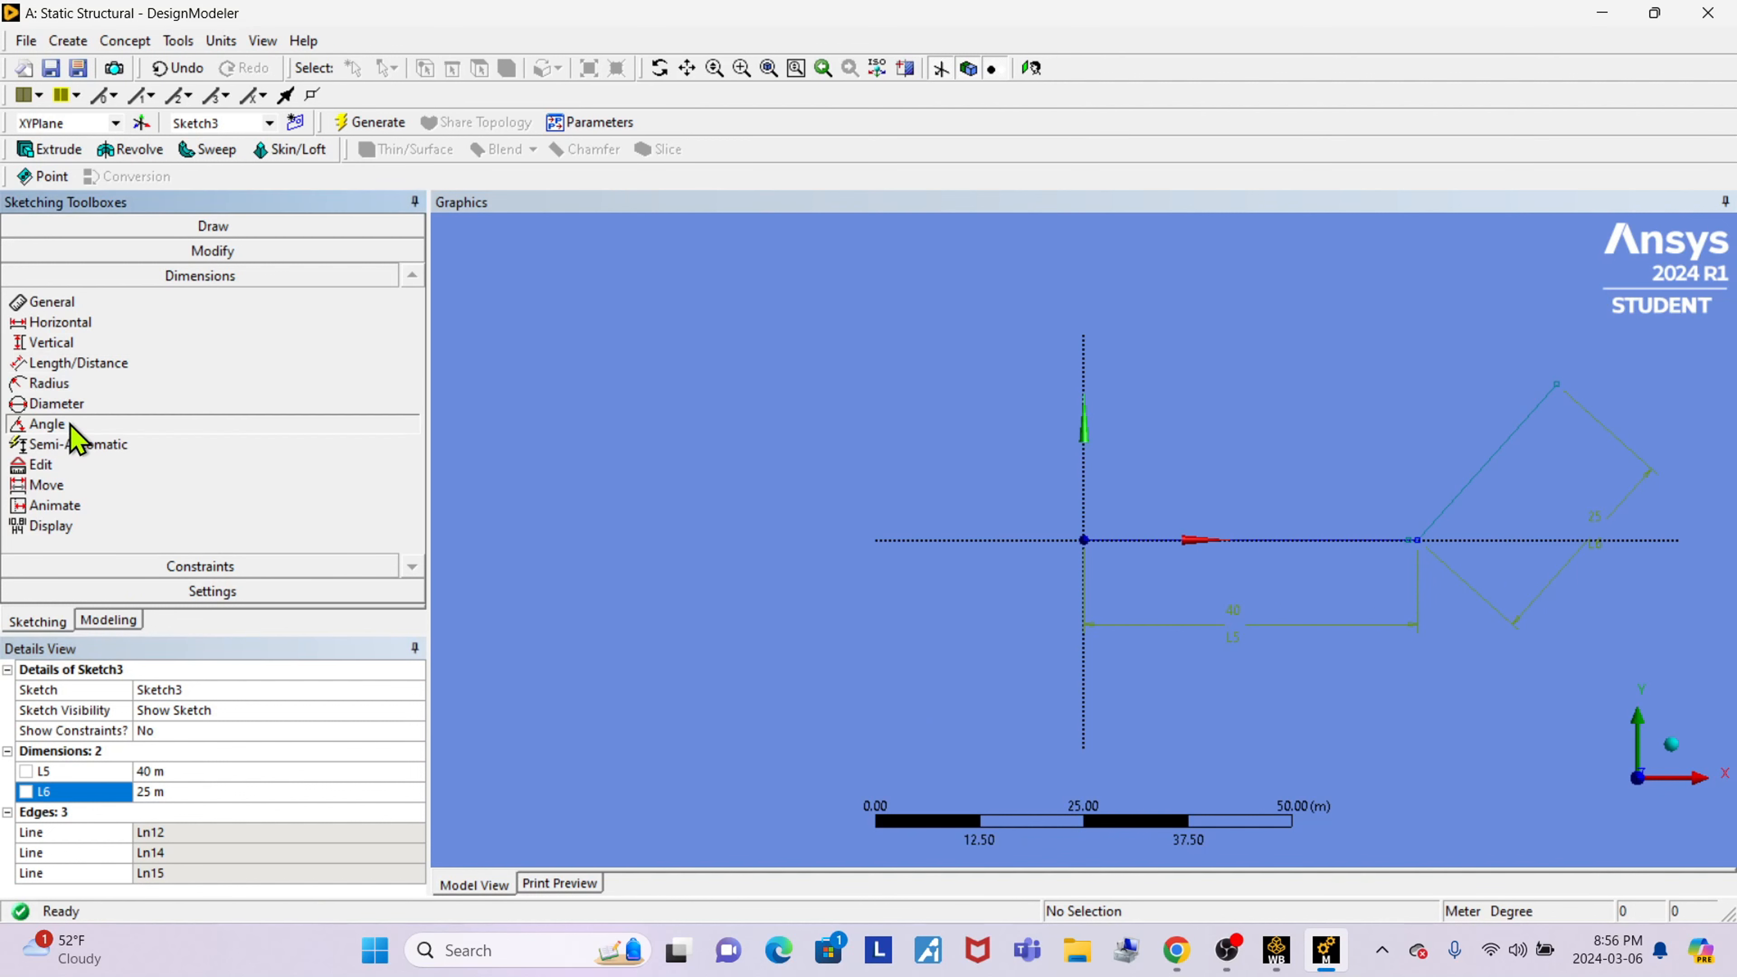
click(1320, 540)
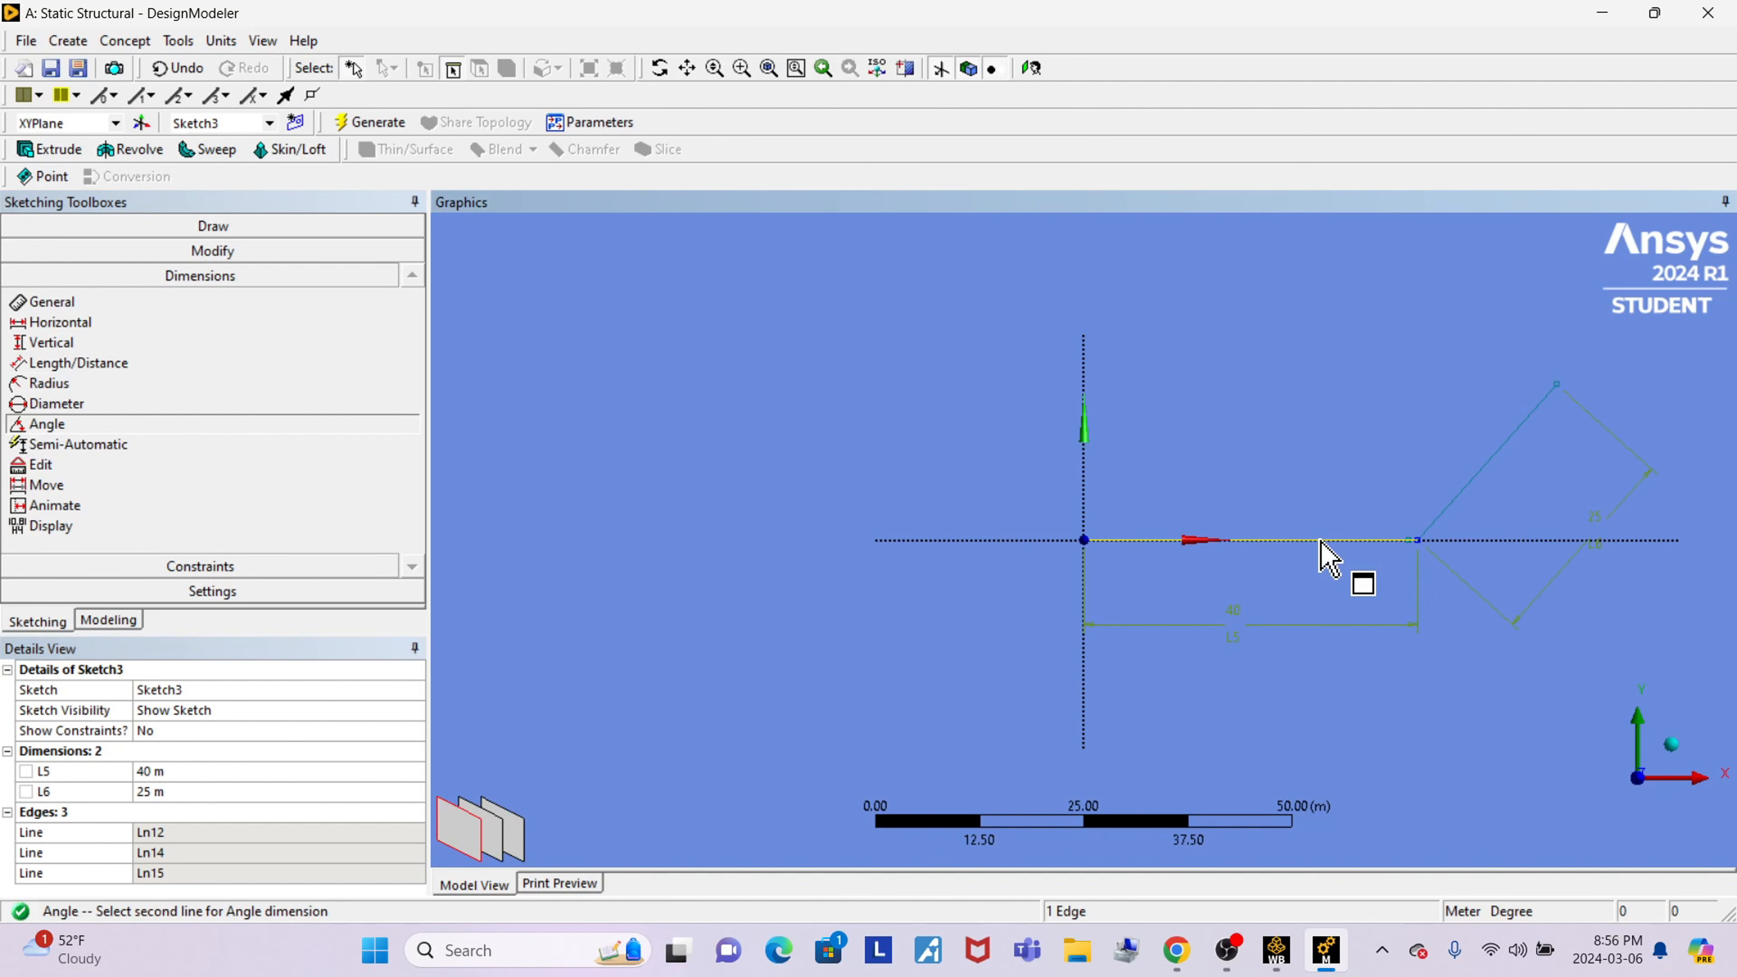
click(1471, 481)
click(1518, 628)
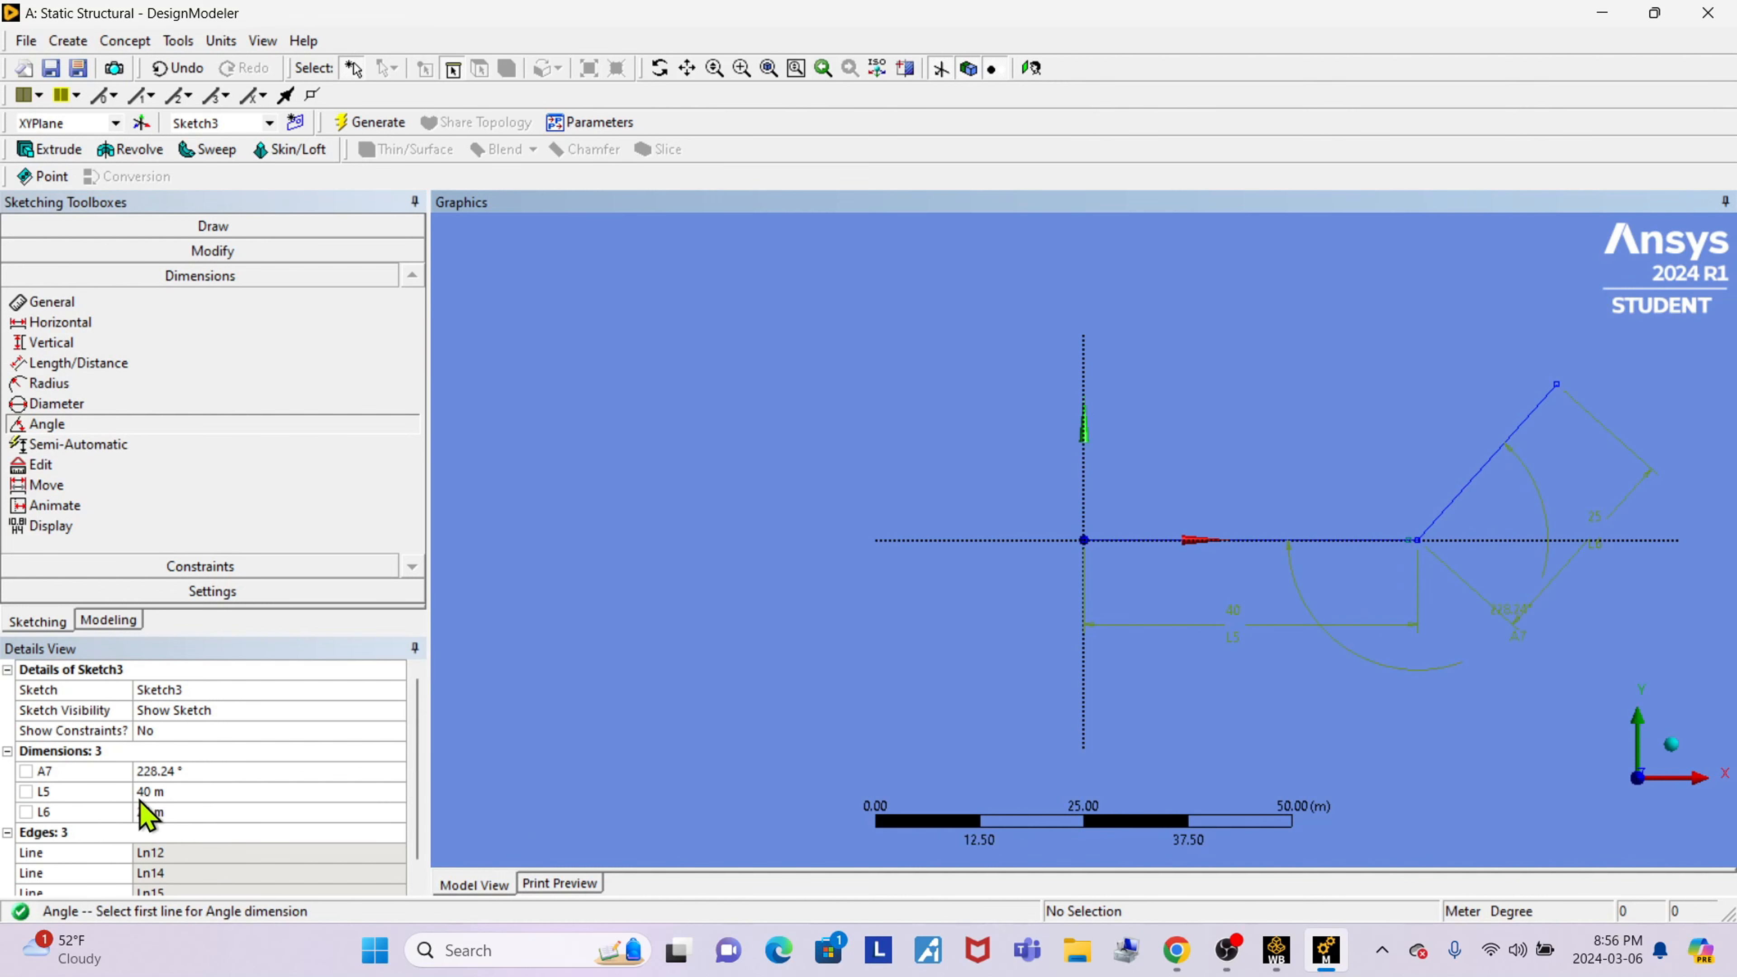
click(199, 771)
text(225)
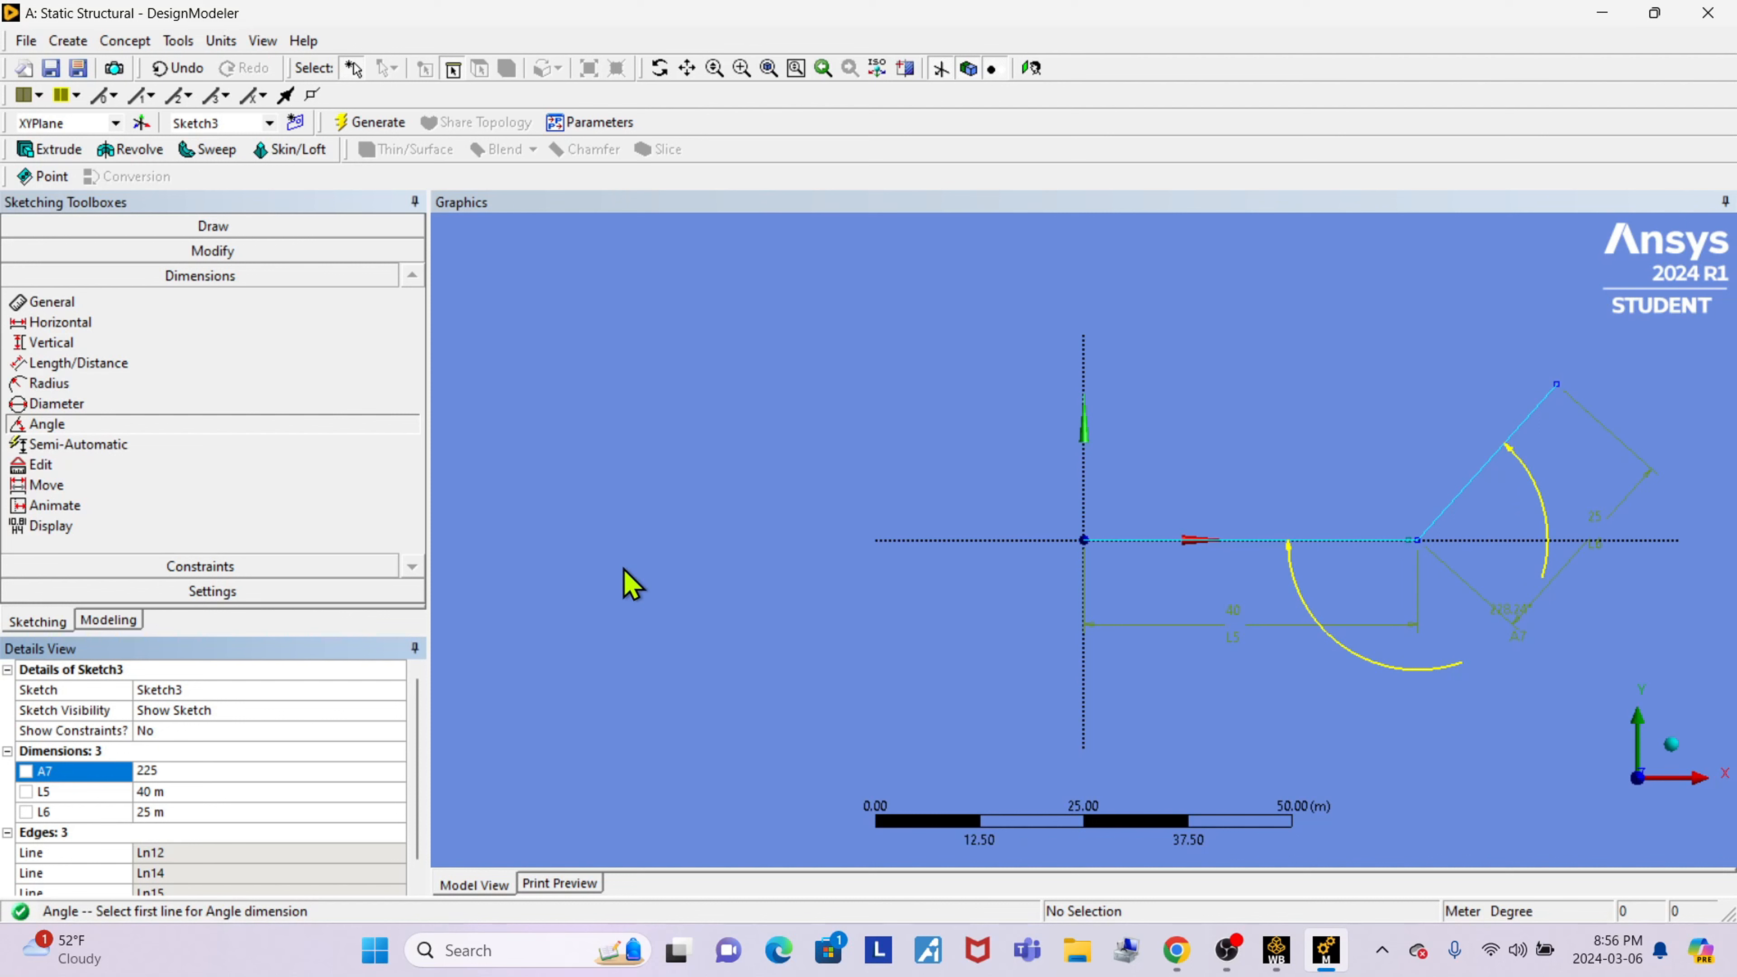
key(Return)
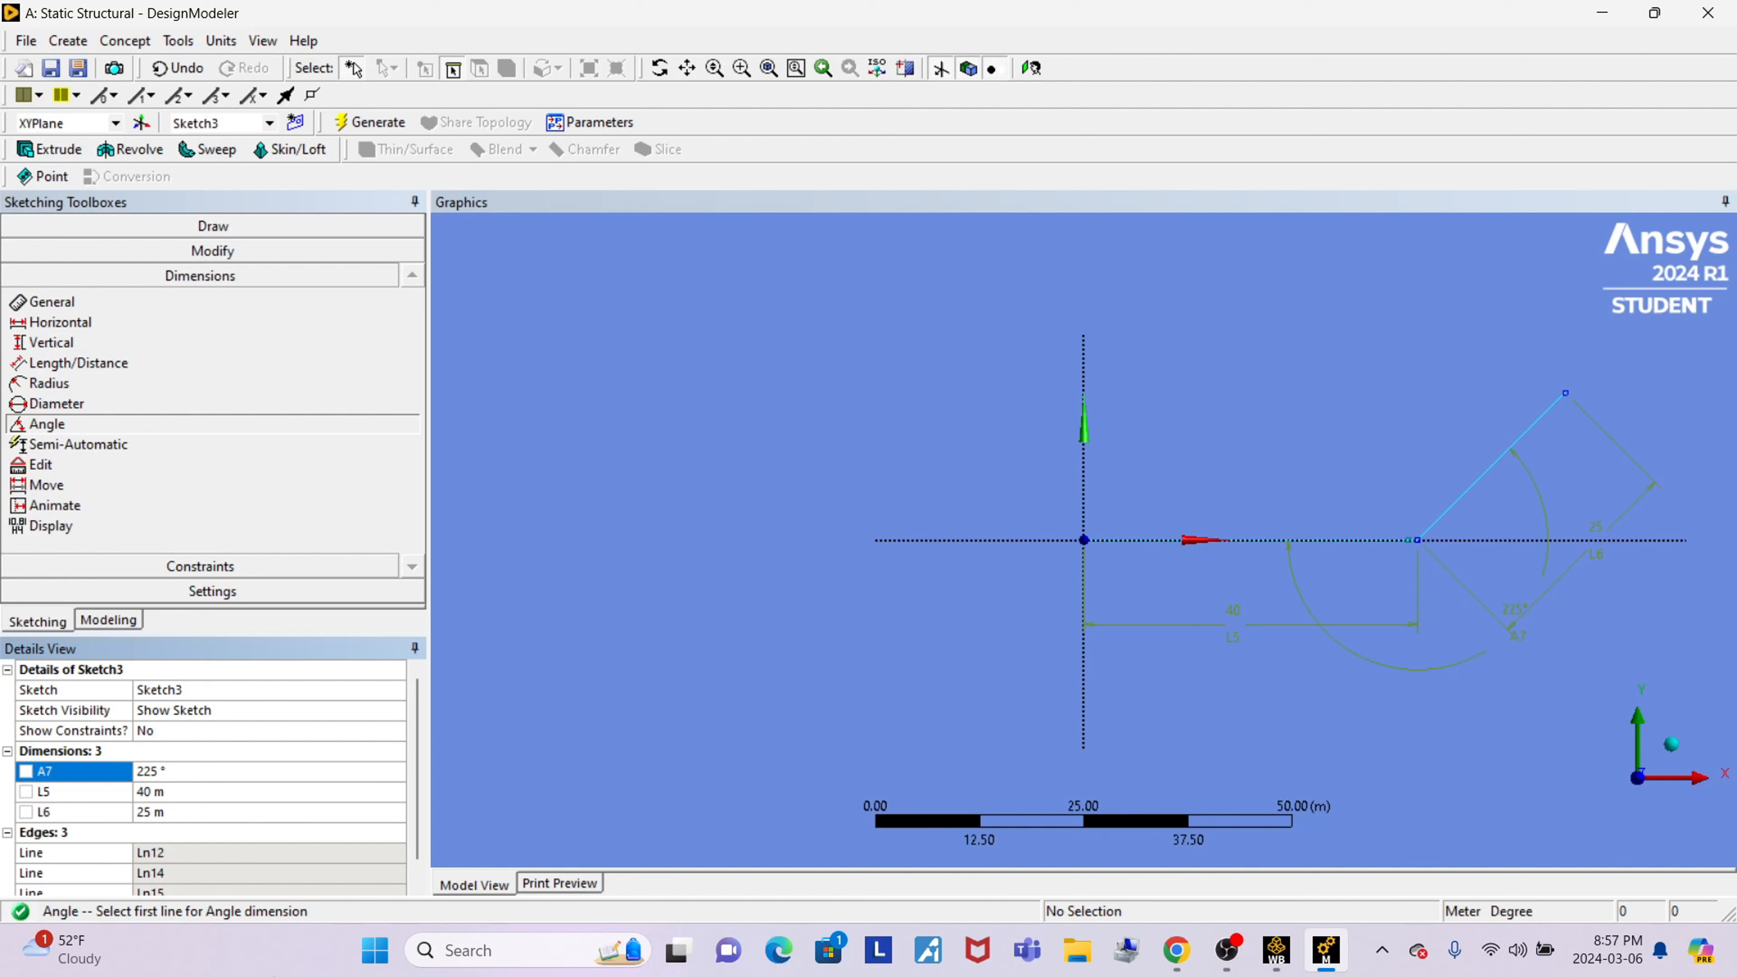
Look at the YZ plane face-on and sketch a circle about 16 m in diameter centred on the origin.
click(99, 620)
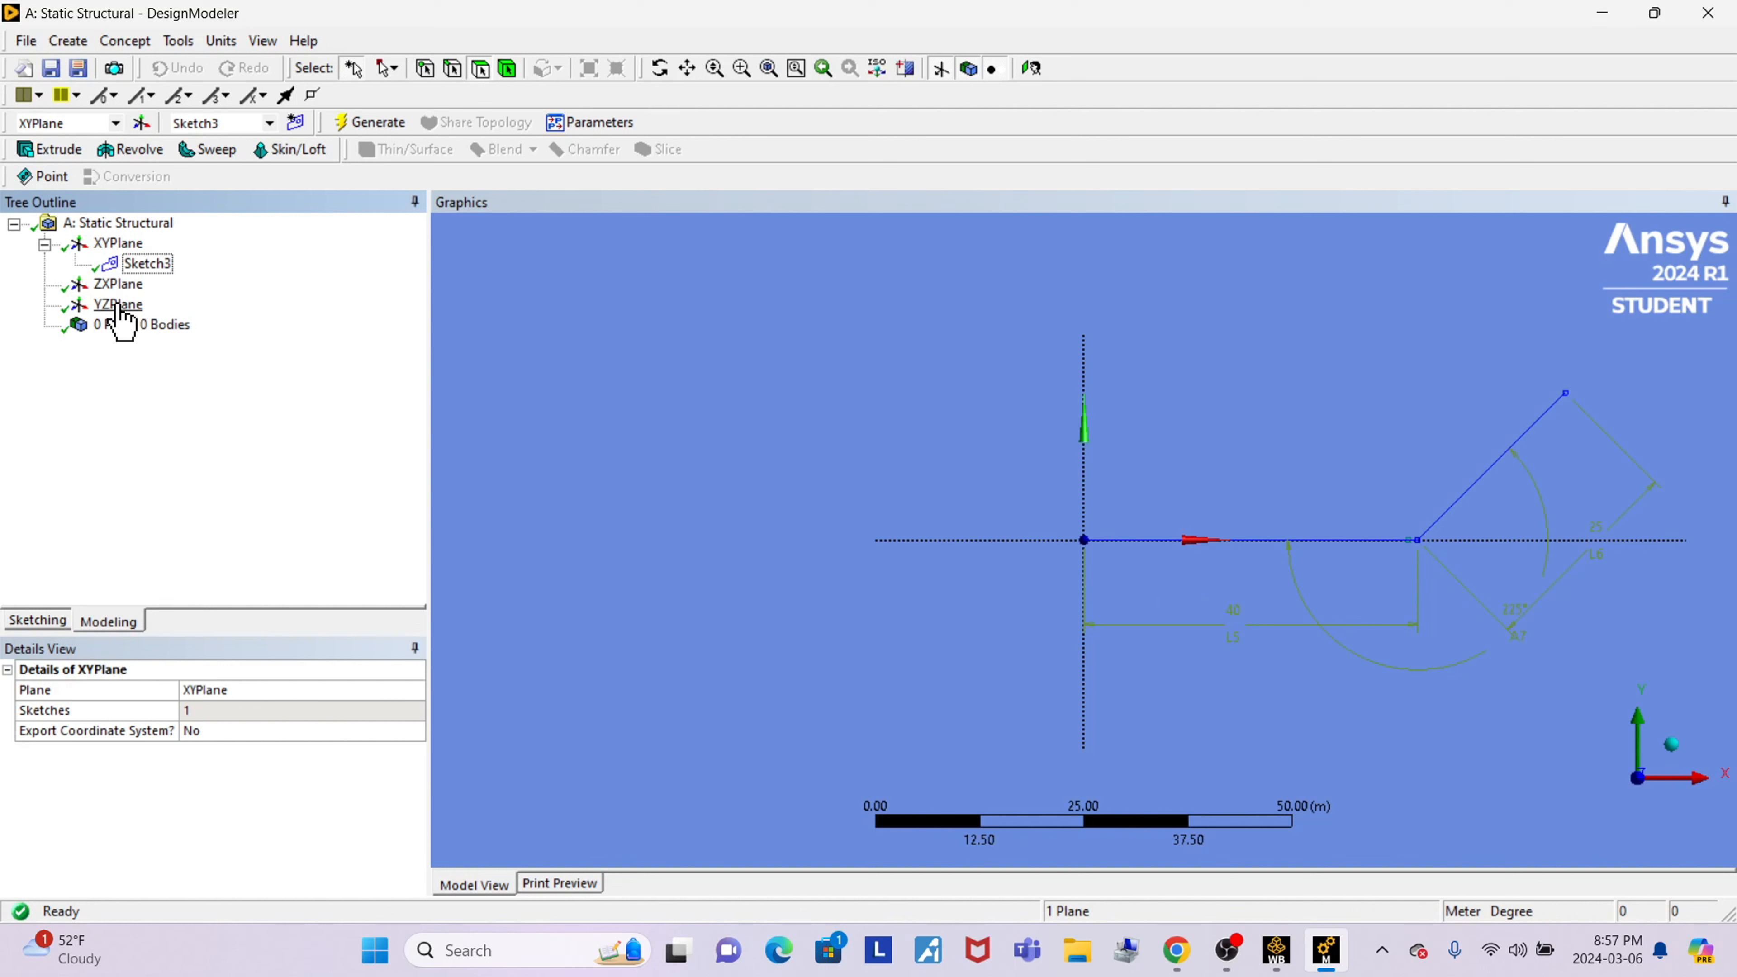
click(119, 304)
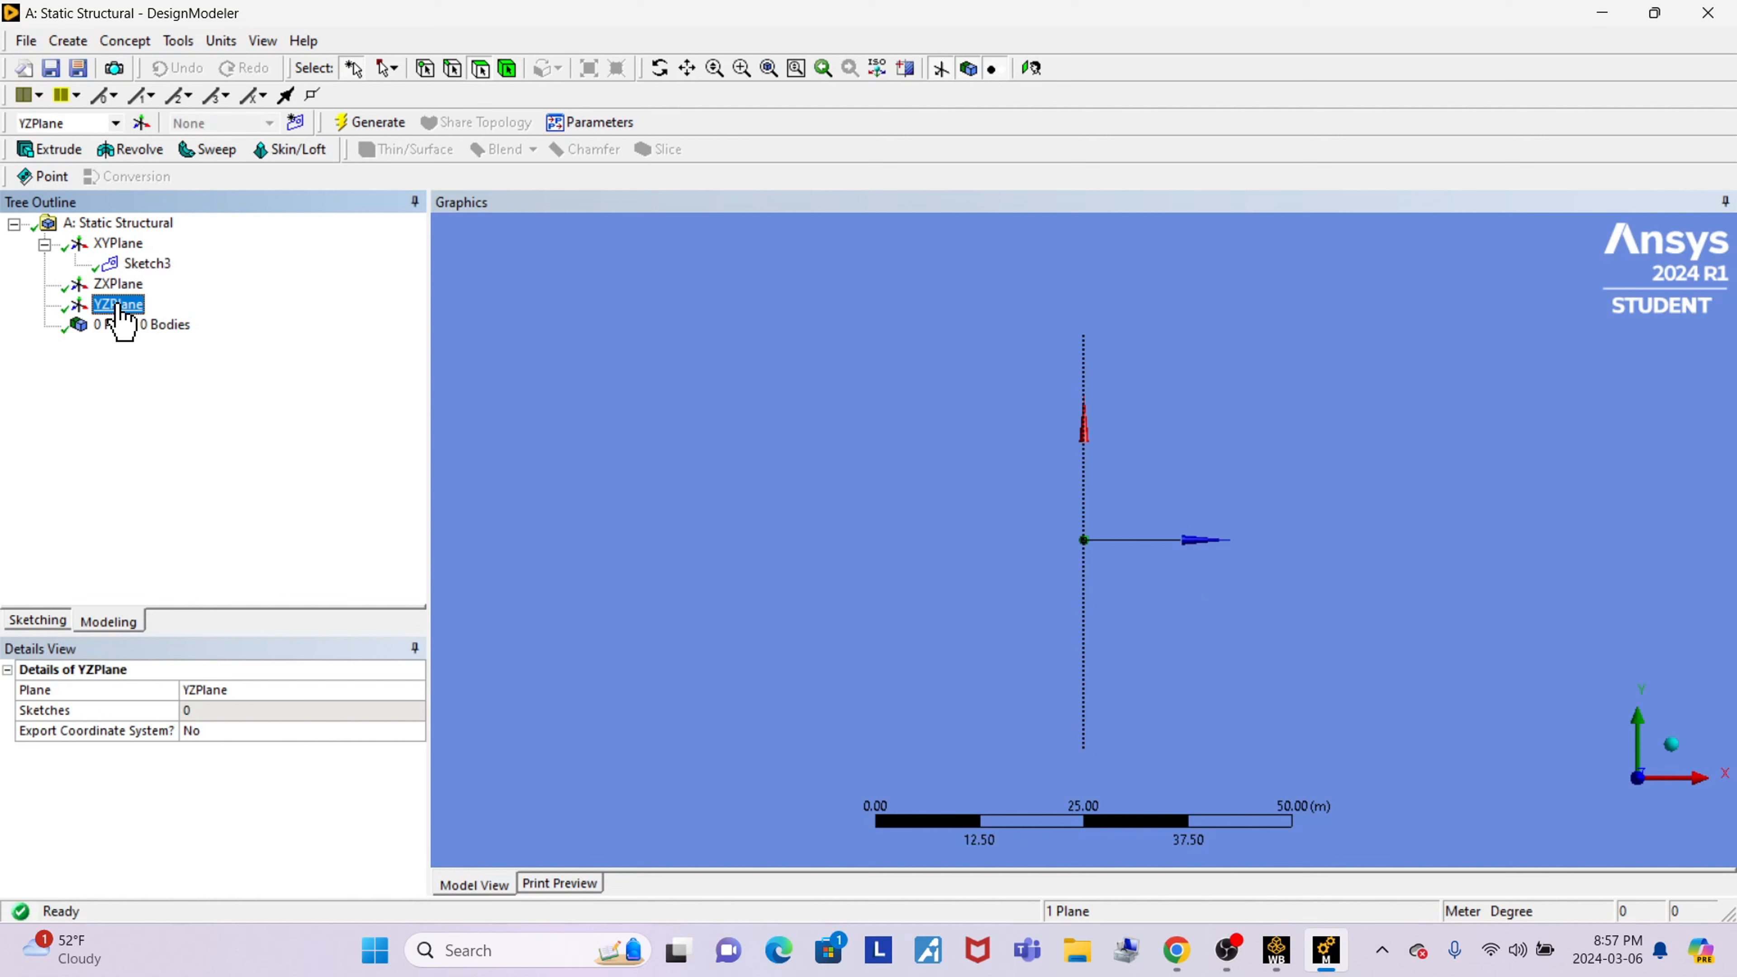
right_click(120, 308)
click(171, 315)
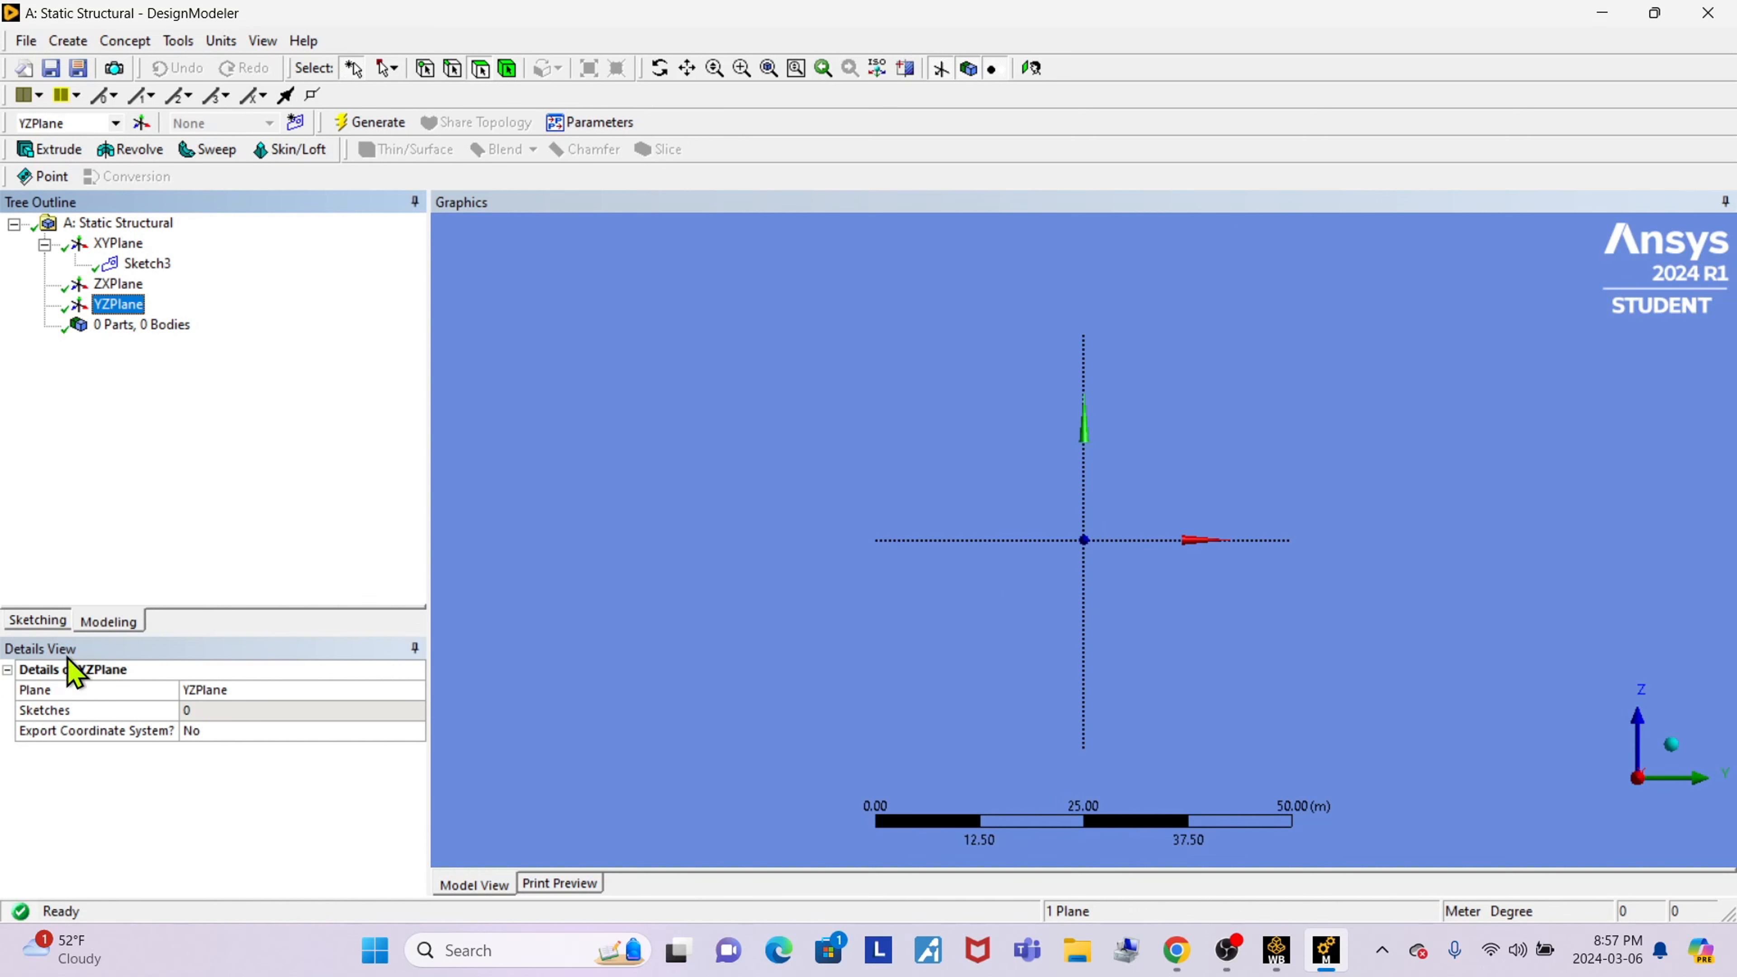
click(36, 620)
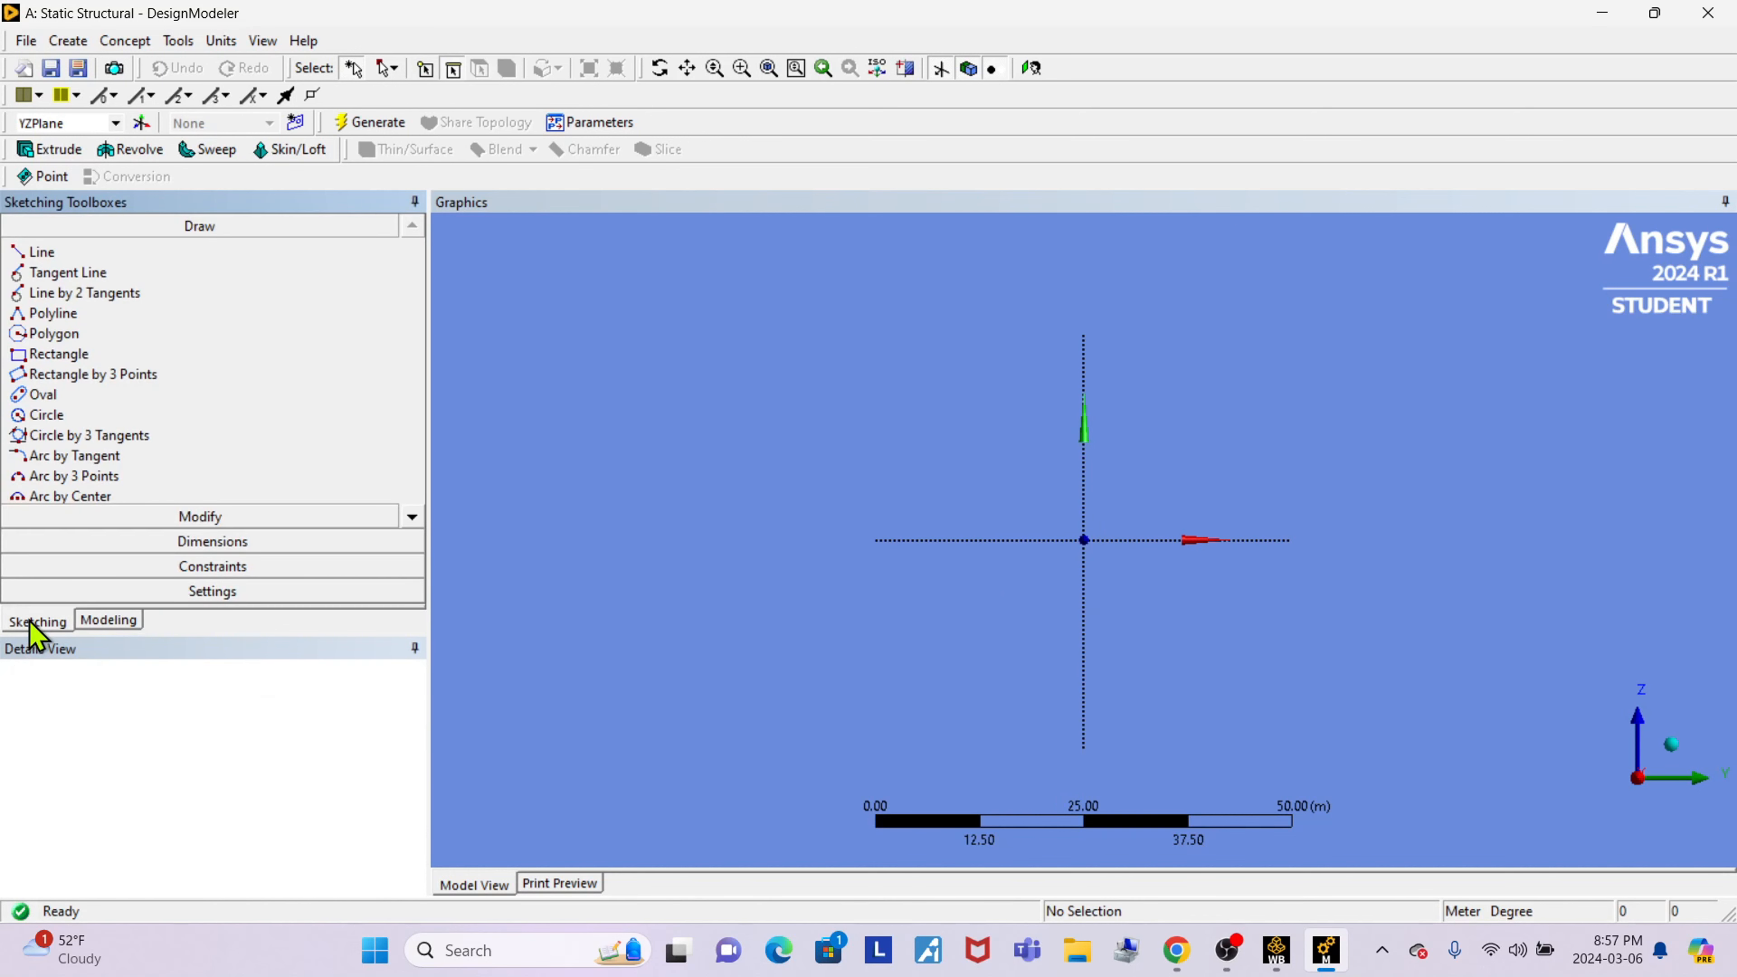
click(61, 415)
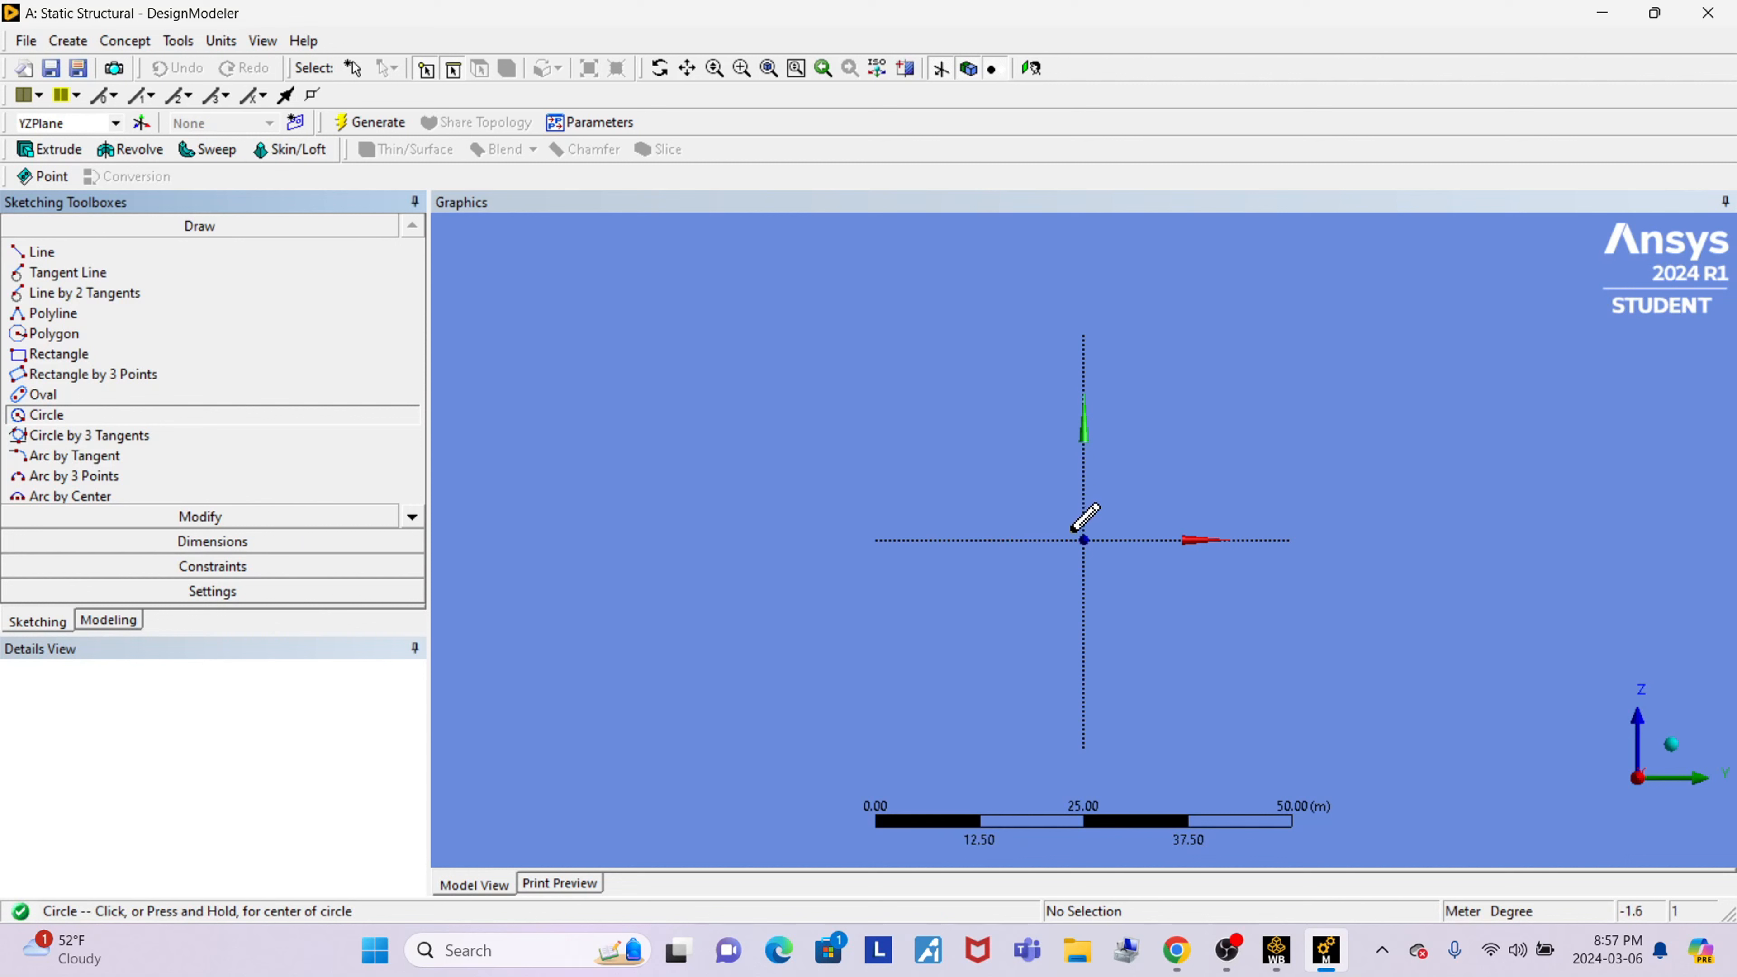
click(1083, 539)
click(1141, 573)
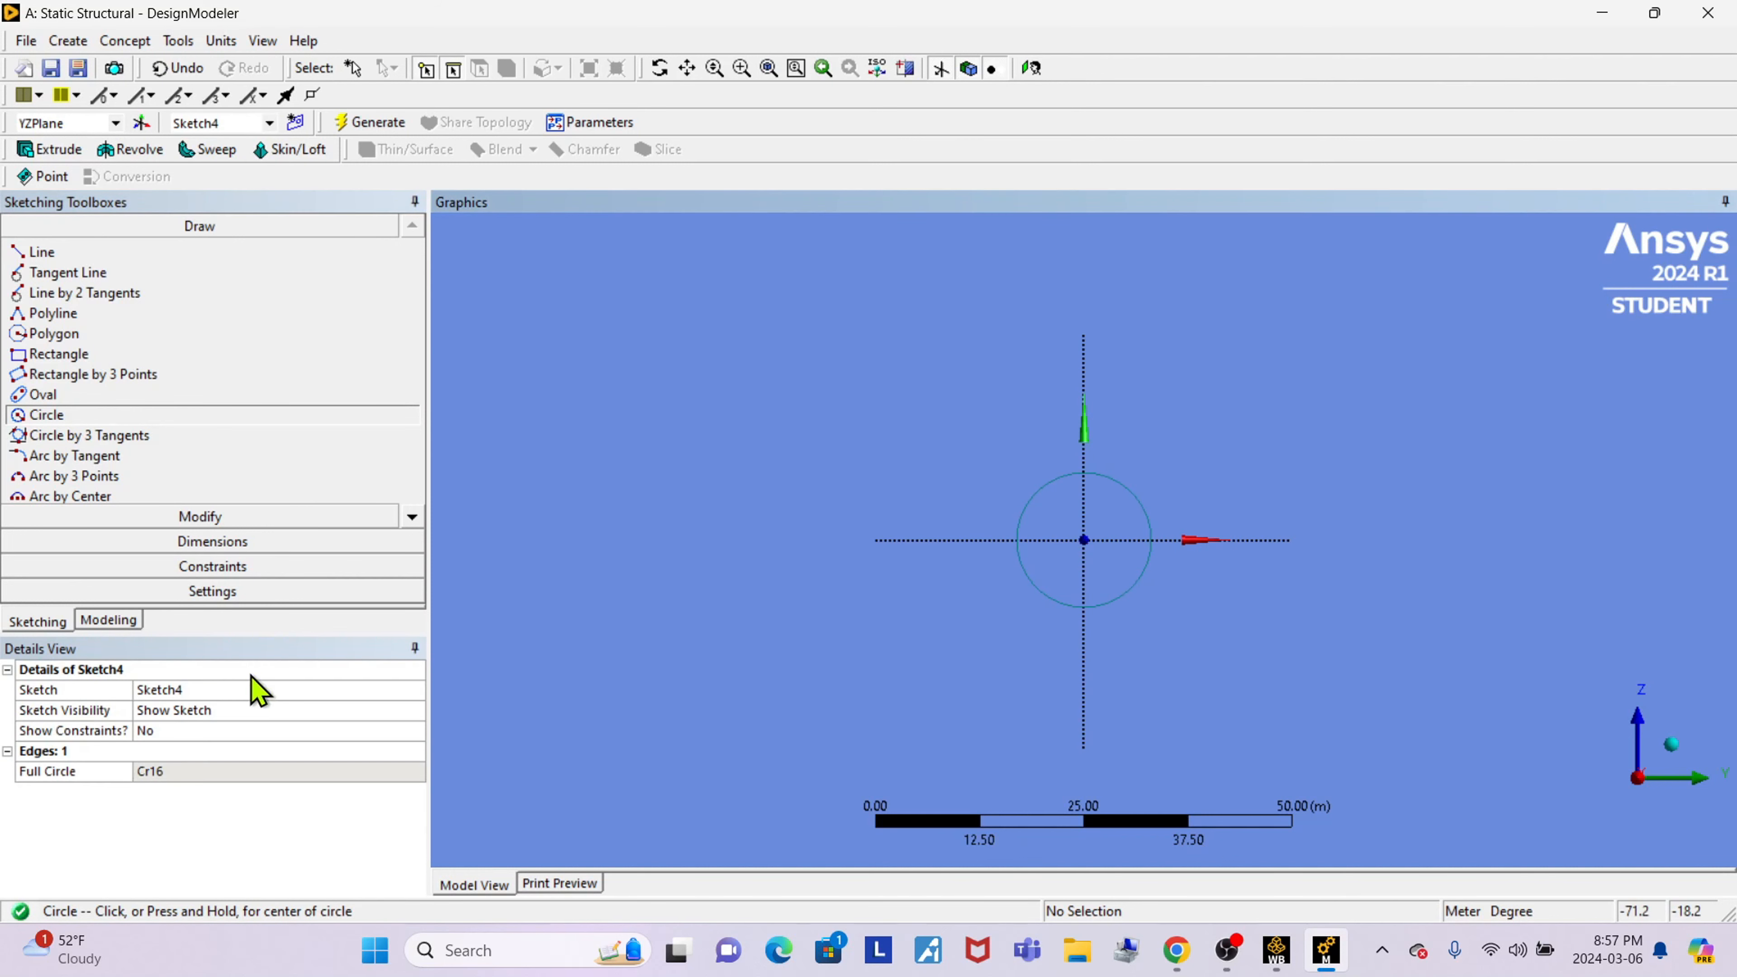
Add a diameter dimension to the circle on the YZ plane and set it to 10 m.
click(217, 546)
click(75, 404)
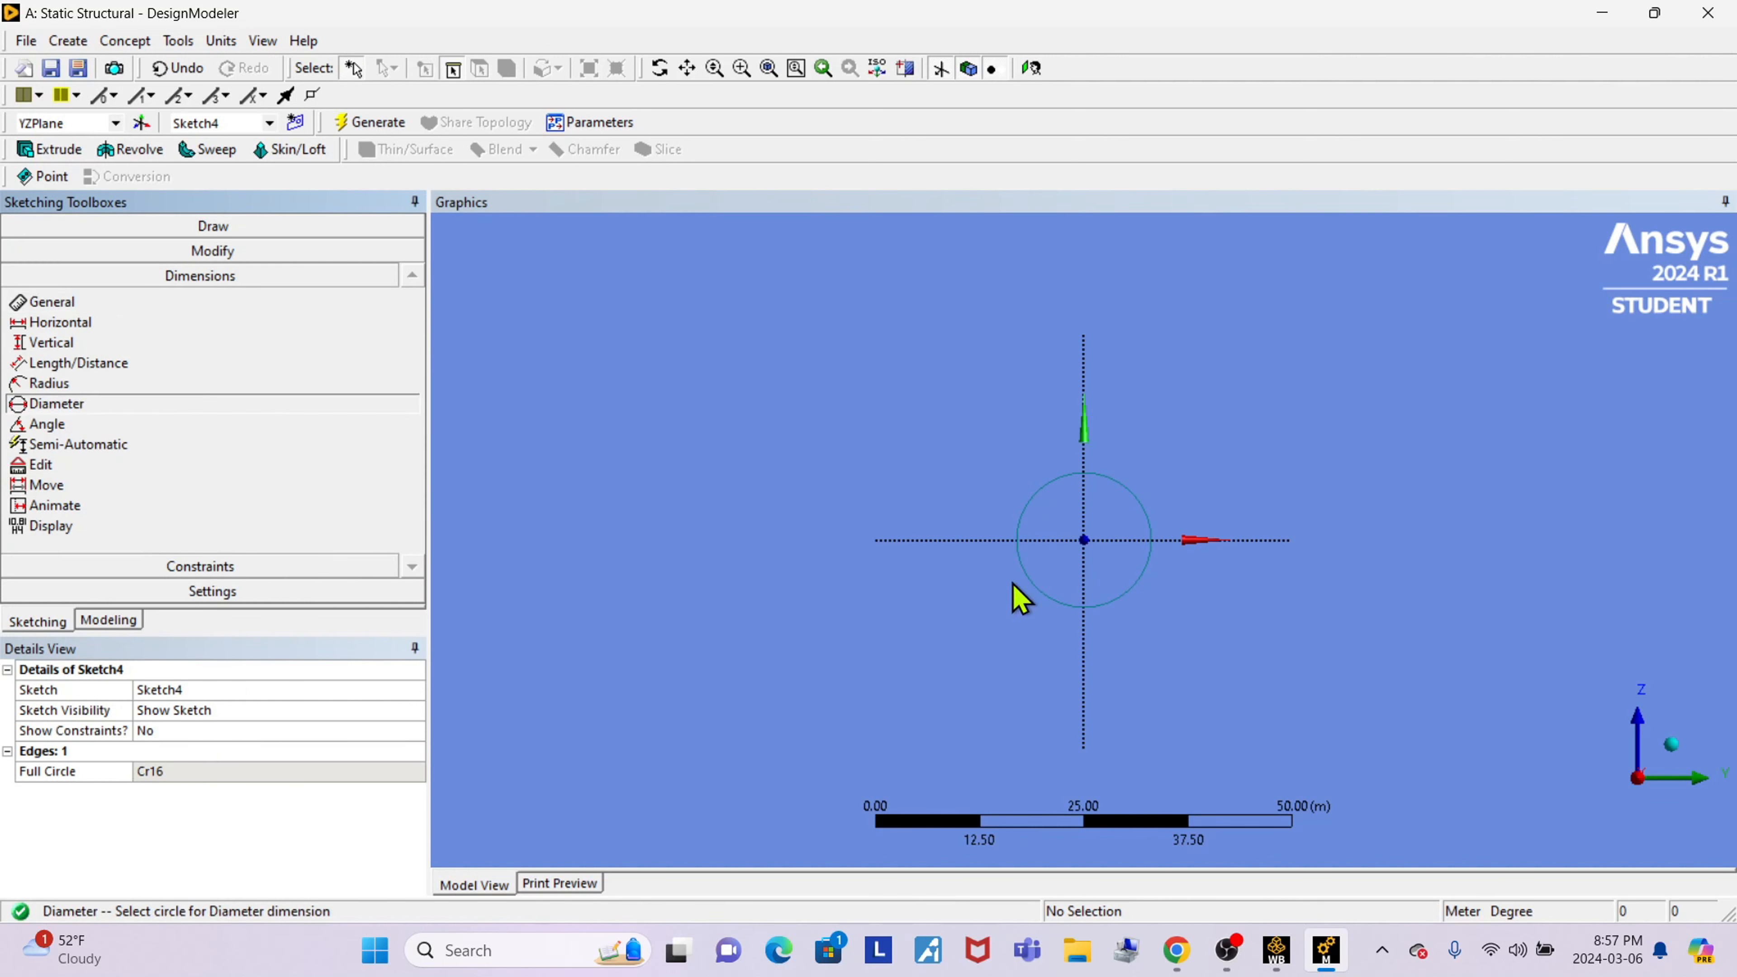
click(1135, 590)
click(1234, 657)
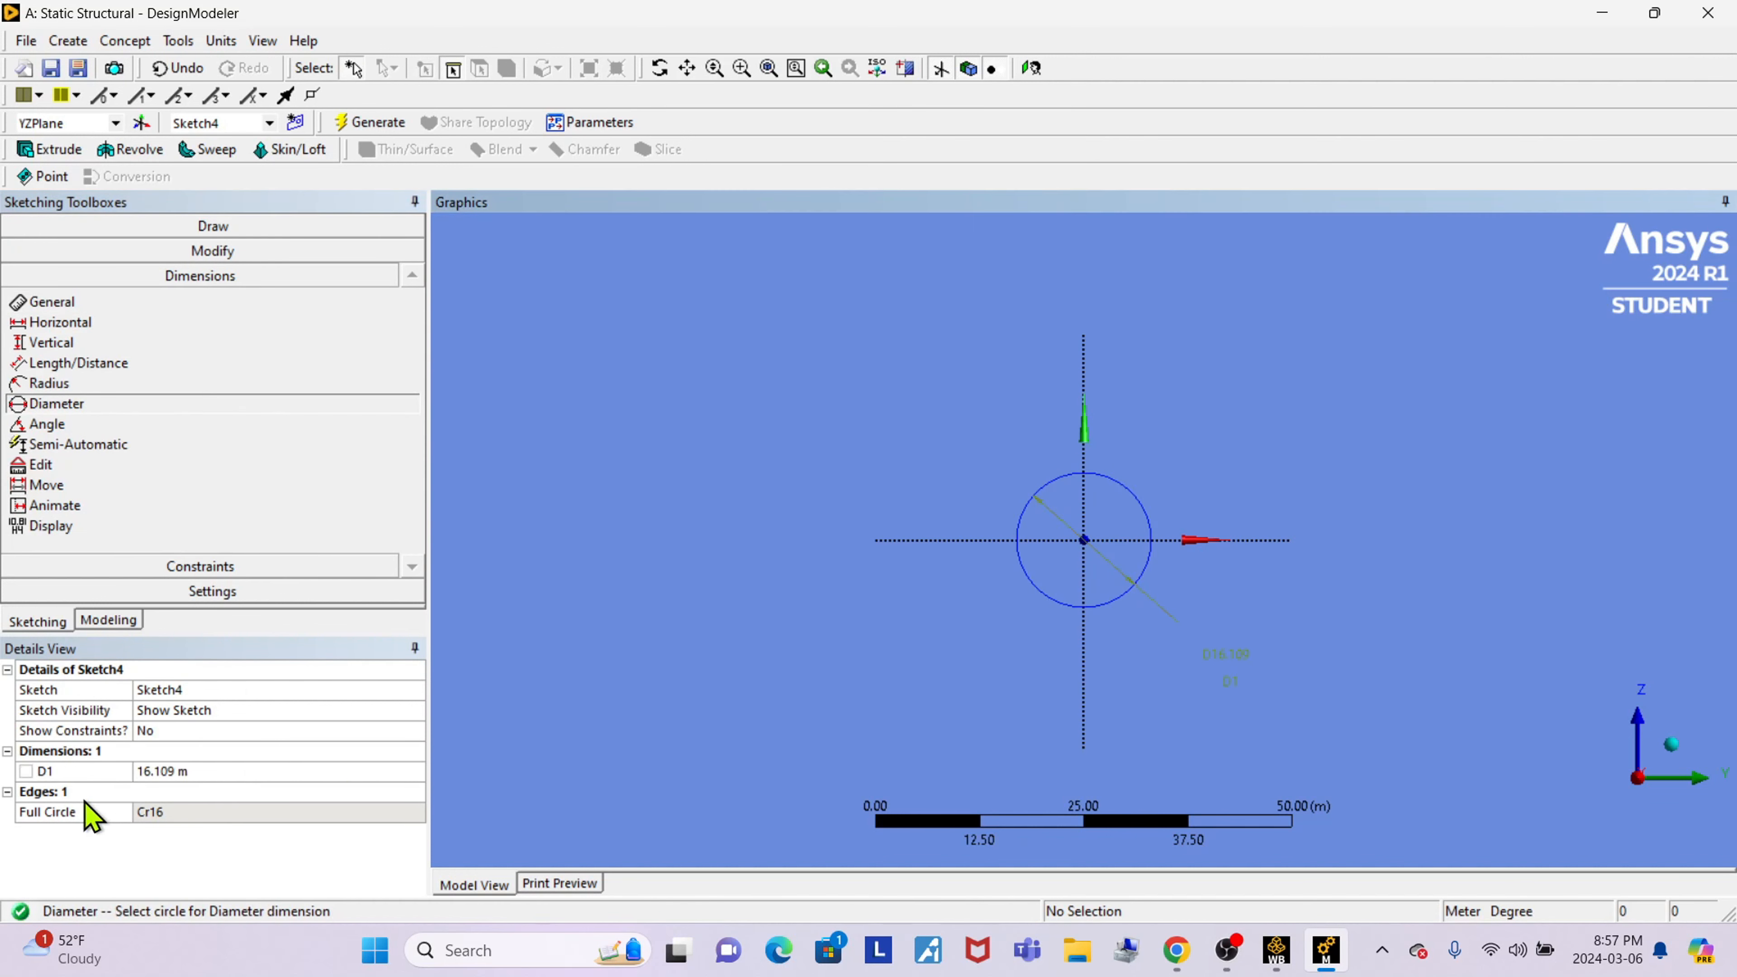
click(187, 770)
text(10)
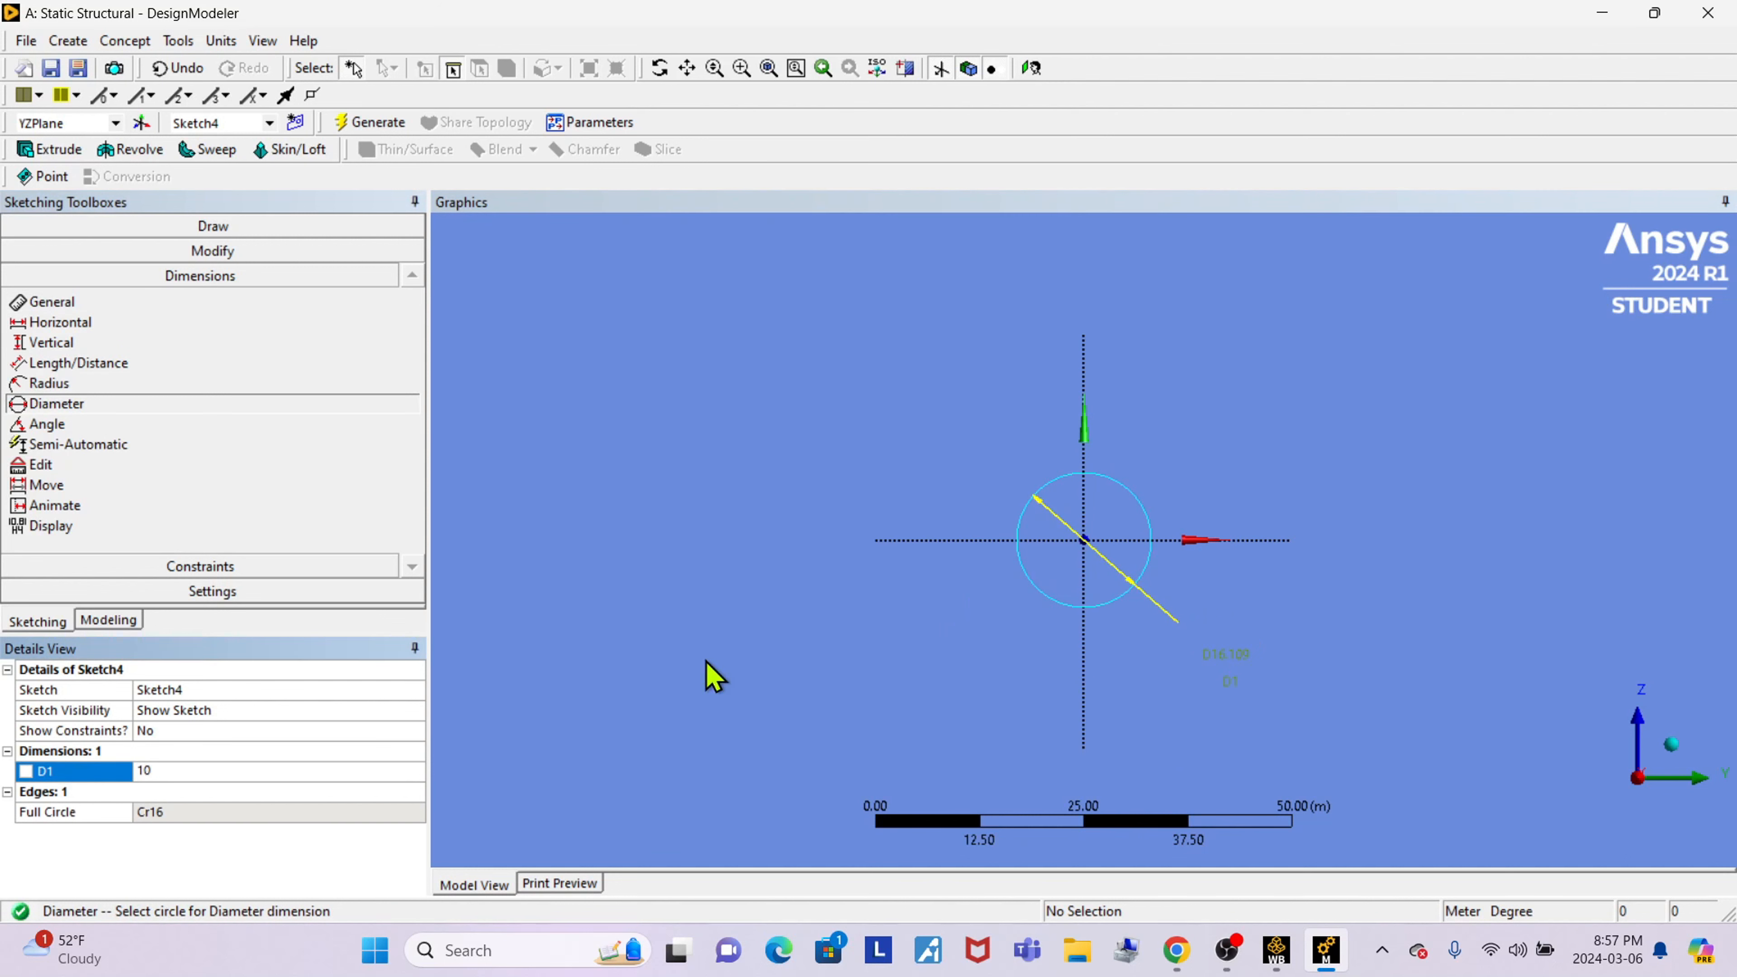
key(Return)
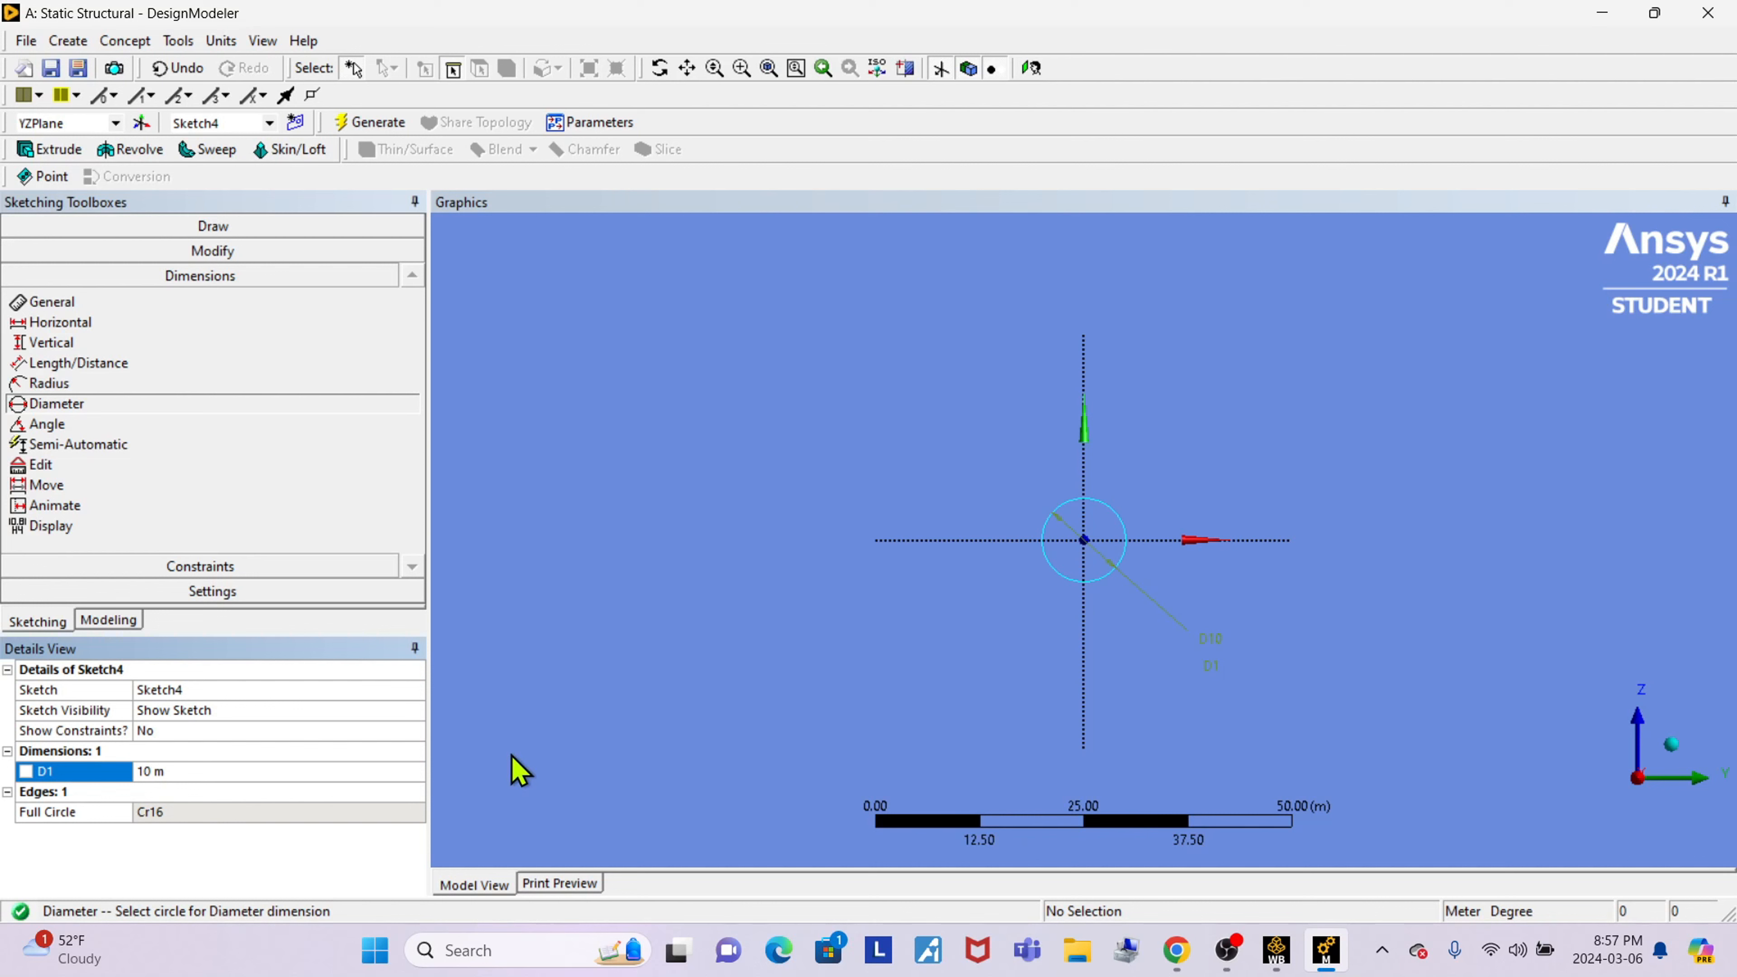
Set the line sketch on the XY plane, Sketch3, to Always Show Sketch.
click(110, 620)
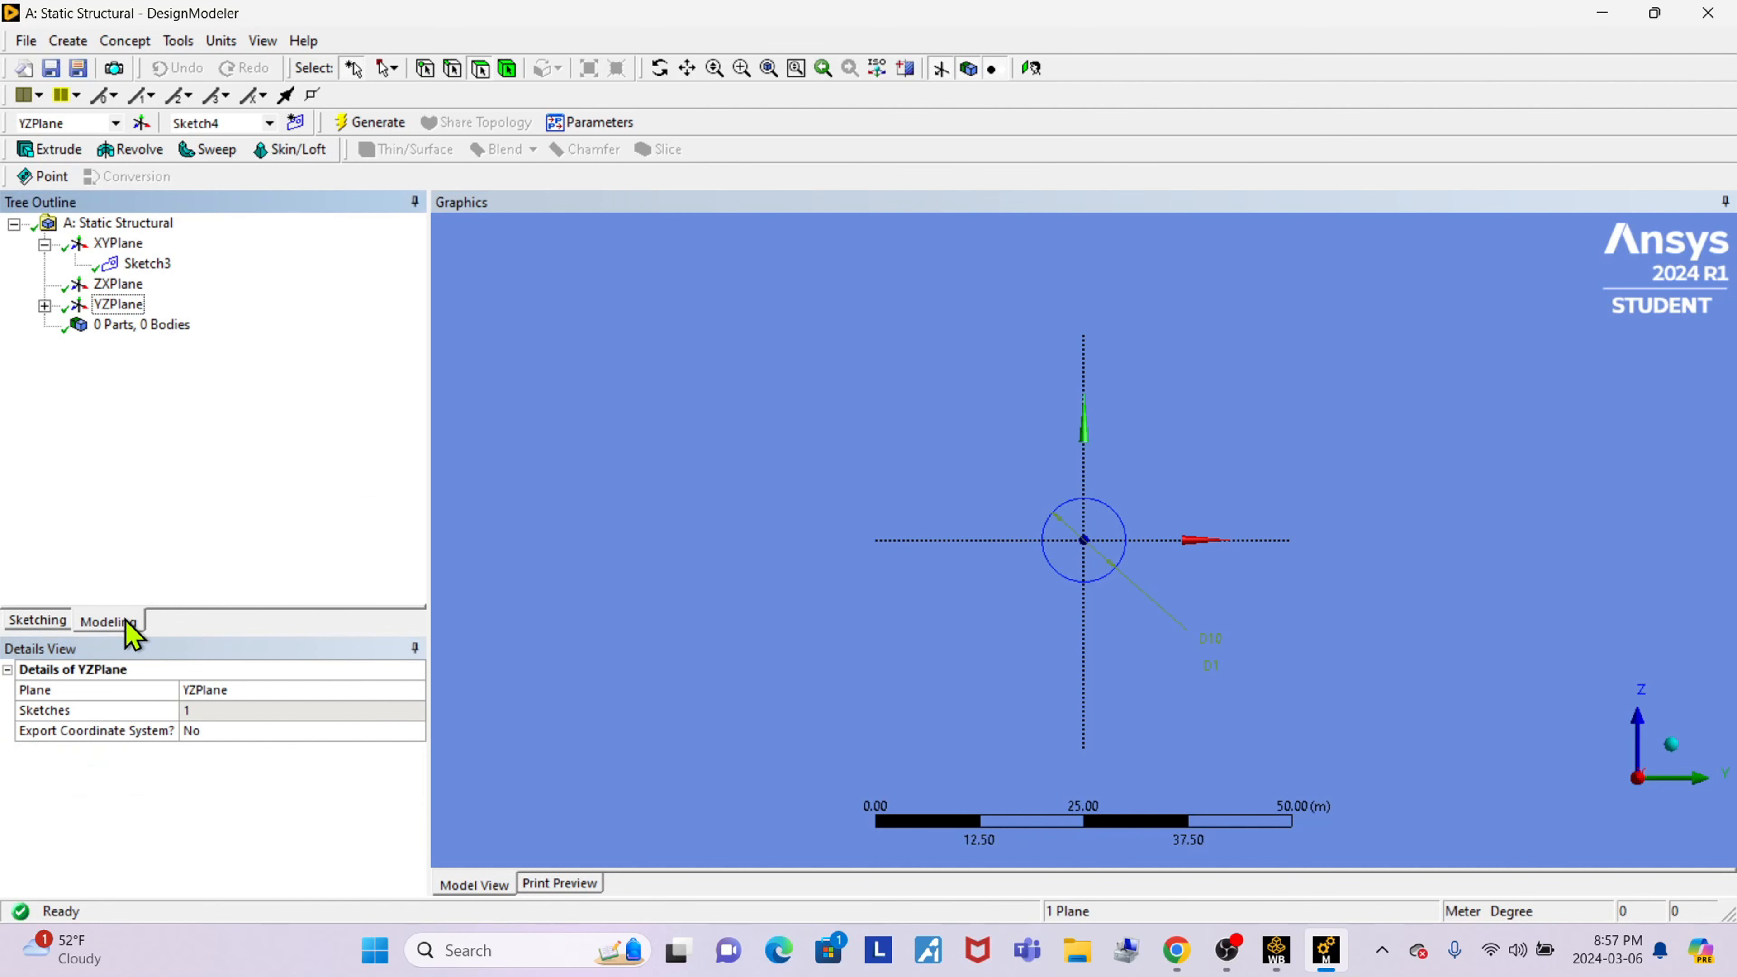
click(154, 265)
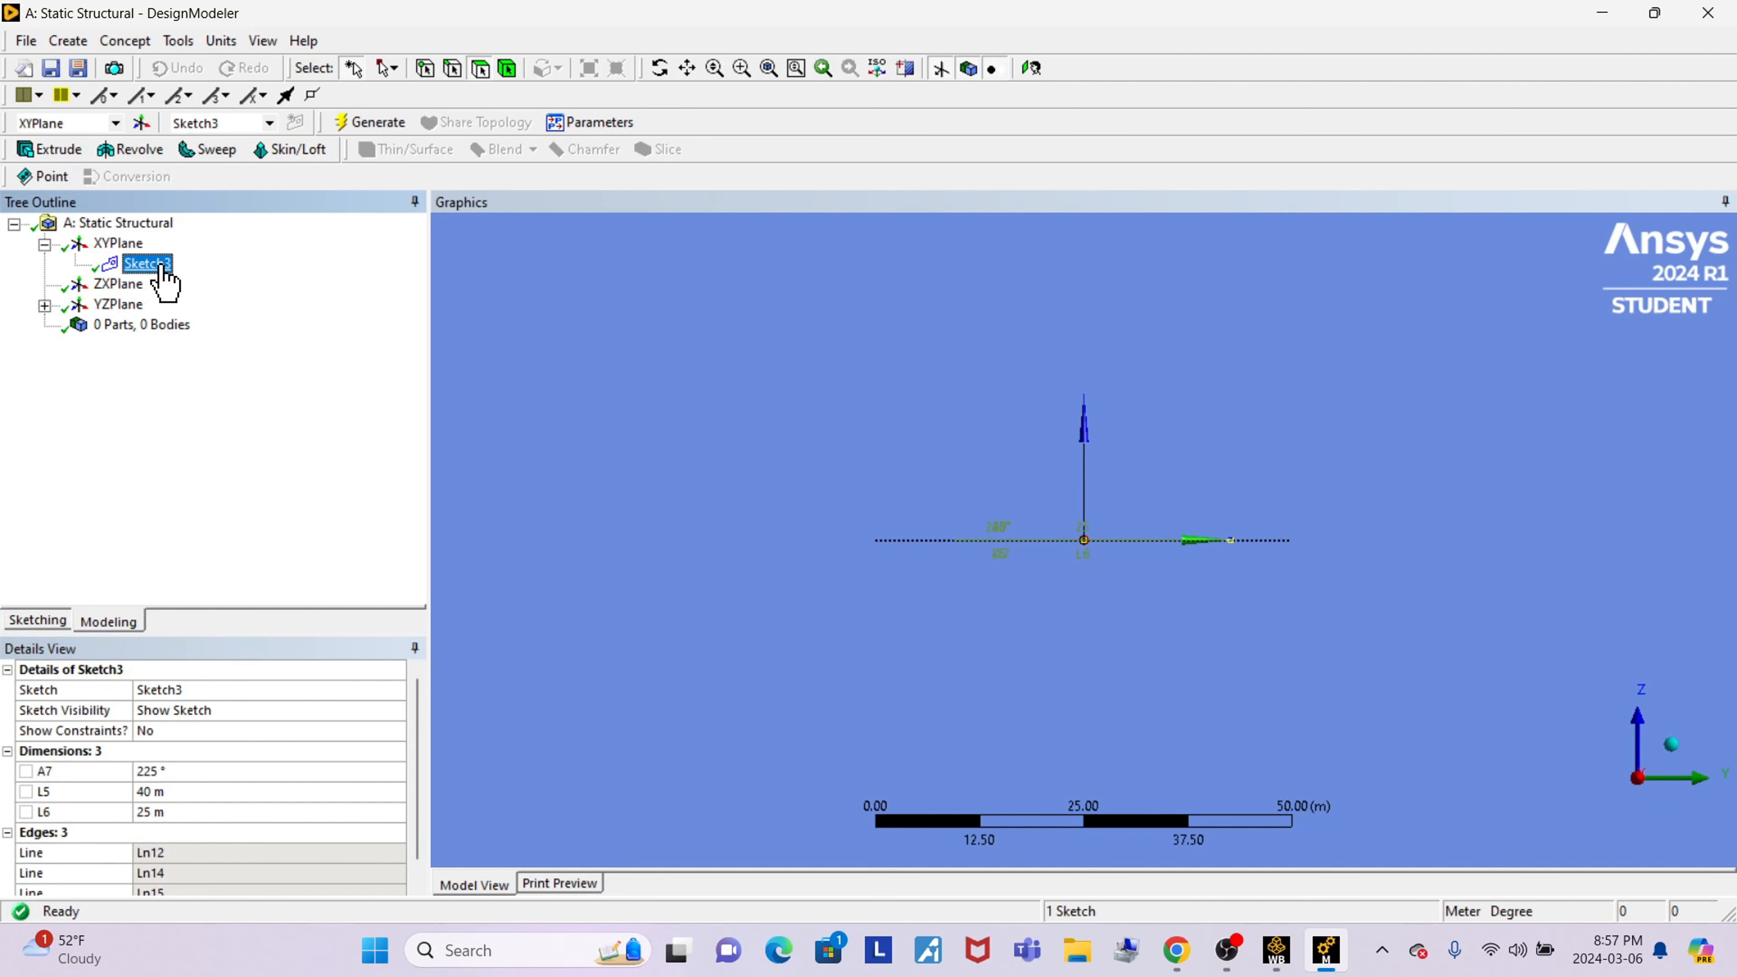
right_click(164, 270)
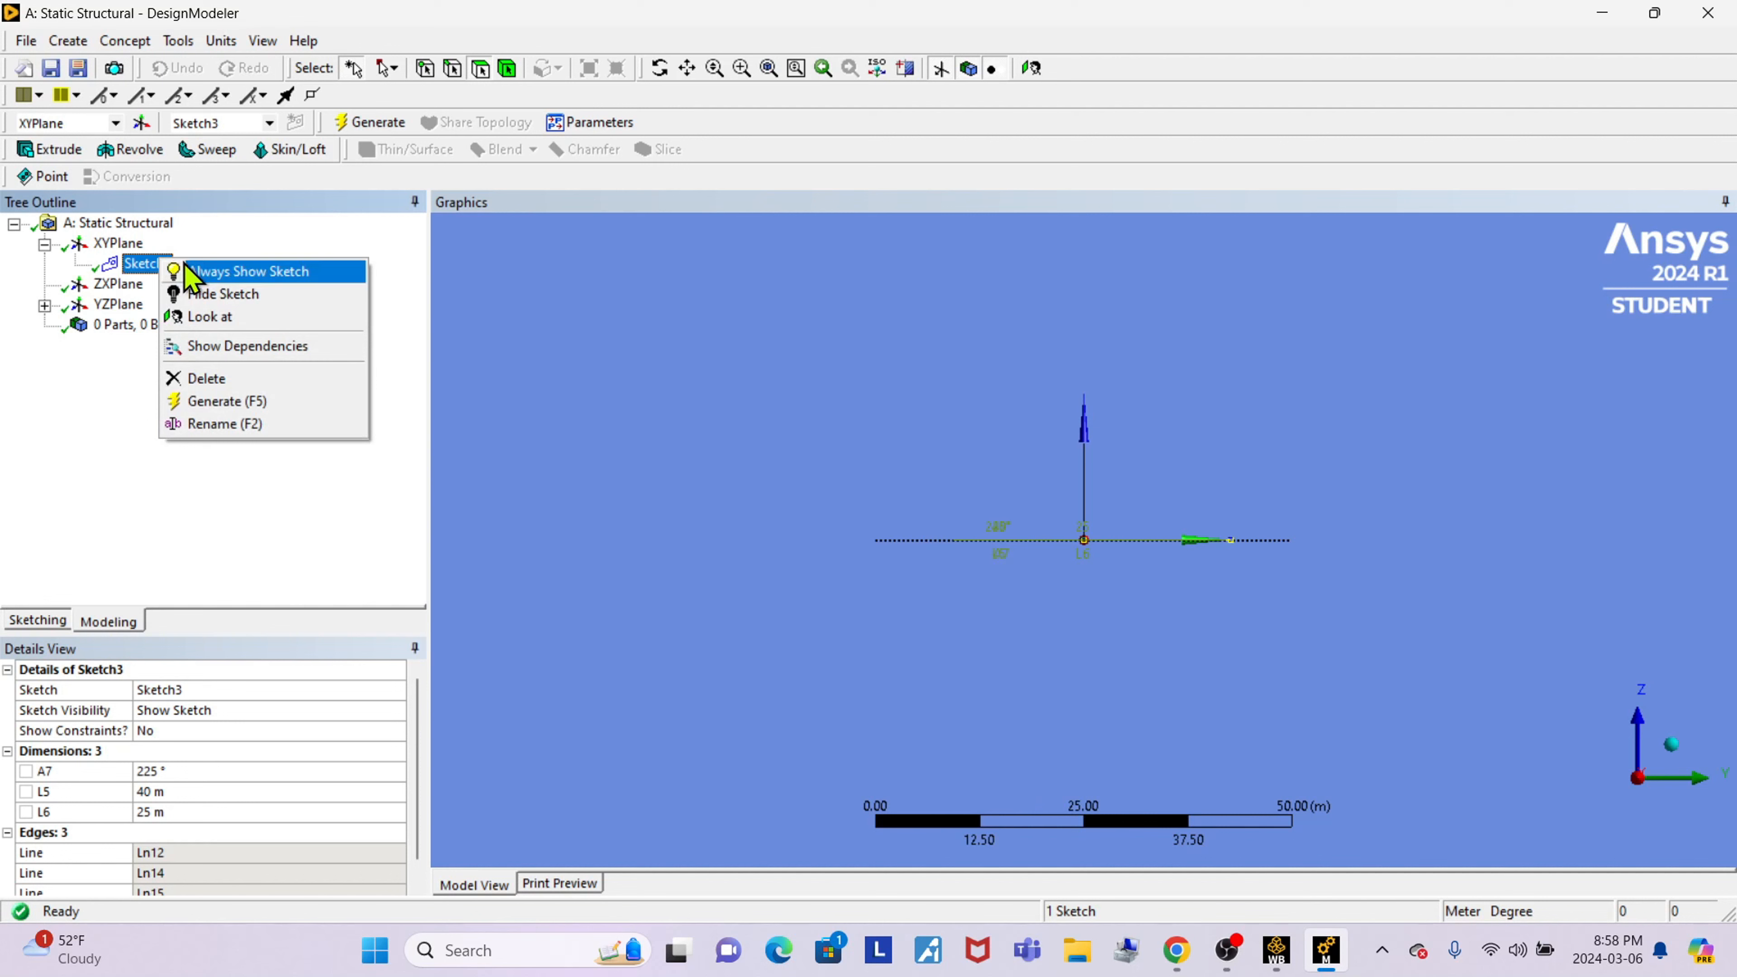
click(291, 273)
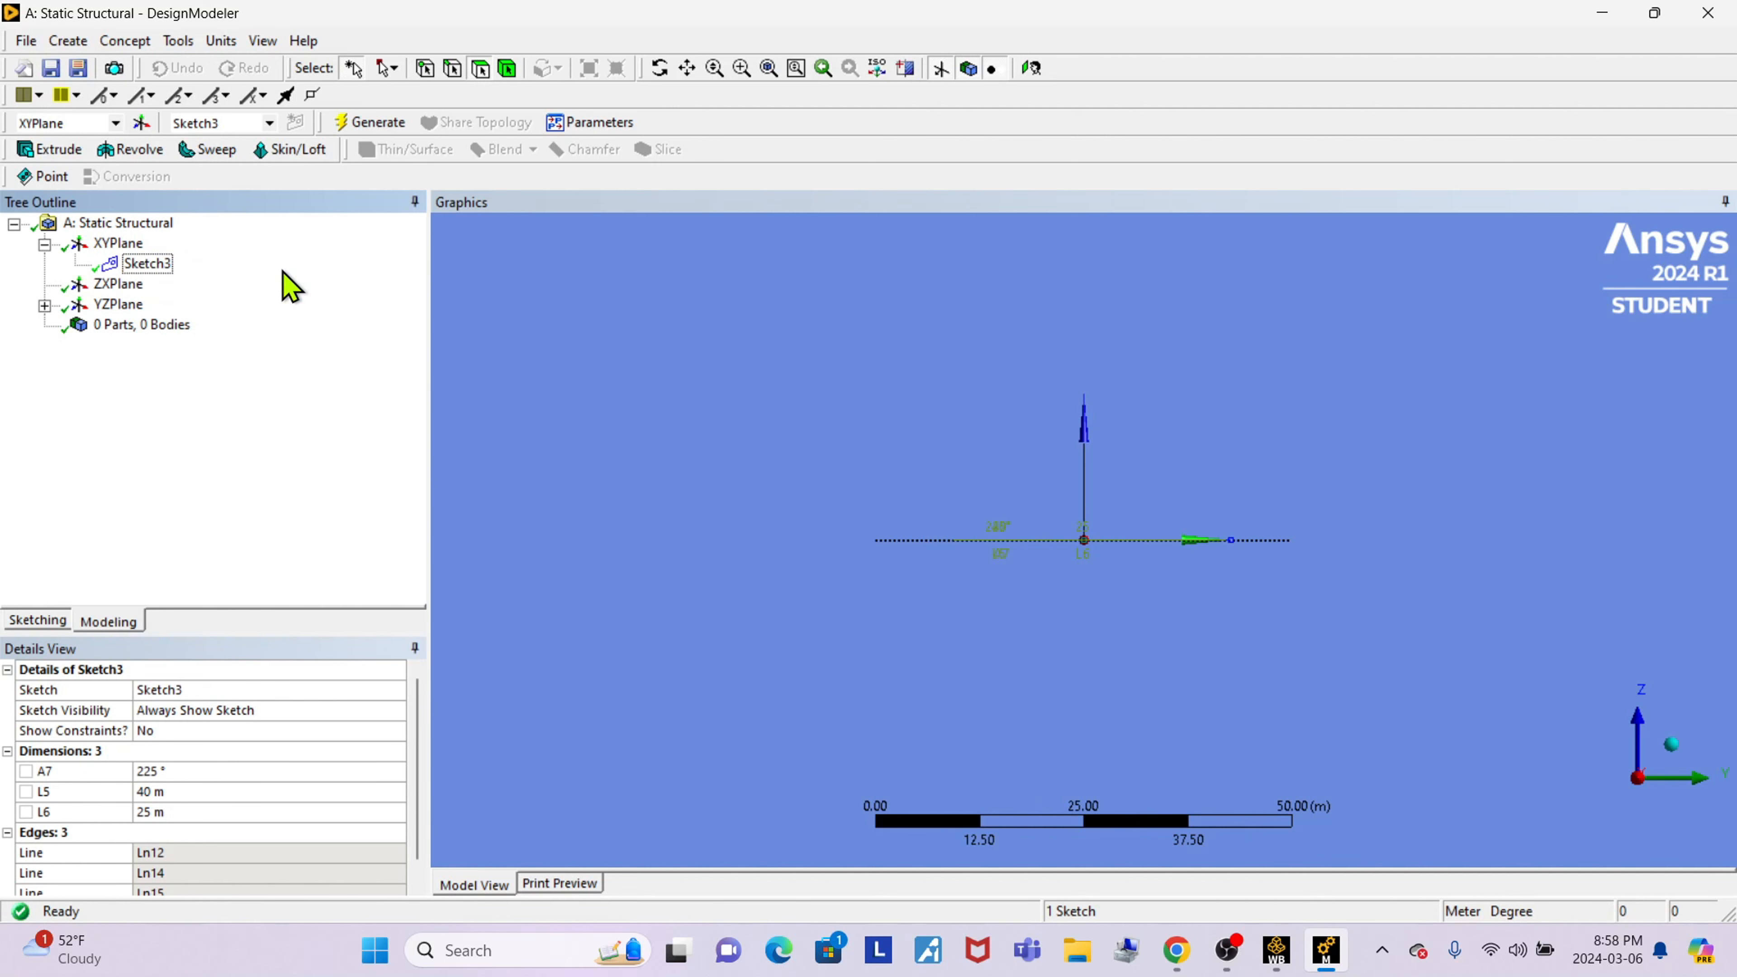
Set the circle sketch on the YZ plane, Sketch4, to Always Show Sketch so it displays together with the line sketch.
click(45, 308)
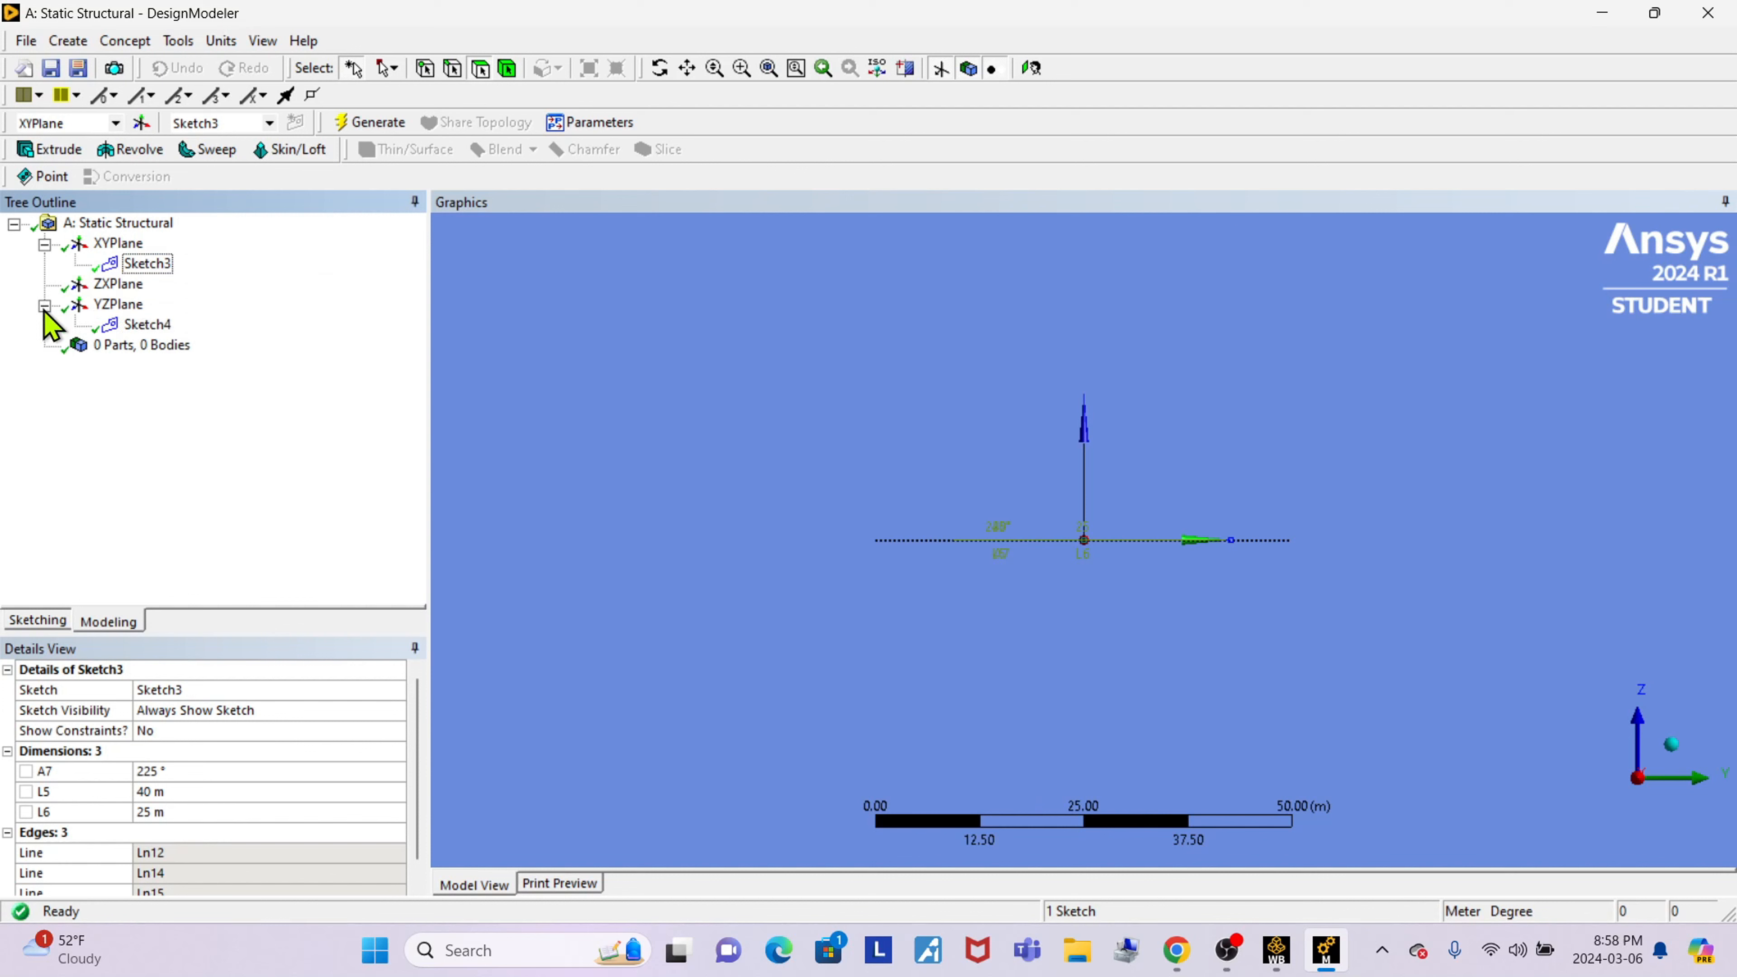
click(164, 326)
right_click(165, 330)
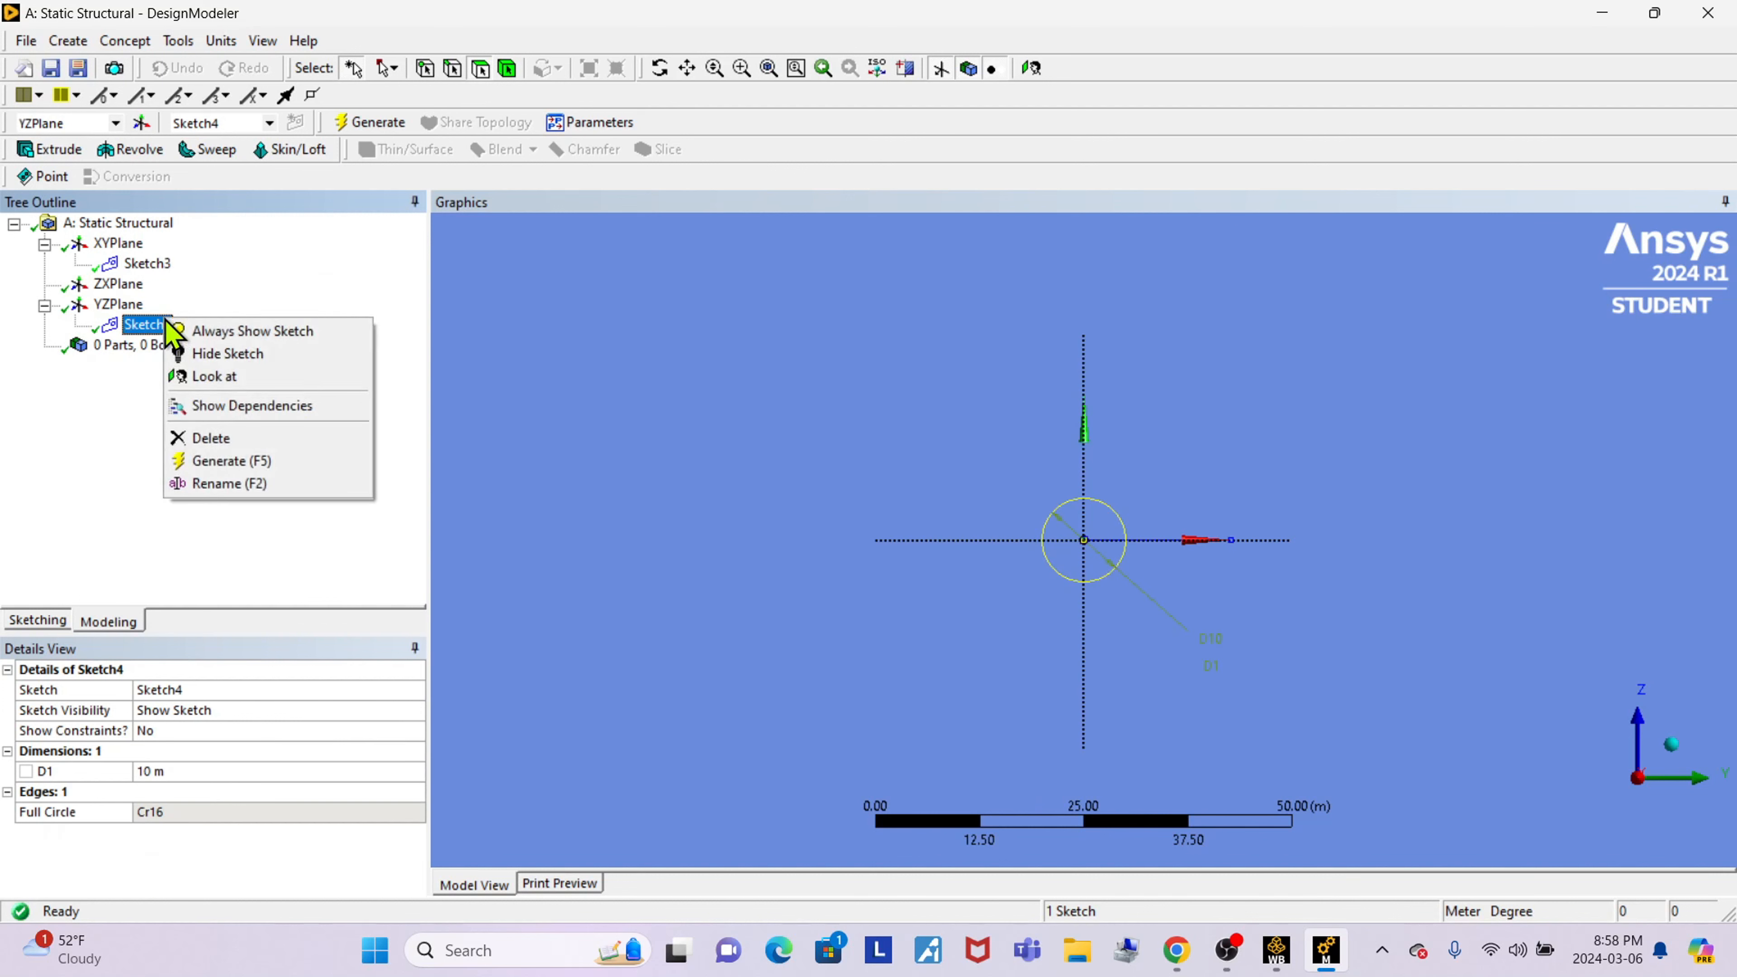
click(283, 332)
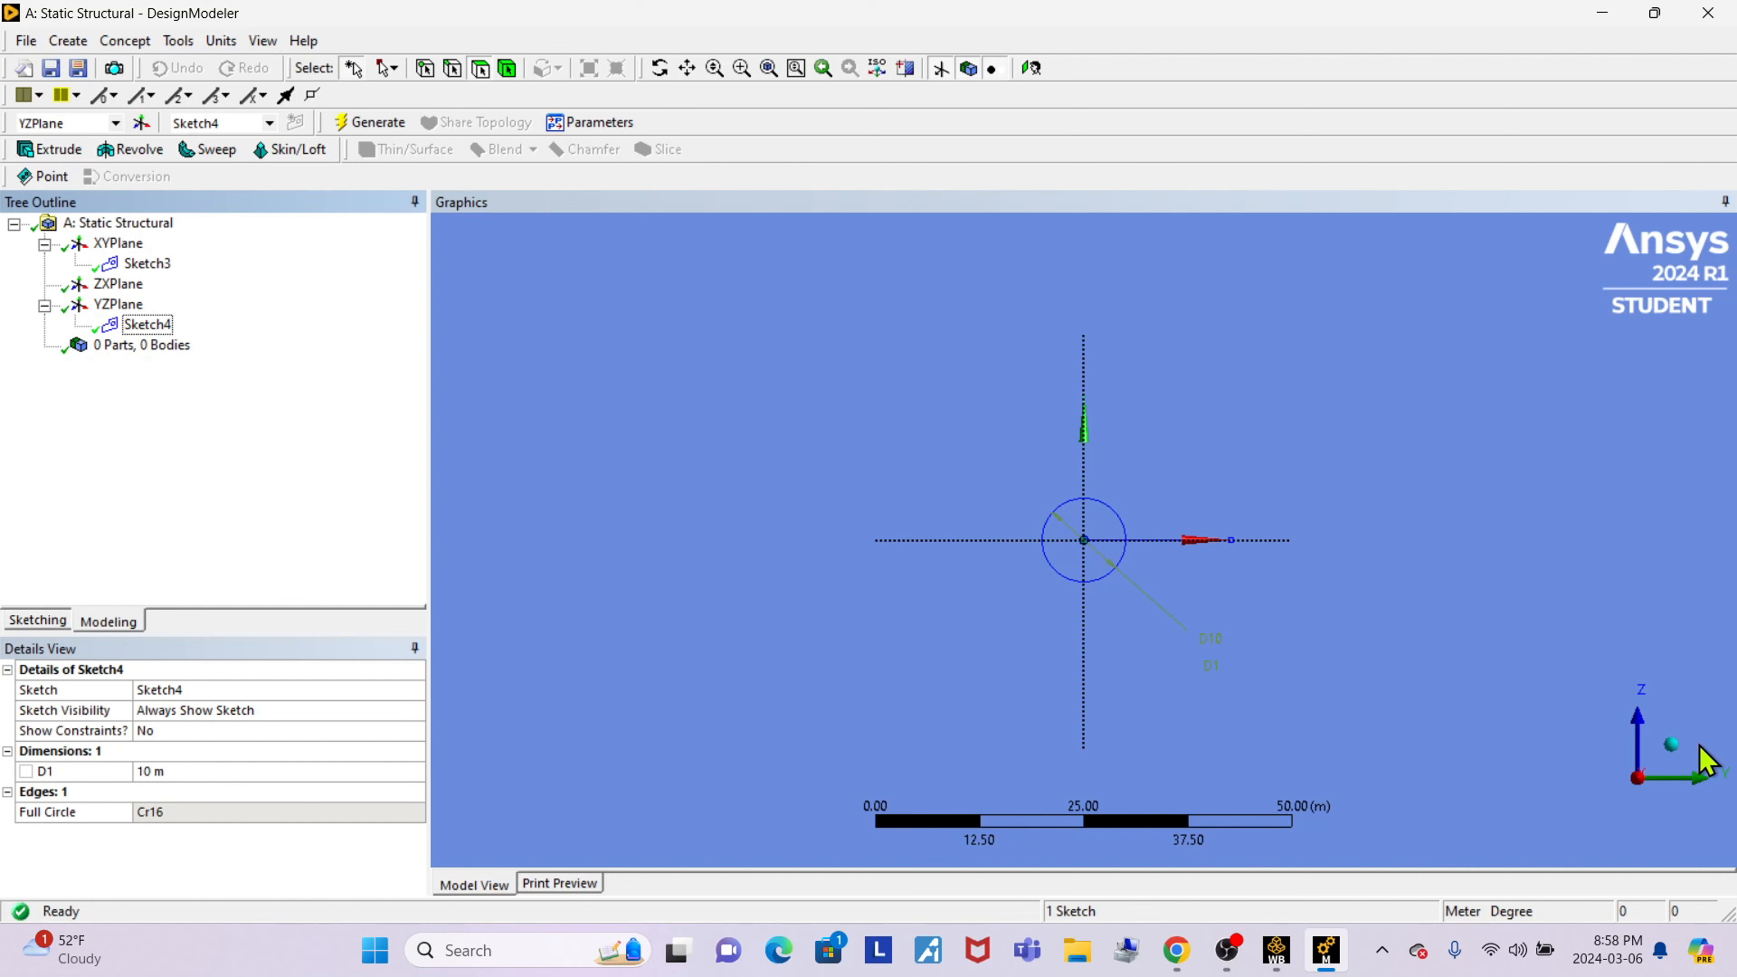
click(1674, 747)
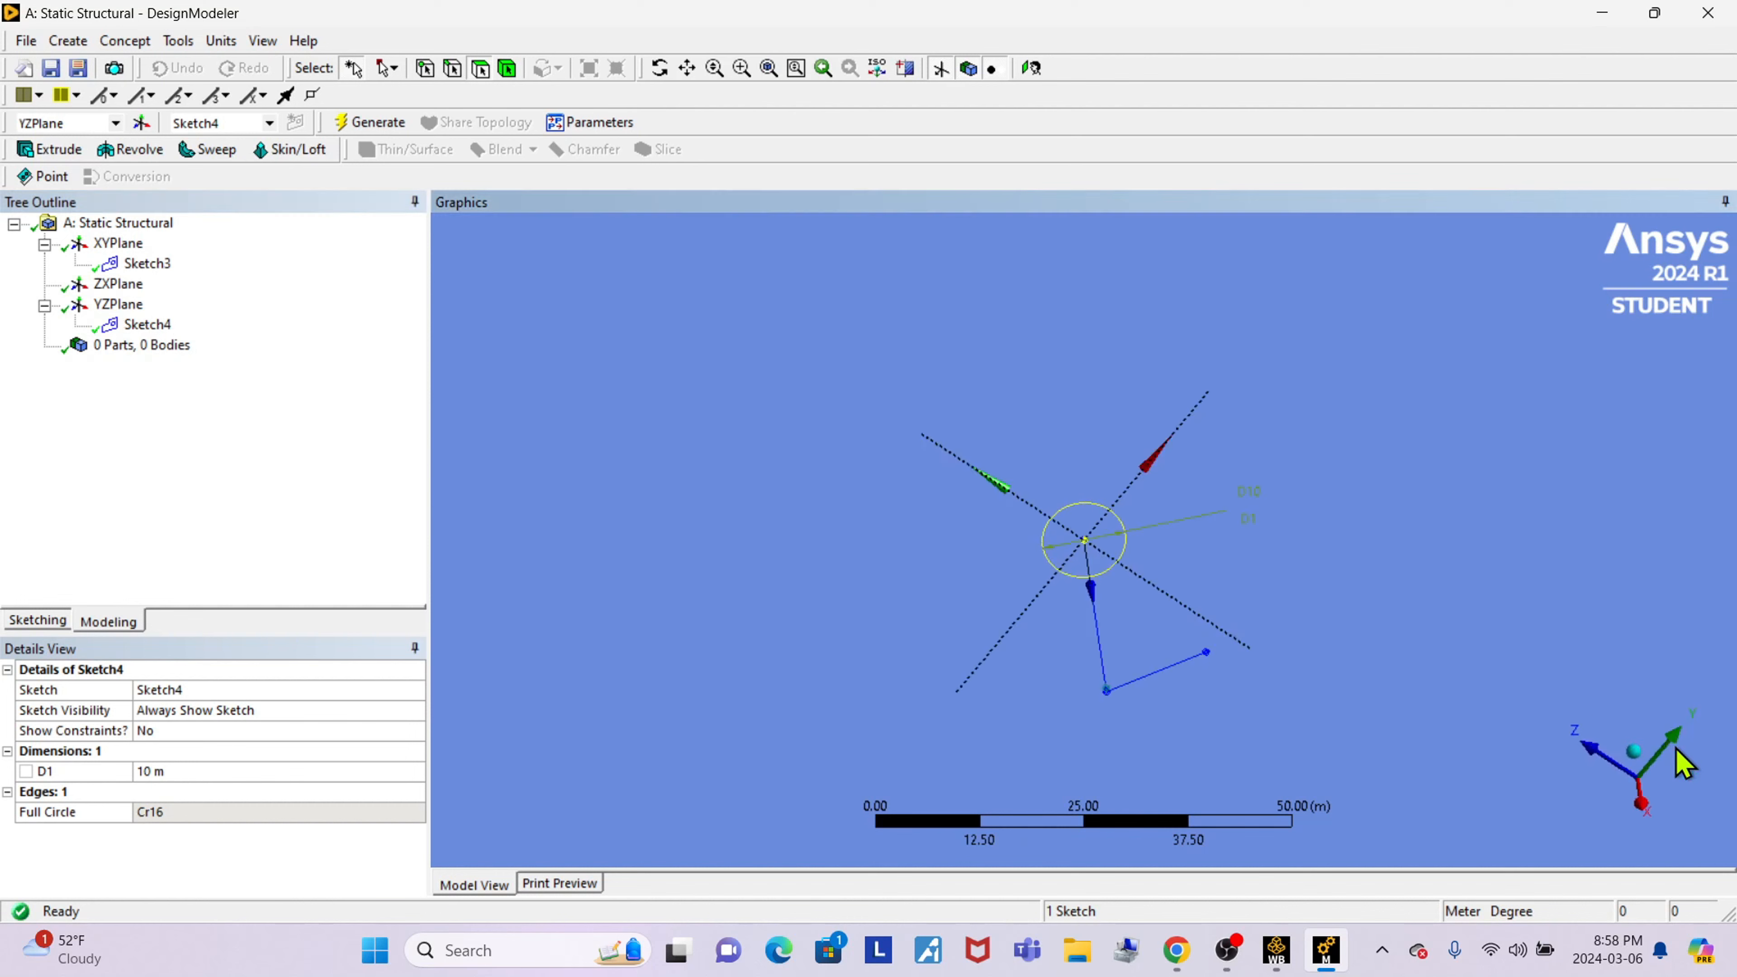
click(659, 68)
mouse_move(1291, 687)
mouse_down()
mouse_move(1240, 718)
mouse_move(1365, 722)
mouse_move(1470, 636)
mouse_move(803, 531)
mouse_move(1478, 760)
mouse_move(1590, 659)
mouse_move(1254, 580)
mouse_move(1315, 566)
mouse_move(1330, 620)
mouse_move(1295, 660)
mouse_move(1043, 527)
mouse_move(950, 528)
mouse_move(1172, 625)
mouse_up()
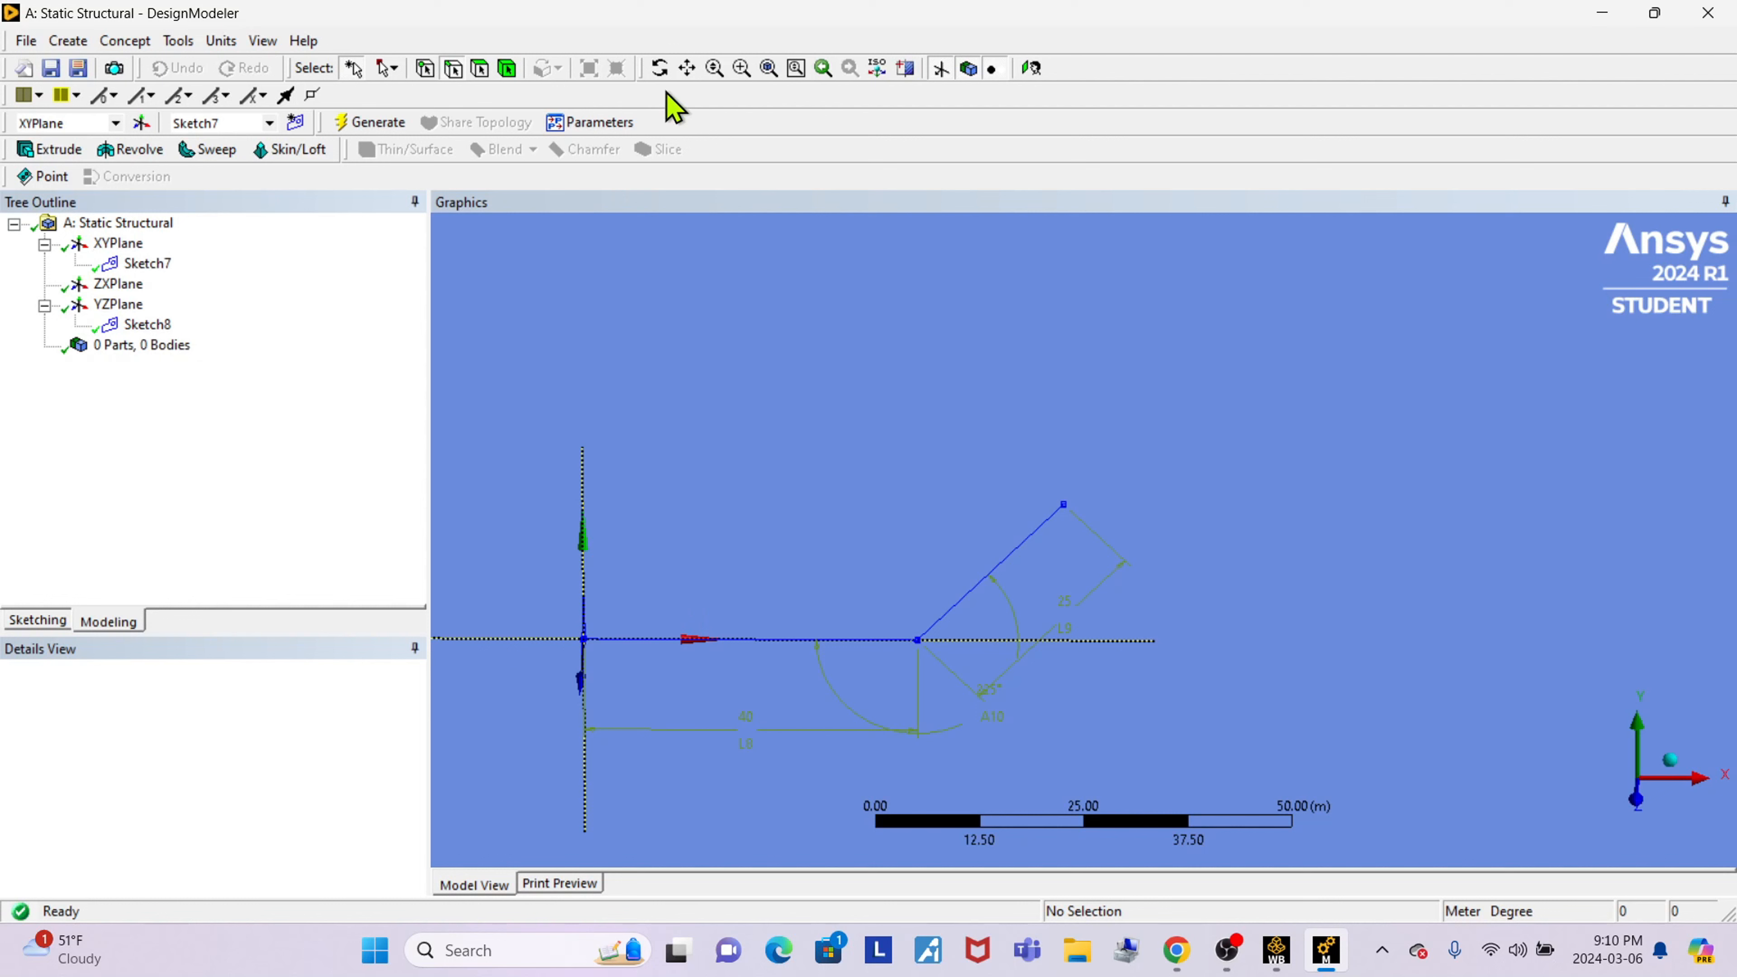
Start a Sweep and assign the circle sketch on the YZ plane, Sketch8, as its profile.
click(662, 71)
mouse_move(710, 489)
mouse_down()
mouse_move(826, 462)
mouse_move(763, 474)
mouse_move(738, 591)
mouse_move(760, 438)
mouse_move(713, 446)
mouse_up()
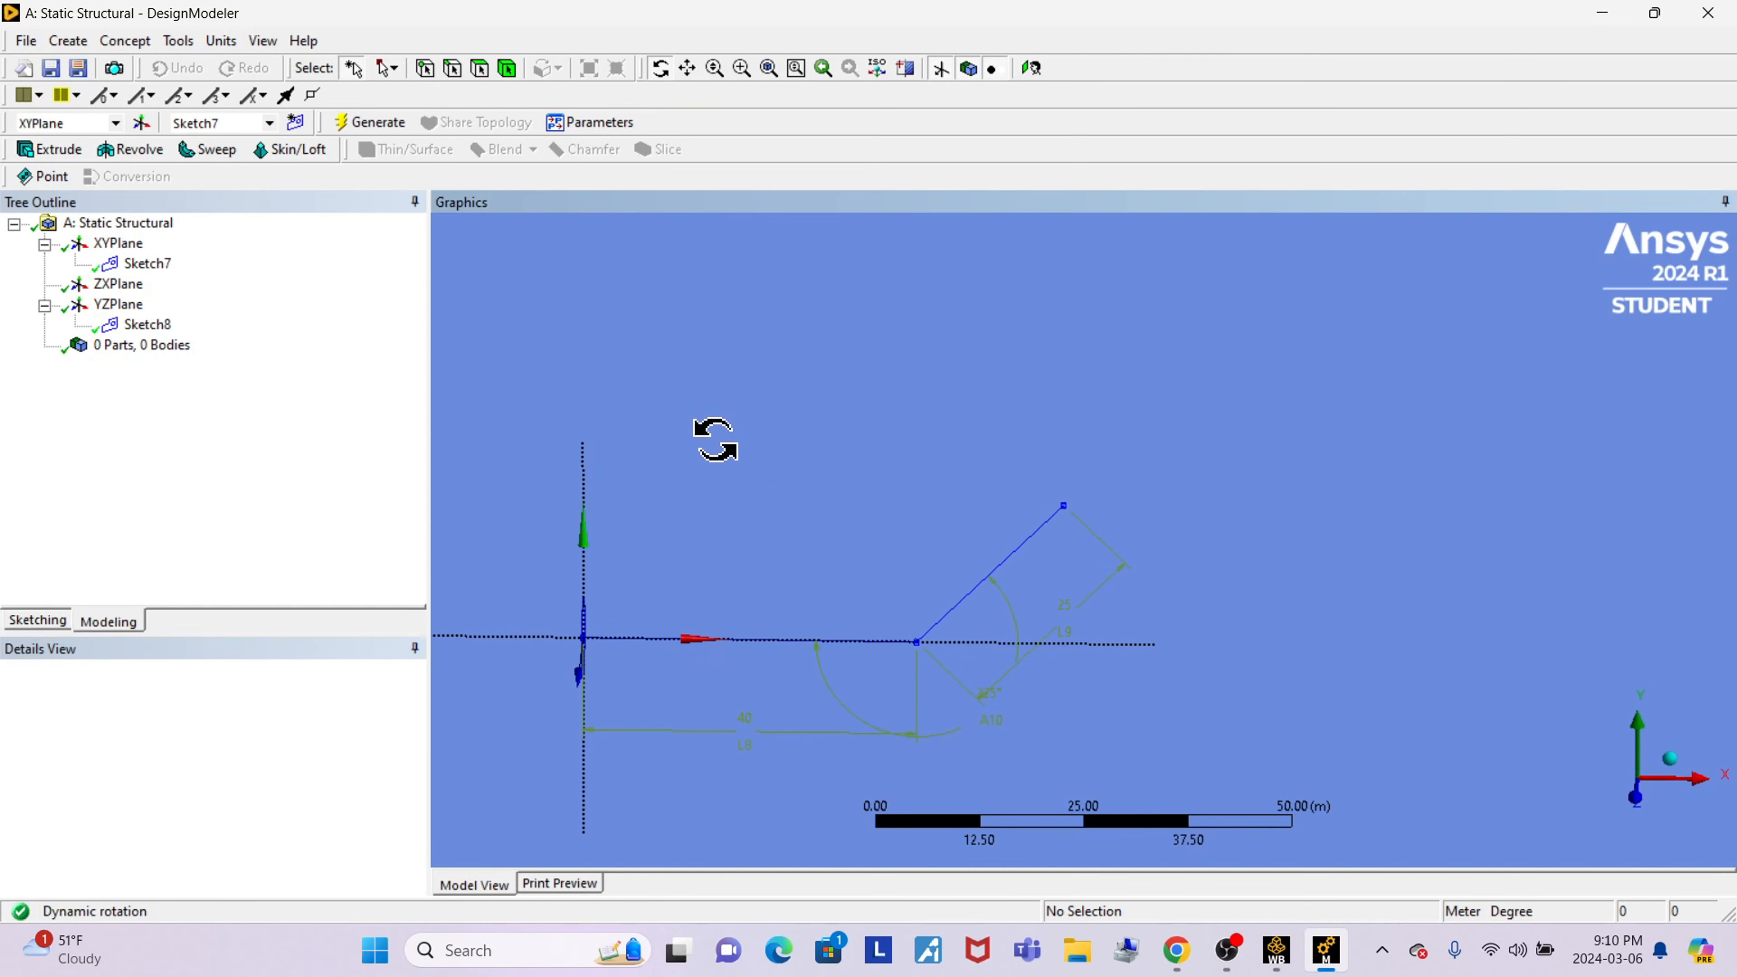
click(687, 68)
drag(721, 562, 987, 485)
click(659, 68)
mouse_move(686, 357)
mouse_down()
mouse_move(725, 474)
mouse_move(760, 485)
mouse_move(713, 481)
mouse_up()
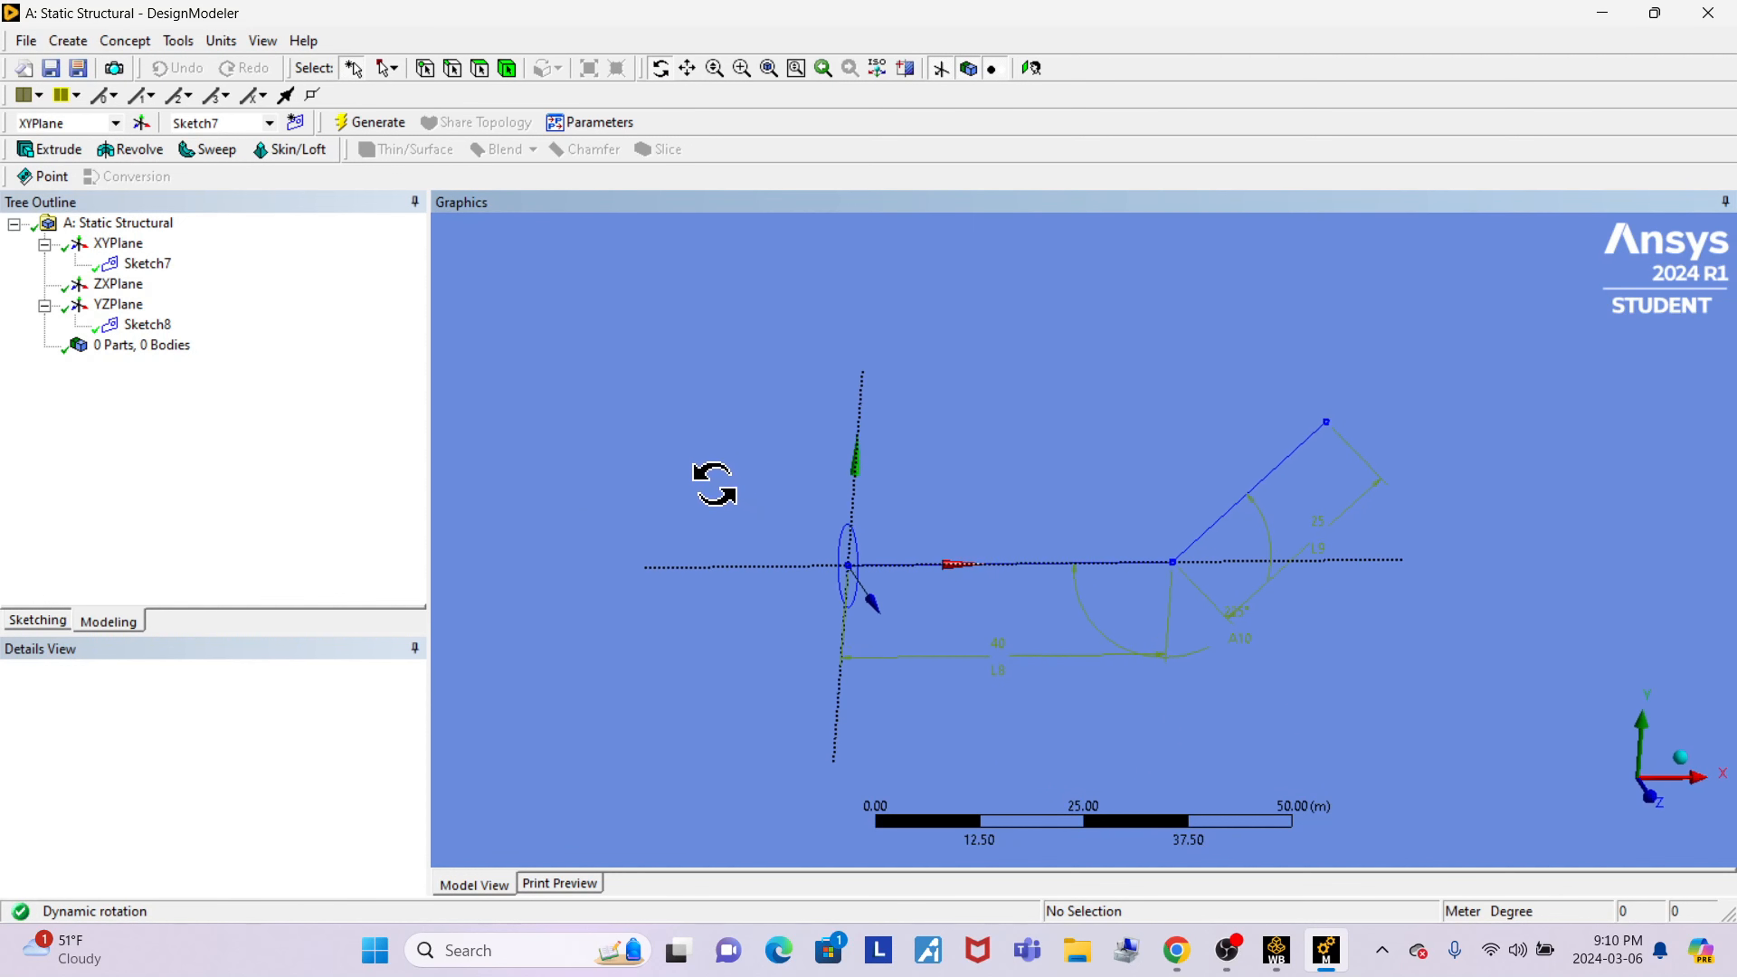
click(224, 156)
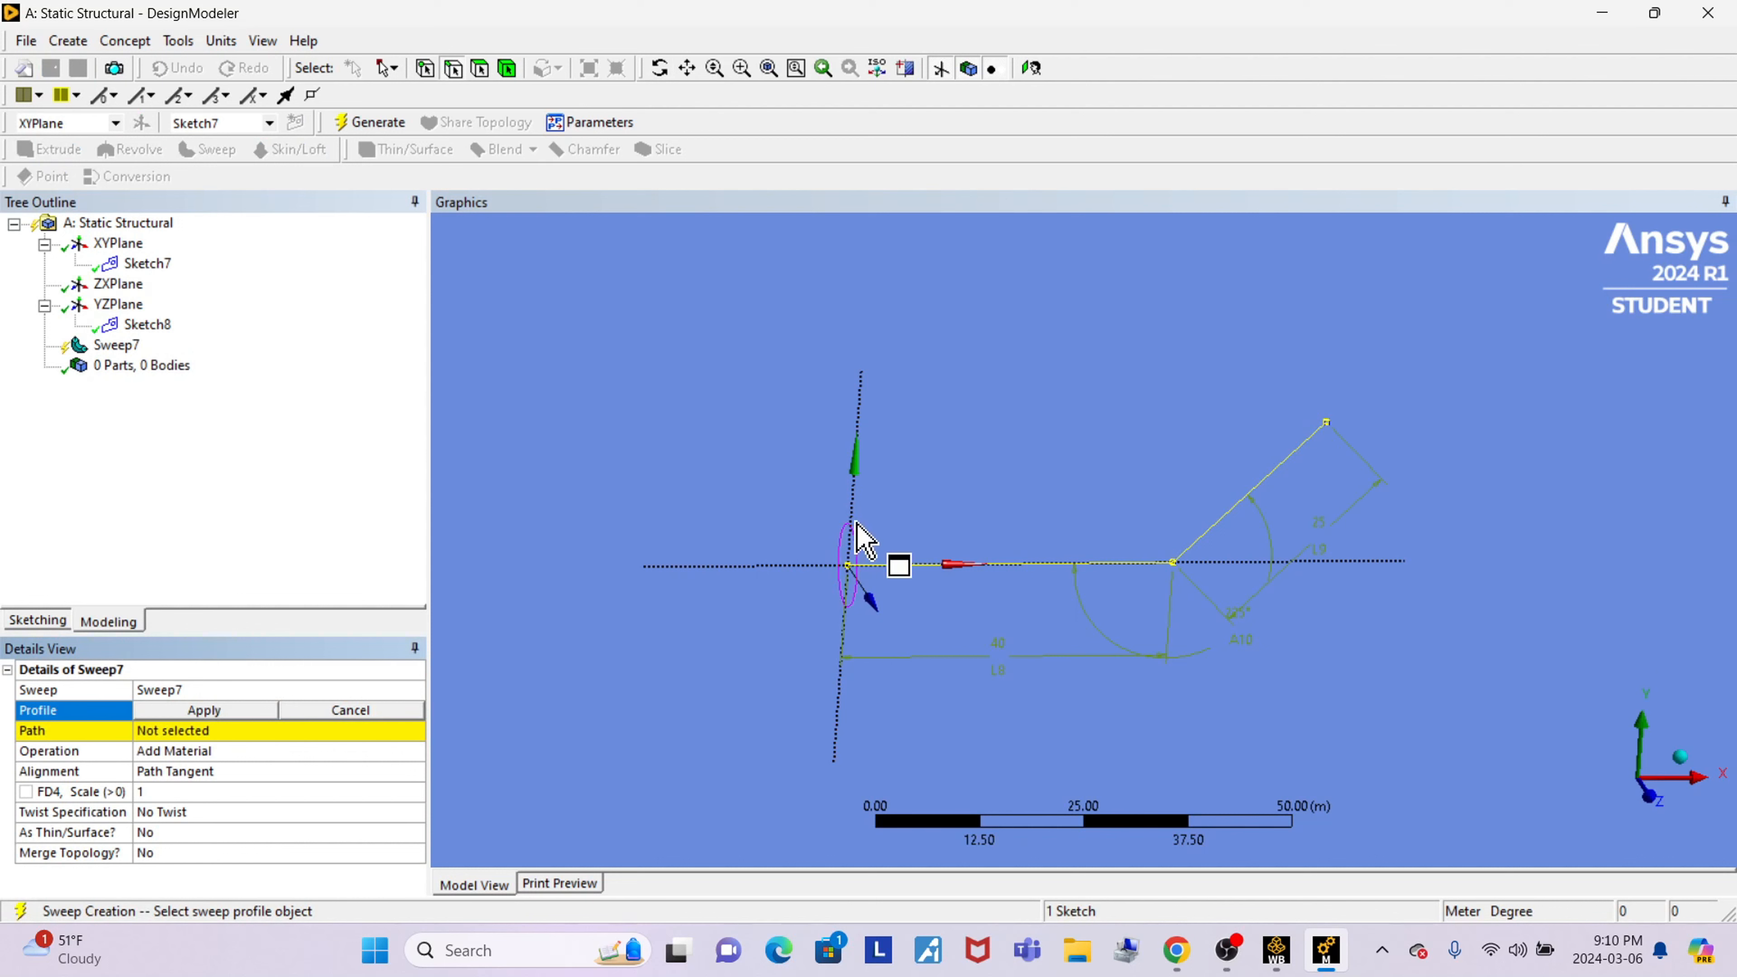
click(861, 572)
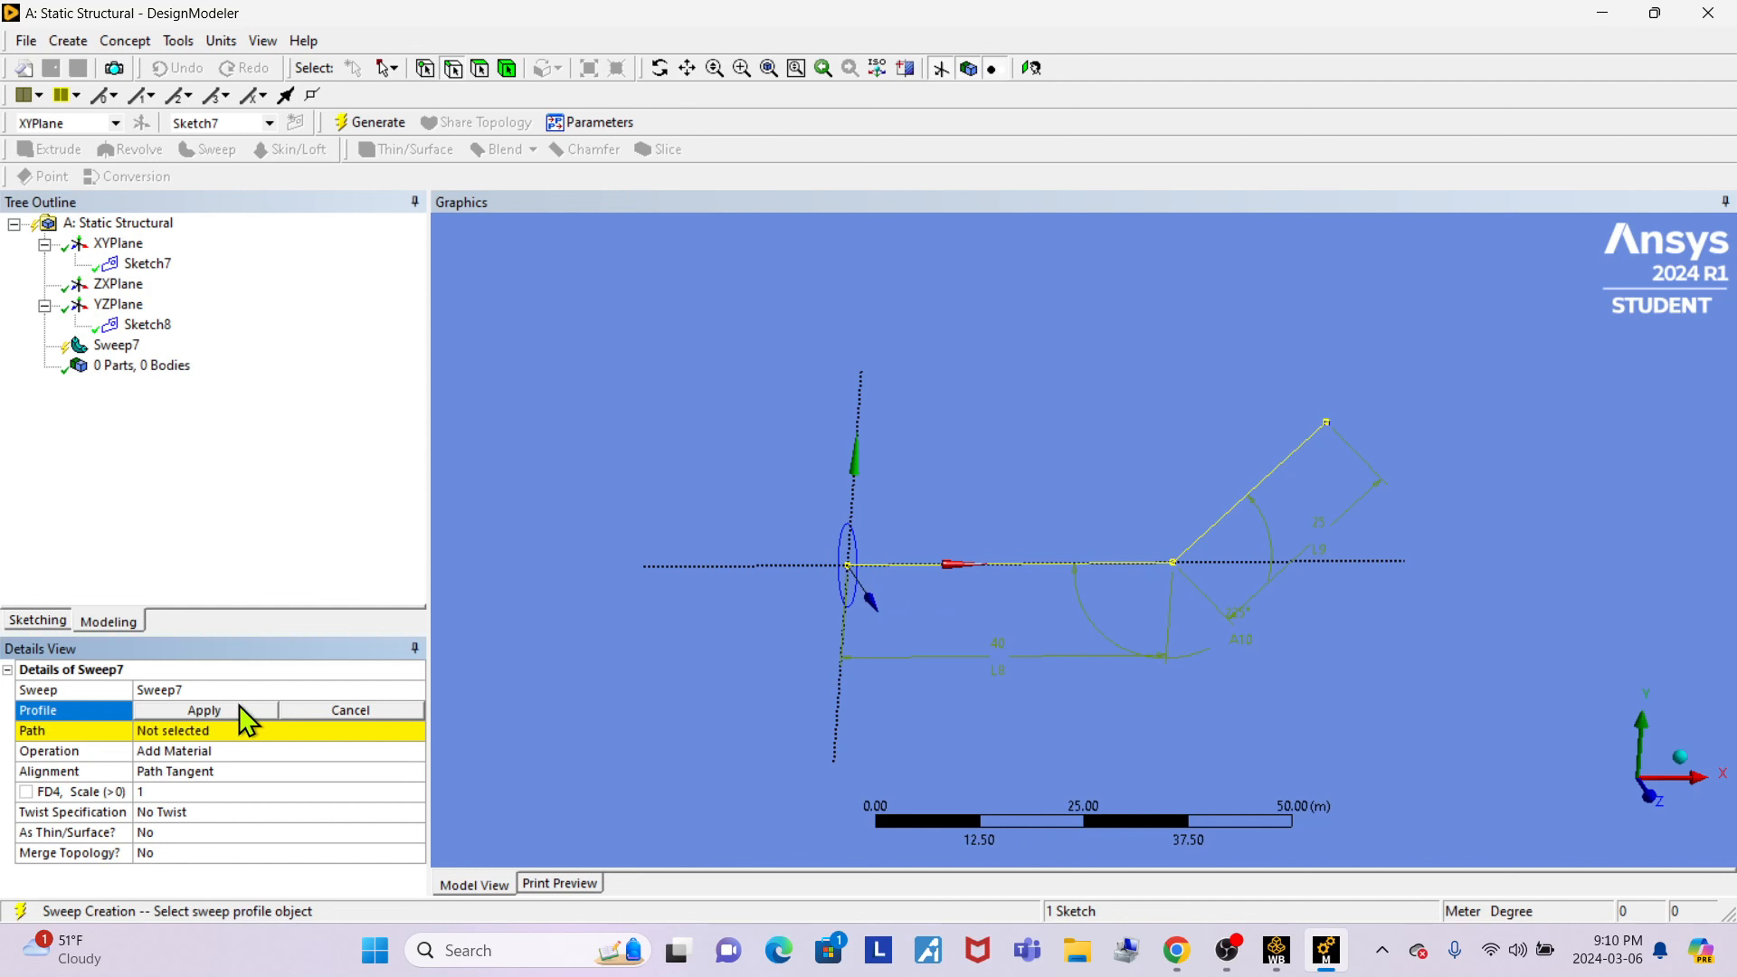
click(147, 324)
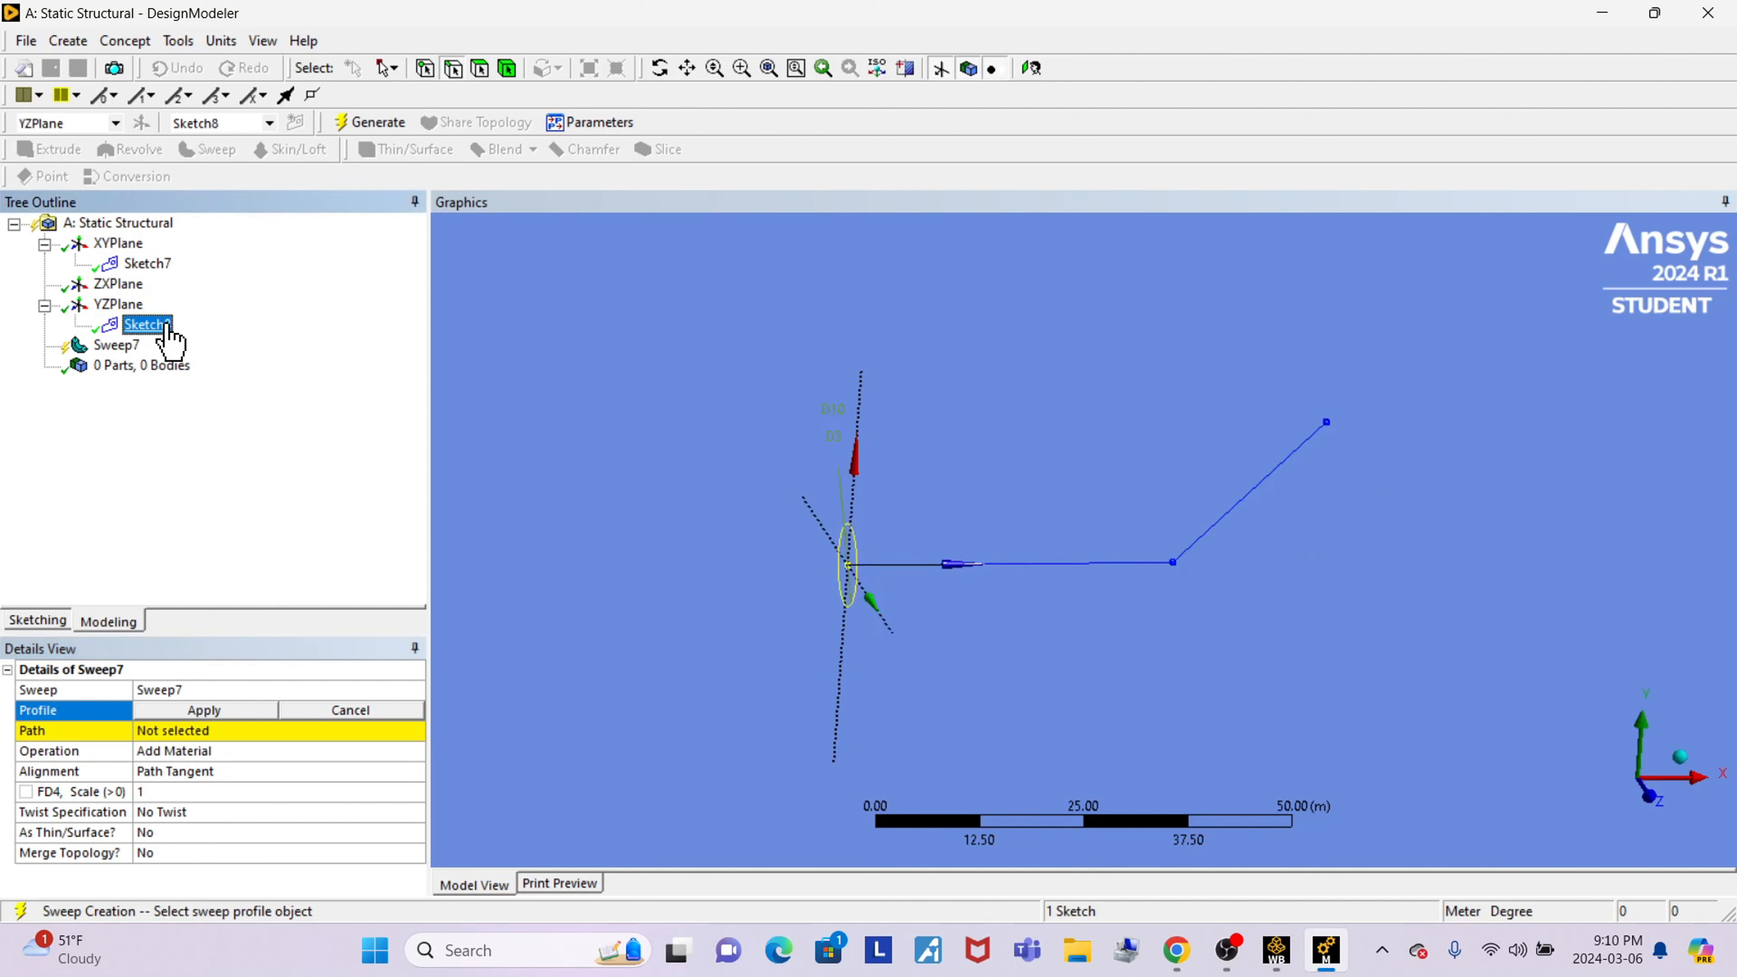
click(222, 712)
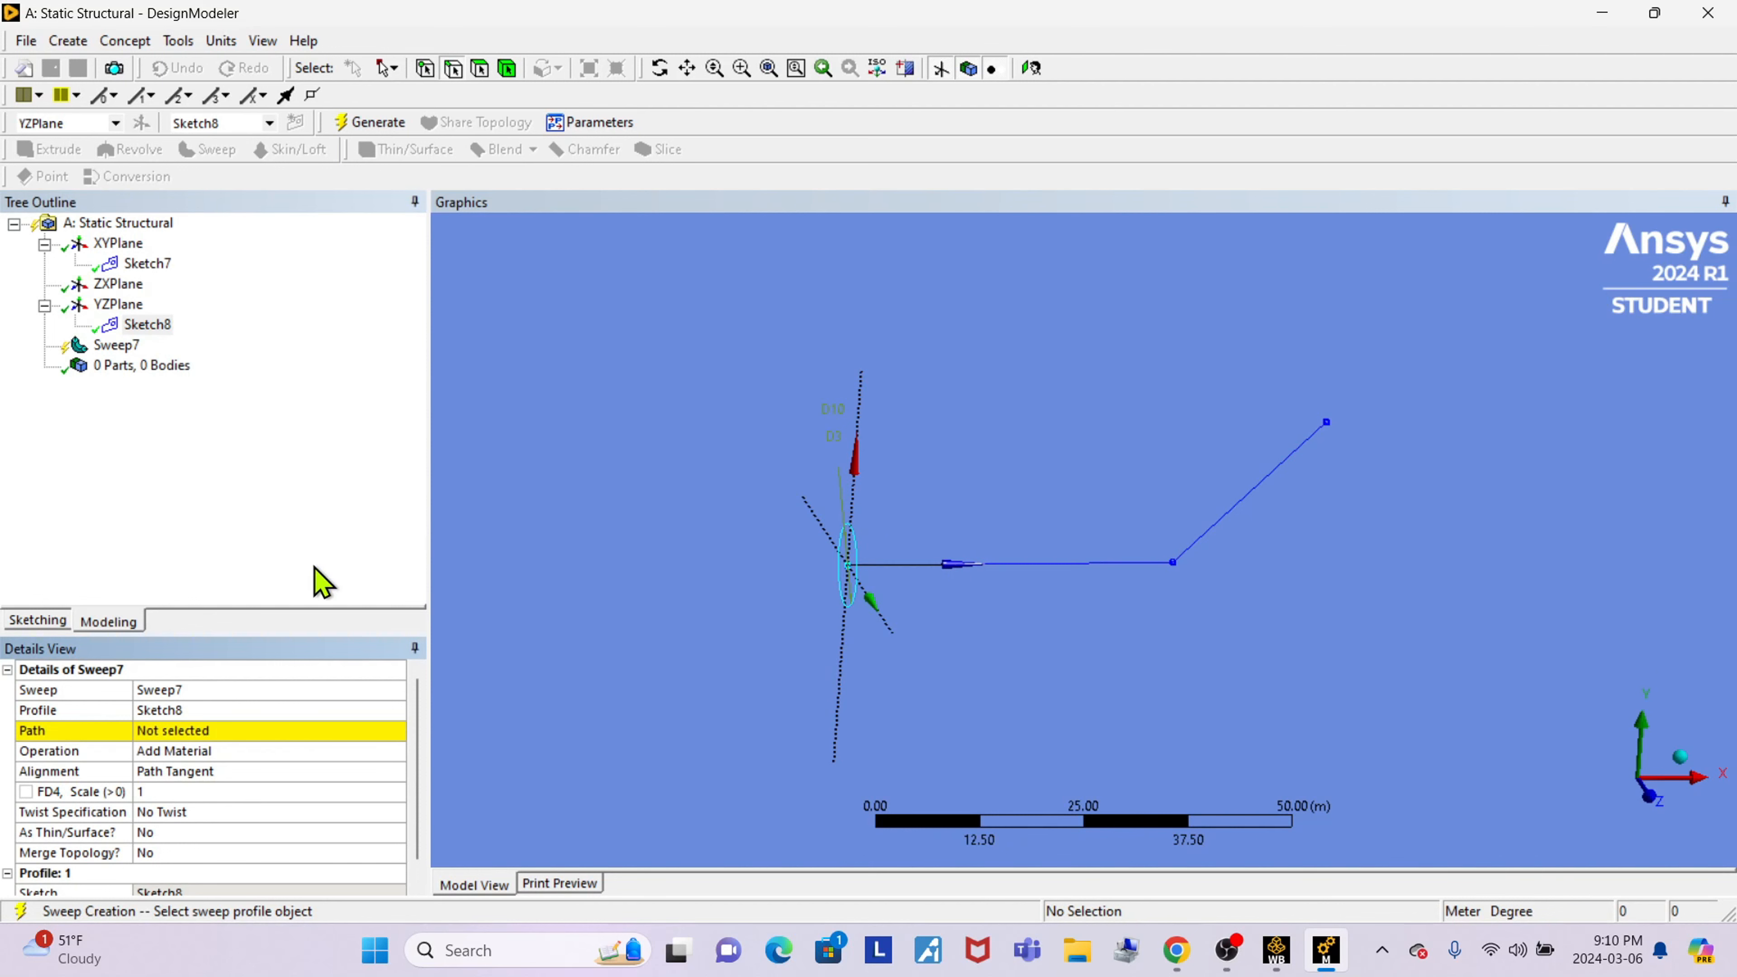
Assign the bent line sketch on the XY plane, Sketch7, as the sweep path and generate the solid.
click(164, 267)
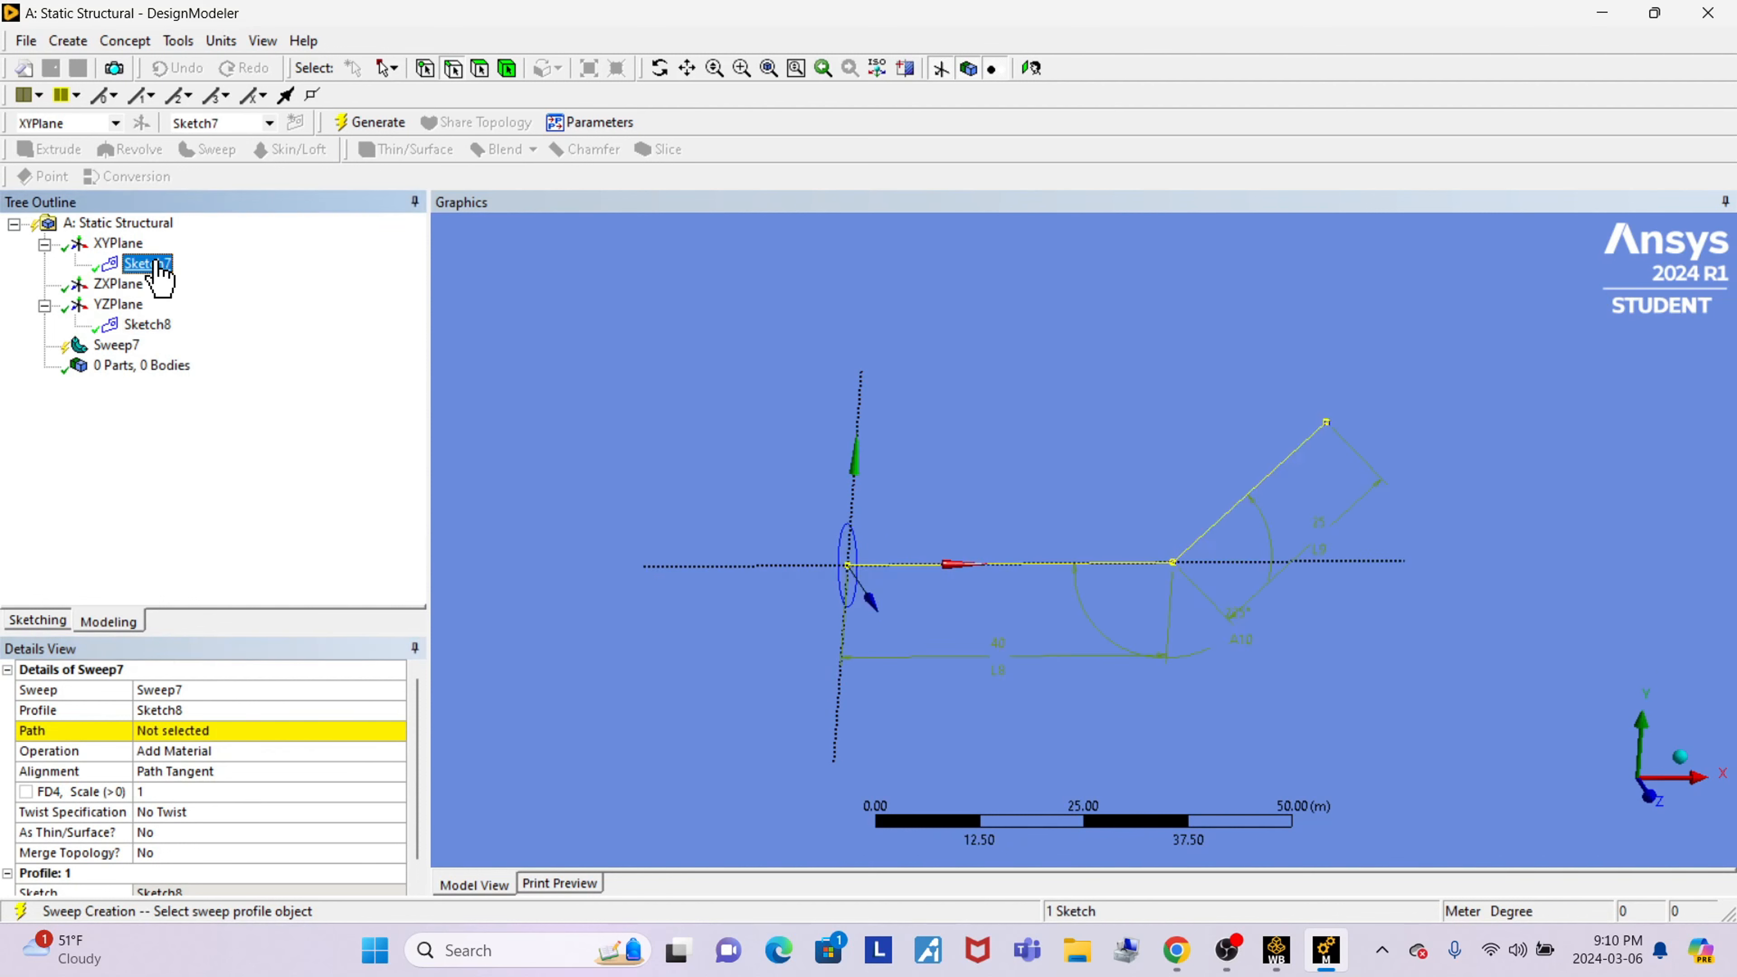
click(191, 730)
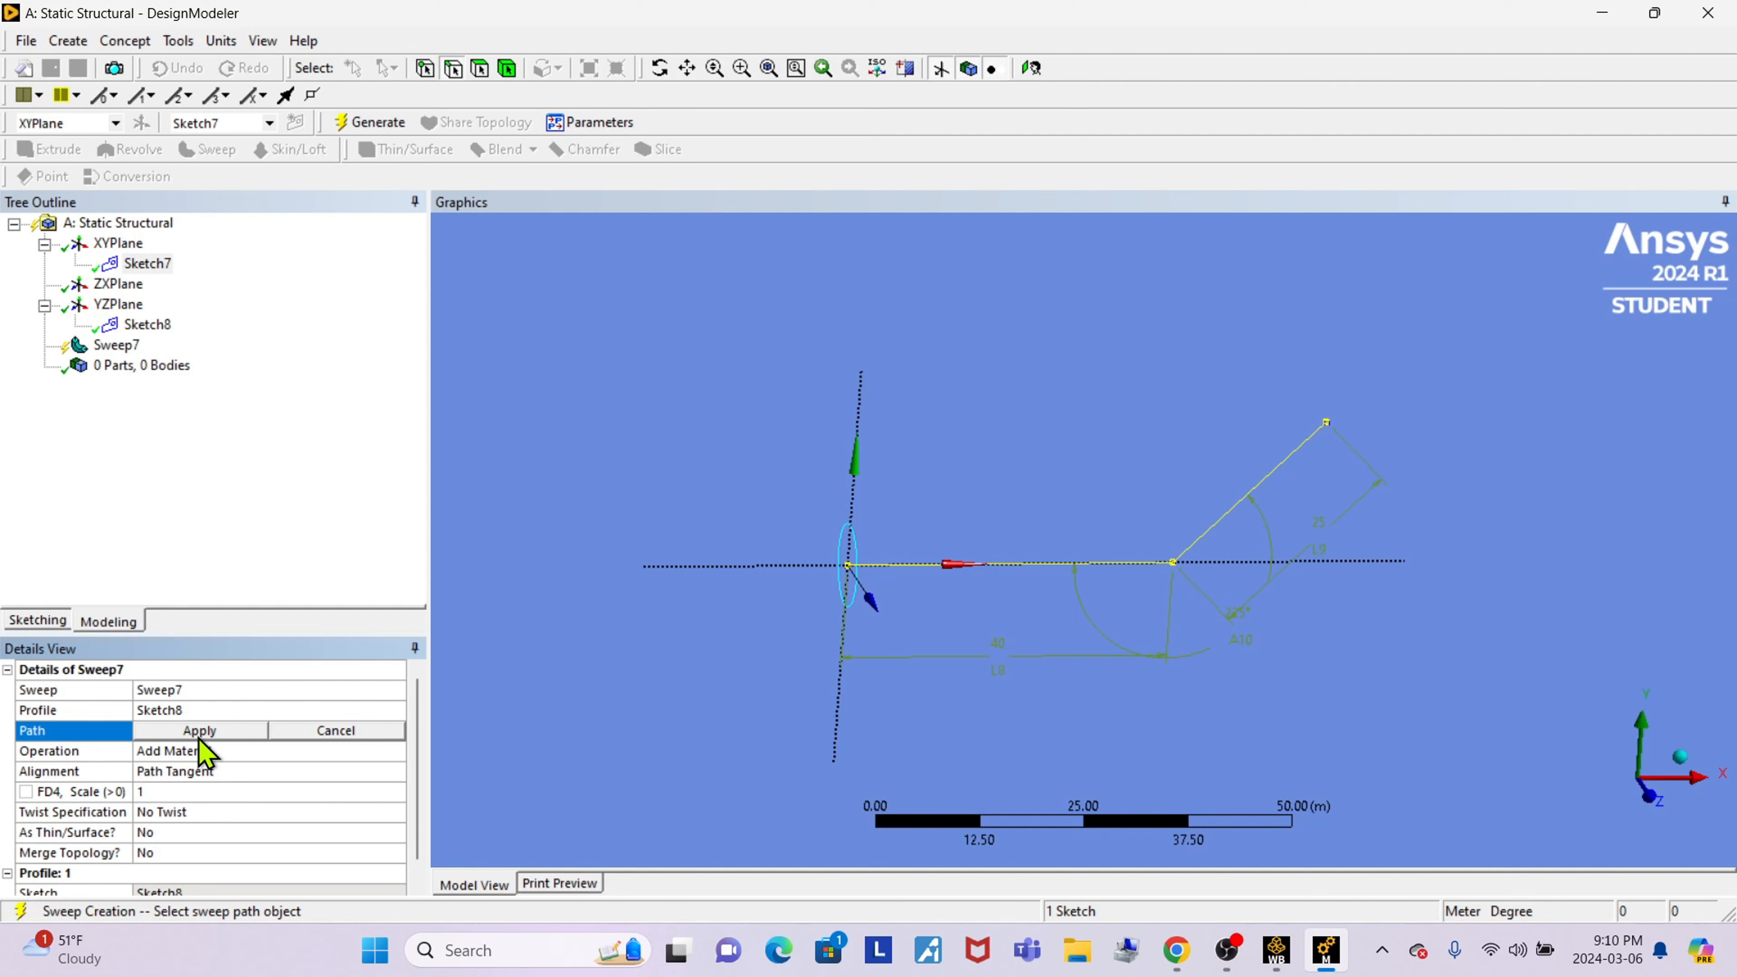
click(161, 267)
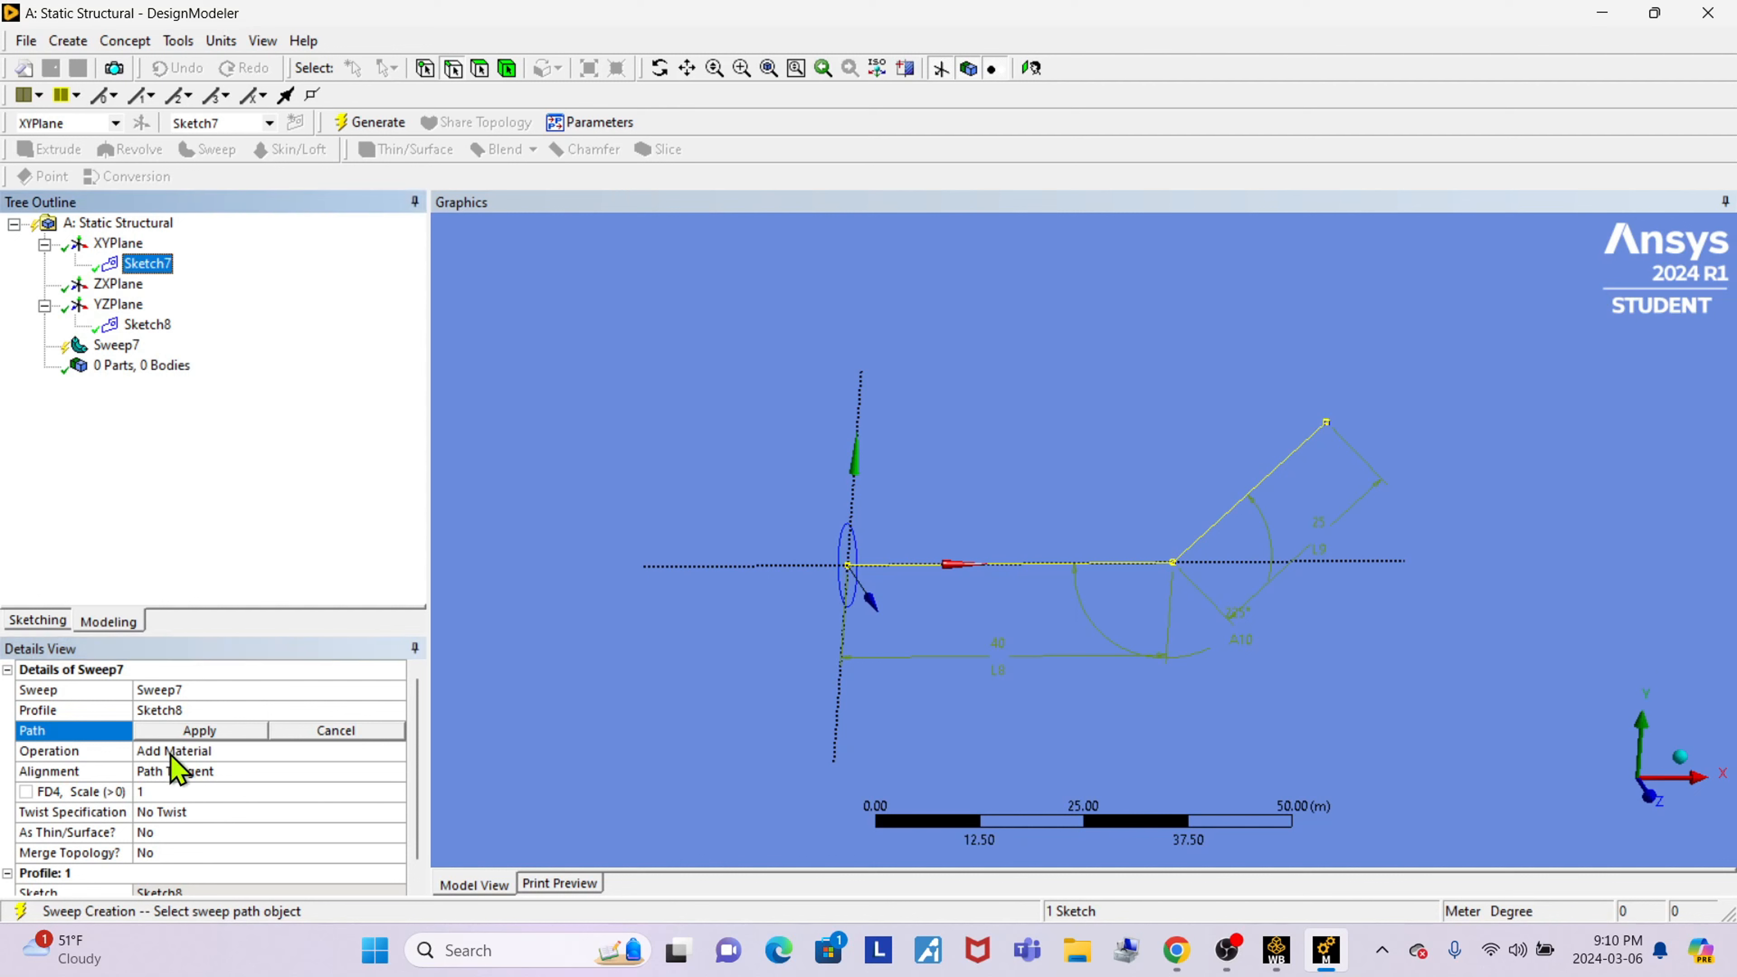
click(188, 734)
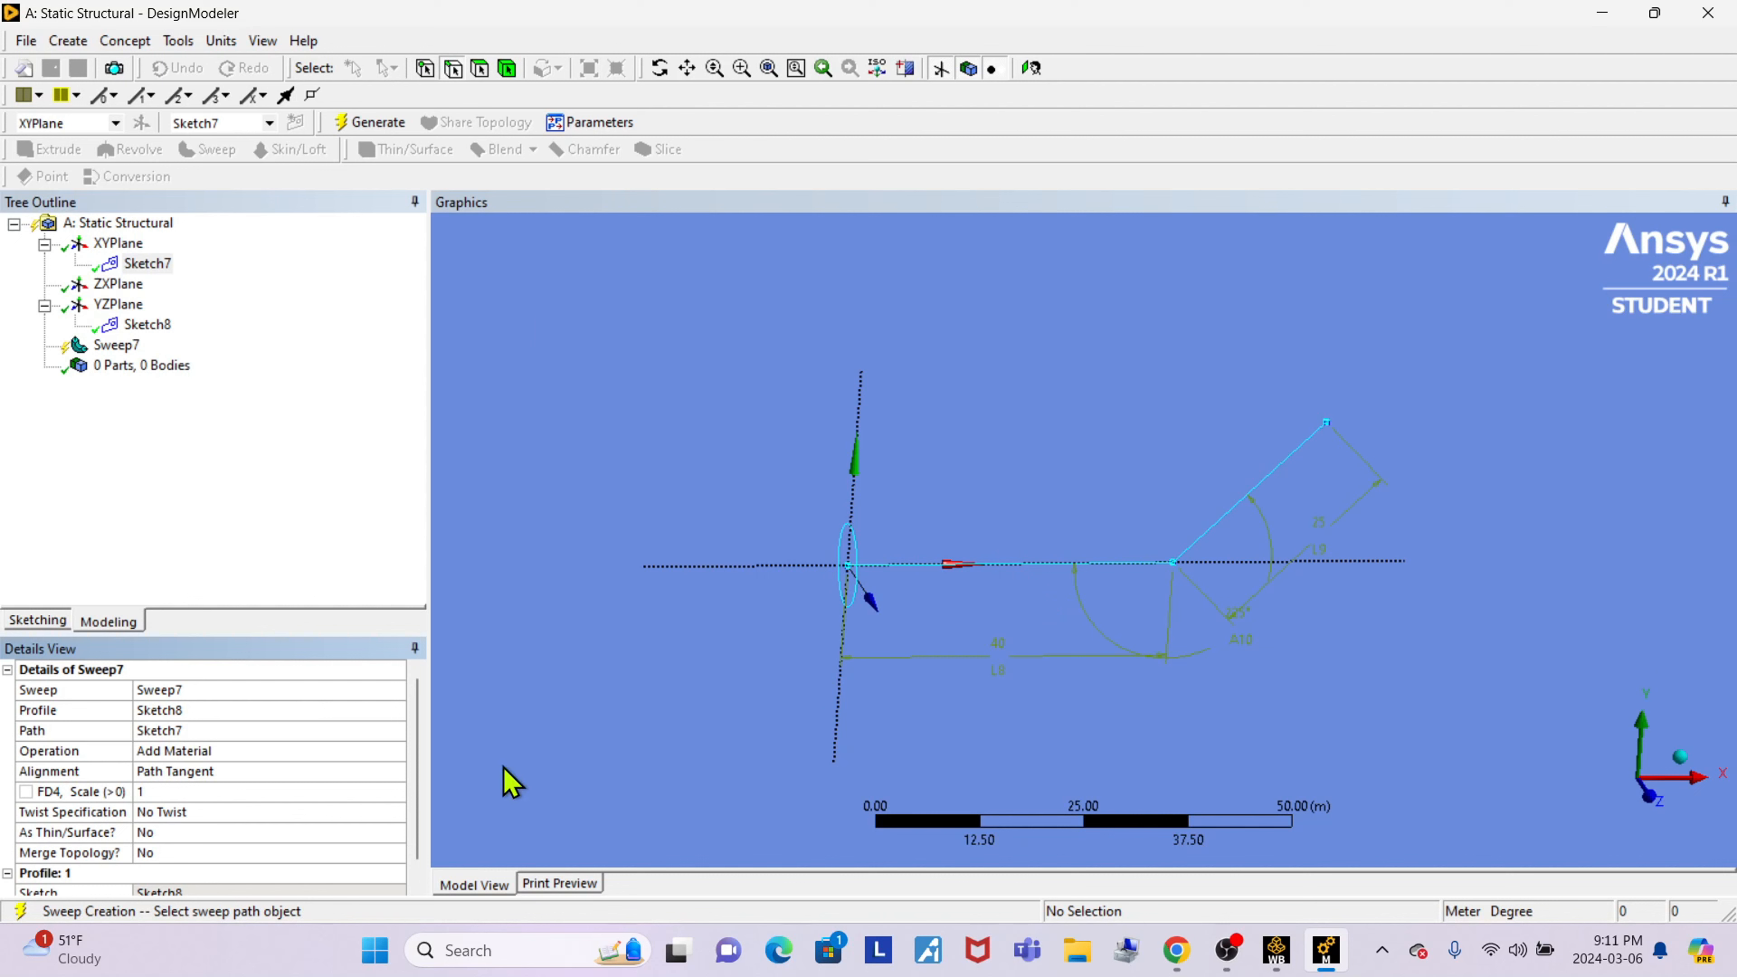
click(373, 124)
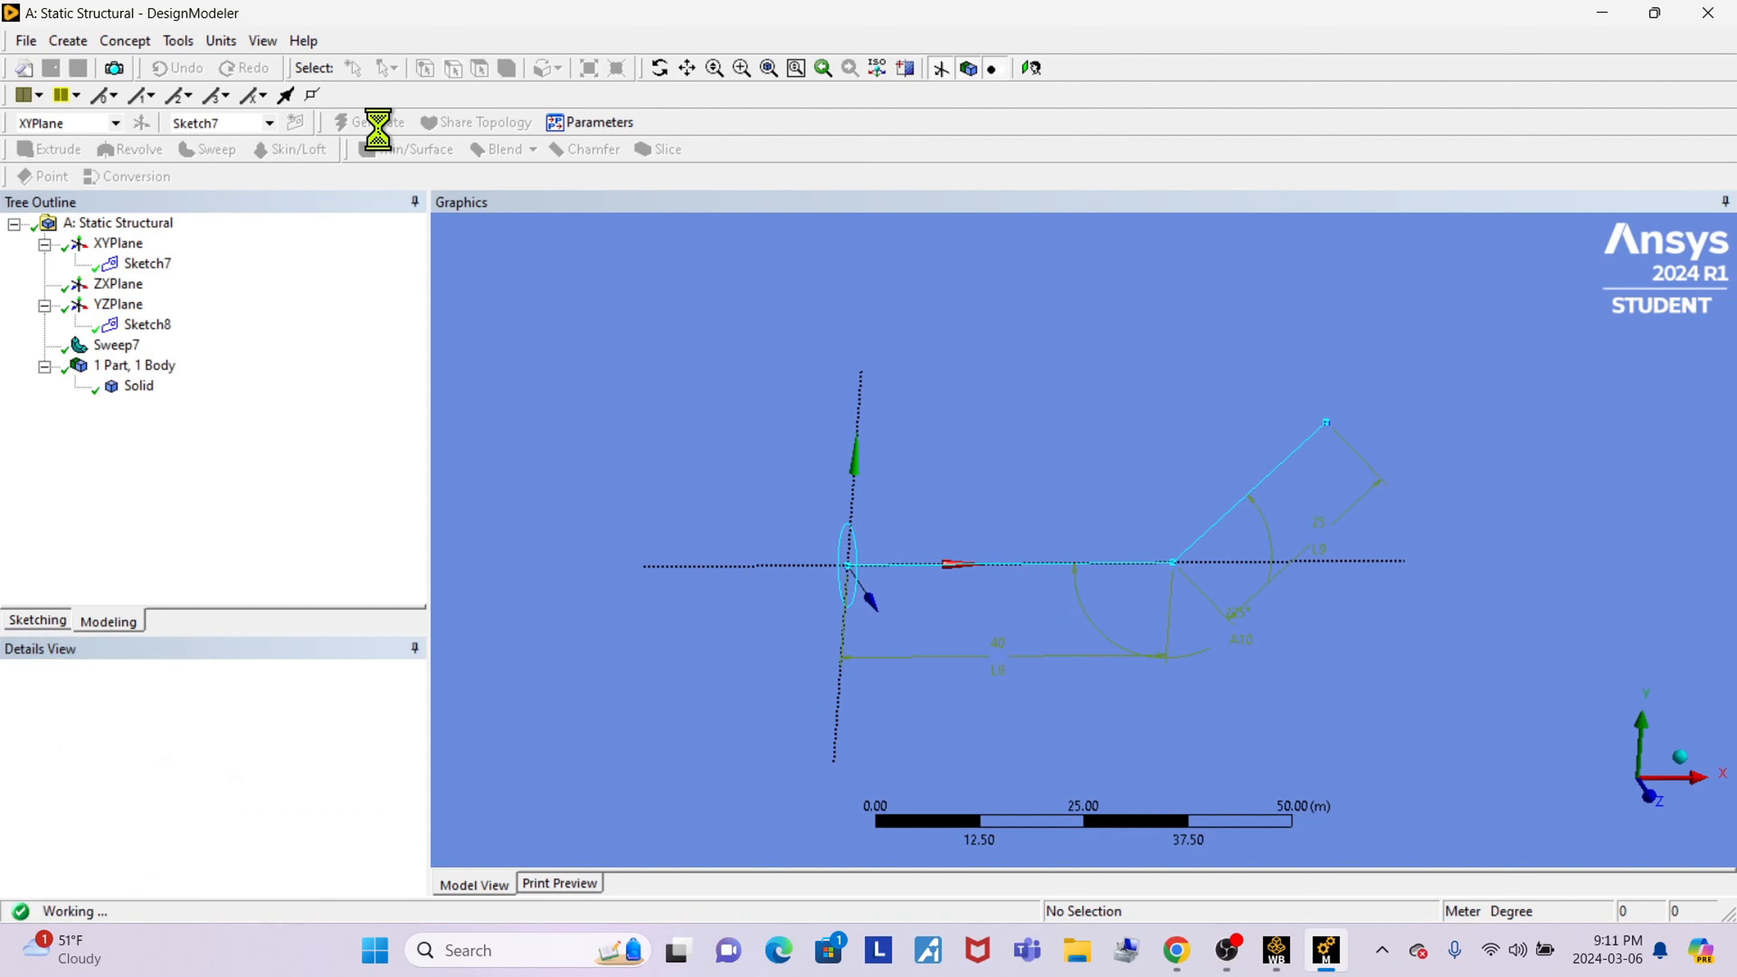
click(659, 68)
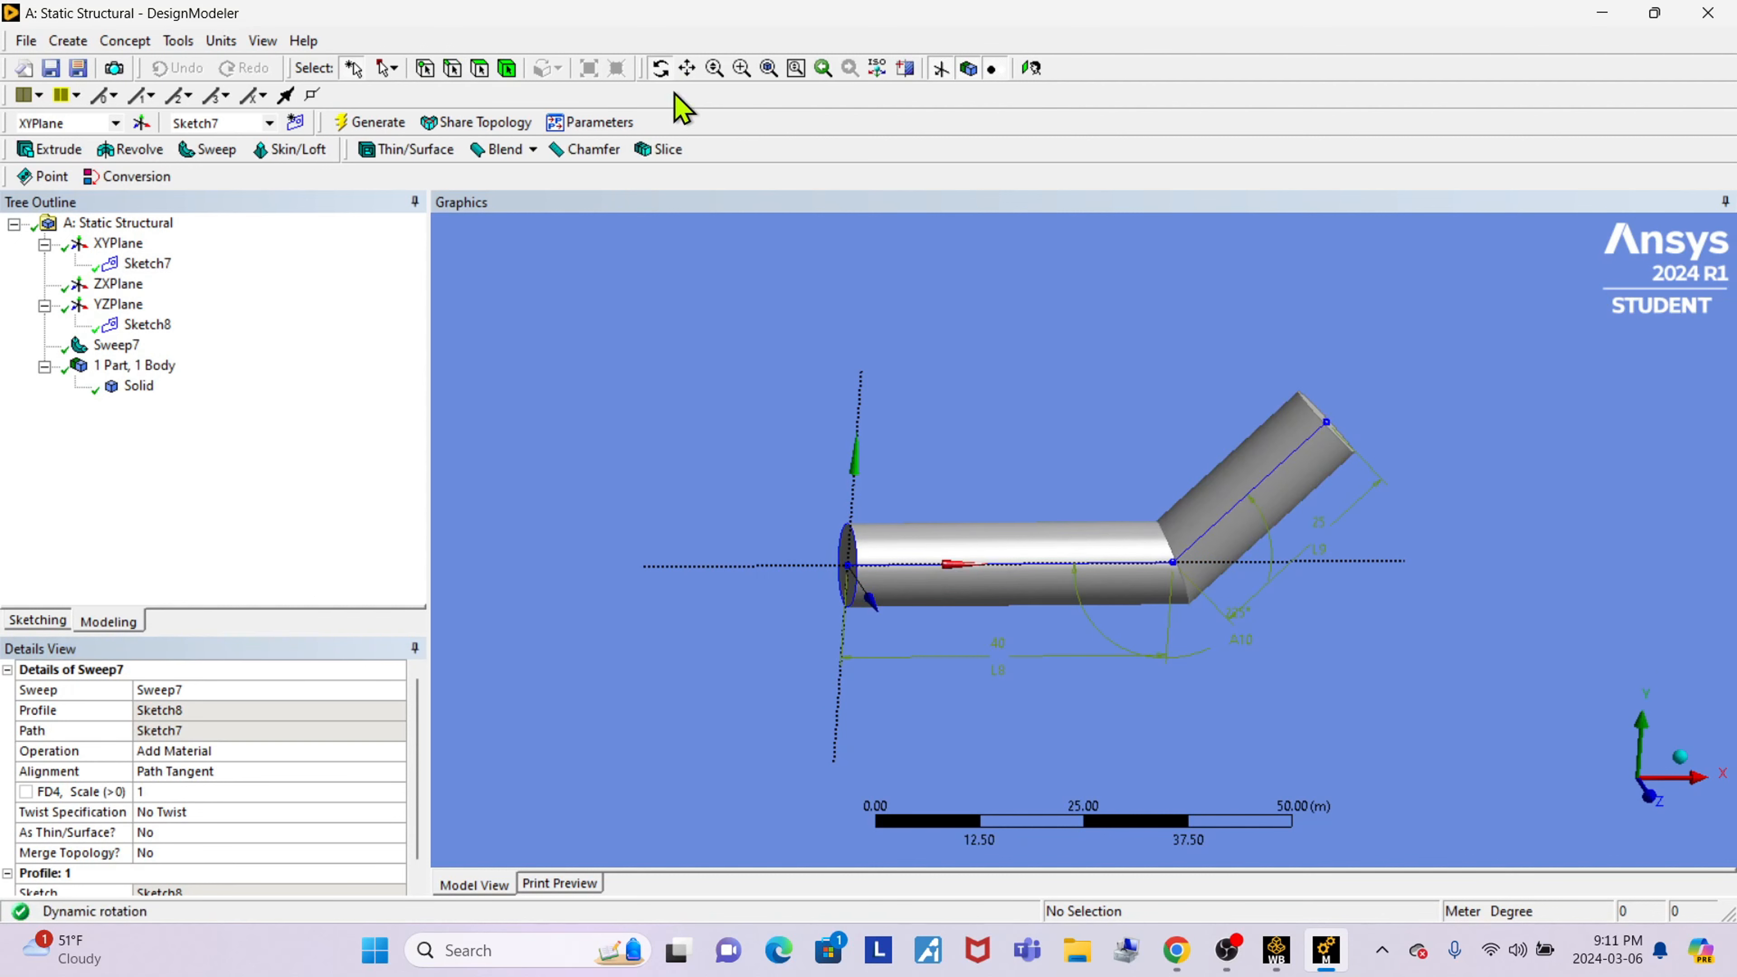
drag(1066, 533, 1454, 593)
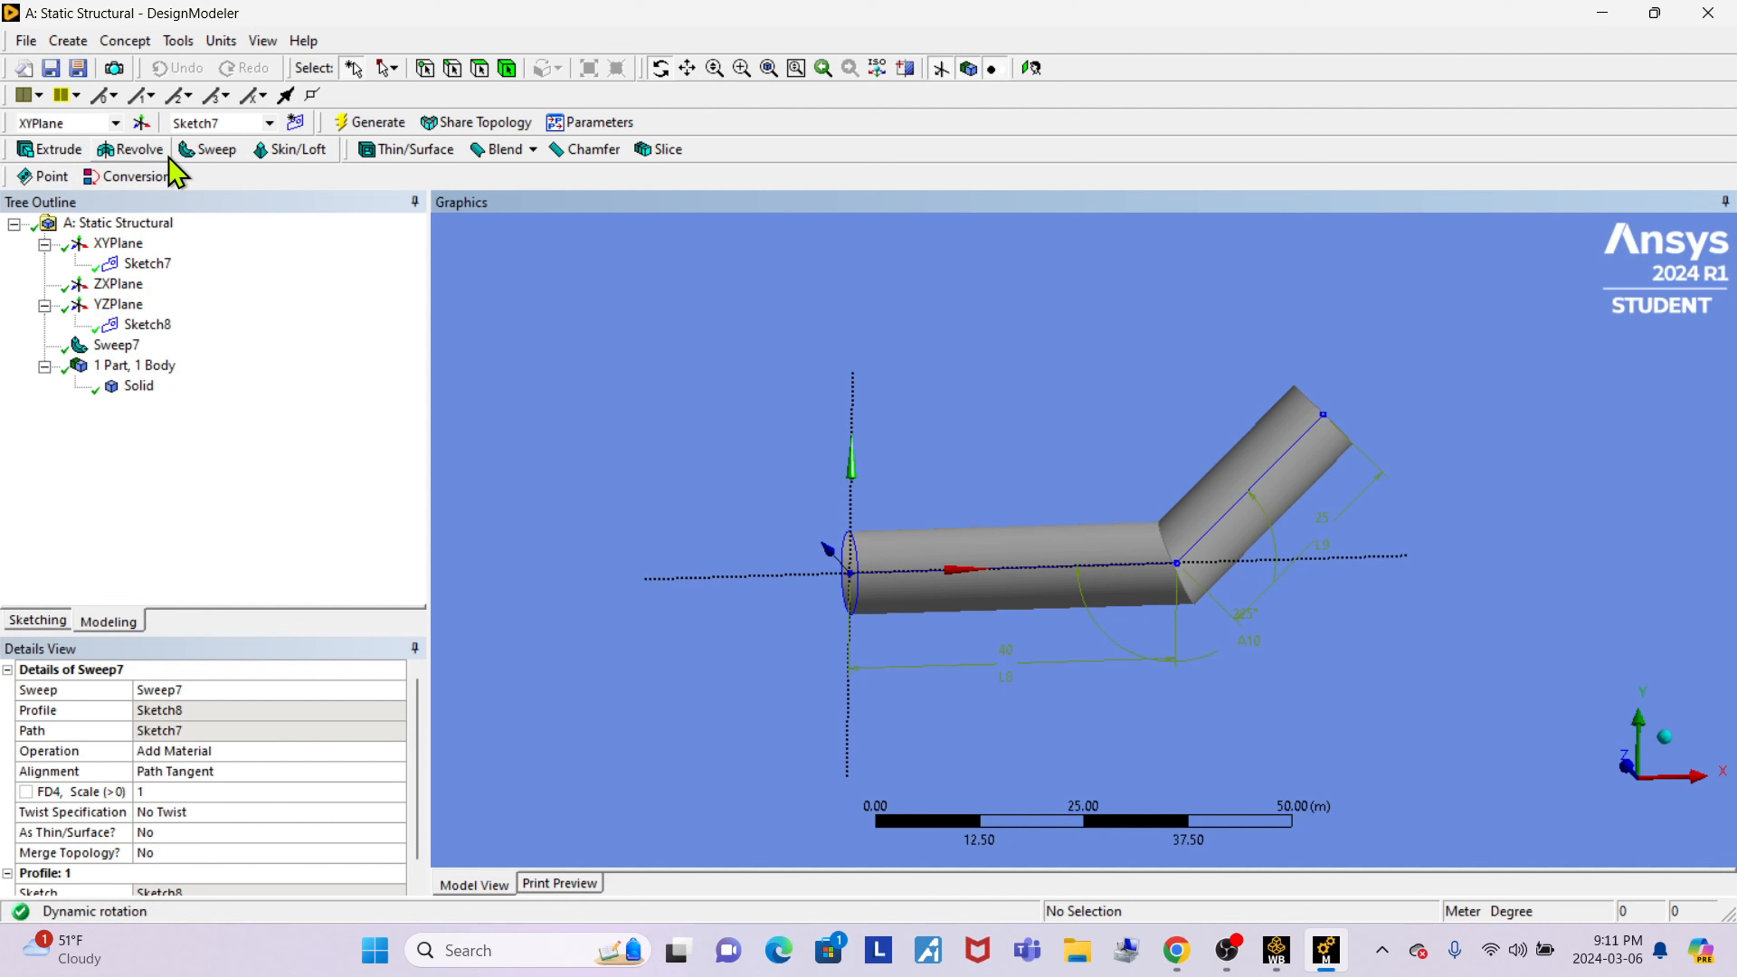
drag(818, 438, 1004, 477)
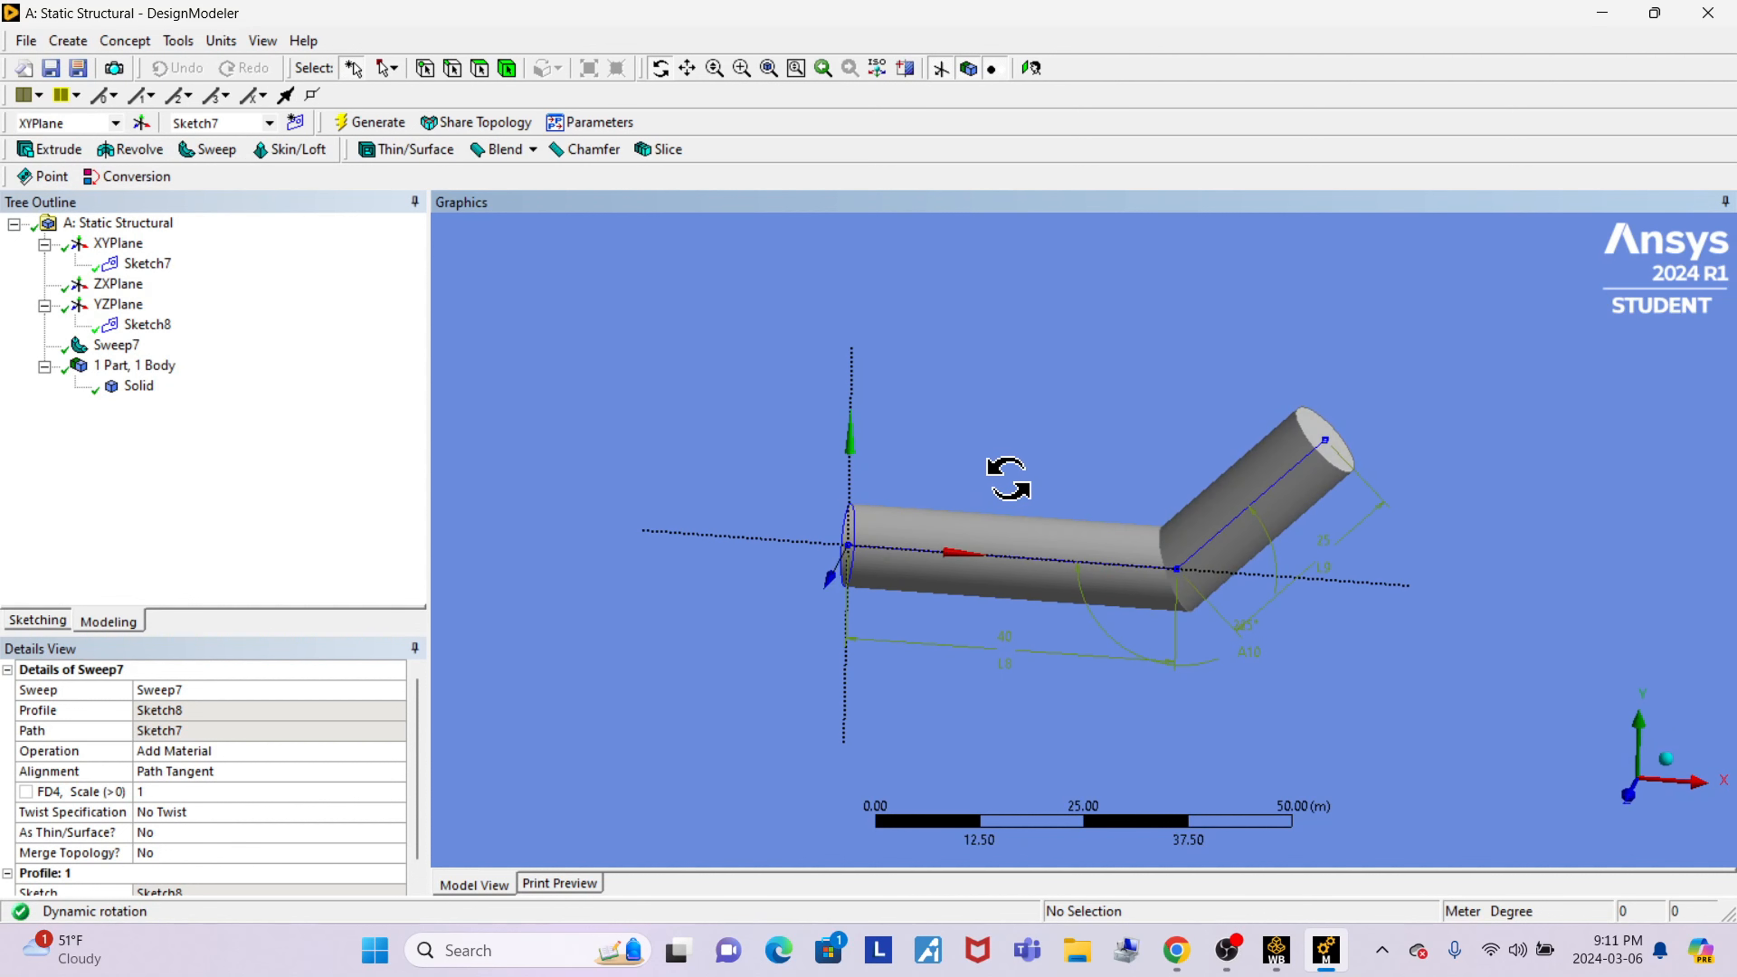